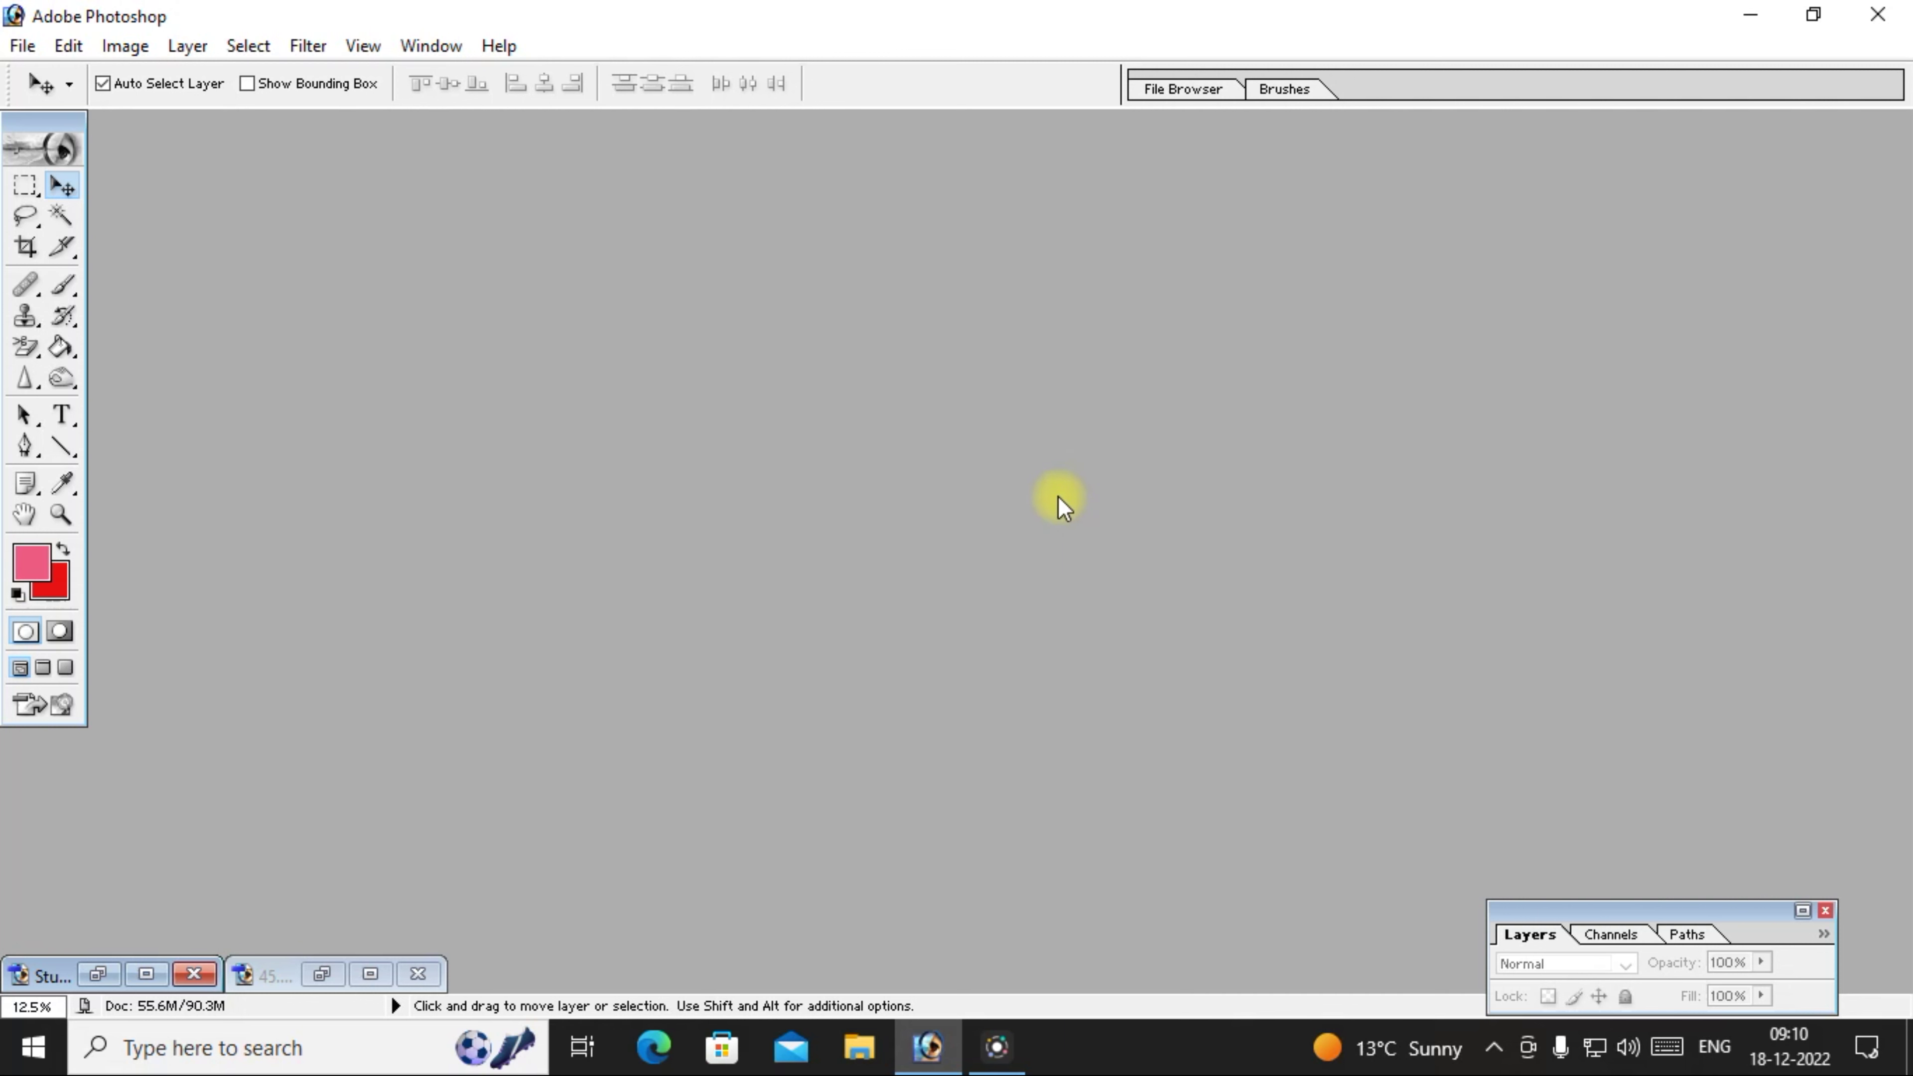
- Create a new white 2 x 3 inch document at 300 pixels/inch
{"action": "key", "text": "ctrl+n"}
{"action": "left_click", "coordinate": [956, 421]}
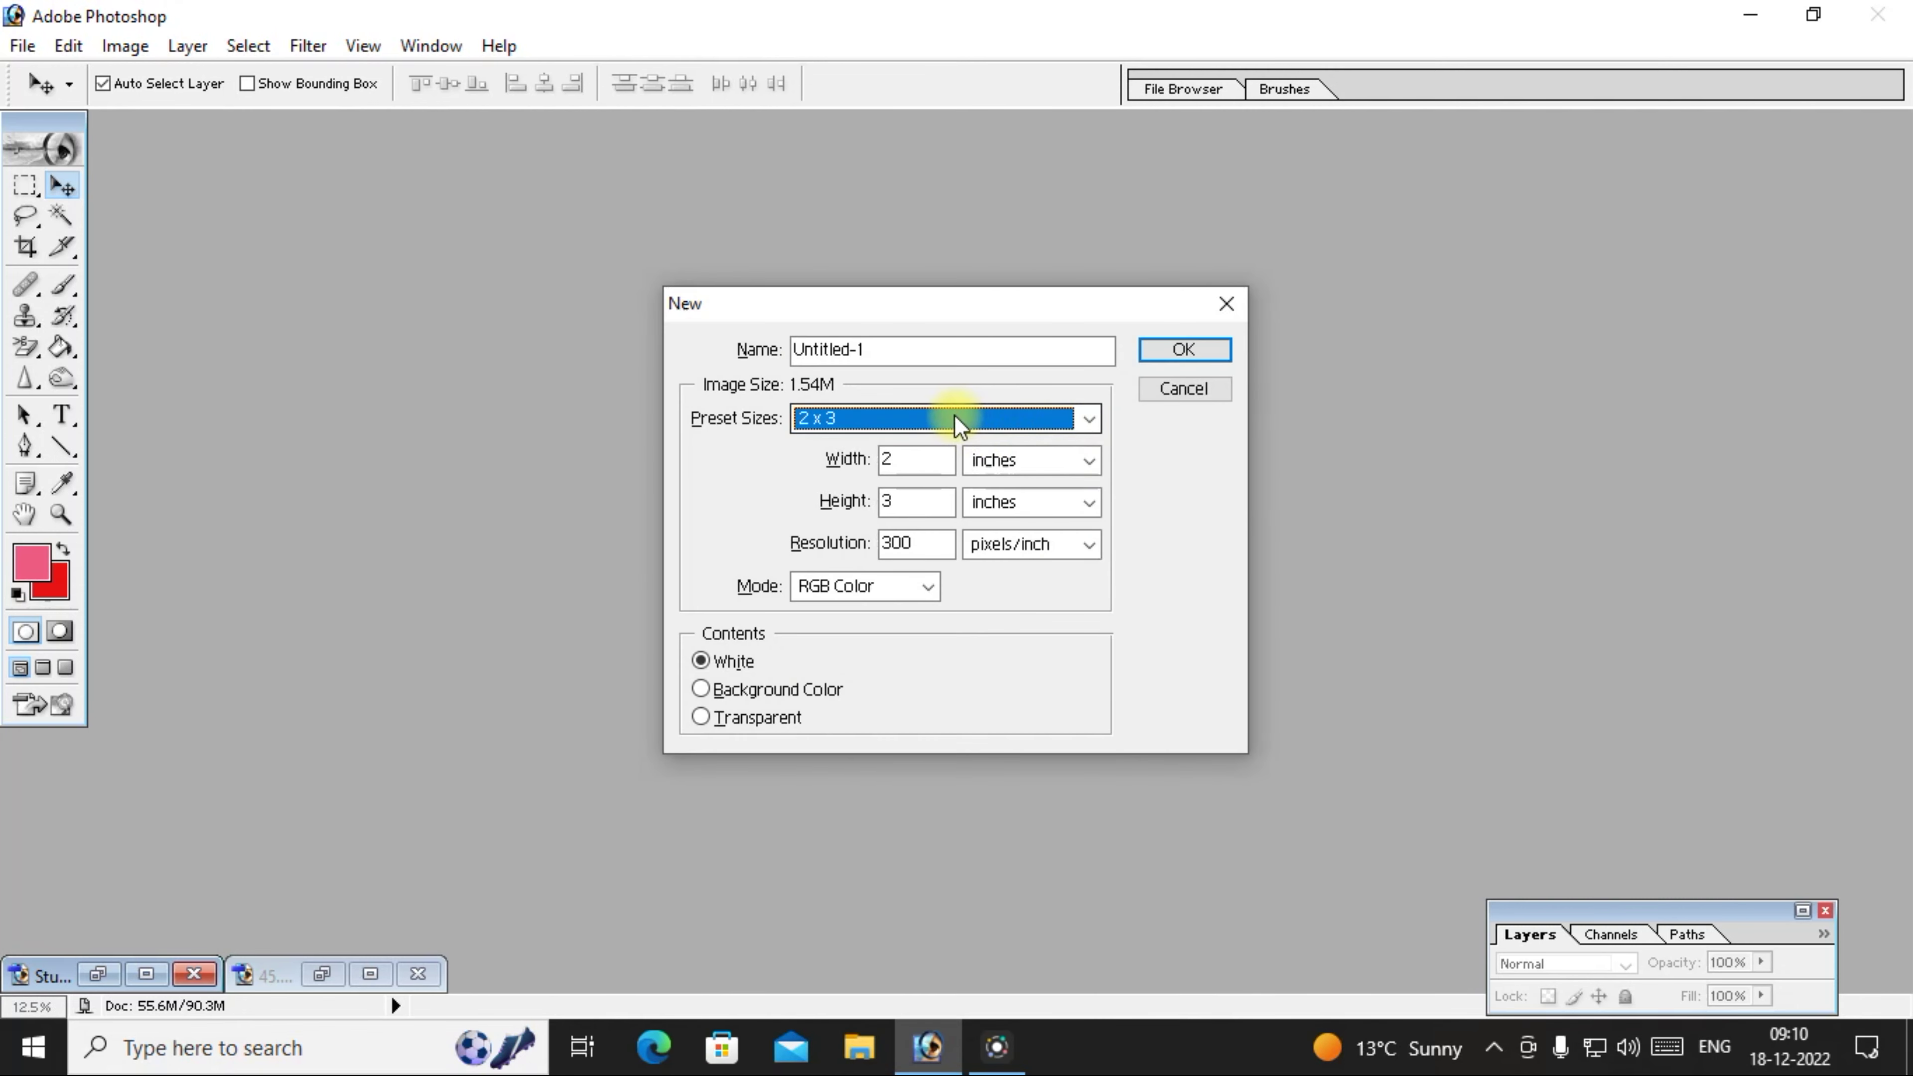
{"action": "left_click", "coordinate": [955, 418]}
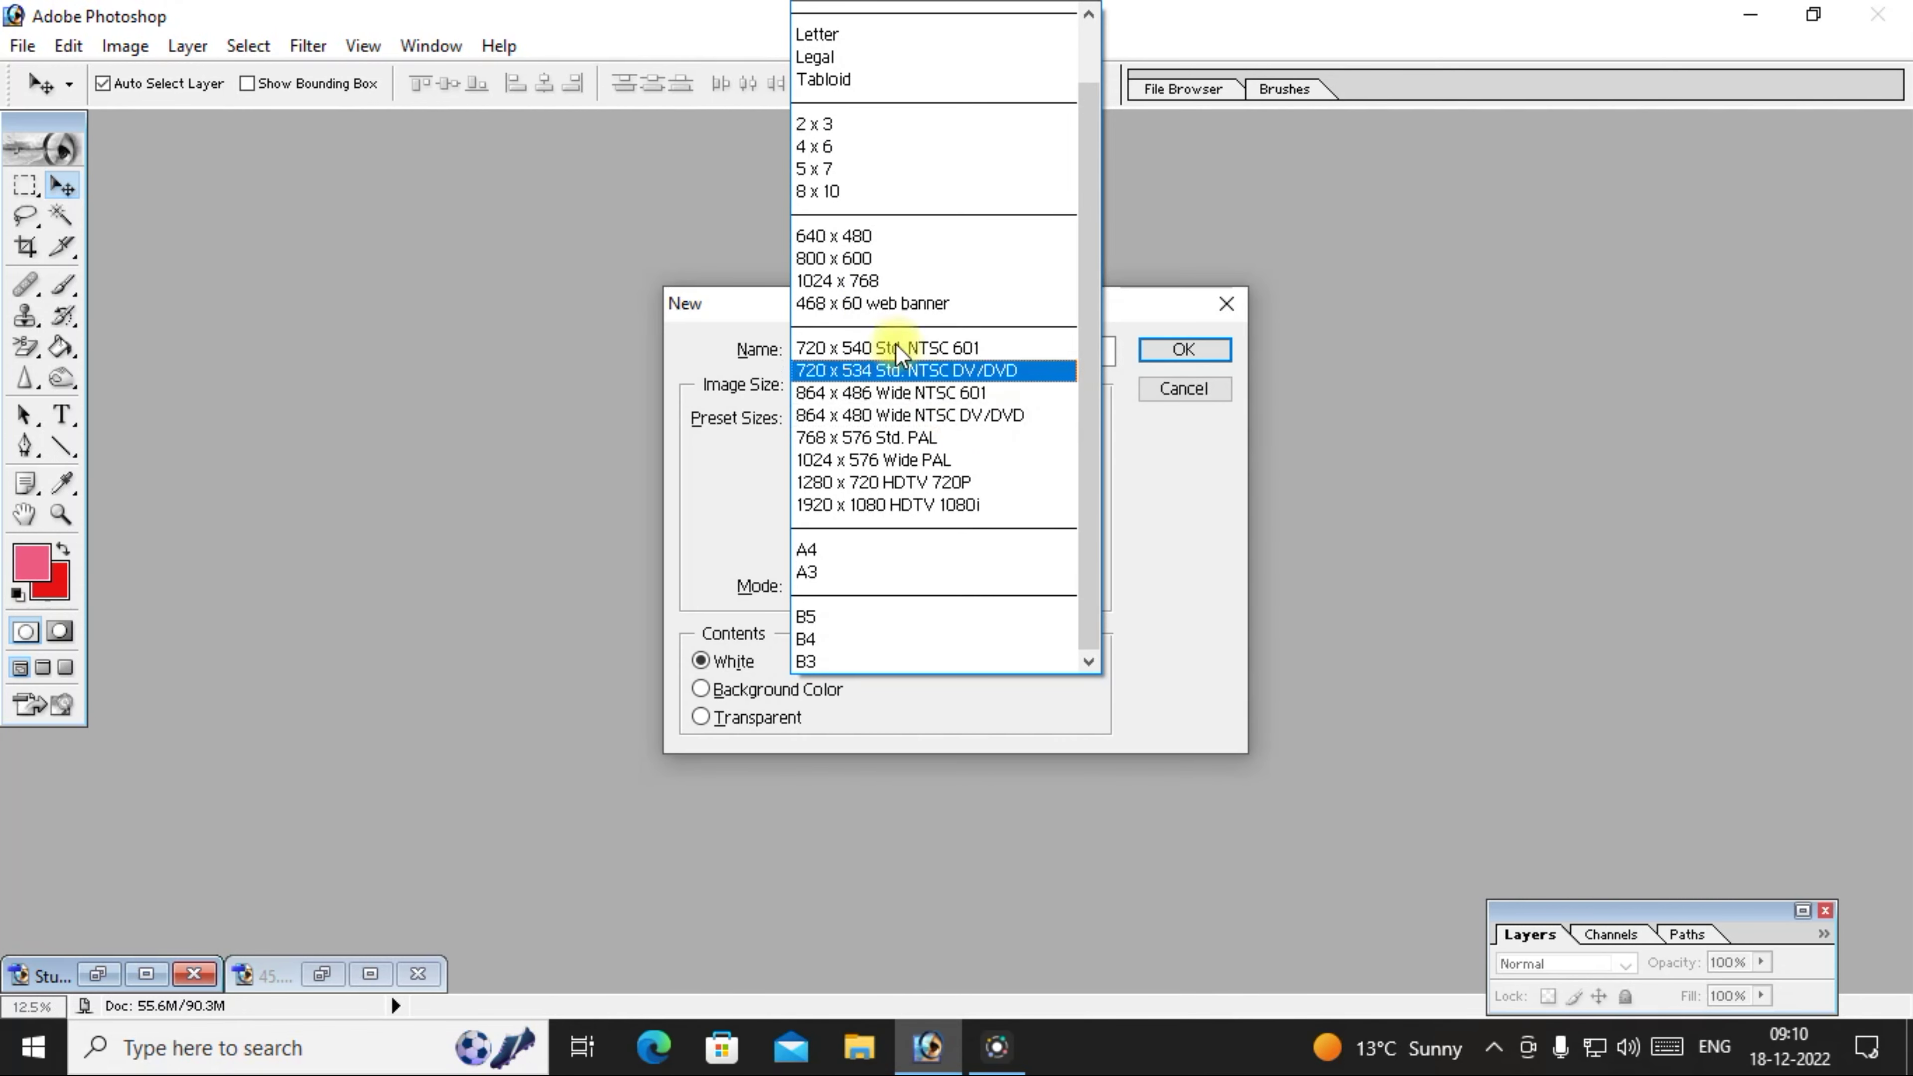
{"action": "left_click", "coordinate": [847, 126]}
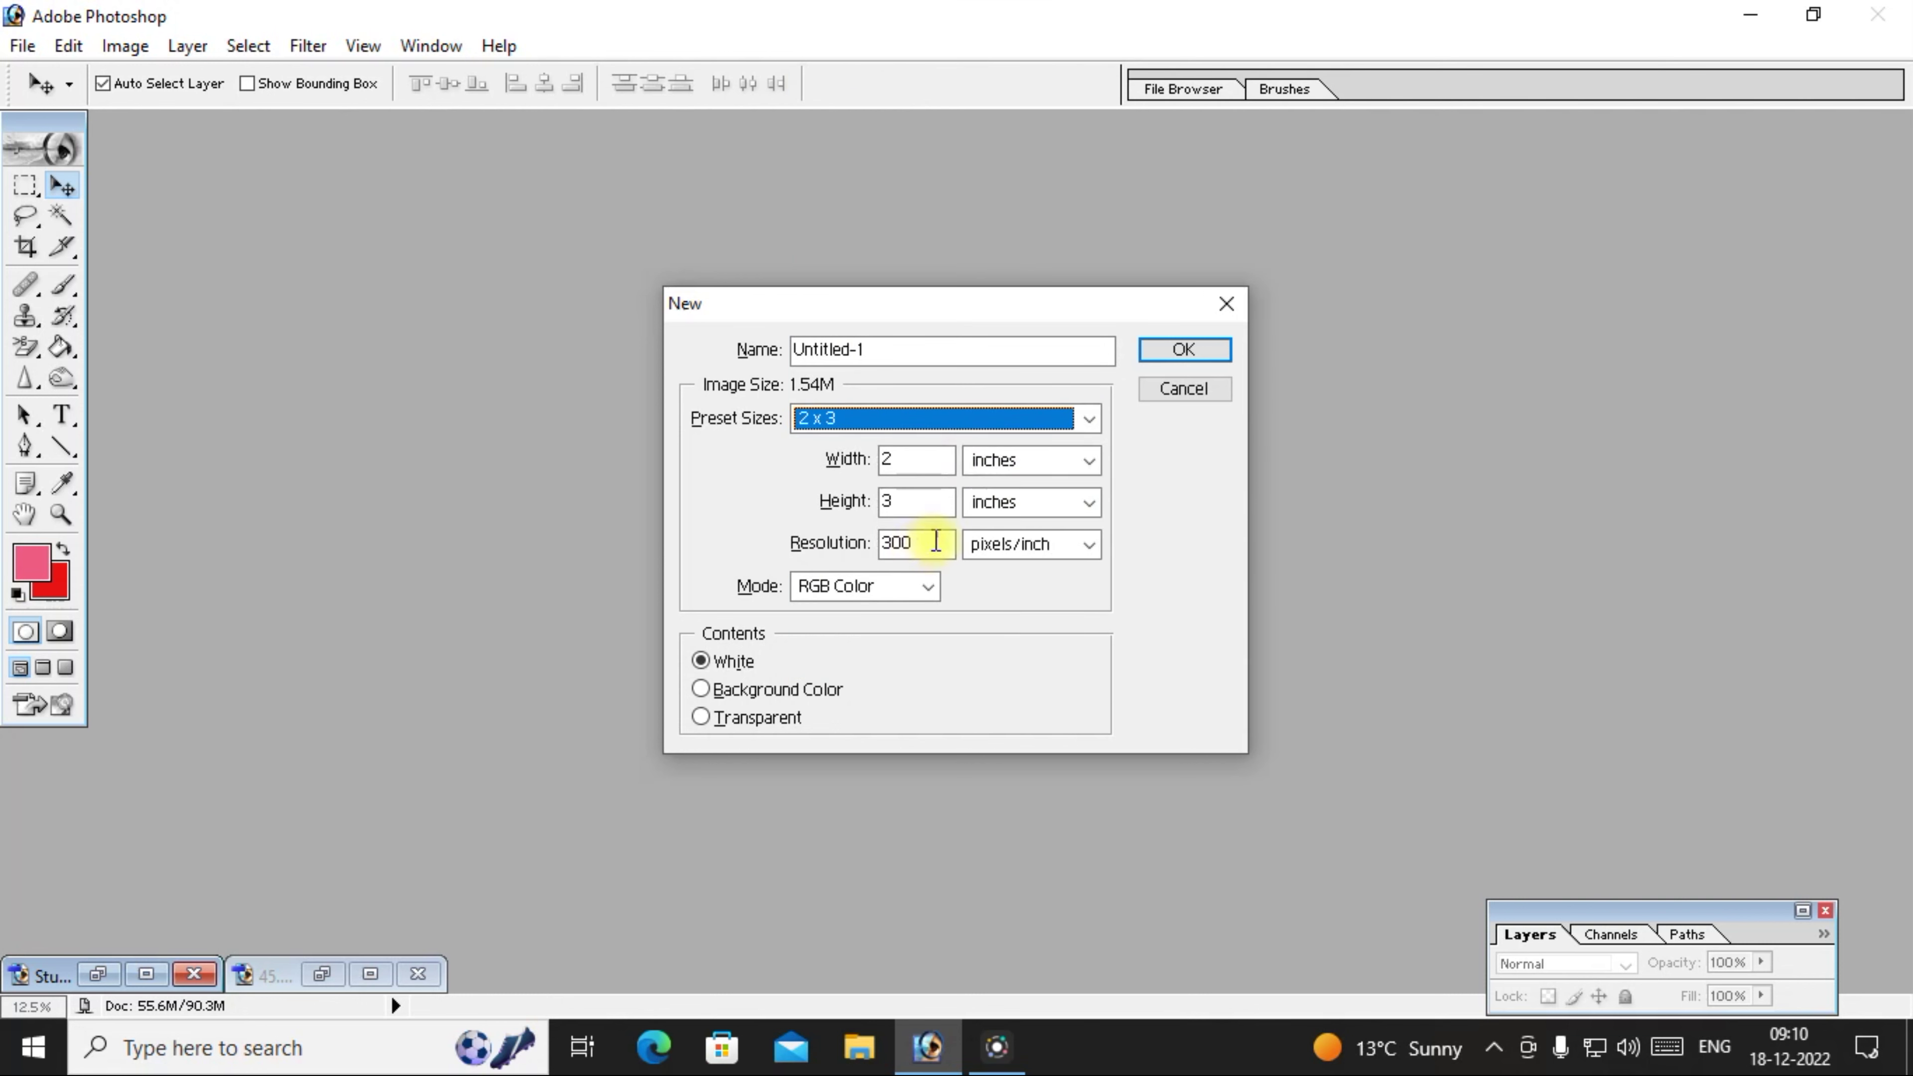
{"action": "left_click", "coordinate": [1178, 352]}
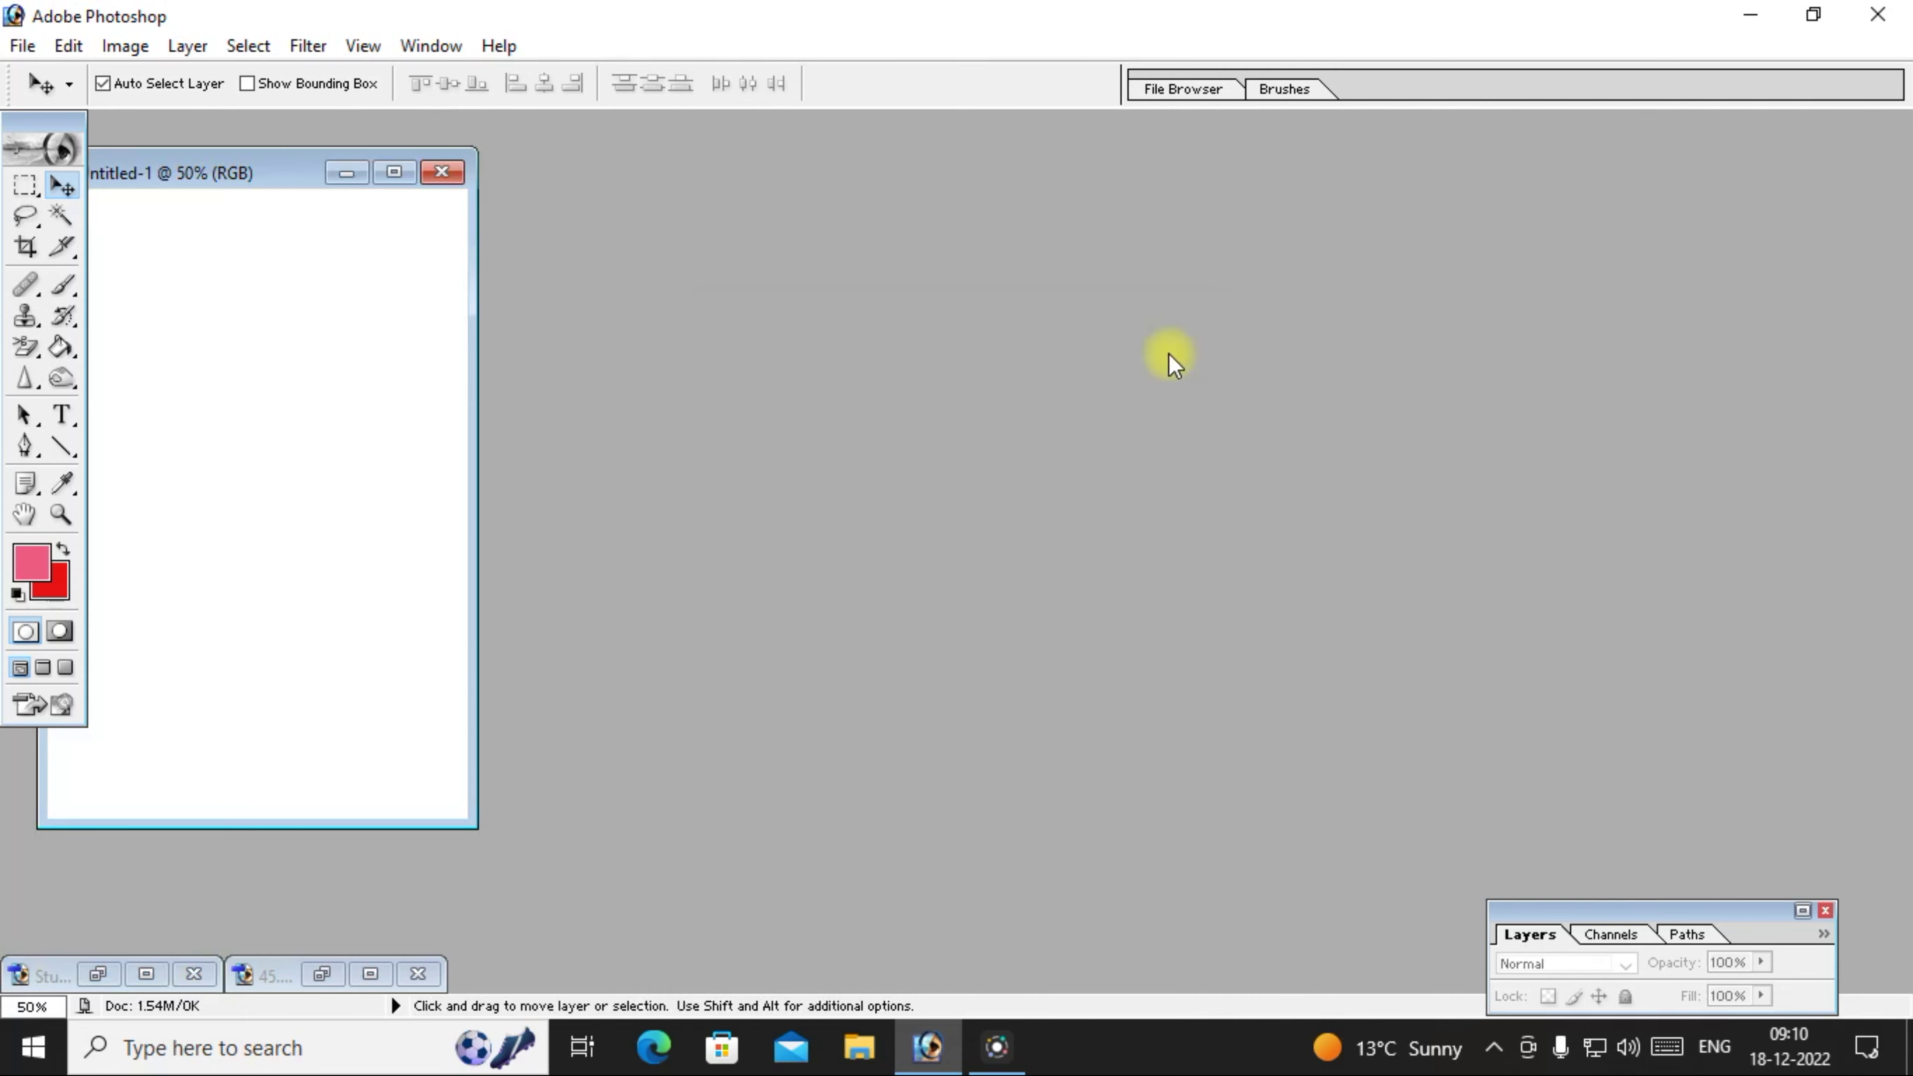
- Rotate the canvas 90° clockwise into landscape and maximize it to fill the screen
{"action": "left_click_drag", "start_coordinate": [256, 174], "coordinate": [431, 172]}
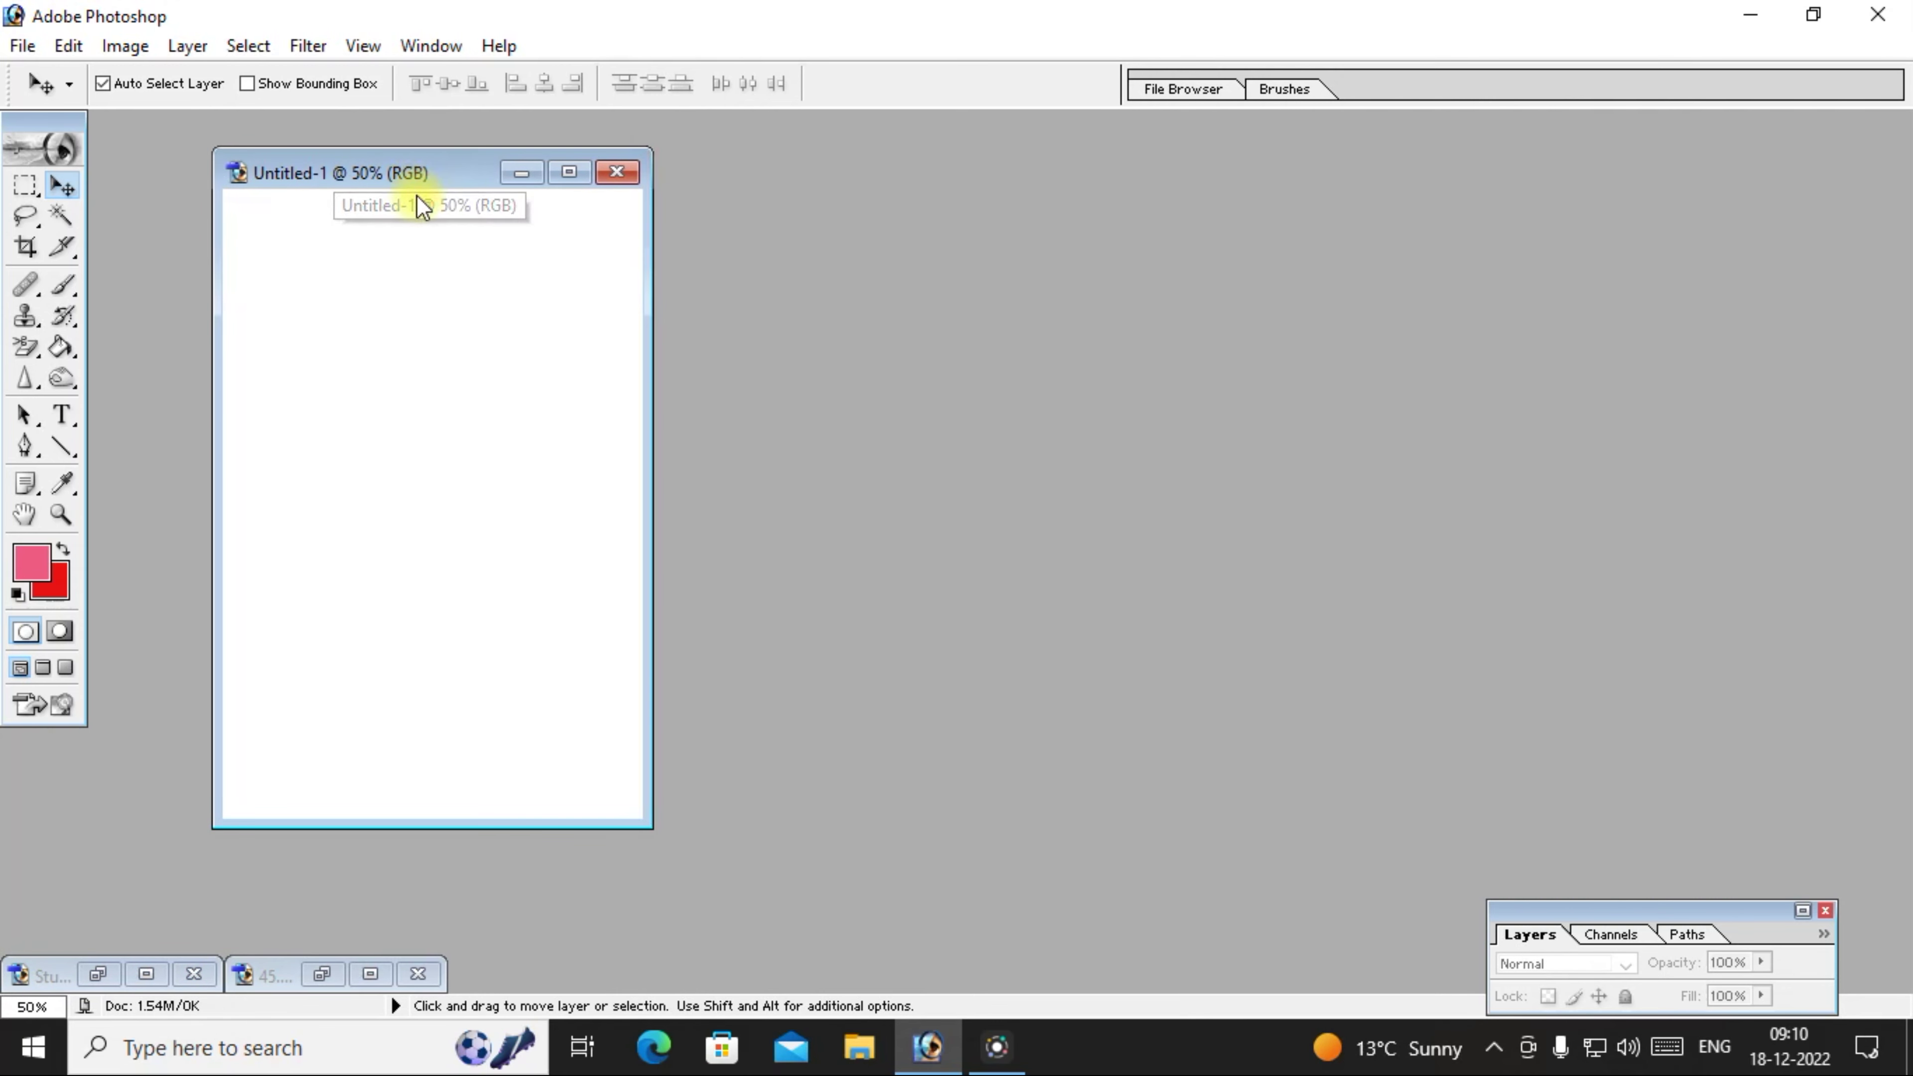
{"action": "left_click", "coordinate": [124, 47]}
{"action": "mouse_move", "coordinate": [195, 323]}
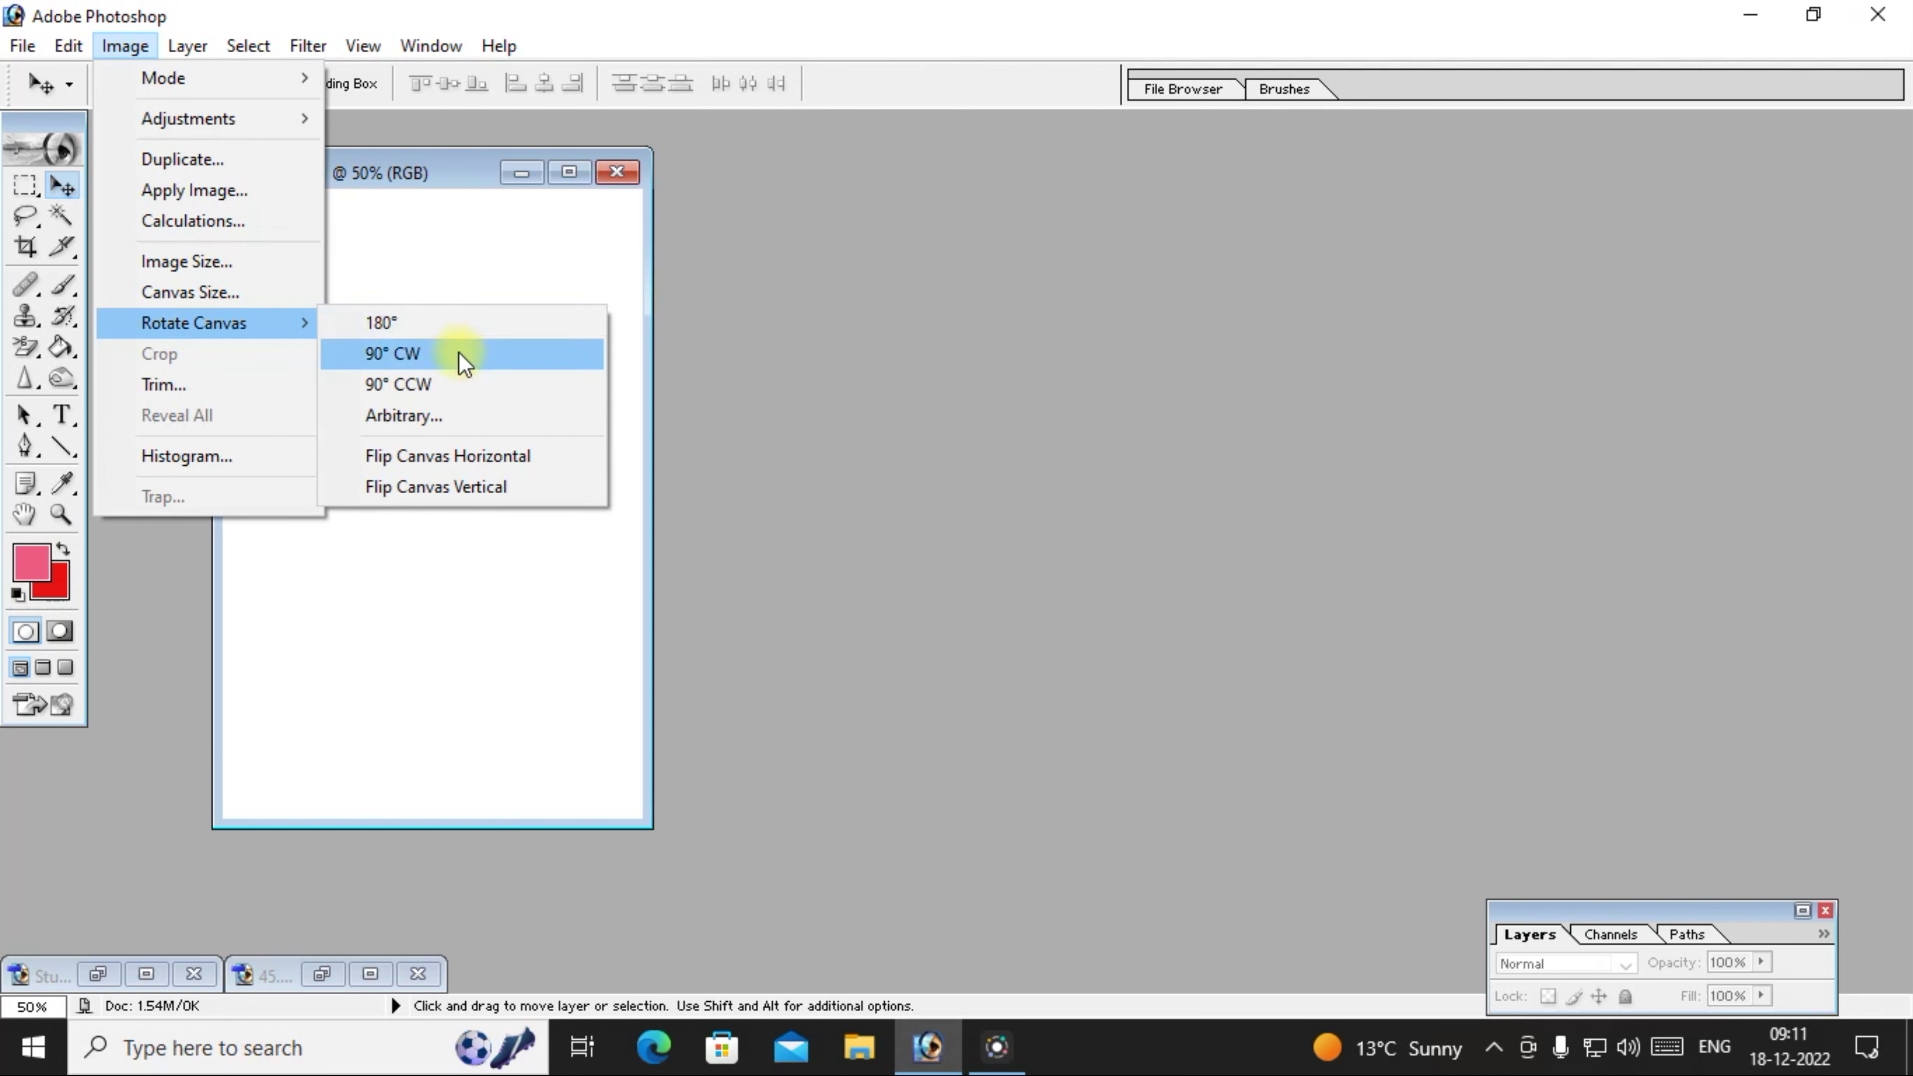
{"action": "left_click", "coordinate": [456, 355]}
{"action": "left_click_drag", "start_coordinate": [650, 168], "coordinate": [1205, 296]}
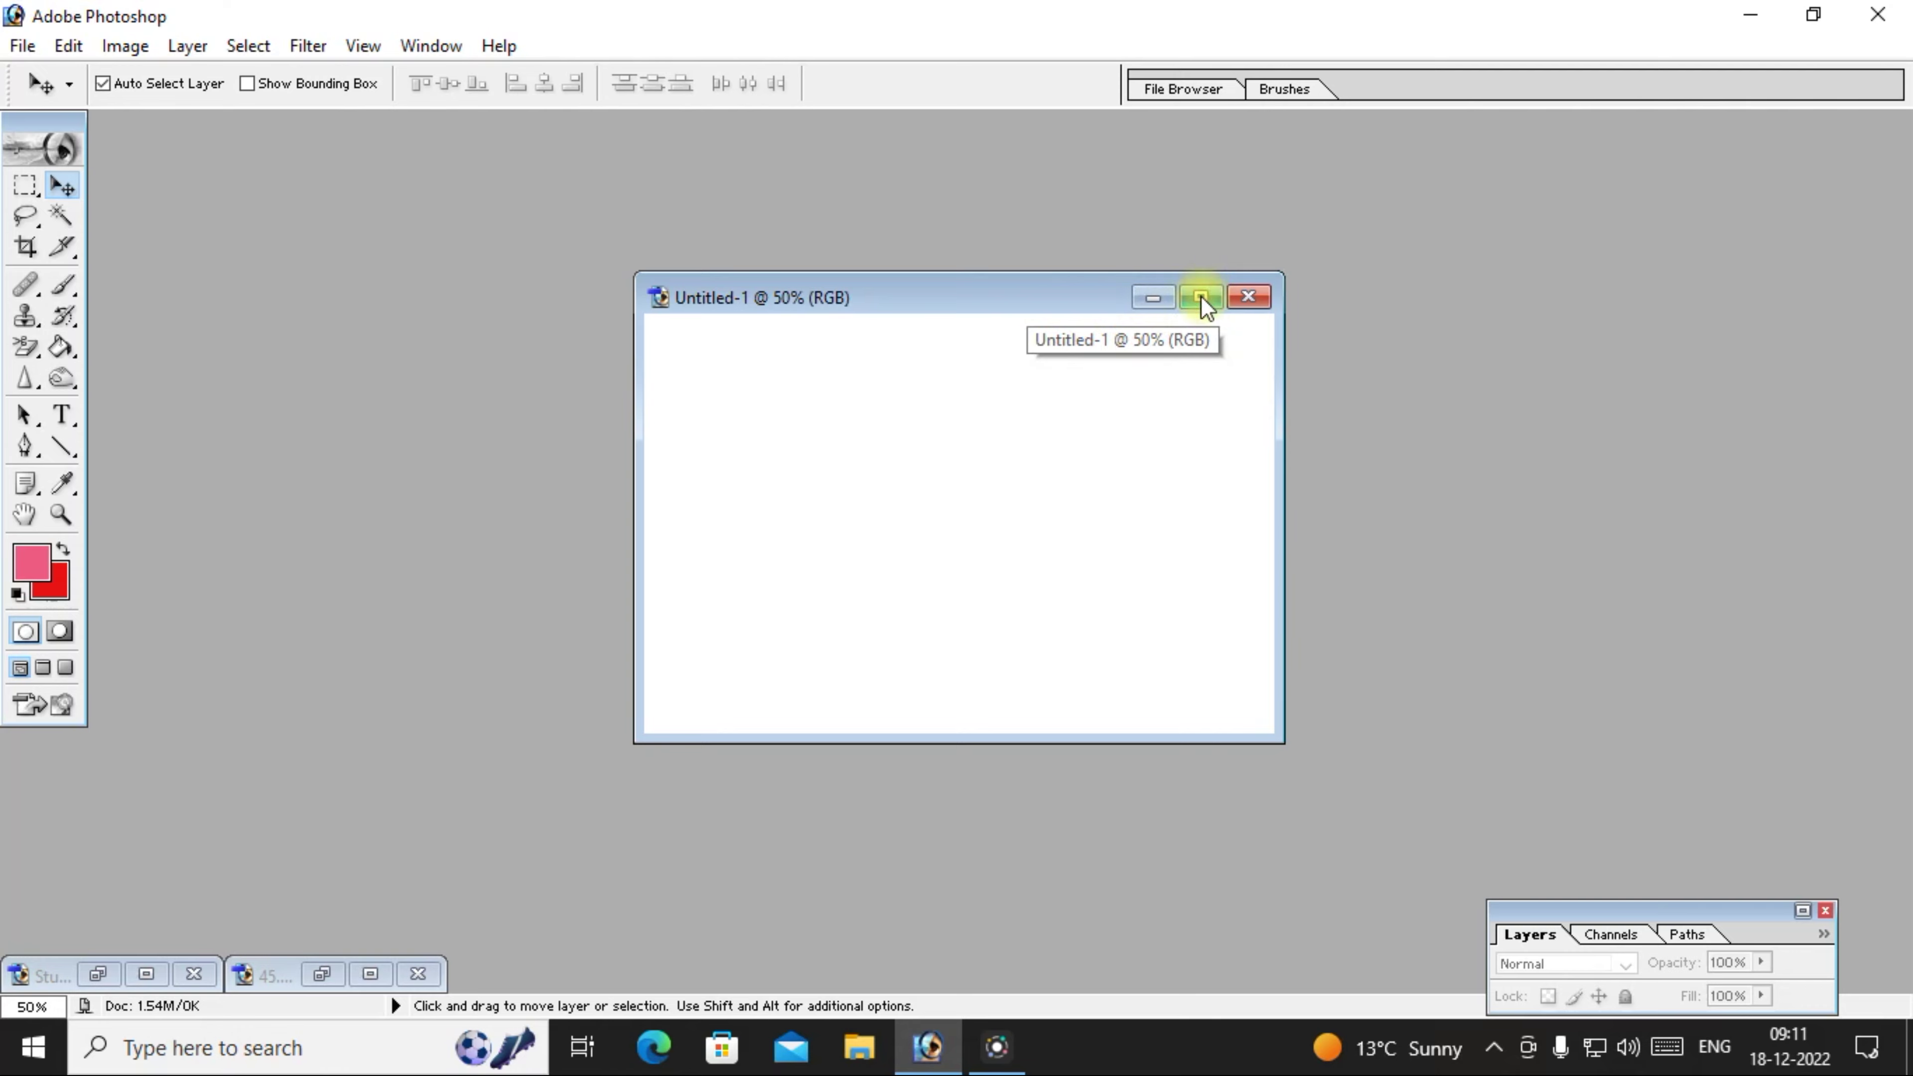
{"action": "left_click", "coordinate": [1200, 296]}
{"action": "key", "text": "ctrl+0"}
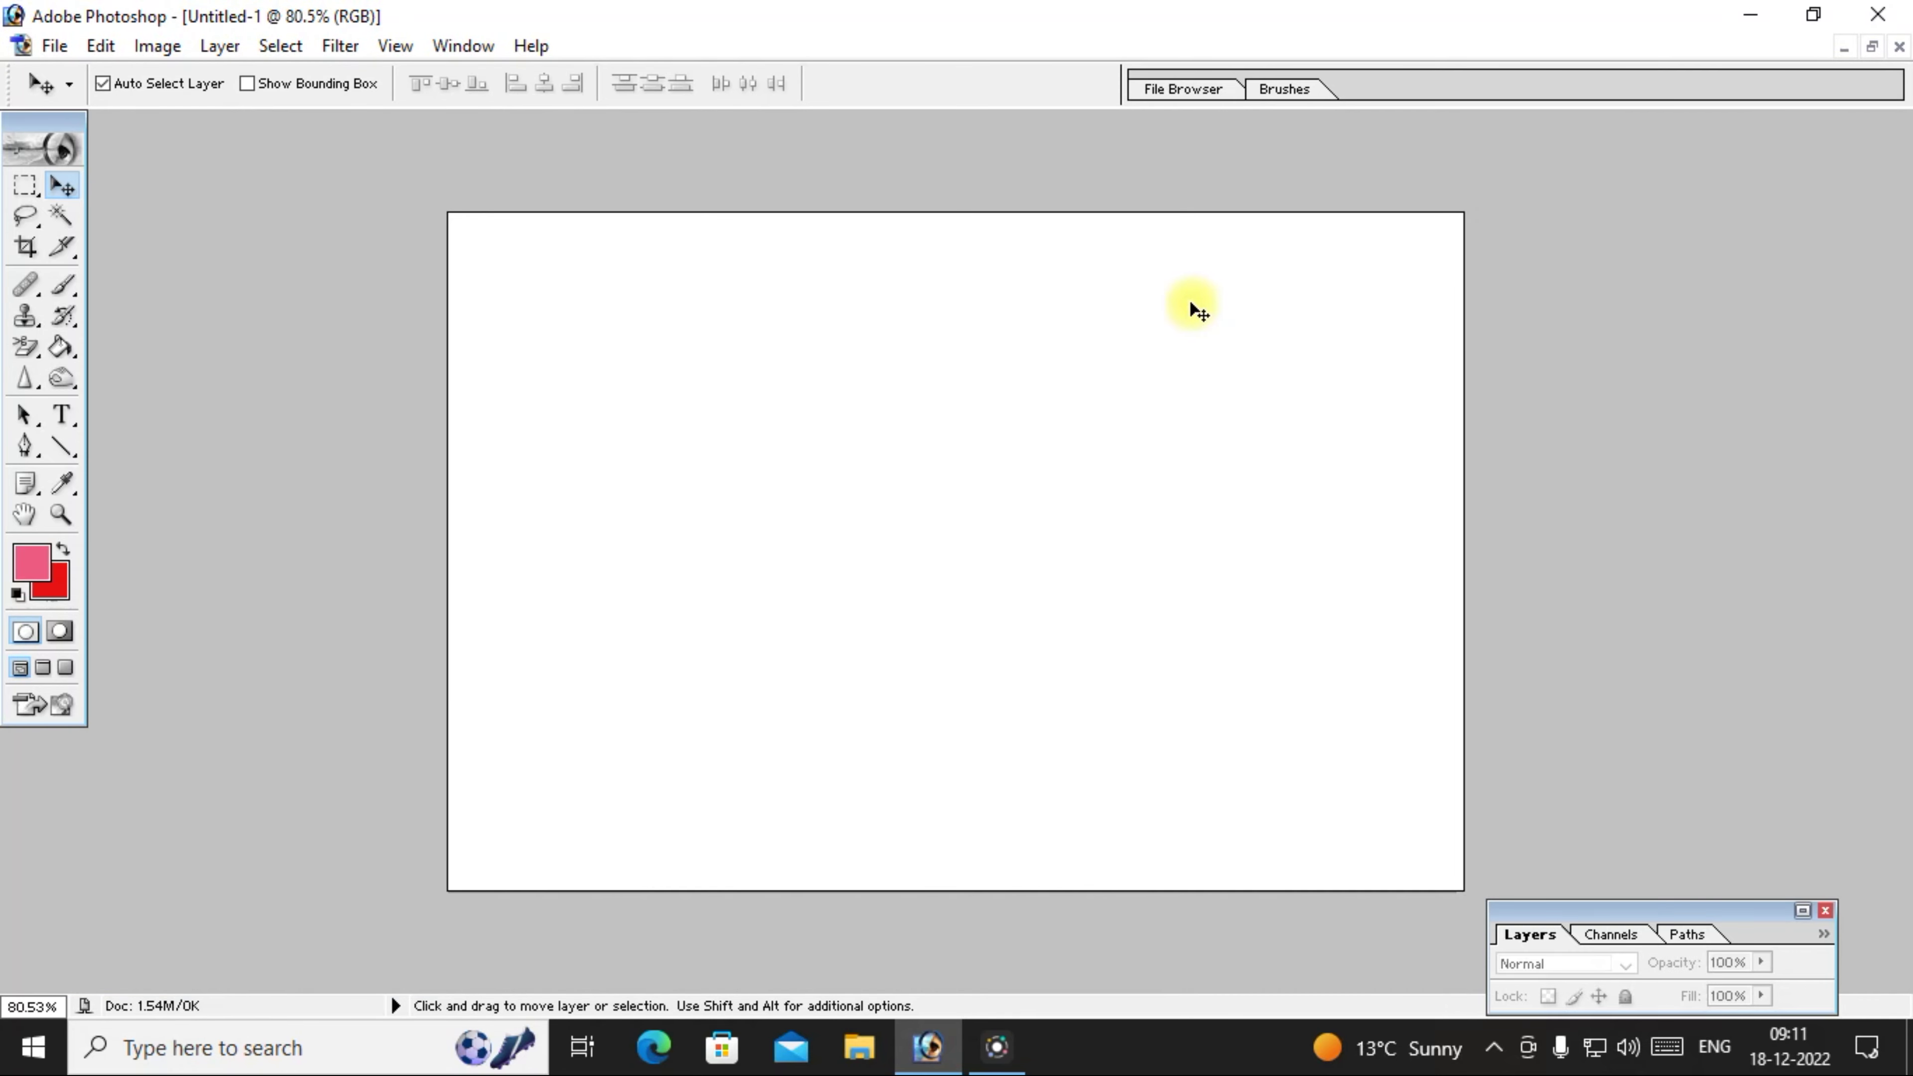
{"action": "key", "text": "ctrl+0"}
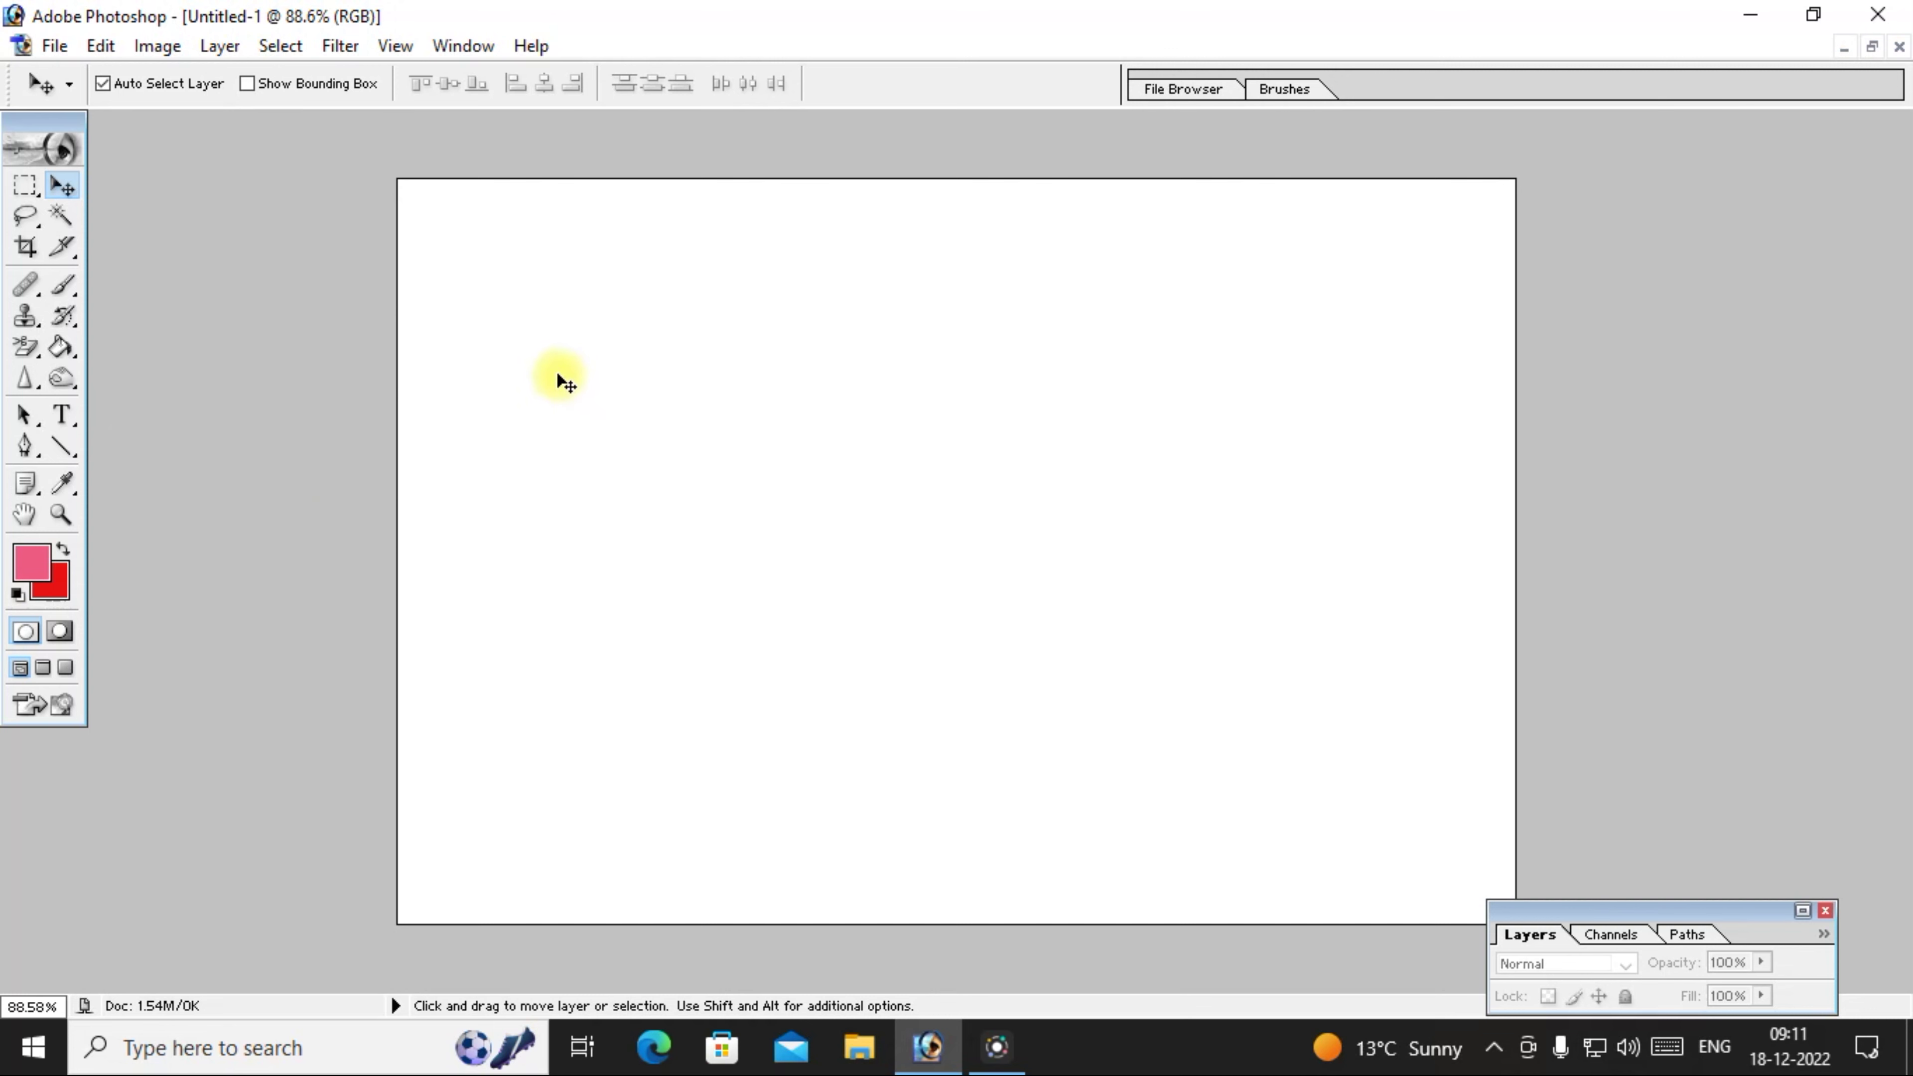
- Place guides just inside the top, bottom, left and right edges of the card
{"action": "key", "text": "ctrl+r"}
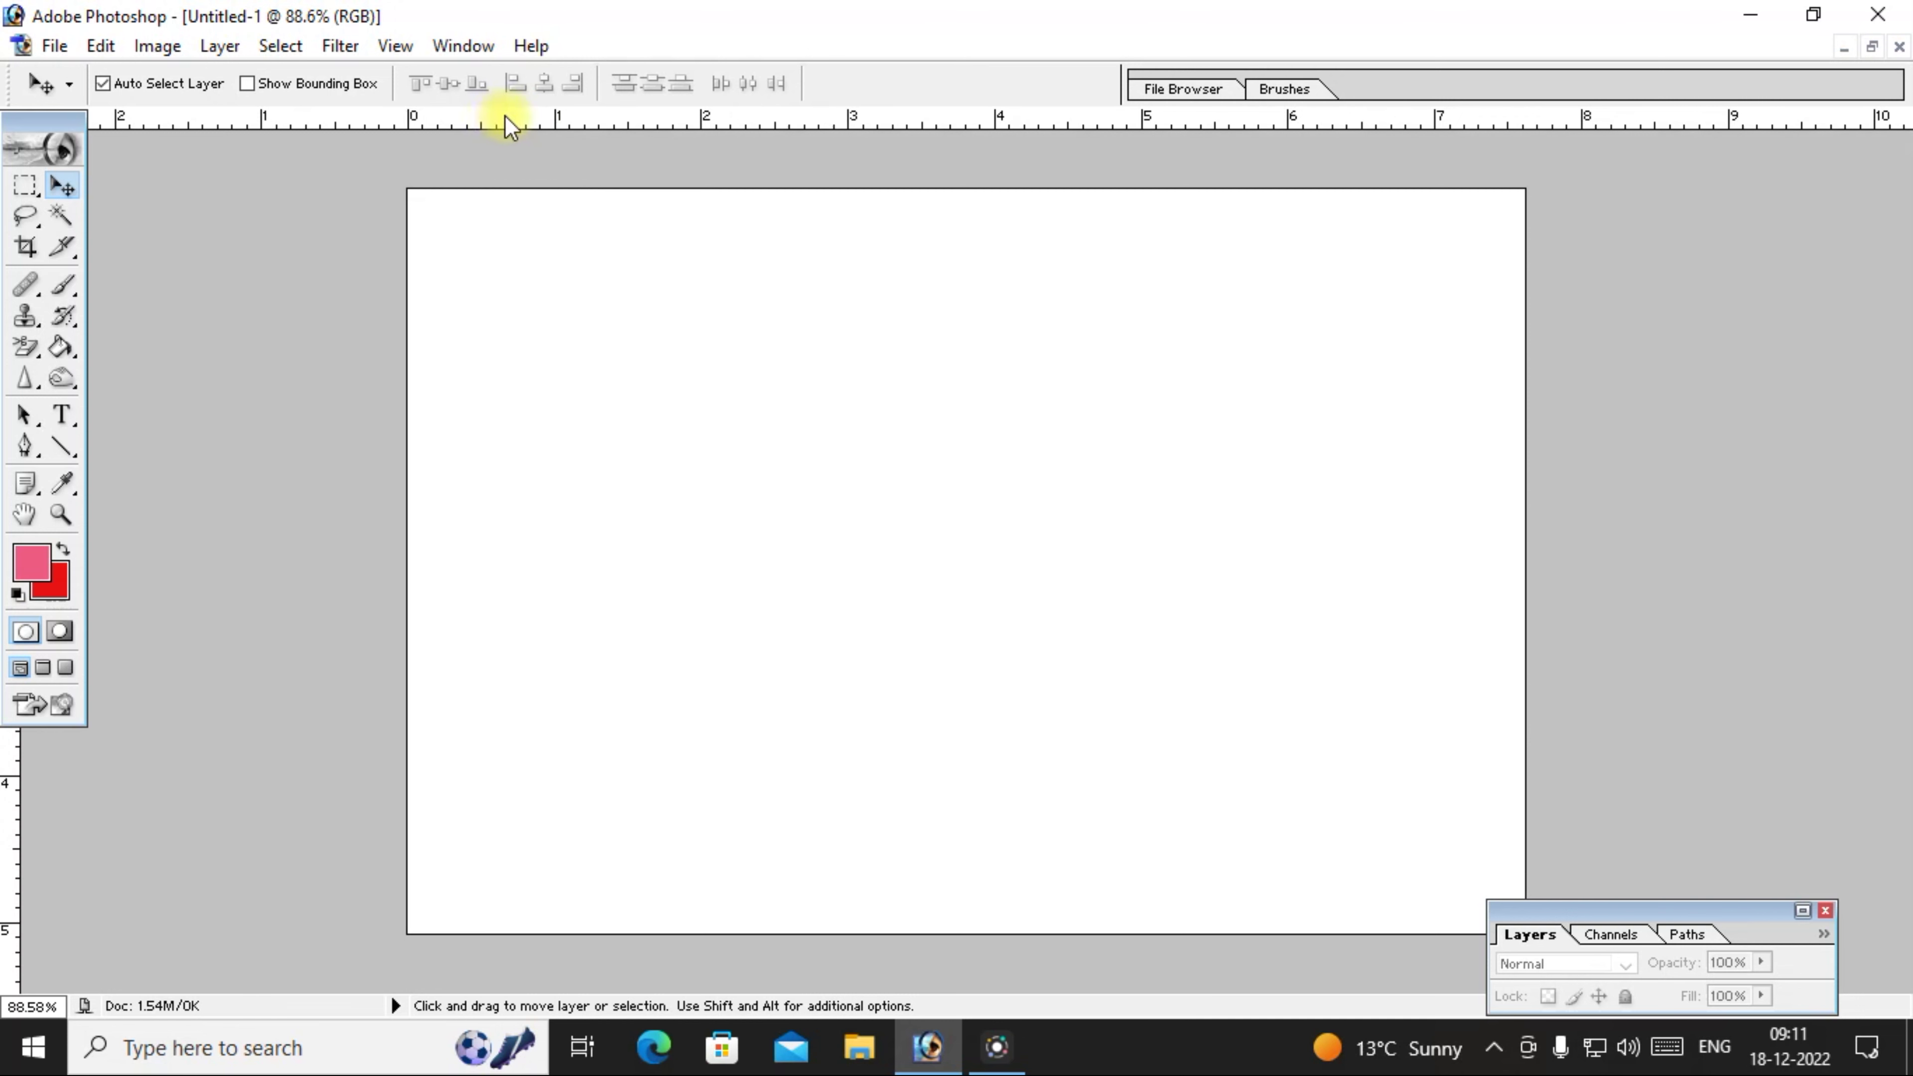
{"action": "left_click_drag", "start_coordinate": [507, 124], "coordinate": [505, 208]}
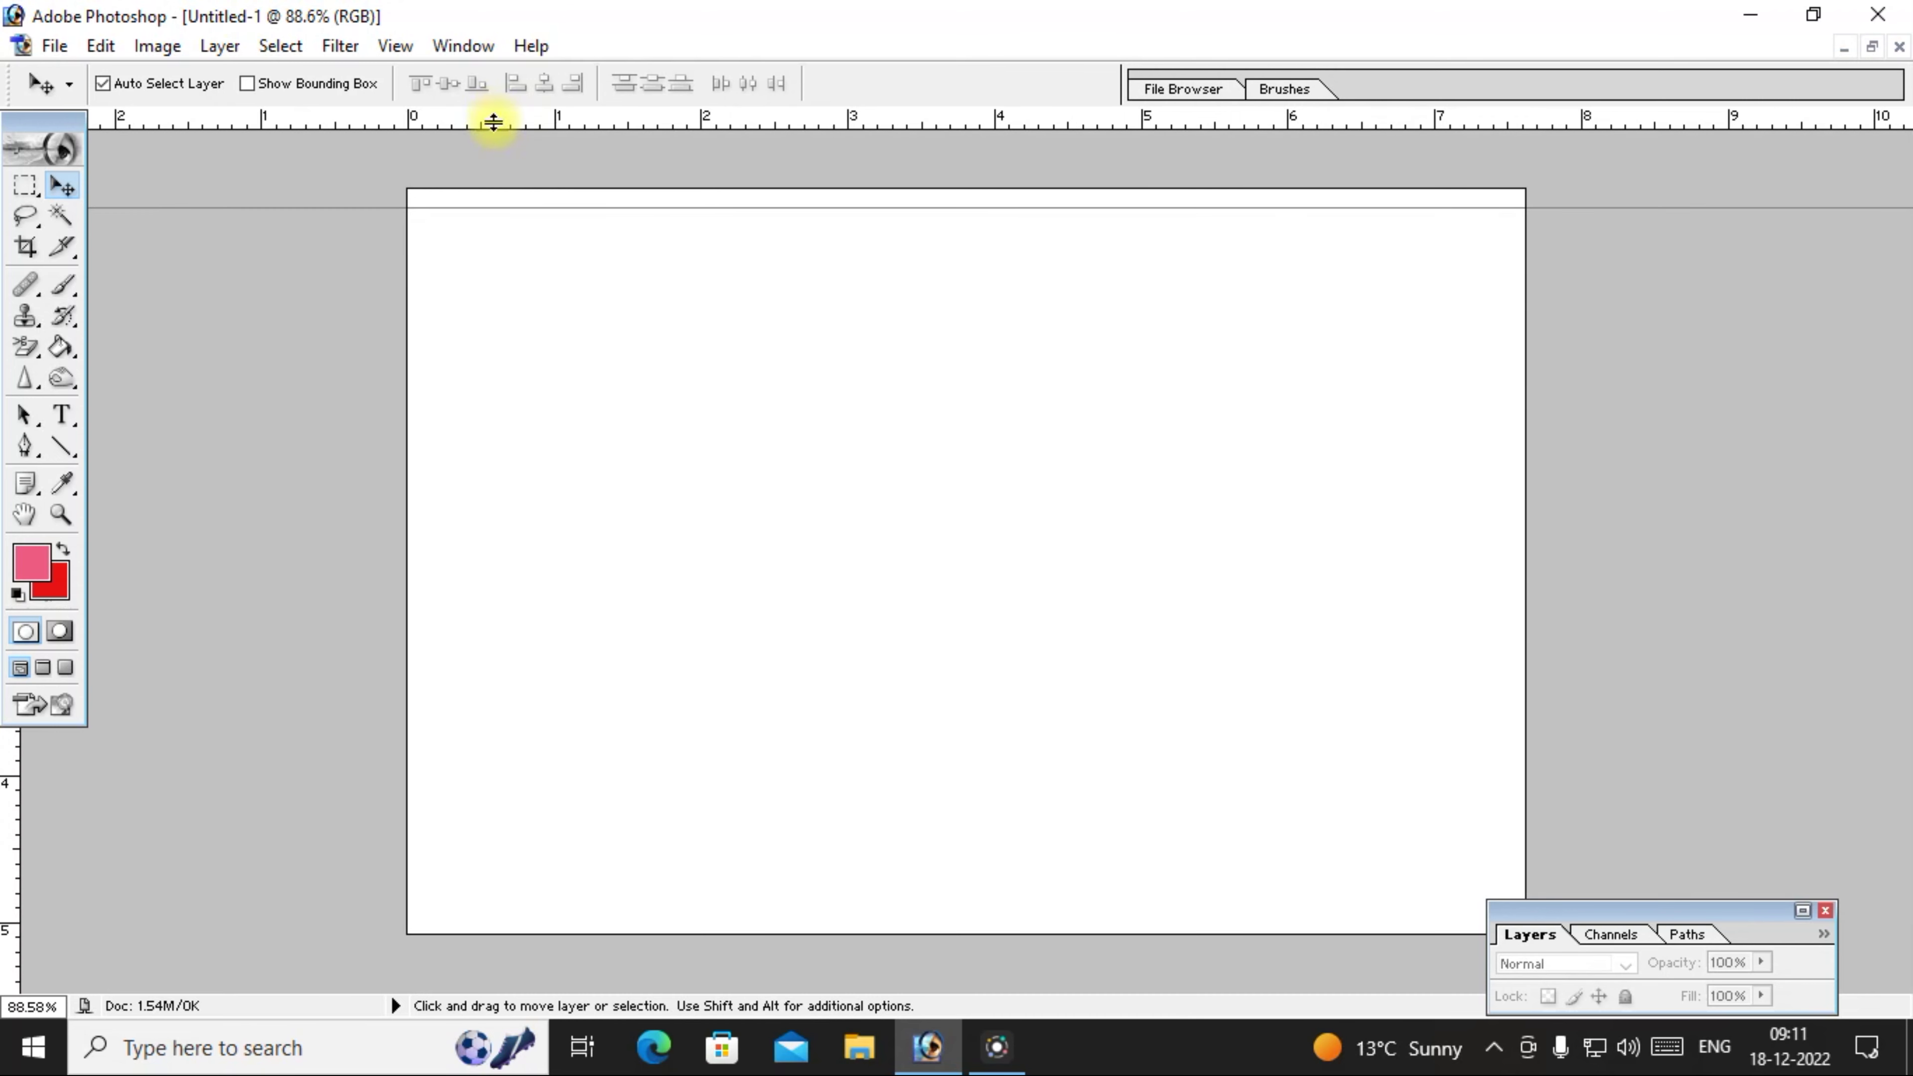
{"action": "left_click_drag", "start_coordinate": [519, 841], "coordinate": [515, 914]}
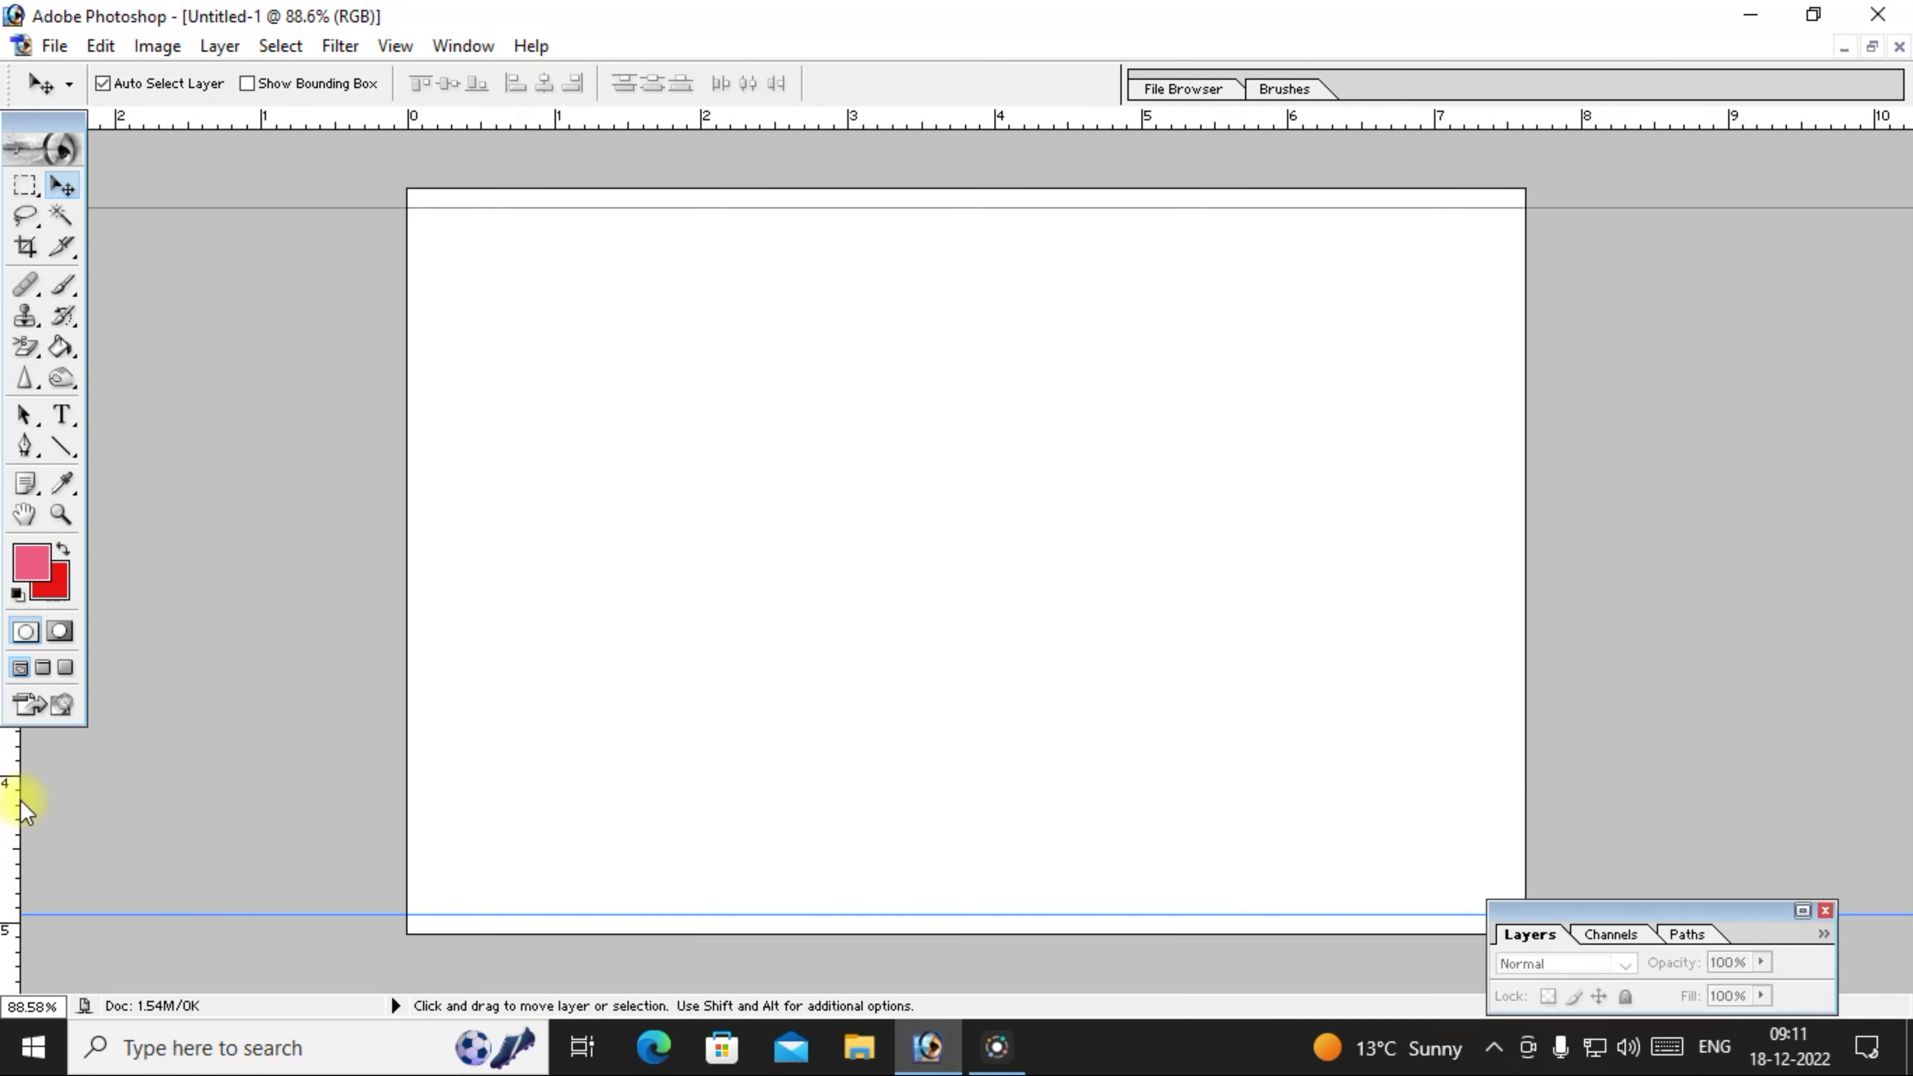
{"action": "left_click_drag", "start_coordinate": [21, 800], "coordinate": [427, 839]}
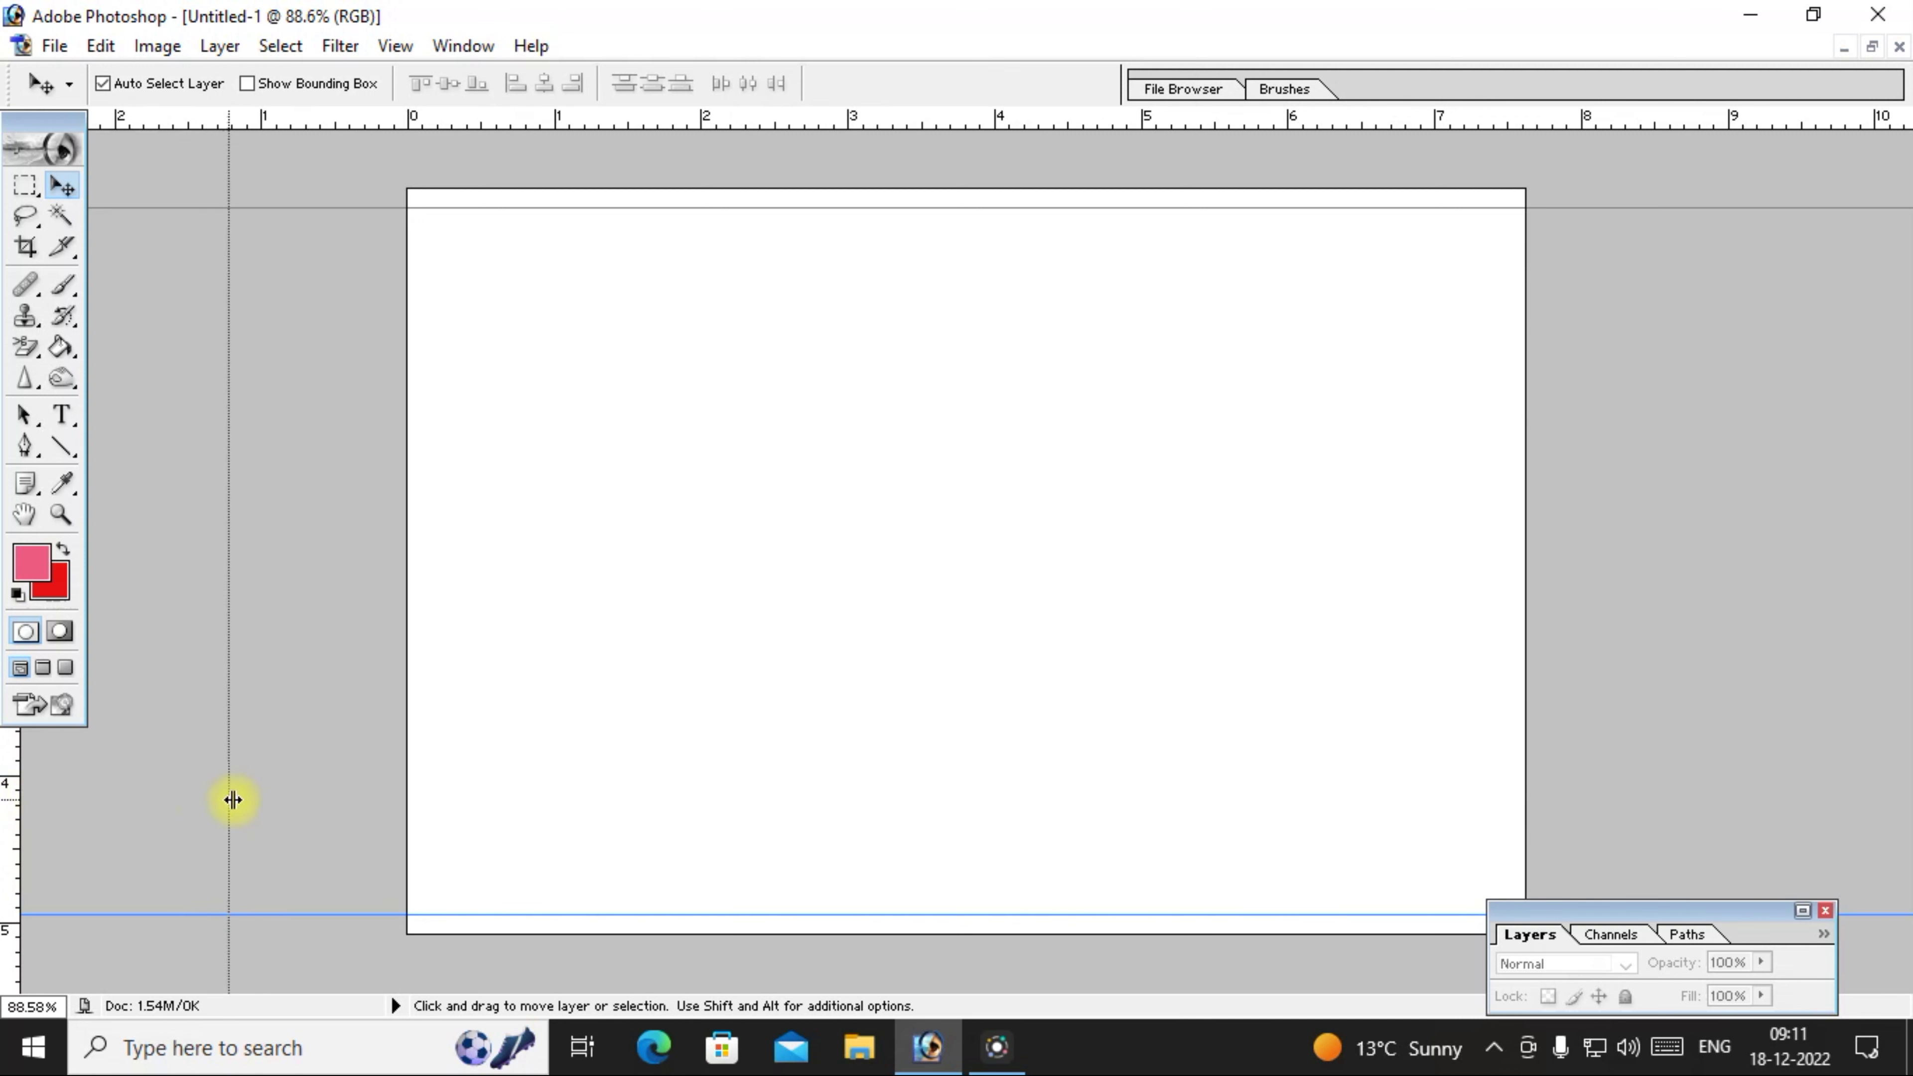
{"action": "left_click_drag", "start_coordinate": [427, 839], "coordinate": [427, 839]}
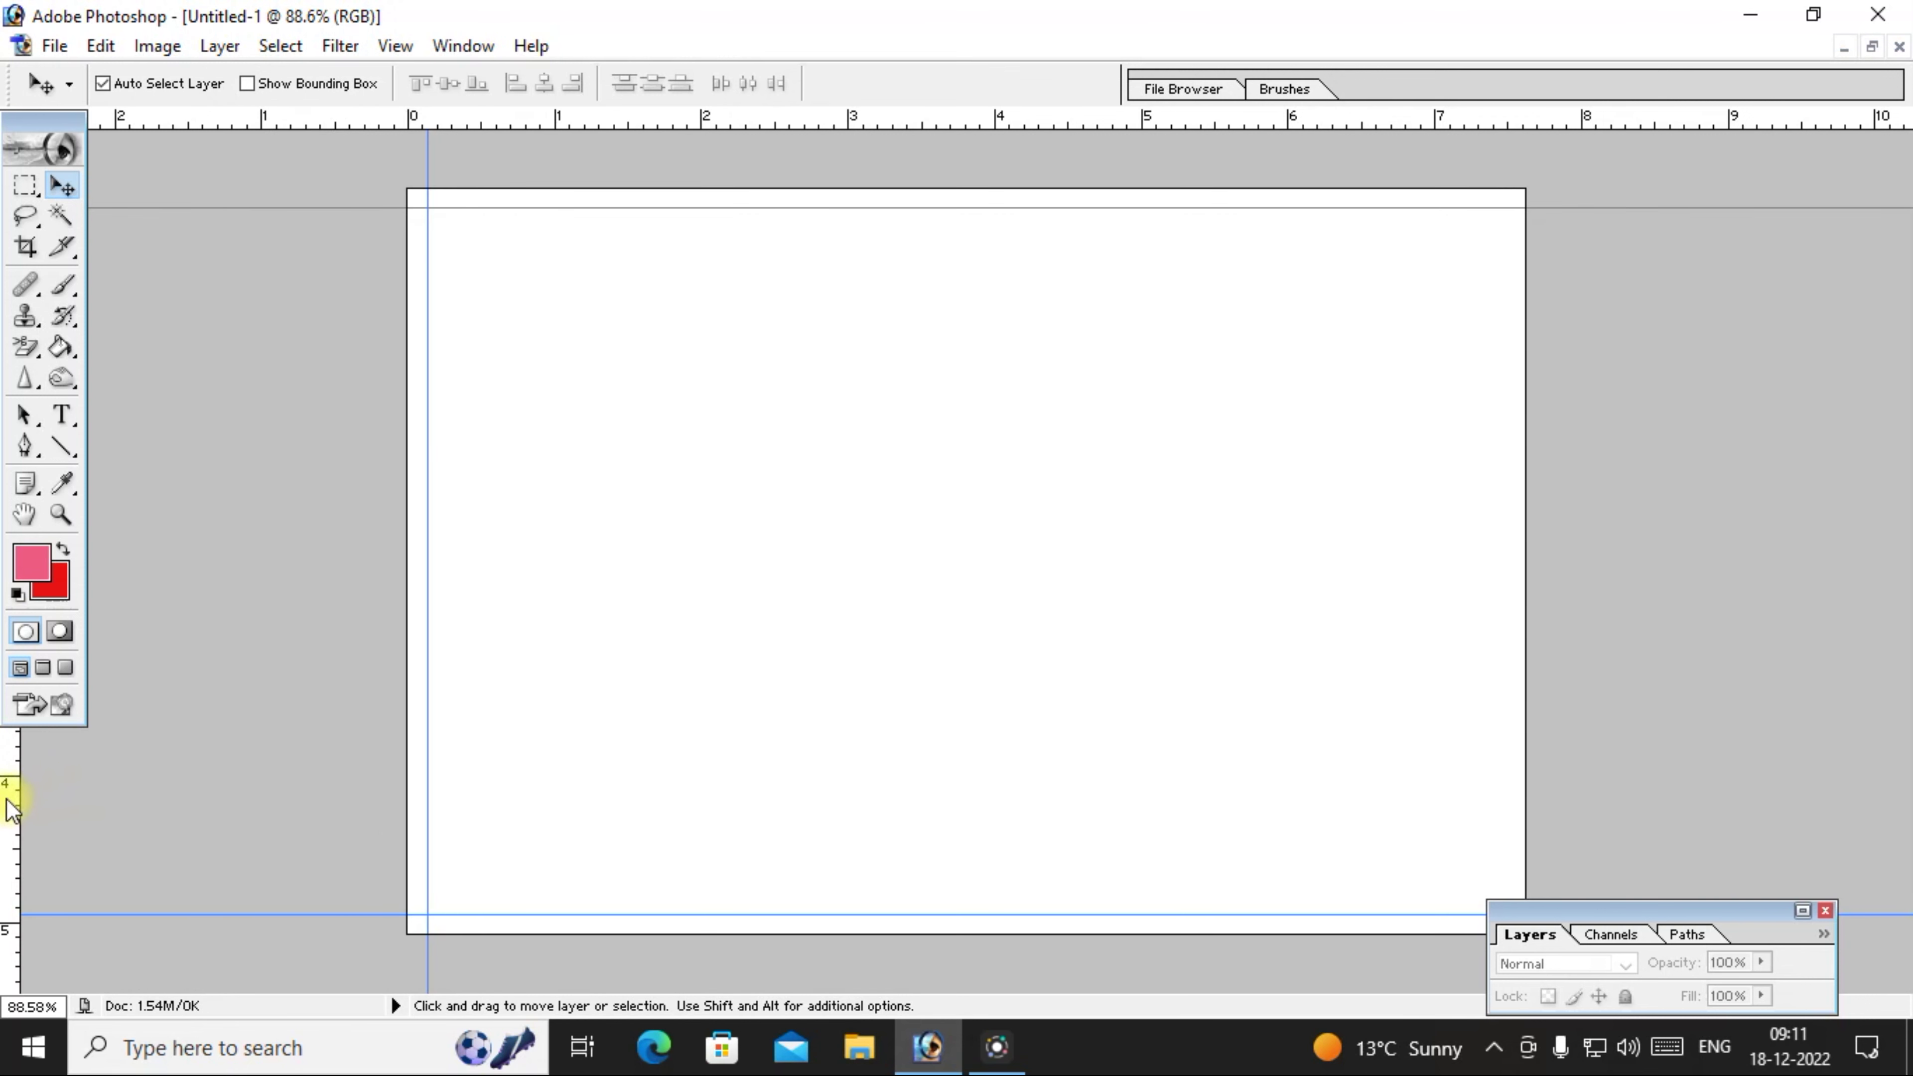
{"action": "left_click_drag", "start_coordinate": [13, 810], "coordinate": [1507, 786]}
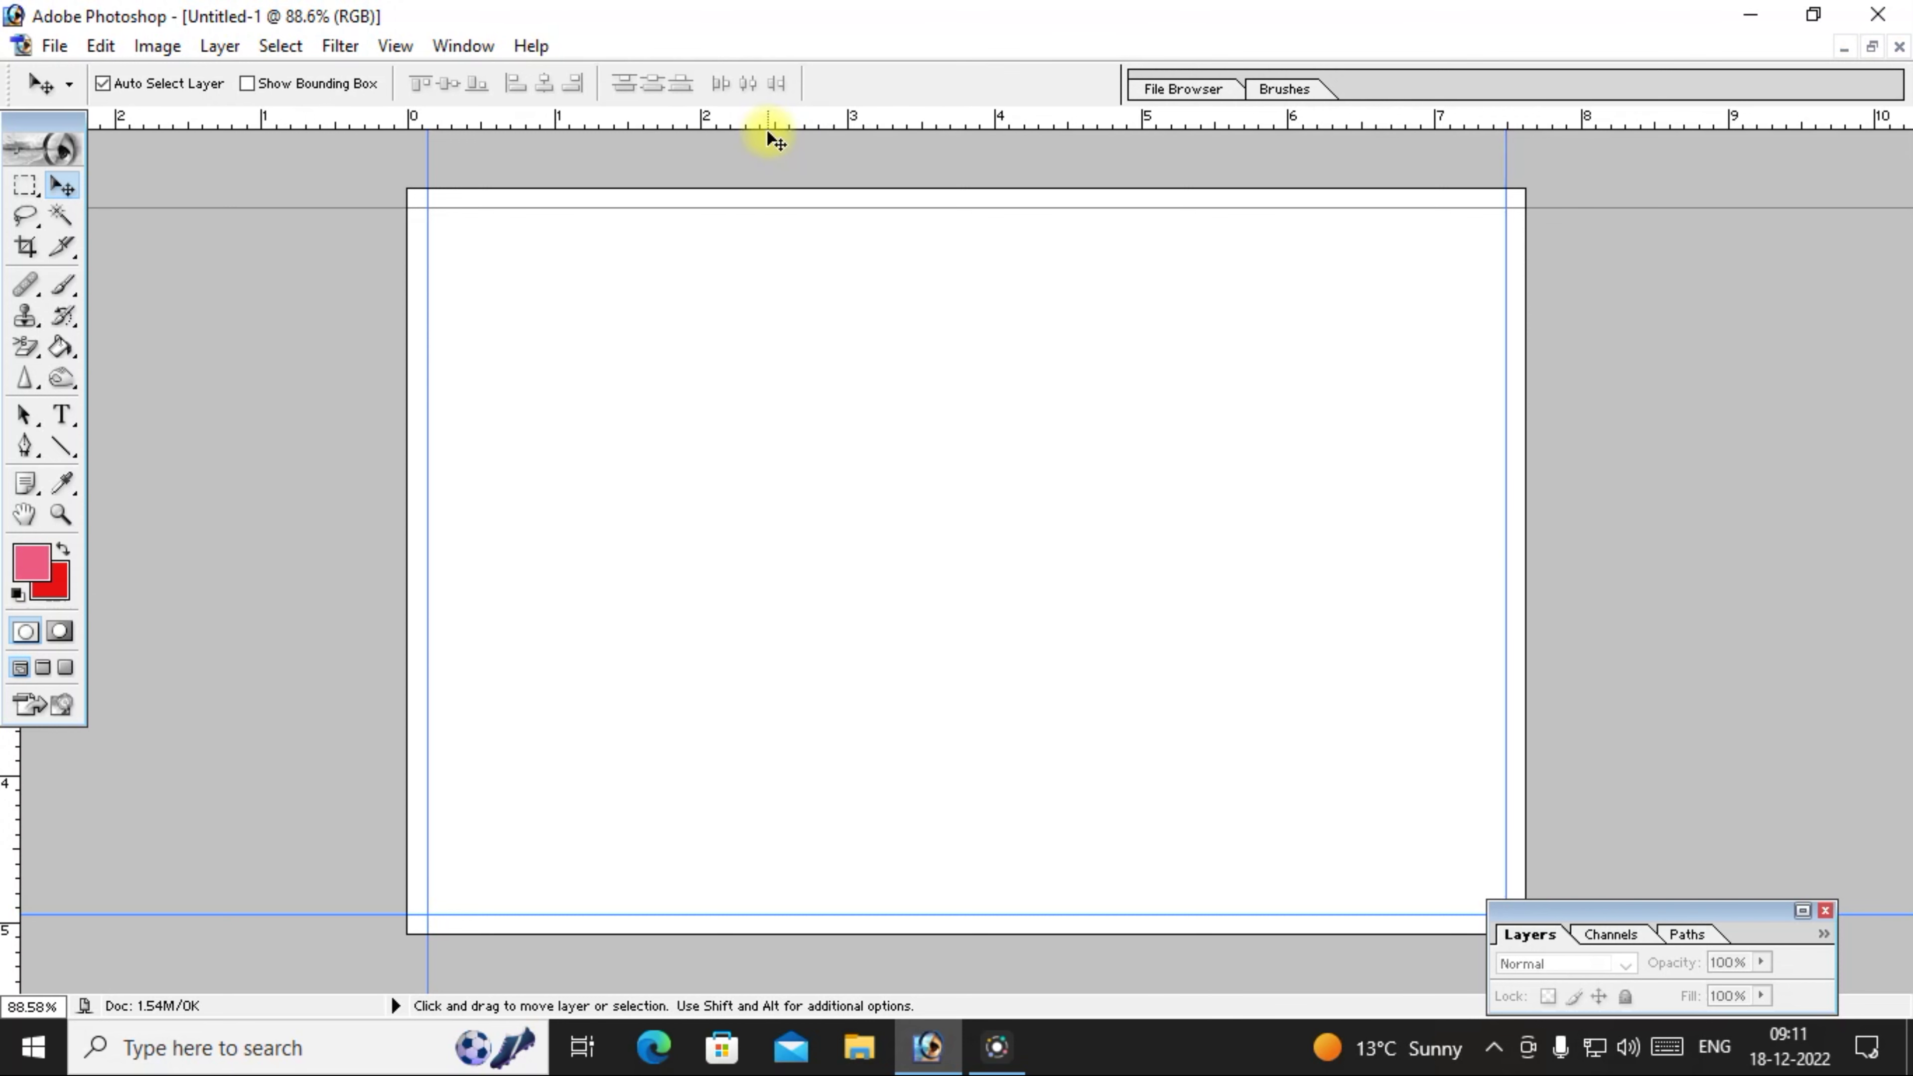
{"action": "key", "text": "ctrl+r"}
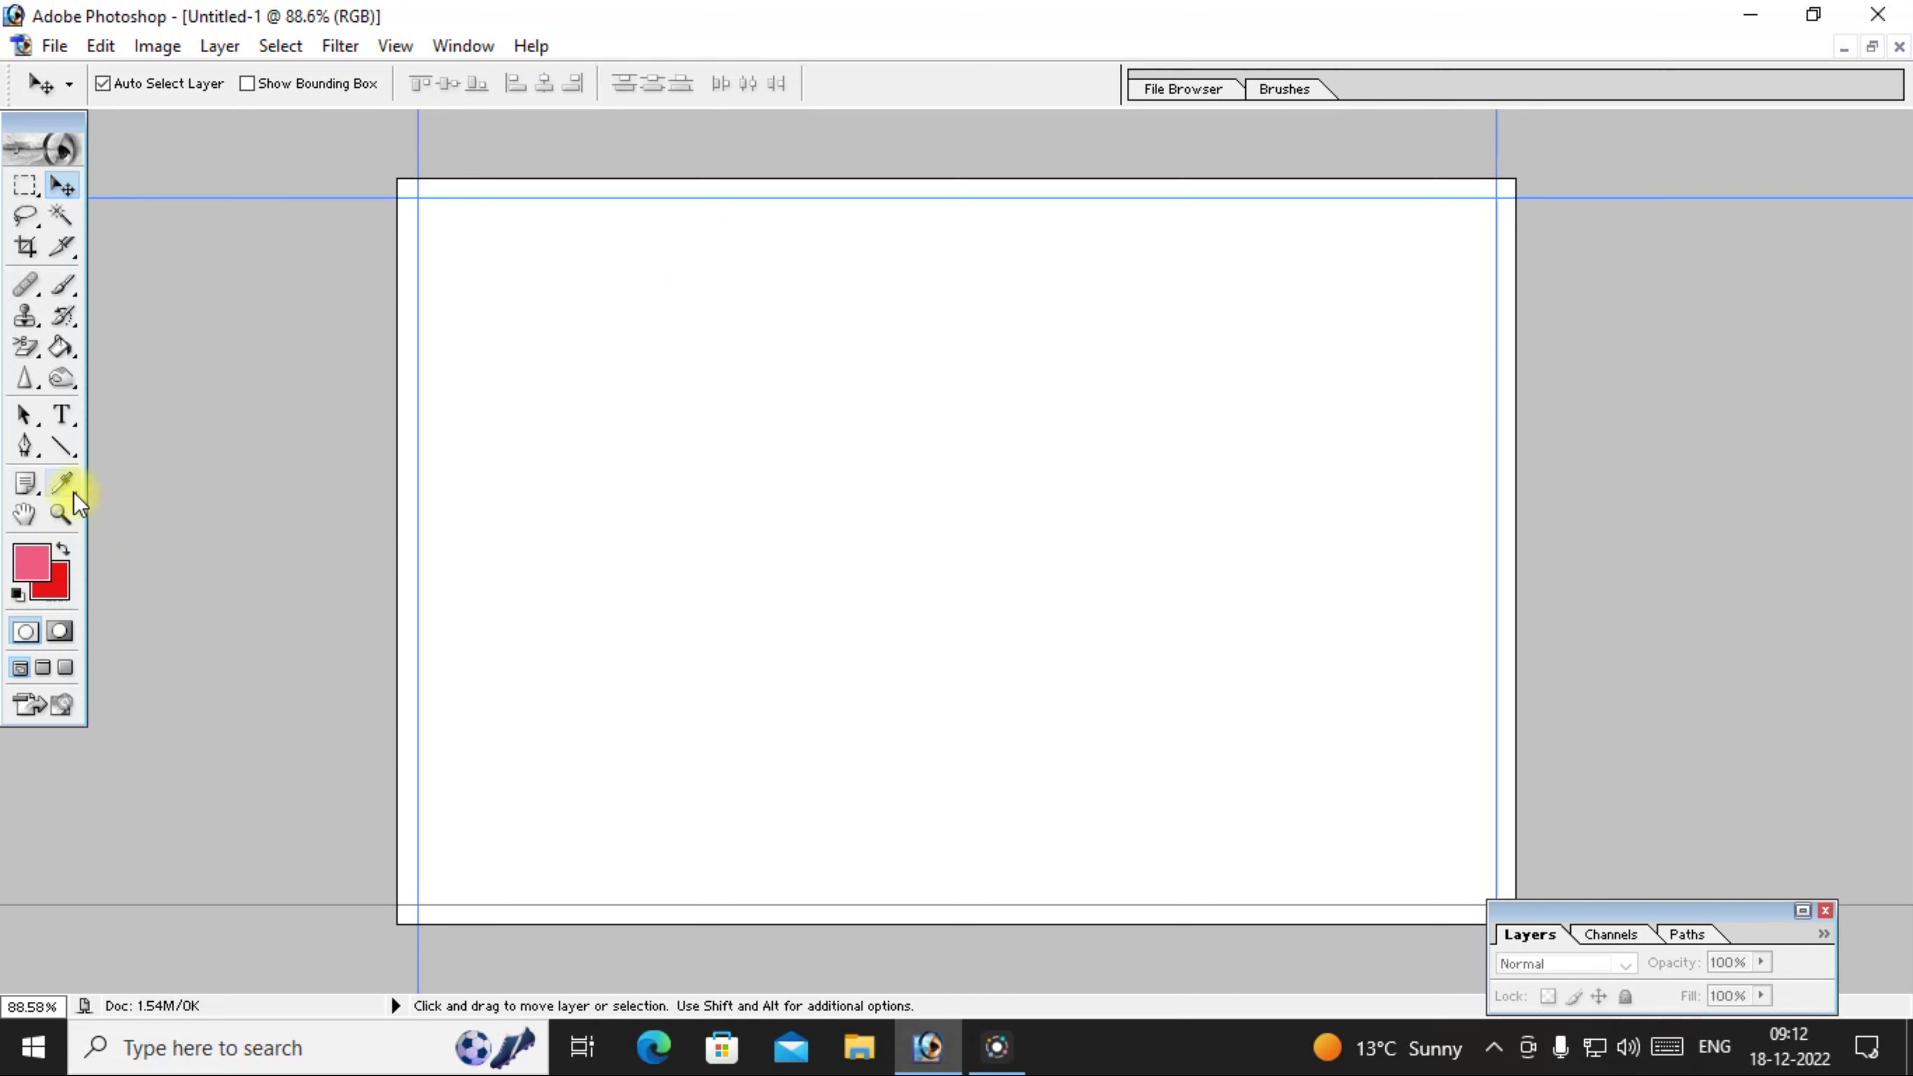
{"action": "left_click", "coordinate": [61, 450]}
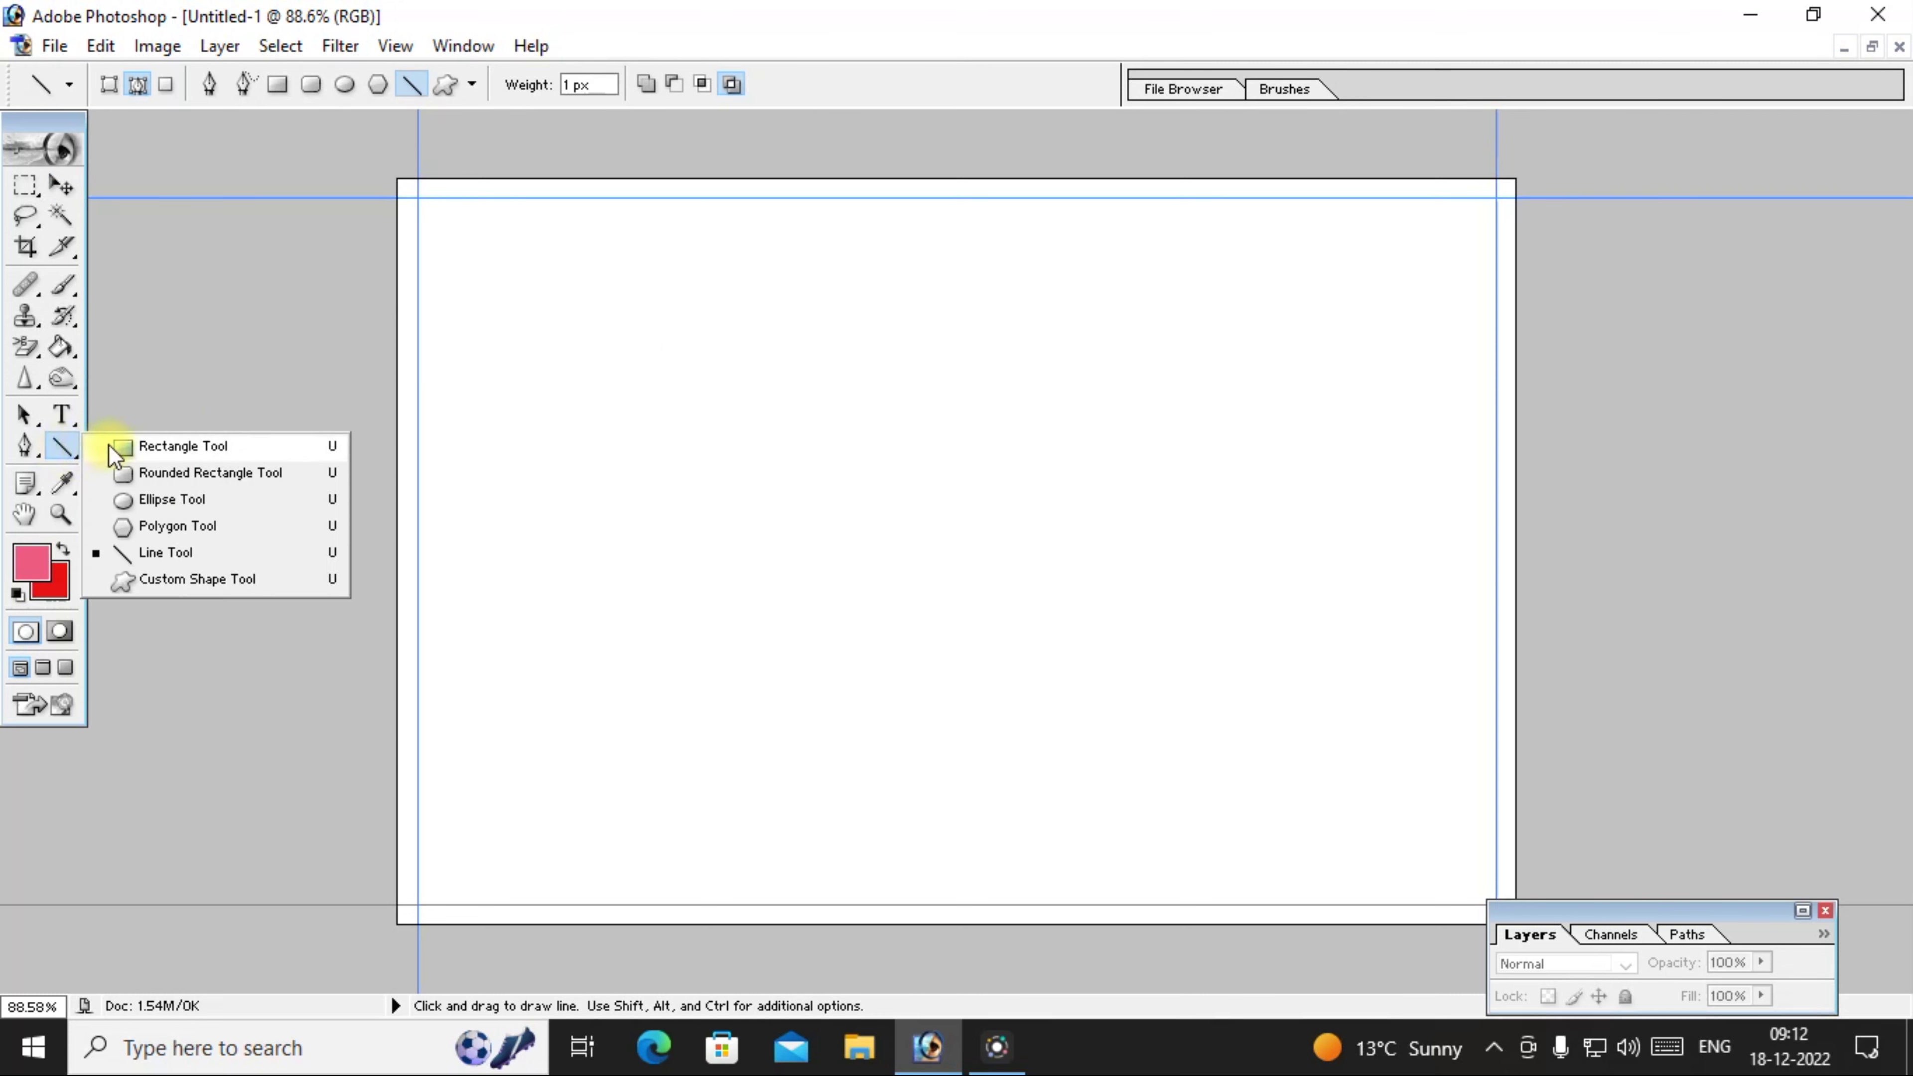
- Choose the Custom Shape Tool and browse its shape picker
{"action": "left_click", "coordinate": [229, 580]}
{"action": "left_click", "coordinate": [609, 84]}
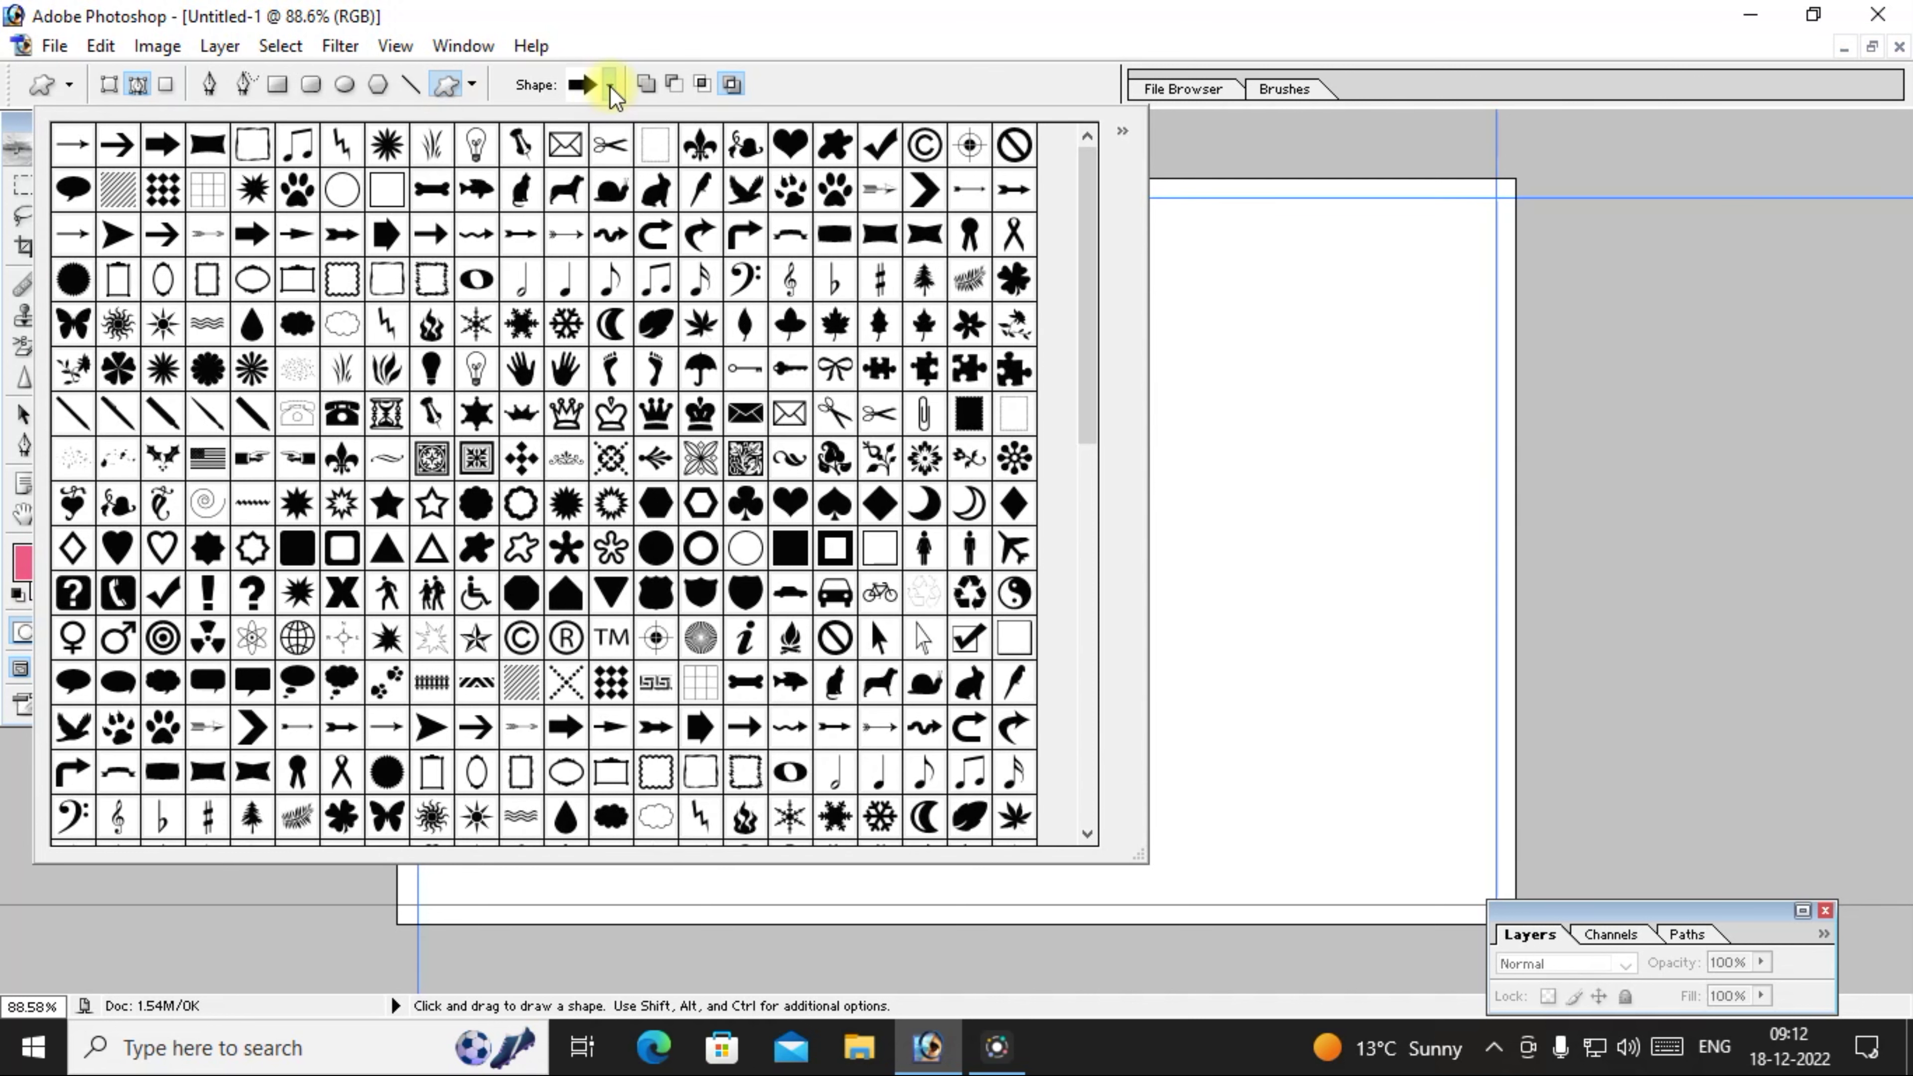
{"action": "scroll", "coordinate": [756, 347], "scroll_direction": "down", "scroll_amount": 3}
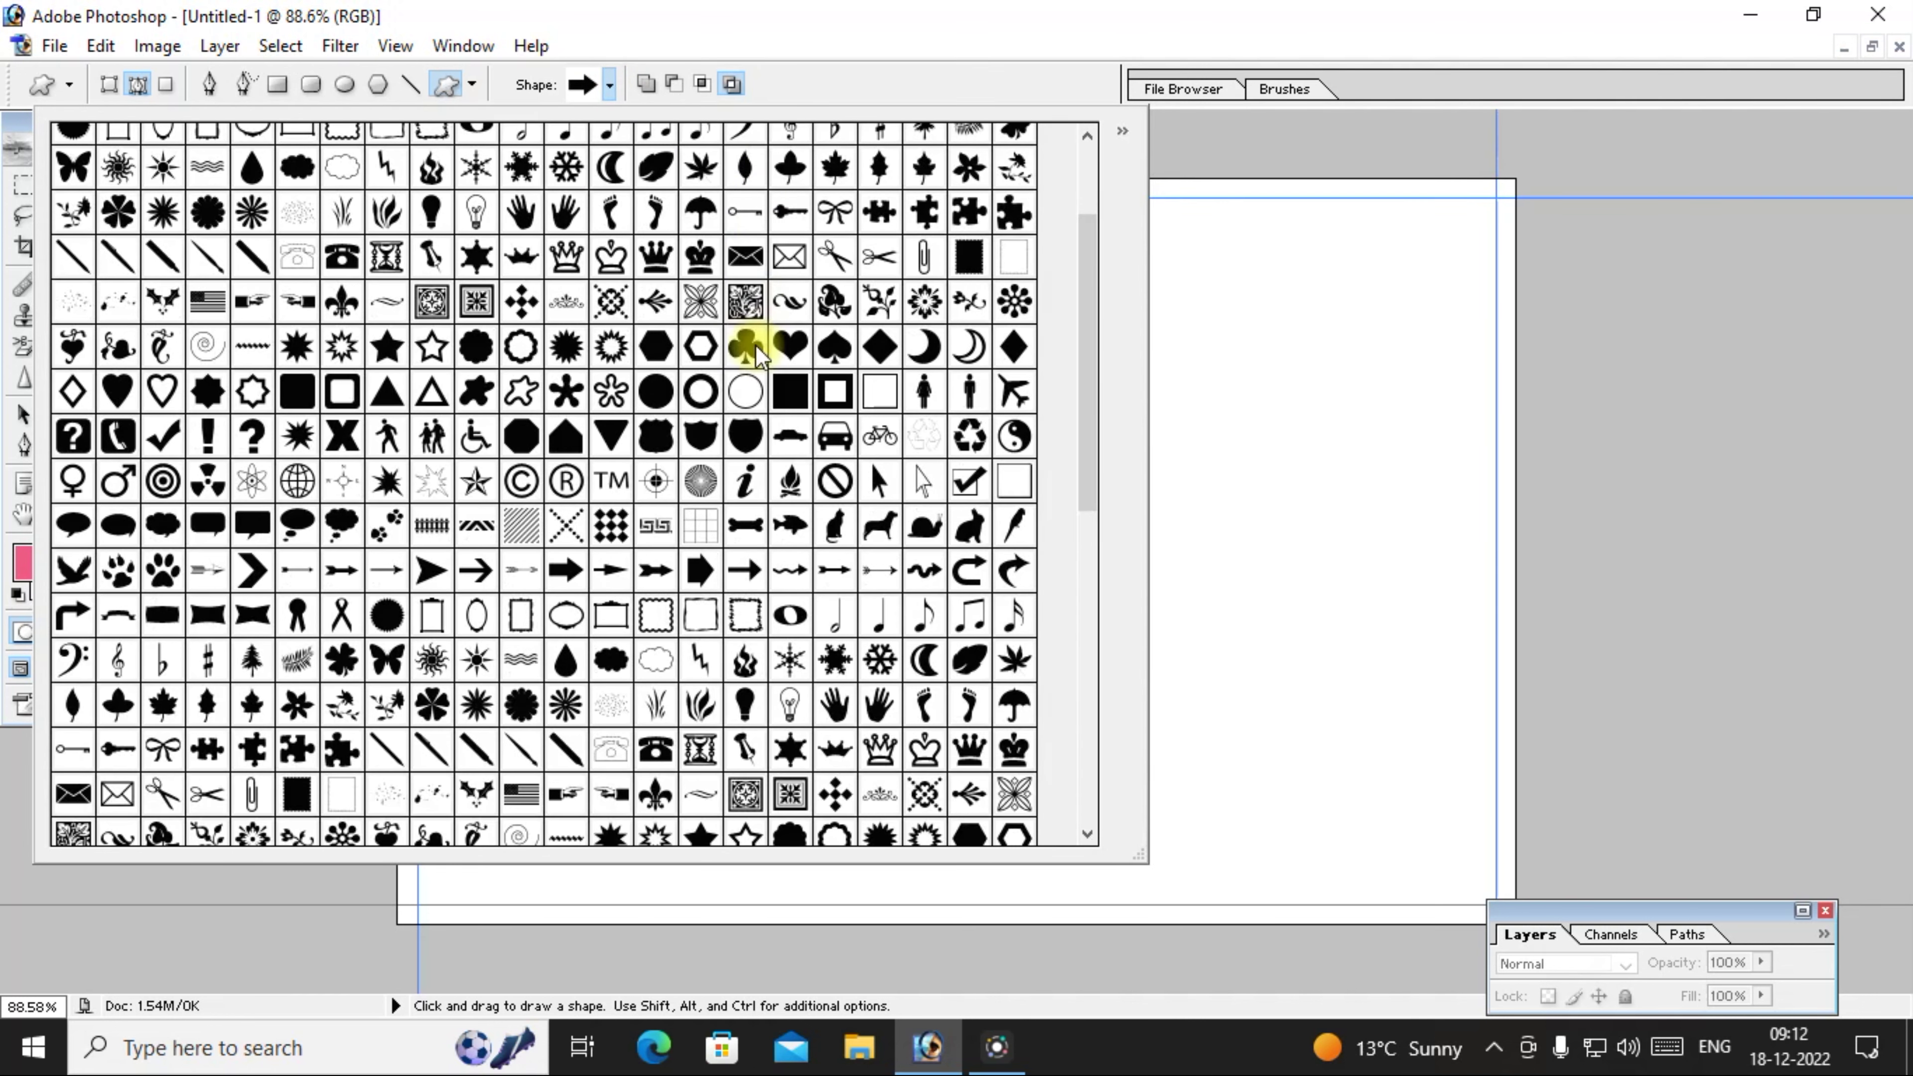
{"action": "scroll", "coordinate": [756, 347], "scroll_direction": "down", "scroll_amount": 3}
{"action": "scroll", "coordinate": [756, 346], "scroll_direction": "down", "scroll_amount": 3}
{"action": "scroll", "coordinate": [757, 347], "scroll_direction": "down", "scroll_amount": 2}
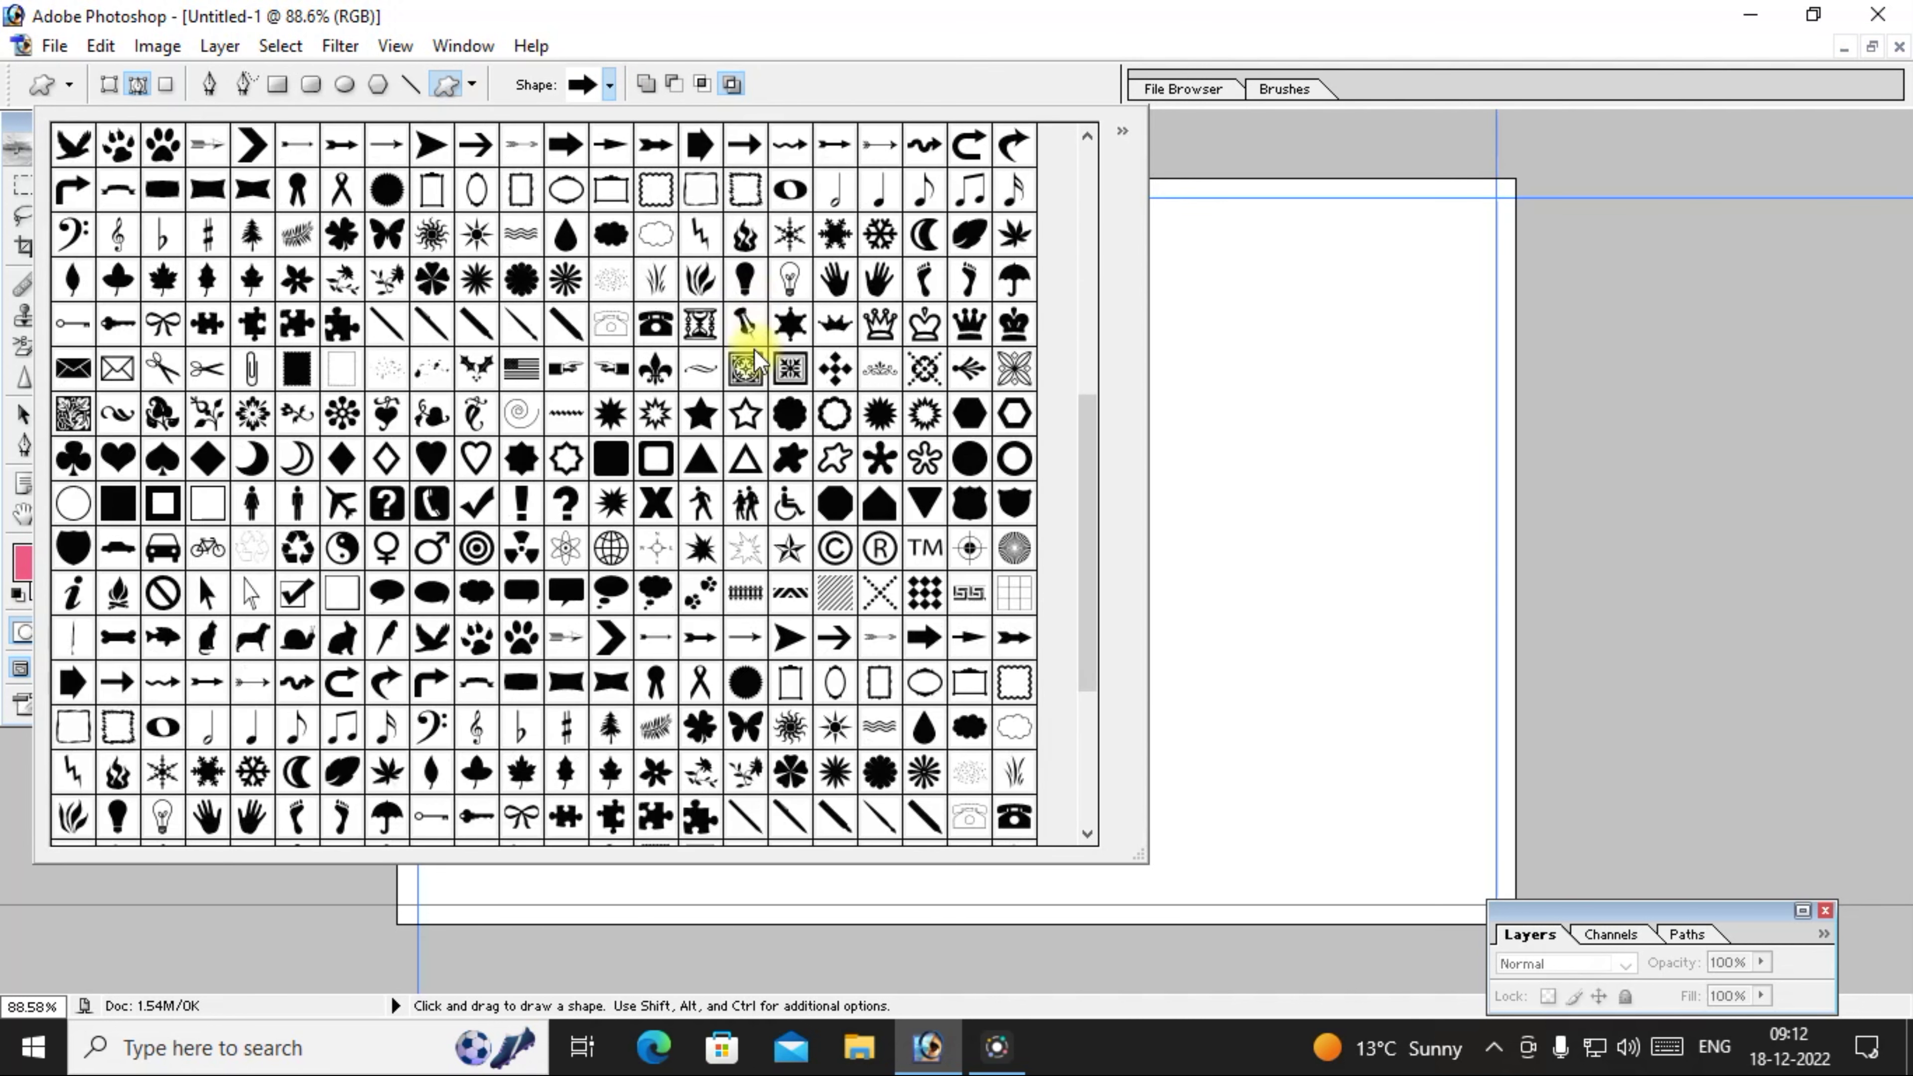
{"action": "scroll", "coordinate": [753, 349], "scroll_direction": "up", "scroll_amount": 3}
{"action": "scroll", "coordinate": [753, 348], "scroll_direction": "up", "scroll_amount": 3}
{"action": "scroll", "coordinate": [753, 348], "scroll_direction": "up", "scroll_amount": 3}
{"action": "scroll", "coordinate": [754, 350], "scroll_direction": "up", "scroll_amount": 2}
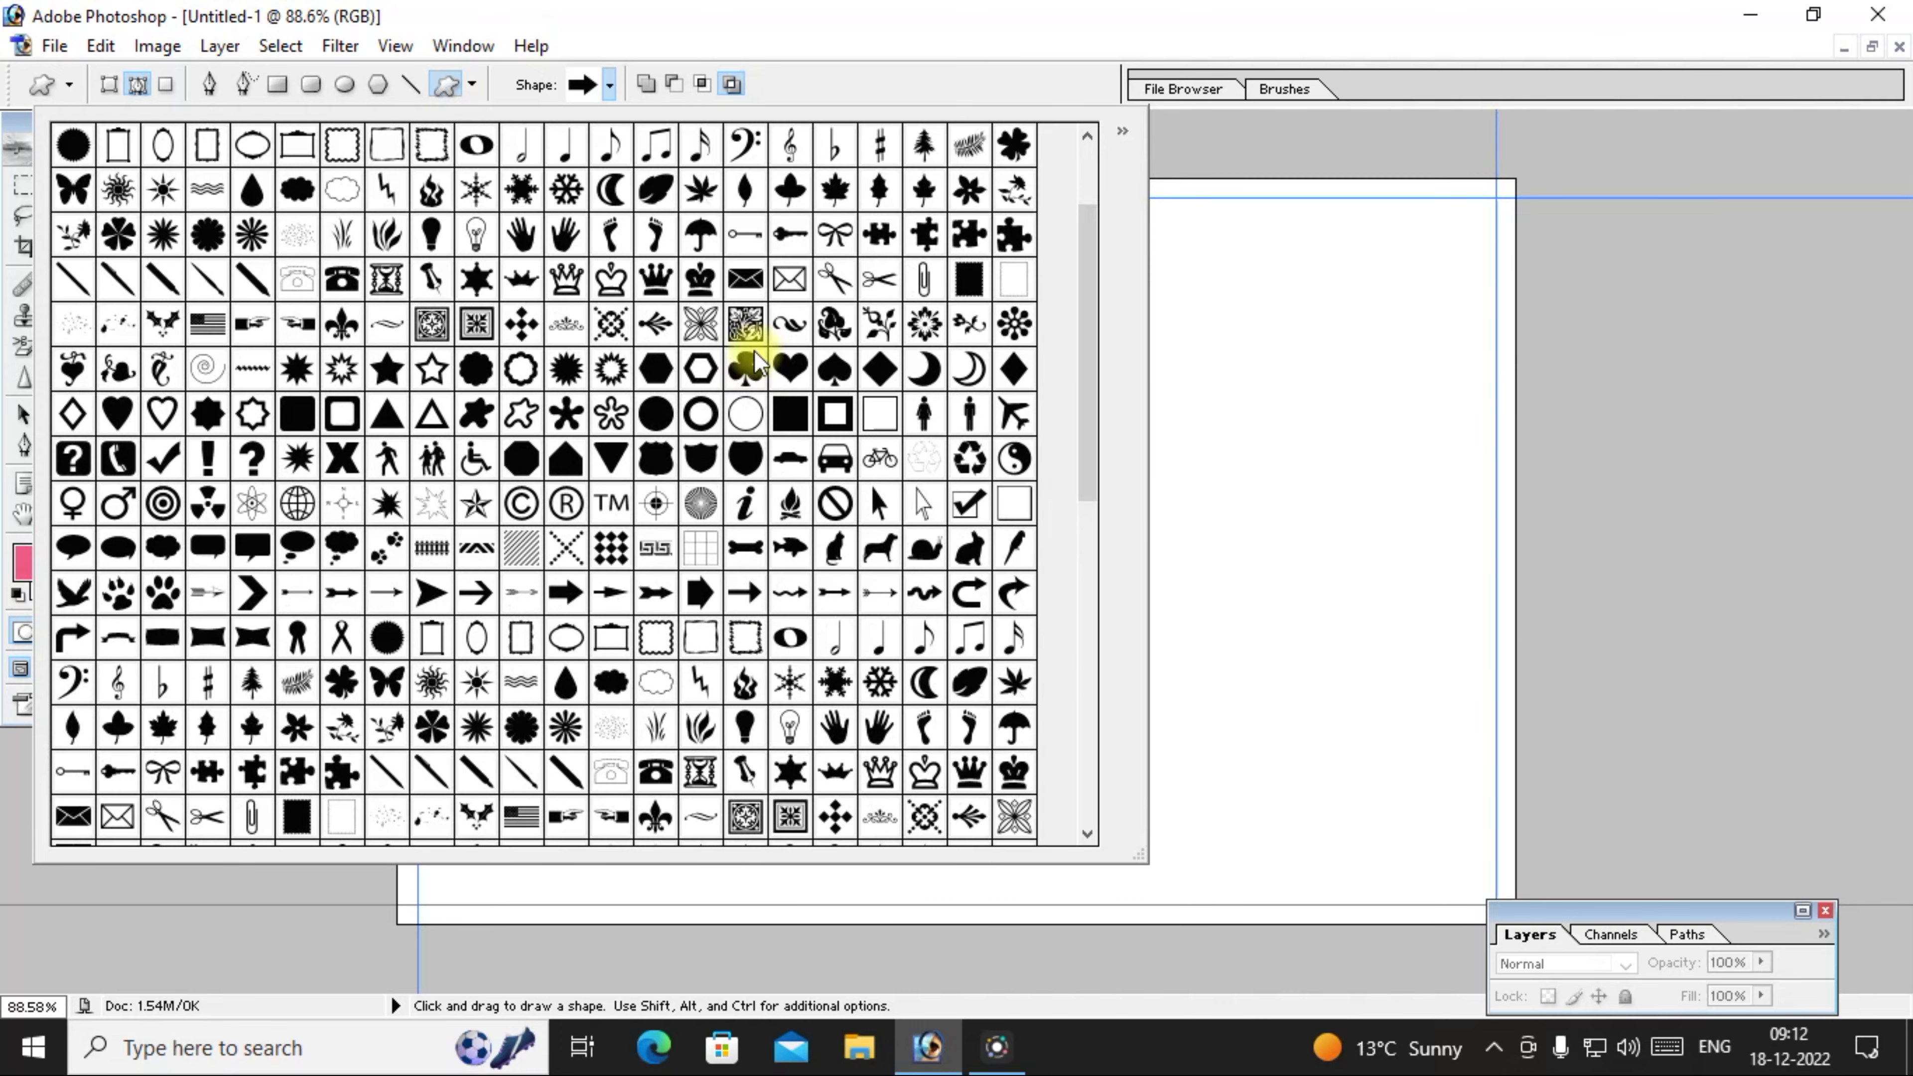
{"action": "scroll", "coordinate": [754, 349], "scroll_direction": "up", "scroll_amount": 3}
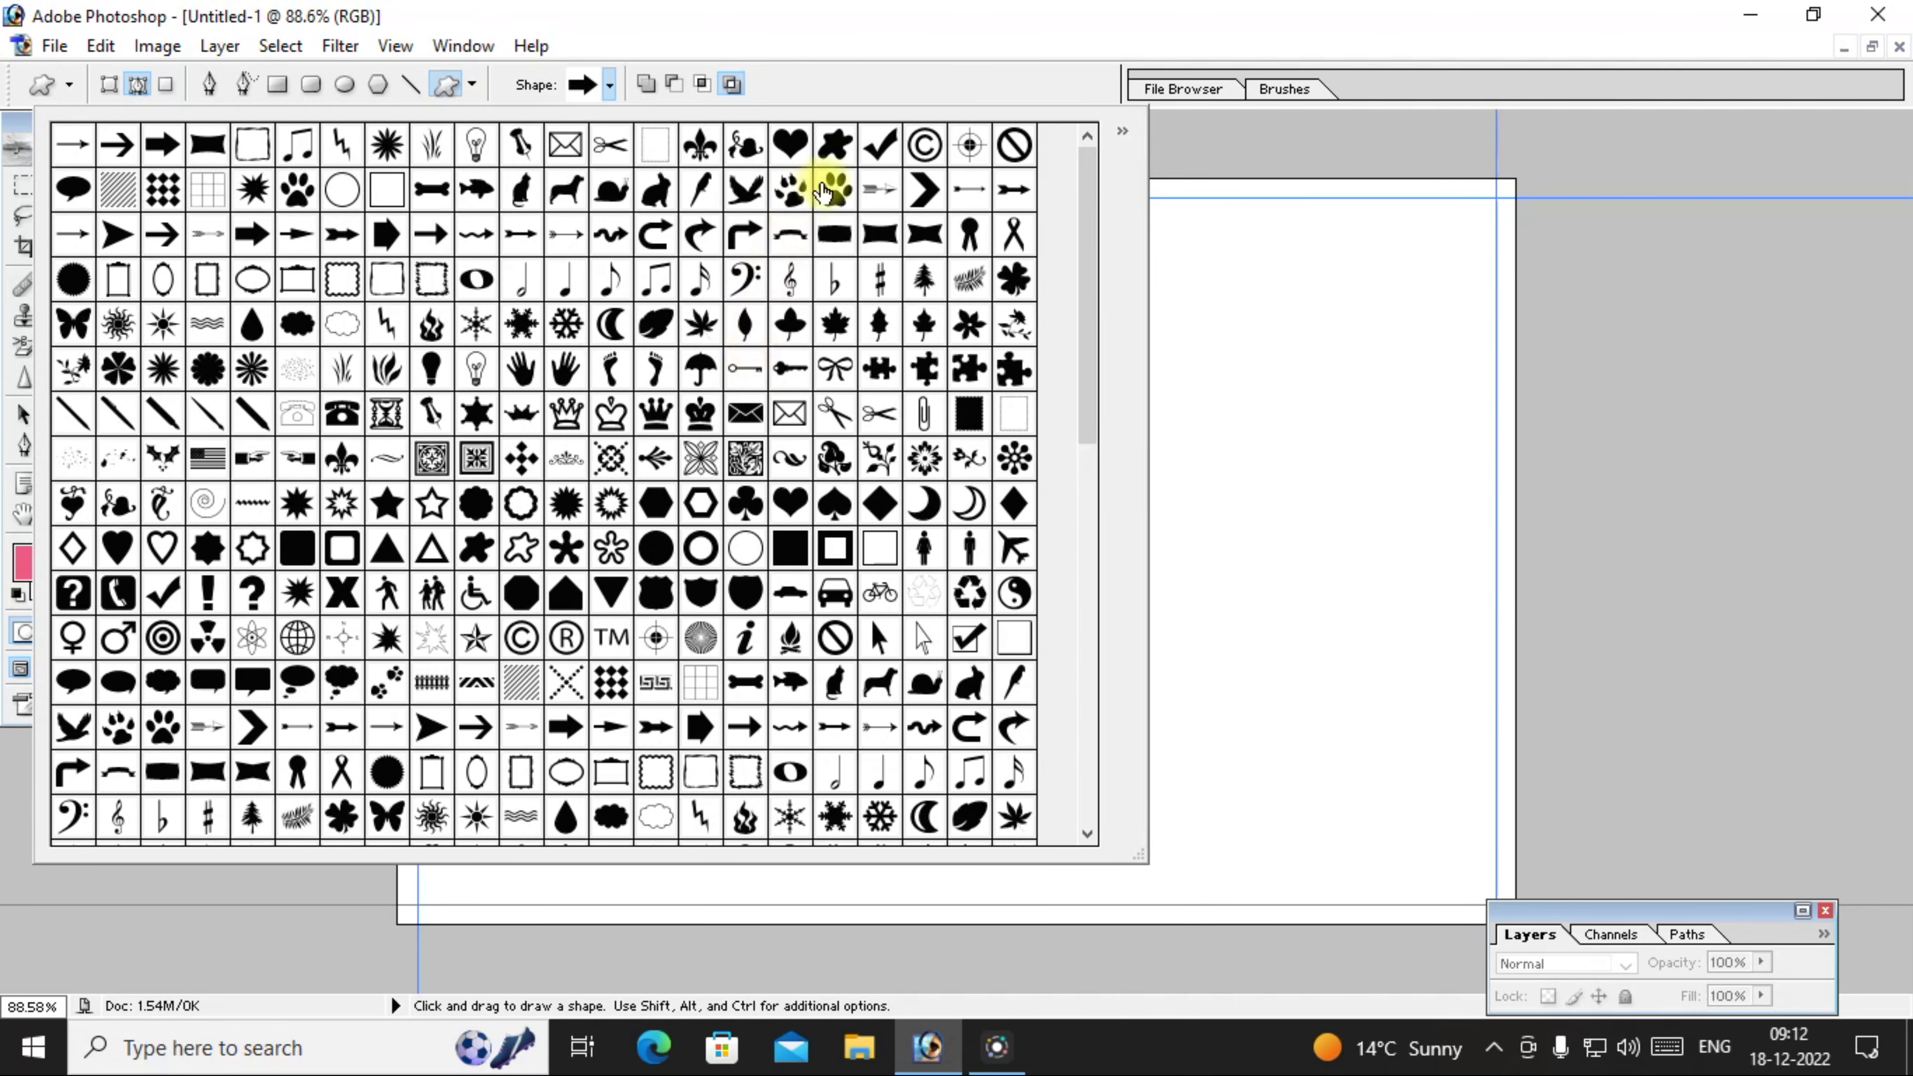
- Append All shape sets to the library and pick the scalloped flower shape
{"action": "left_click", "coordinate": [1123, 133]}
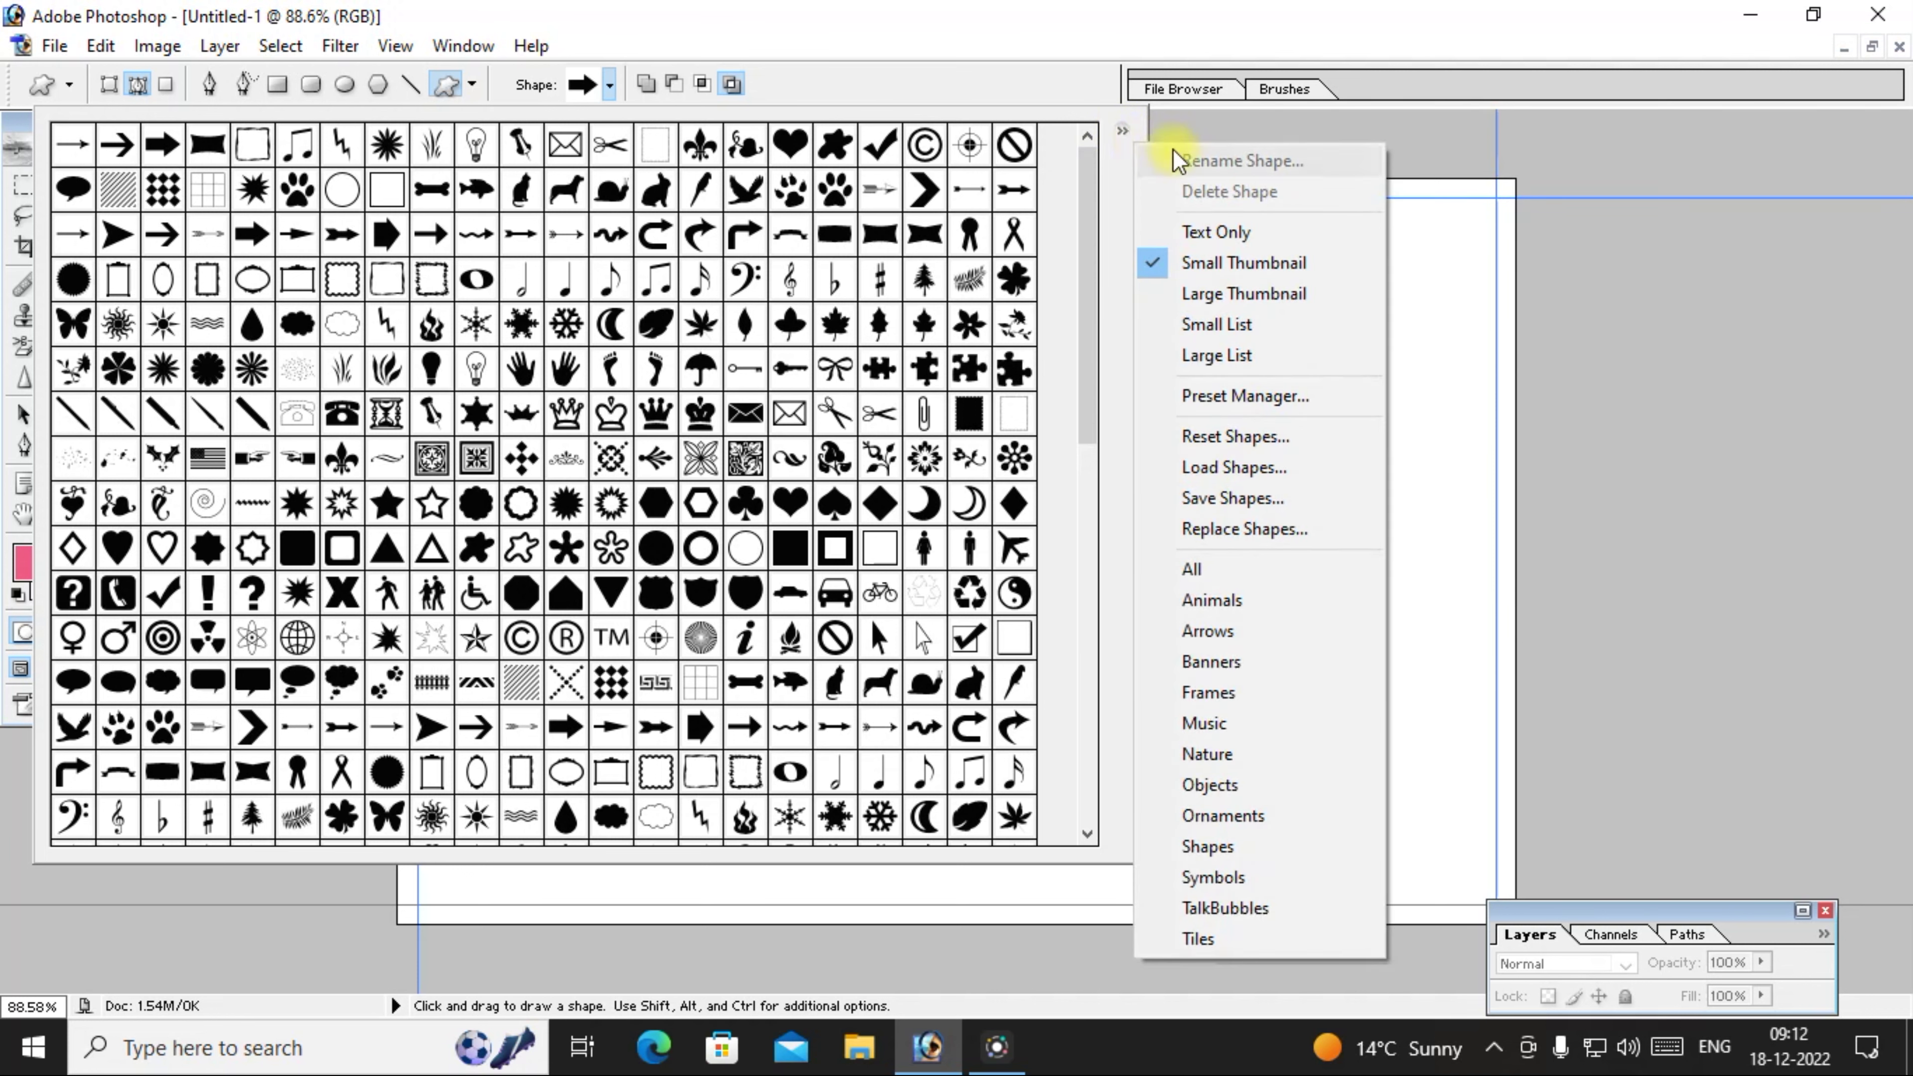
{"action": "left_click", "coordinate": [1209, 572]}
{"action": "left_click", "coordinate": [1038, 410]}
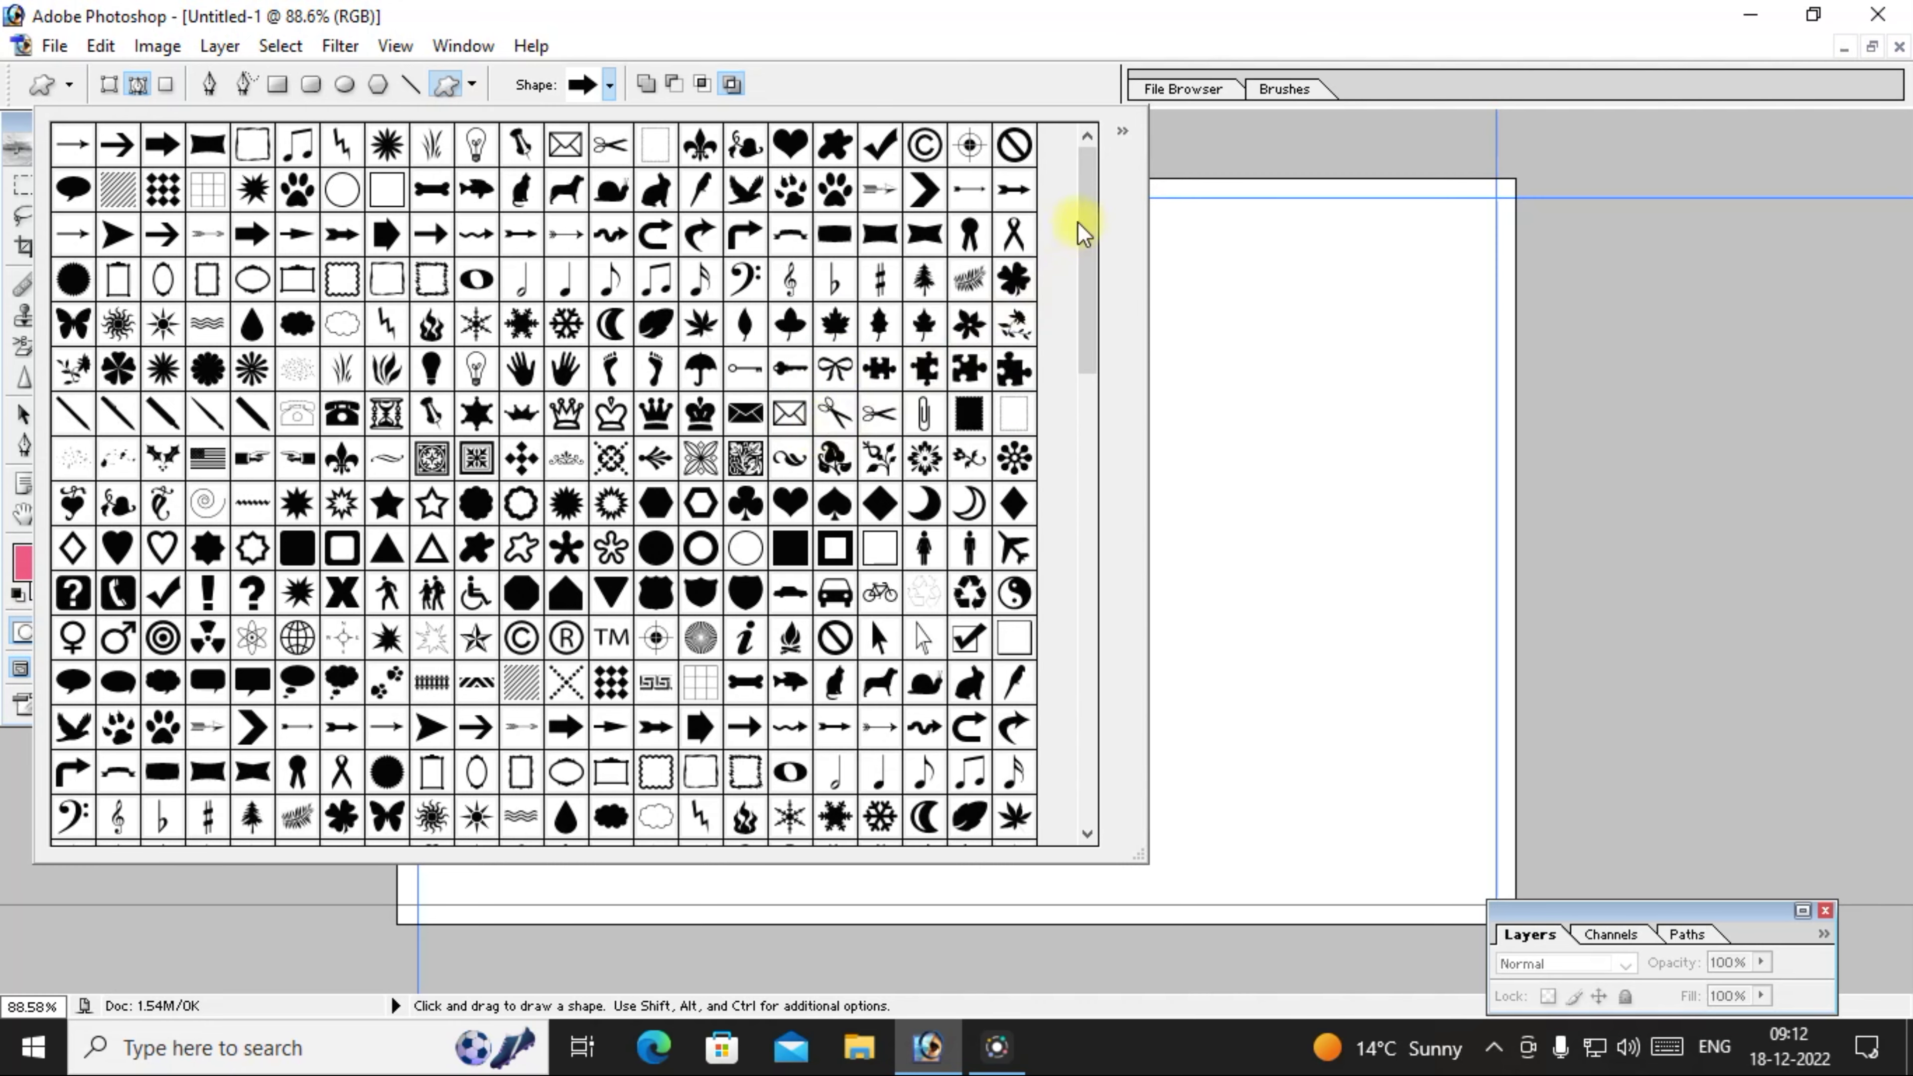
{"action": "left_click_drag", "start_coordinate": [1088, 210], "coordinate": [1088, 225]}
{"action": "double_click", "coordinate": [476, 460]}
{"action": "left_click", "coordinate": [110, 83]}
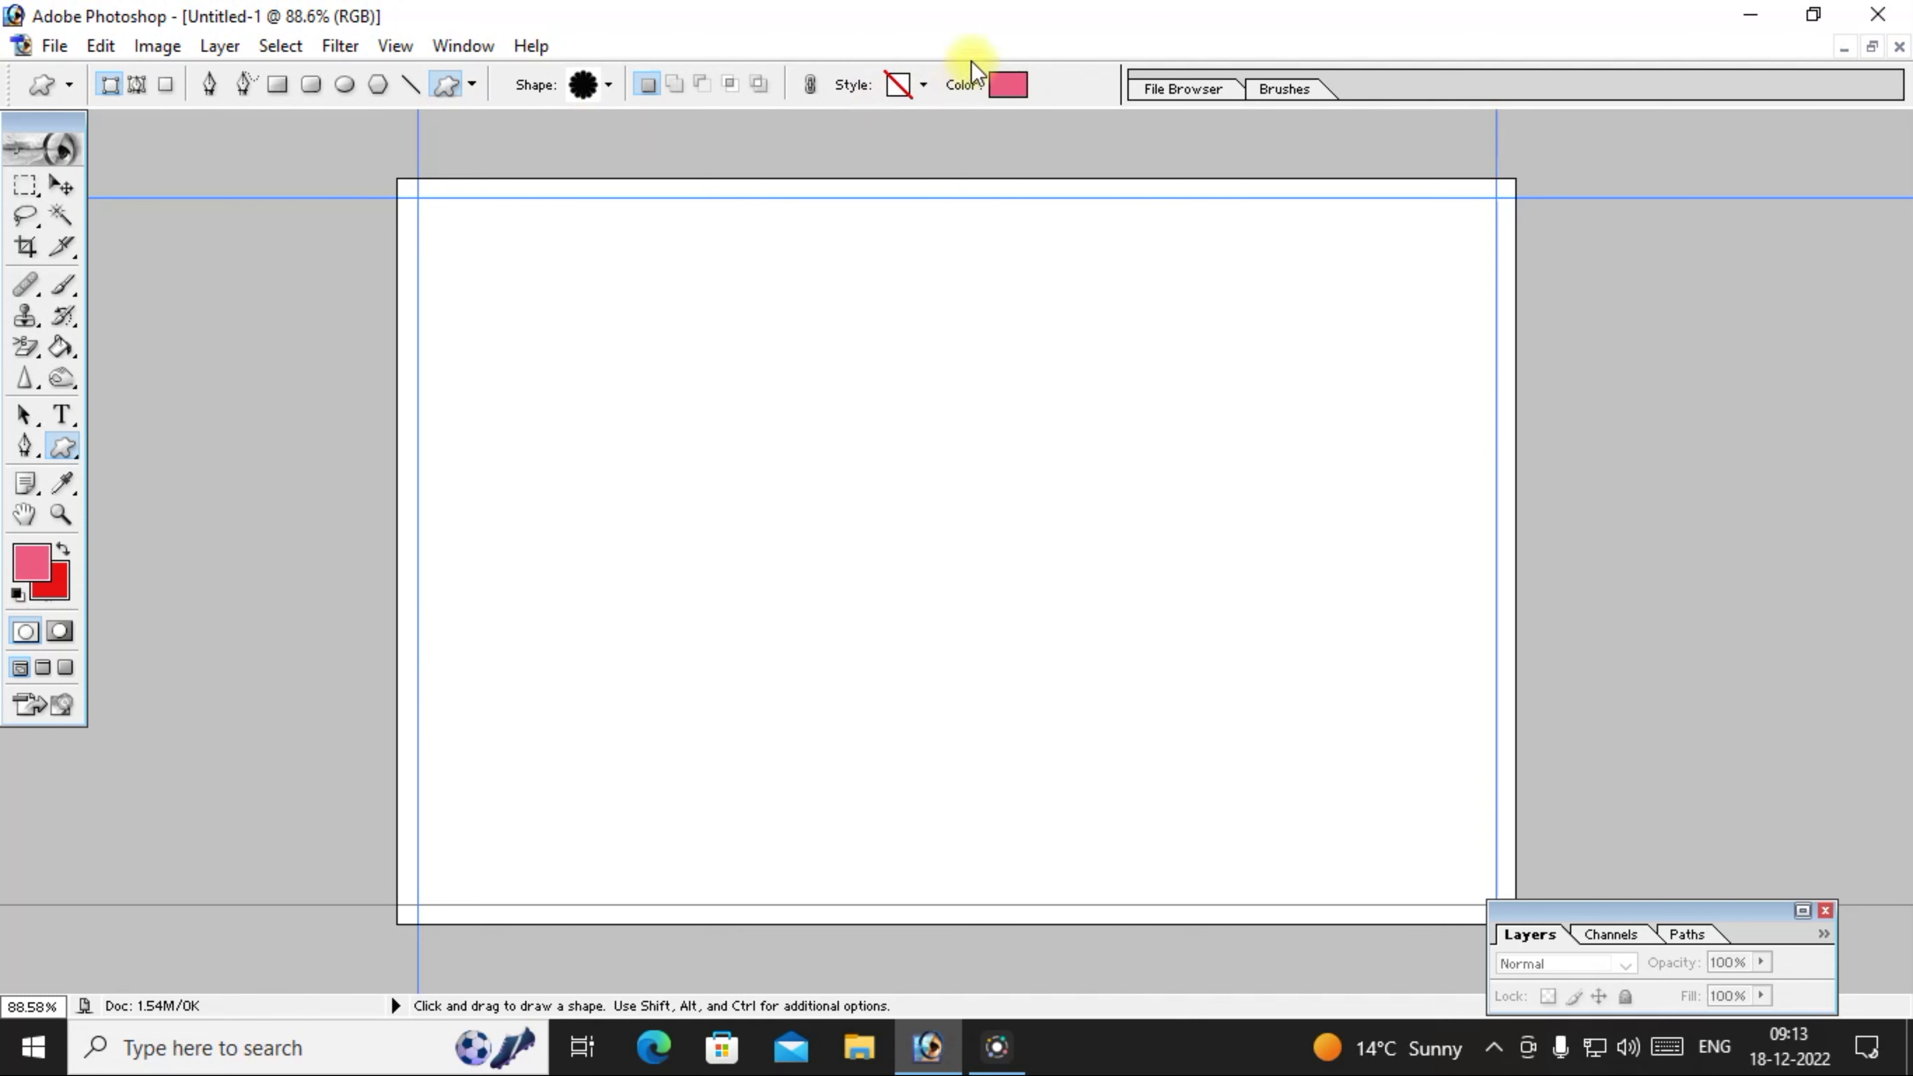
- Draw a CA2A52 crimson scalloped flower overlapping the card's left edge
{"action": "left_click", "coordinate": [1010, 85]}
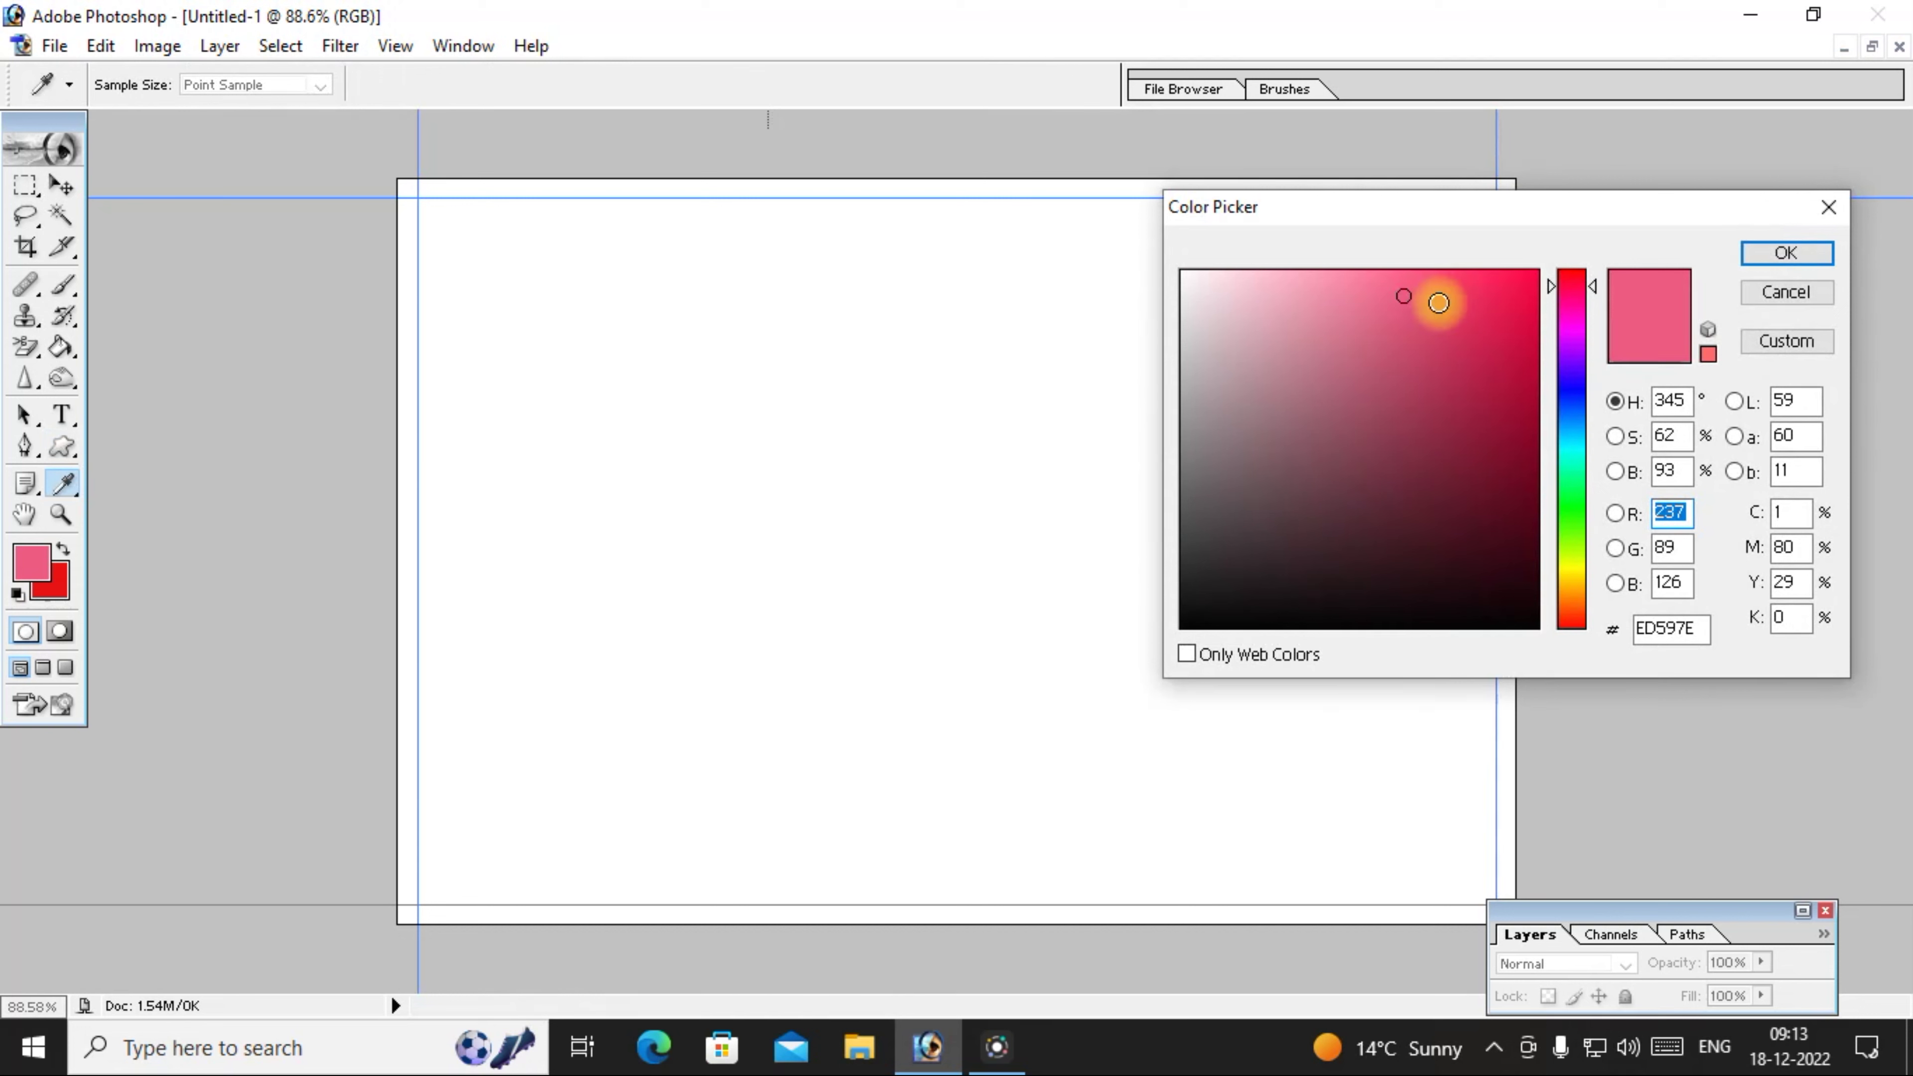
{"action": "left_click_drag", "start_coordinate": [1482, 294], "coordinate": [1464, 345]}
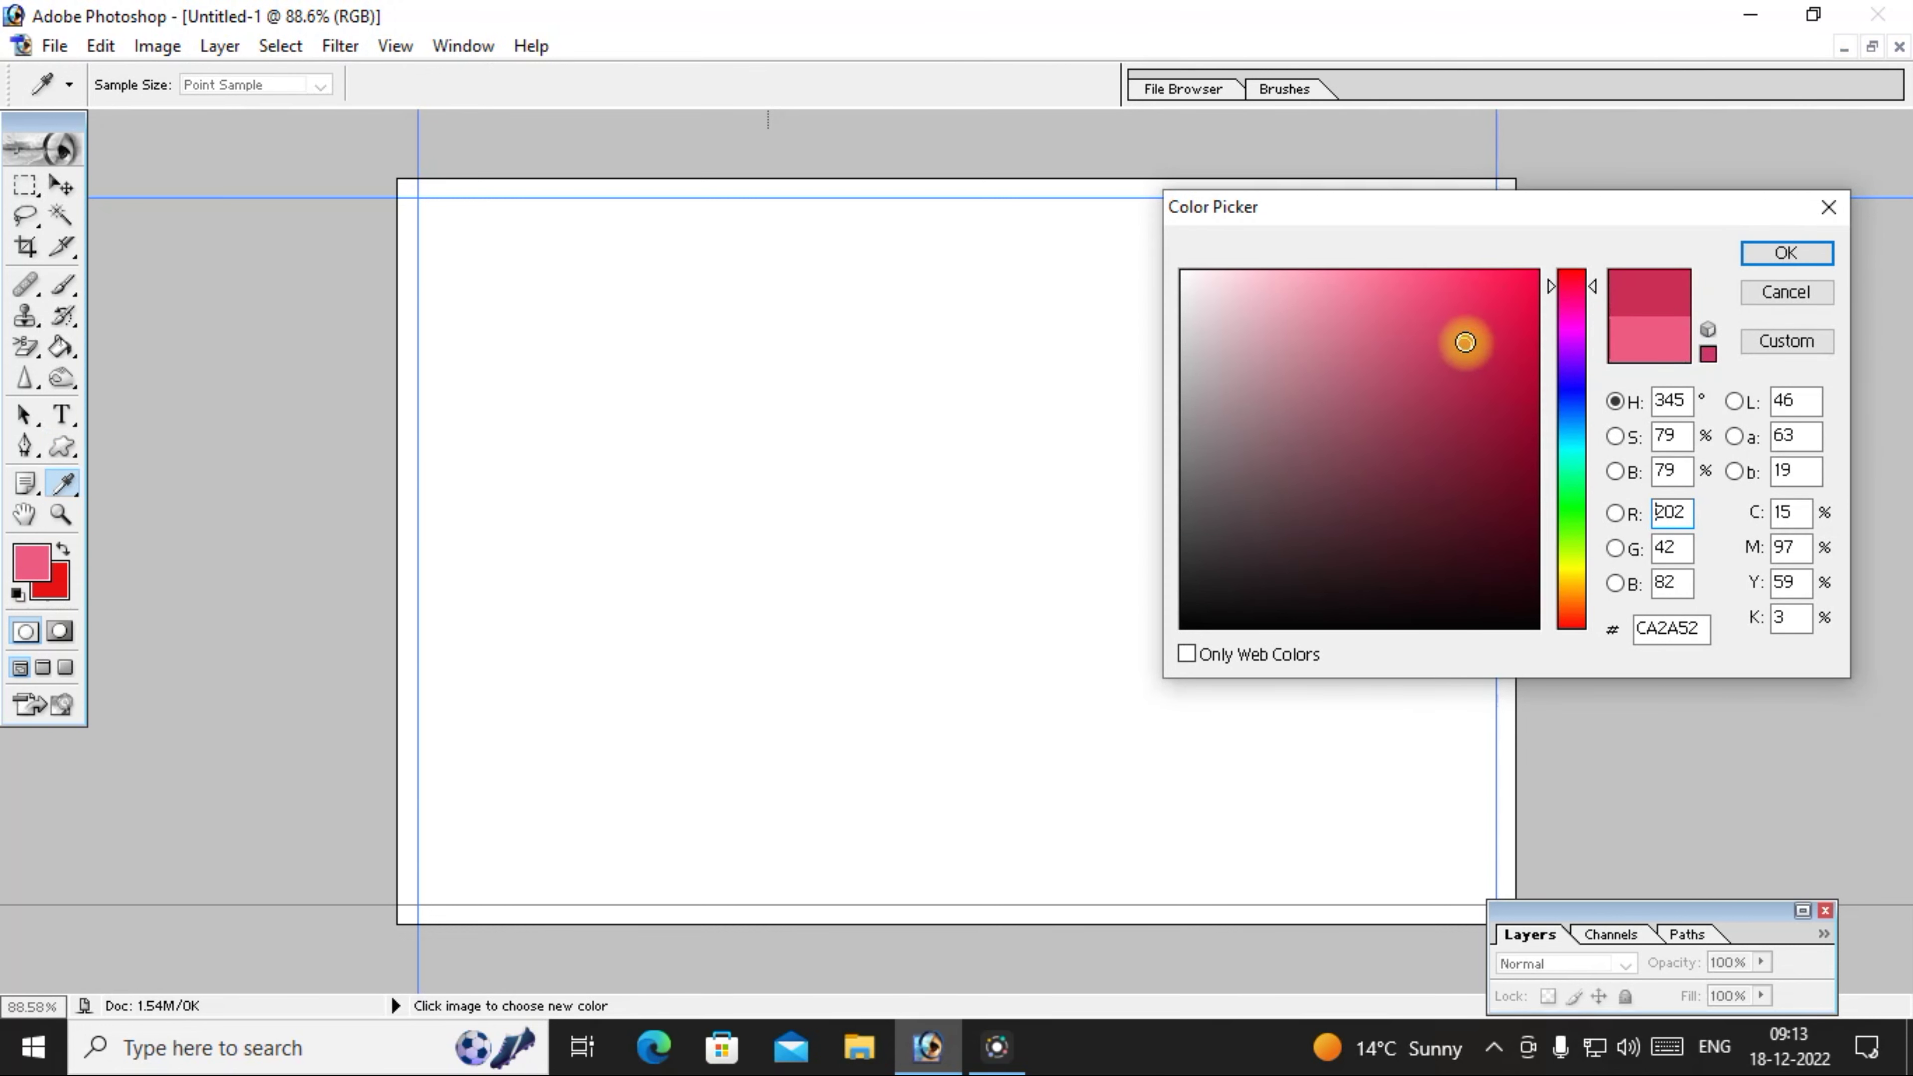
{"action": "left_click", "coordinate": [1772, 257]}
{"action": "mouse_move", "coordinate": [470, 187]}
{"action": "left_mouse_down"}
{"action": "mouse_move", "coordinate": [1037, 1012]}
{"action": "mouse_move", "coordinate": [995, 1038]}
{"action": "mouse_move", "coordinate": [998, 977]}
{"action": "mouse_move", "coordinate": [799, 976]}
{"action": "left_mouse_up"}
{"action": "key", "text": "space"}
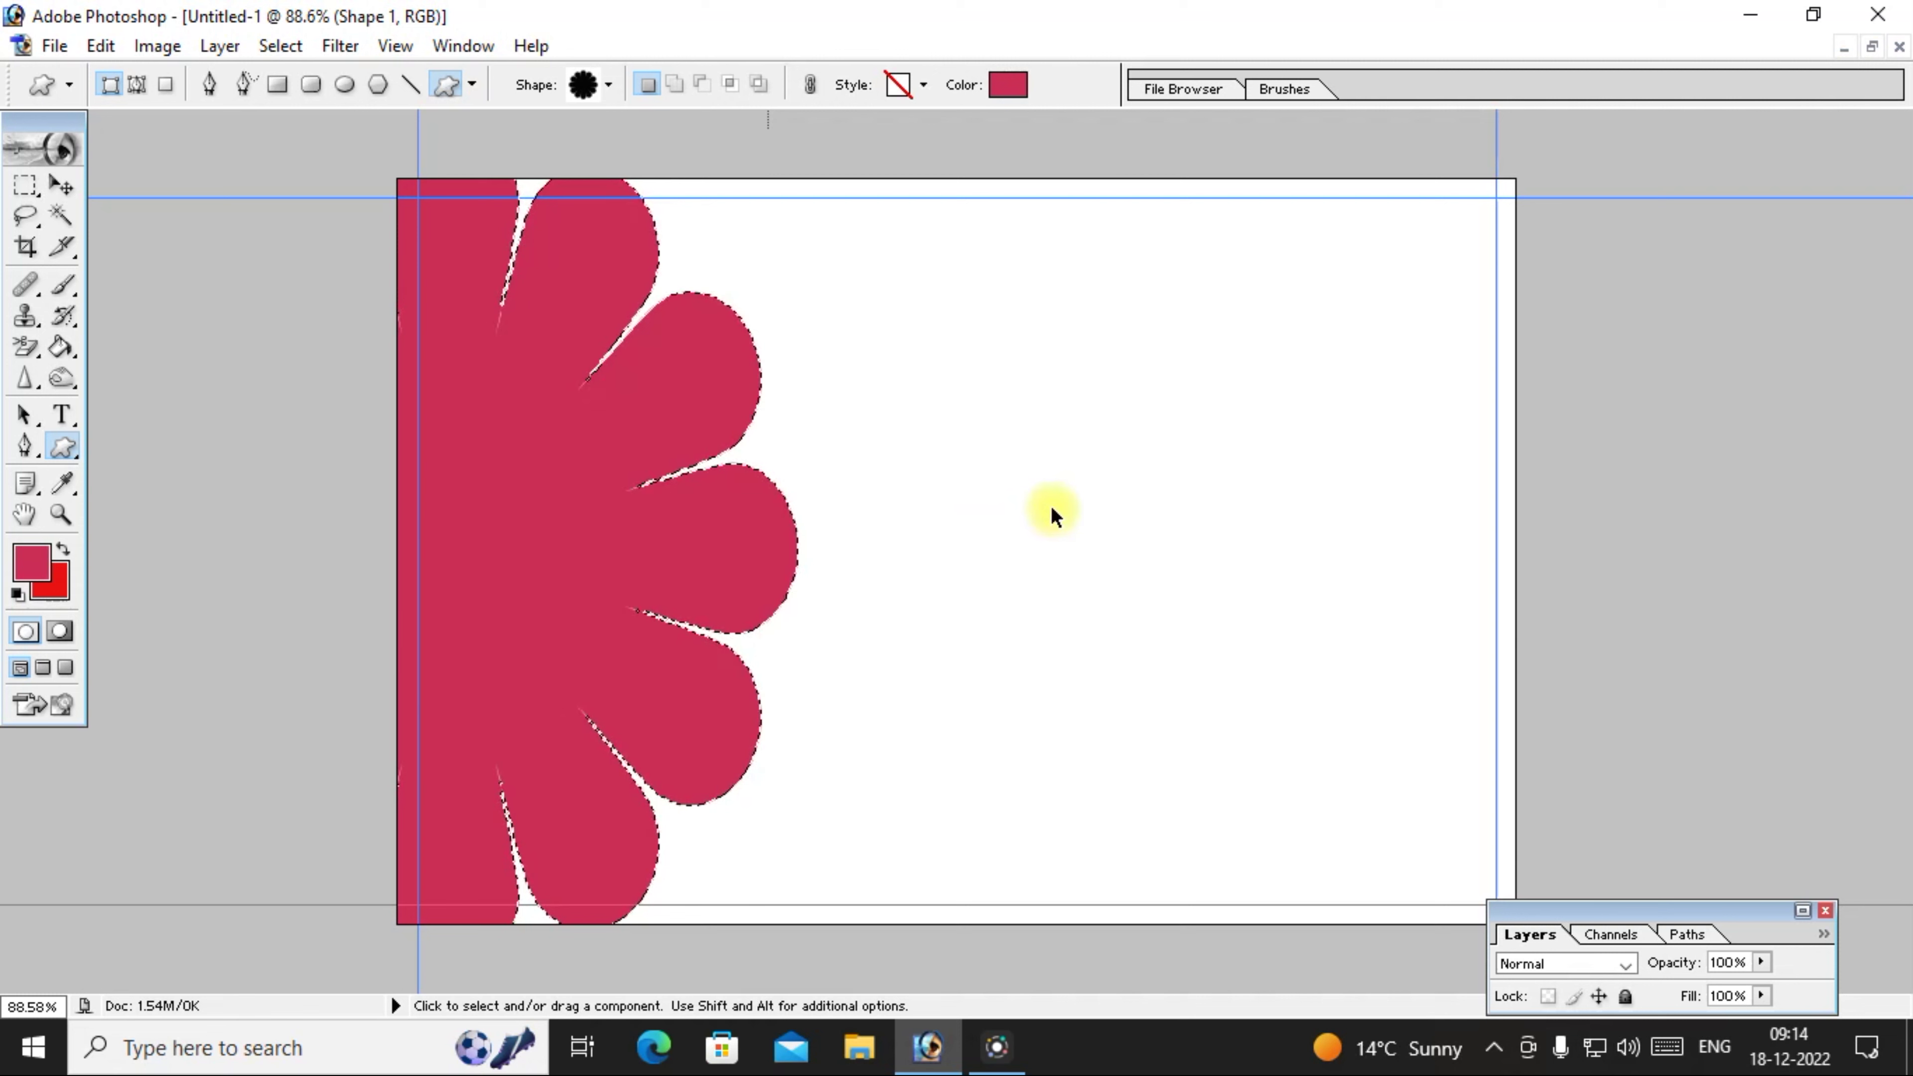
{"action": "key", "text": "ctrl+d"}
{"action": "key", "text": "ctrl+equal"}
{"action": "key", "text": "ctrl+equal"}
{"action": "key", "text": "ctrl+minus"}
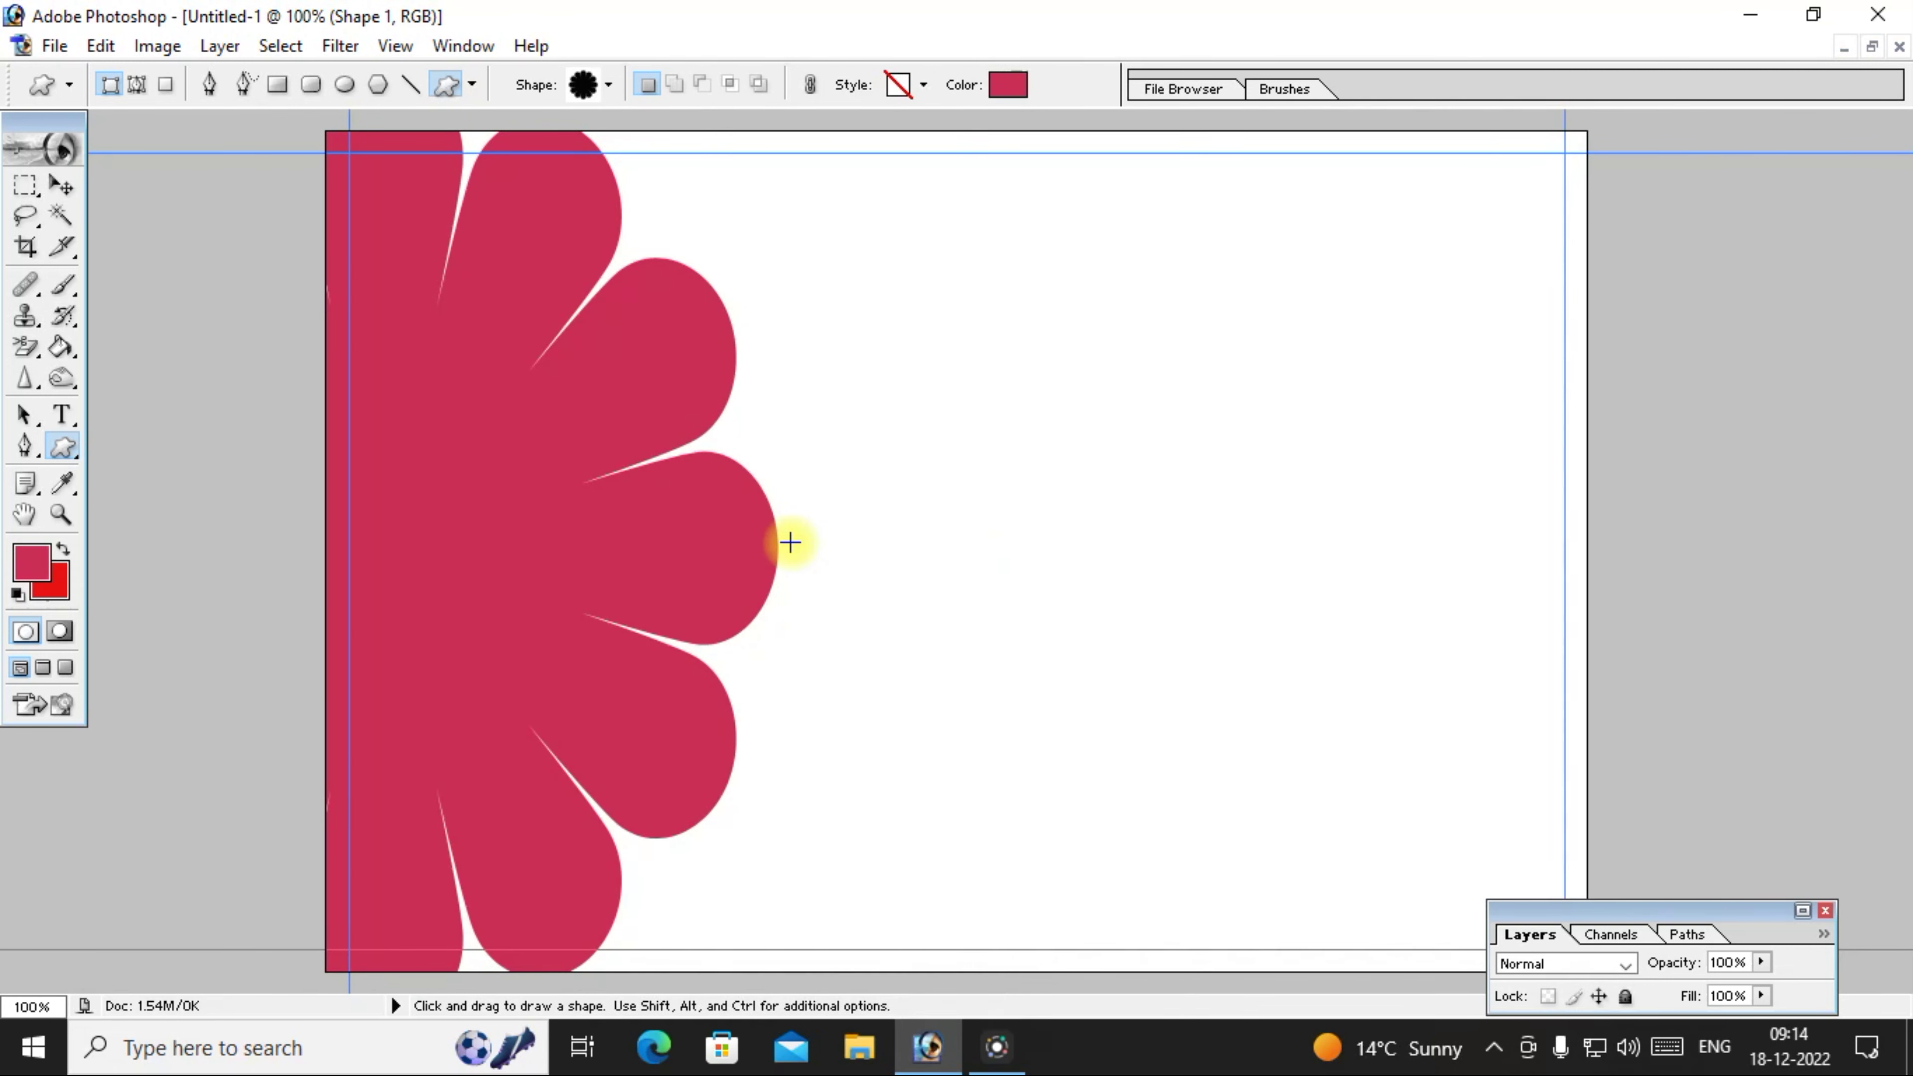
{"action": "key", "text": "ctrl+equal"}
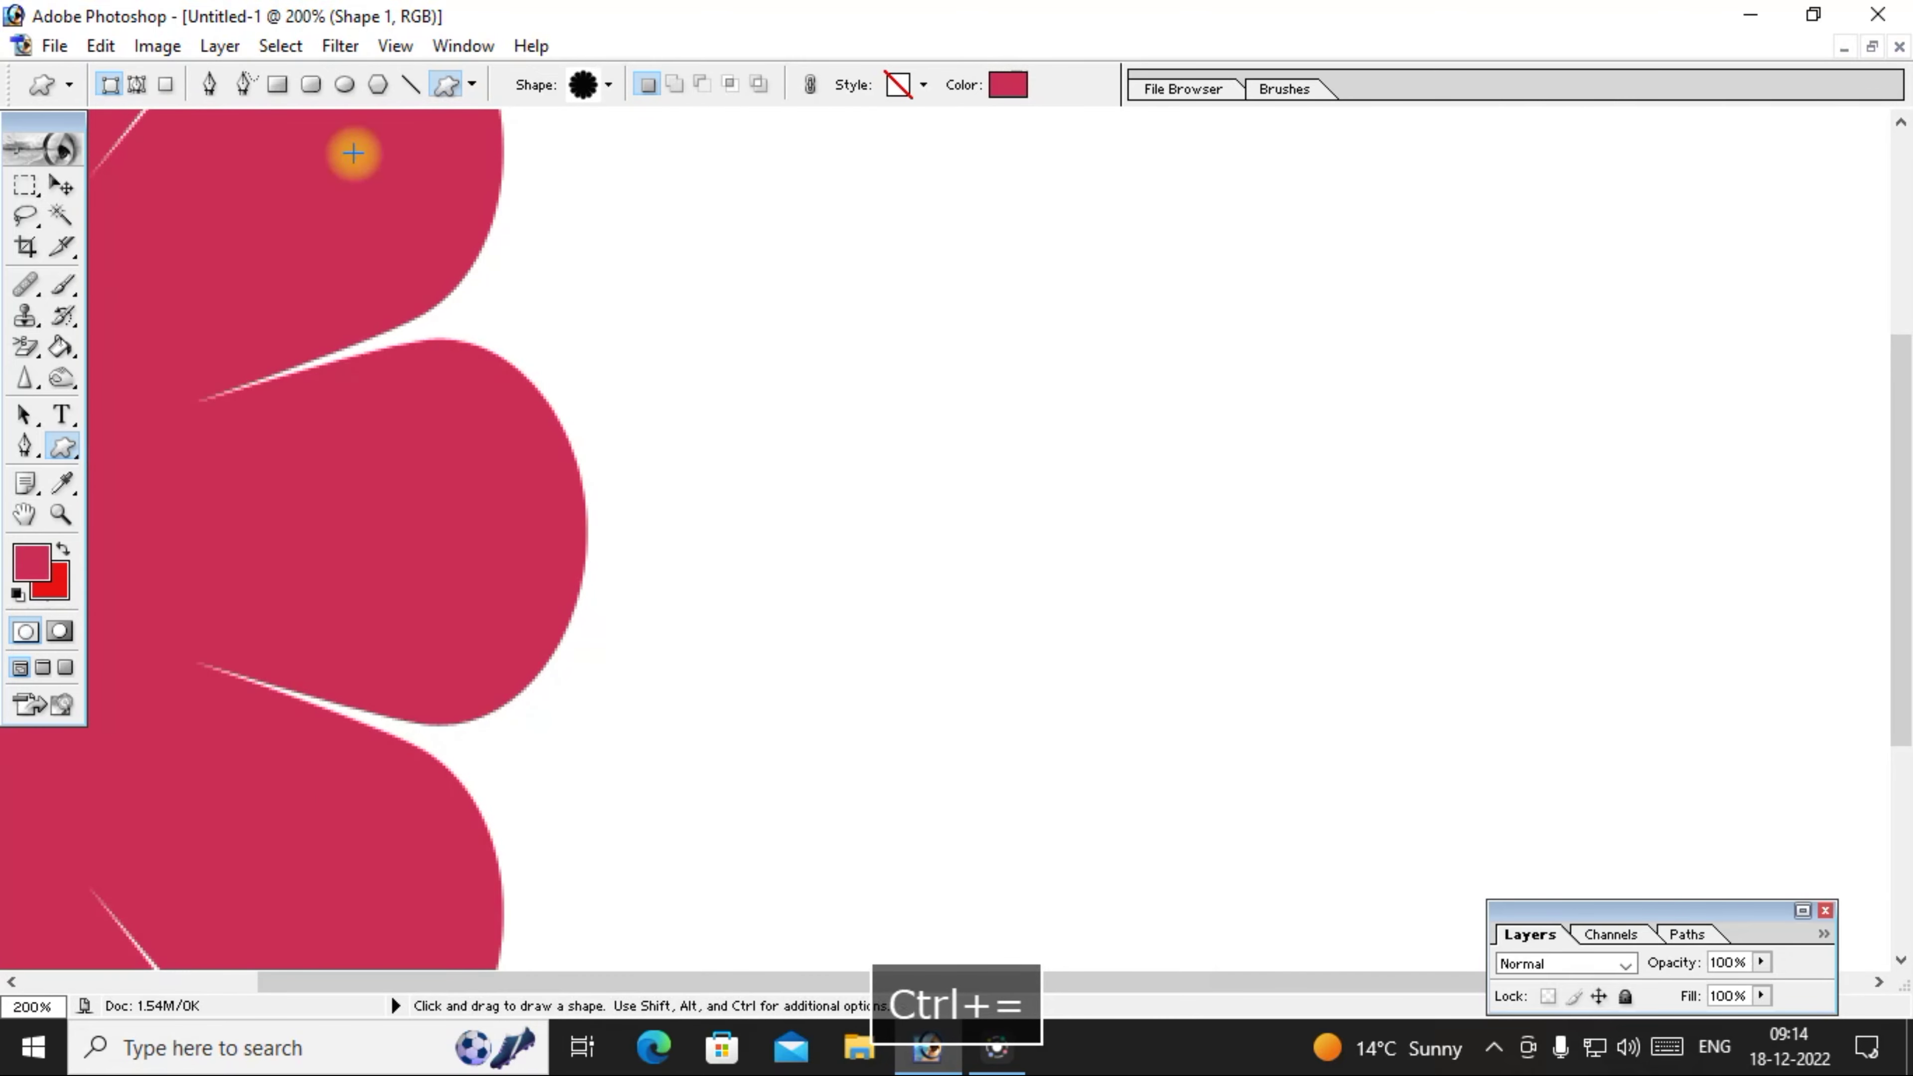
- Apply Bevel and Emboss to the flower with depth 231%, size 7 px, soften 5 px
{"action": "left_click", "coordinate": [213, 49]}
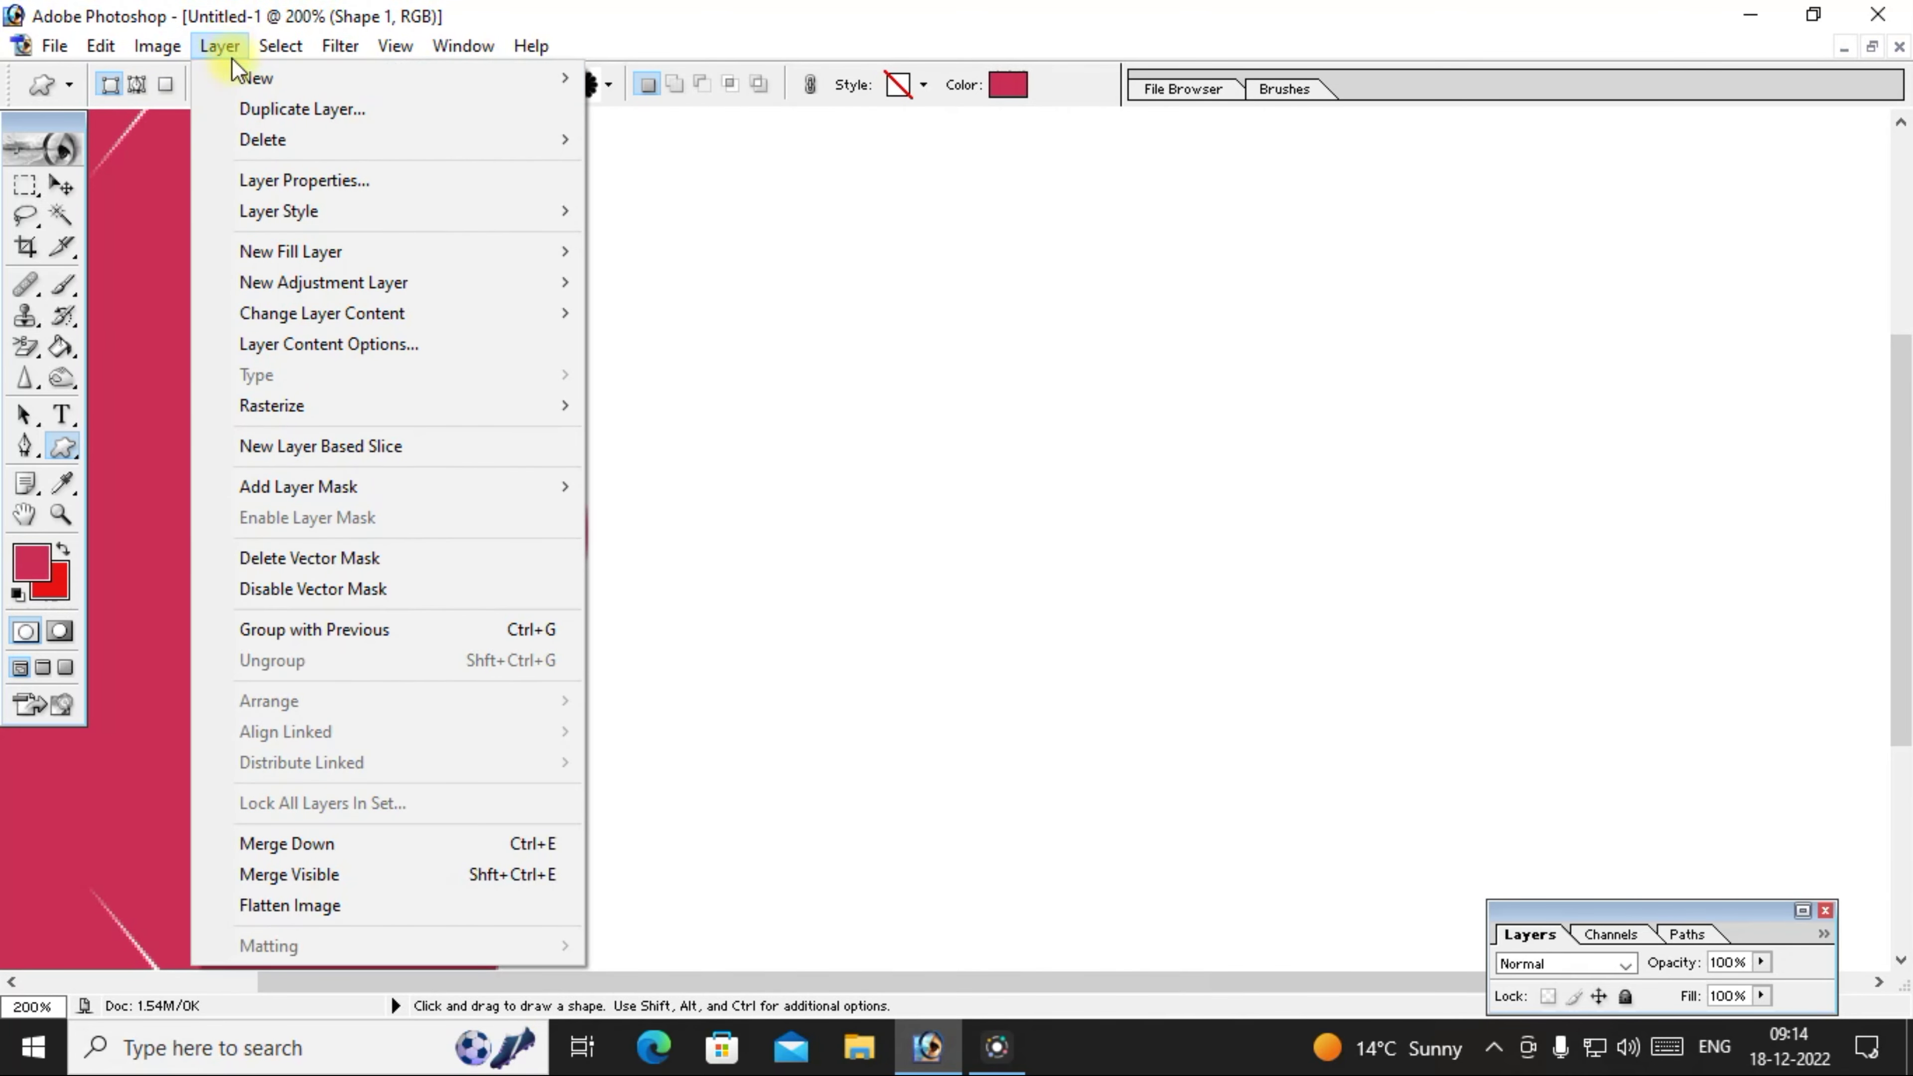
{"action": "mouse_move", "coordinate": [278, 211]}
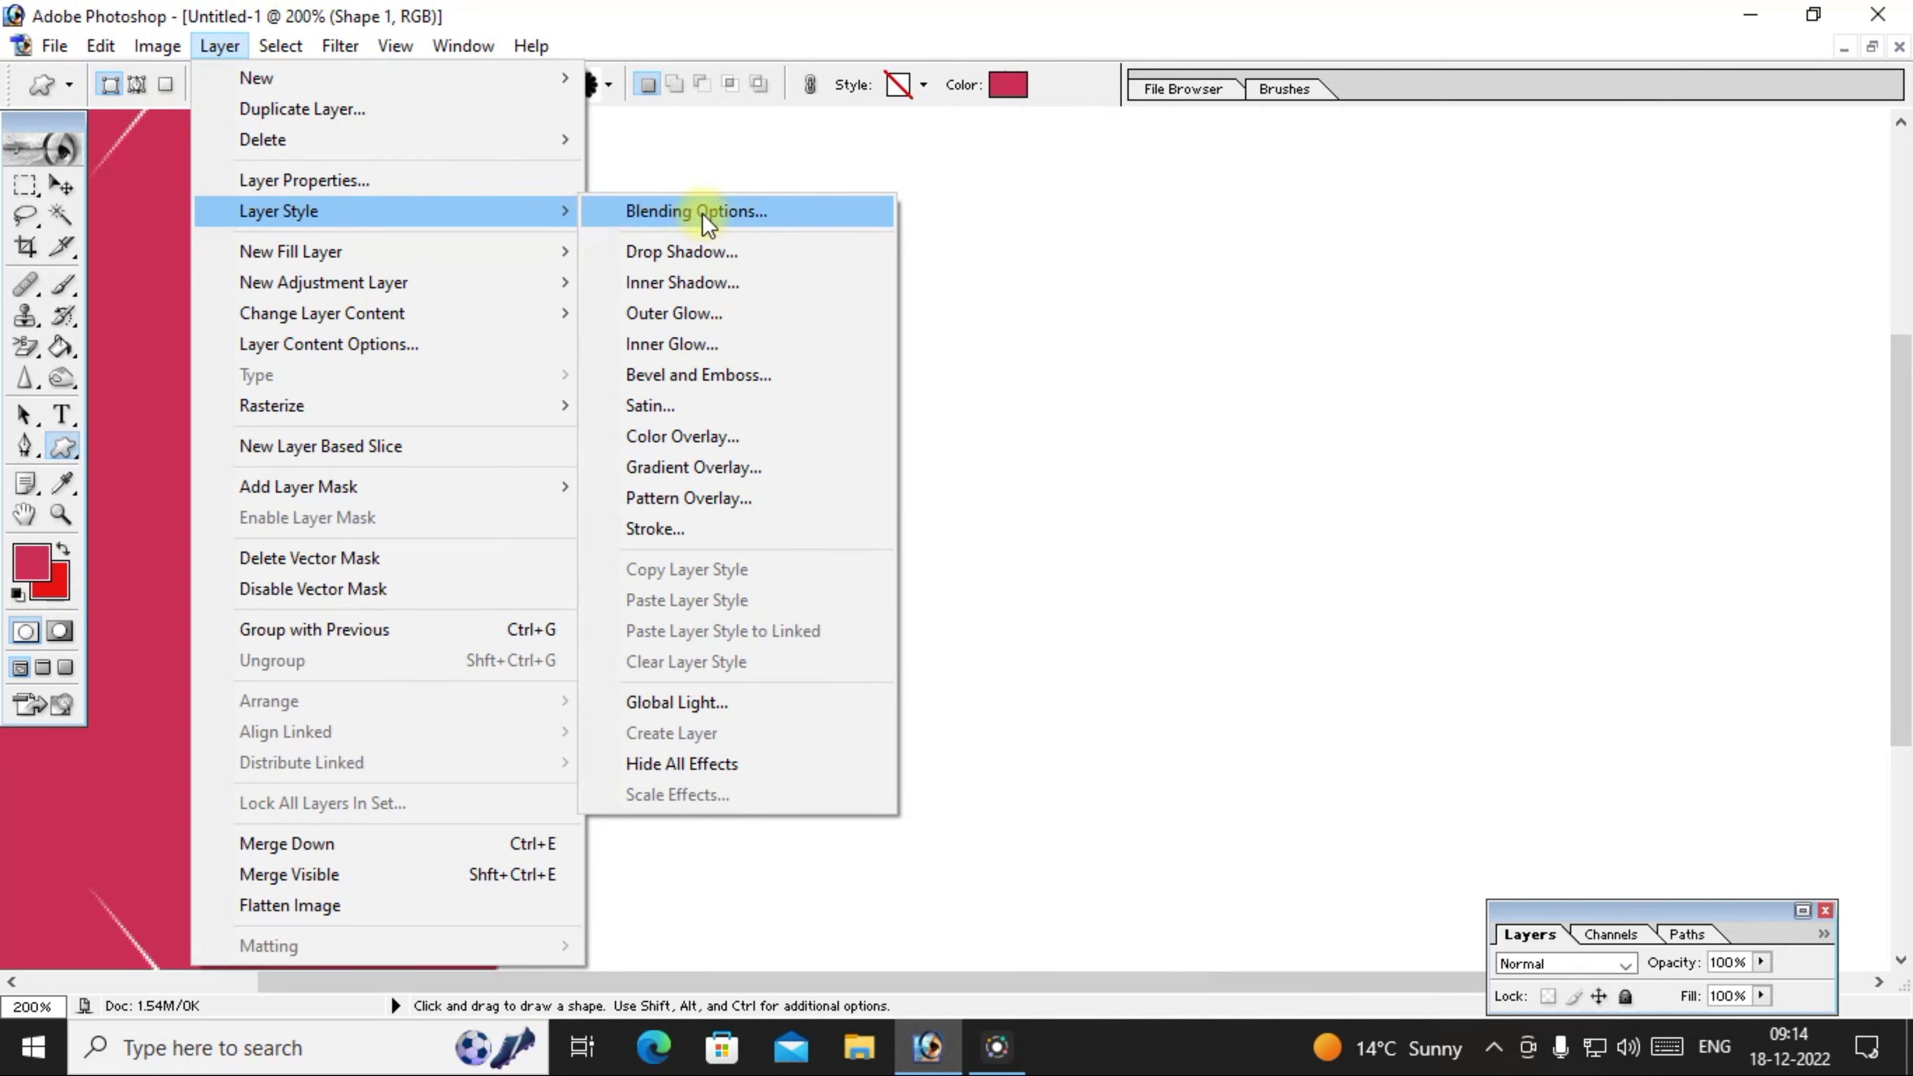
{"action": "left_click", "coordinate": [705, 216]}
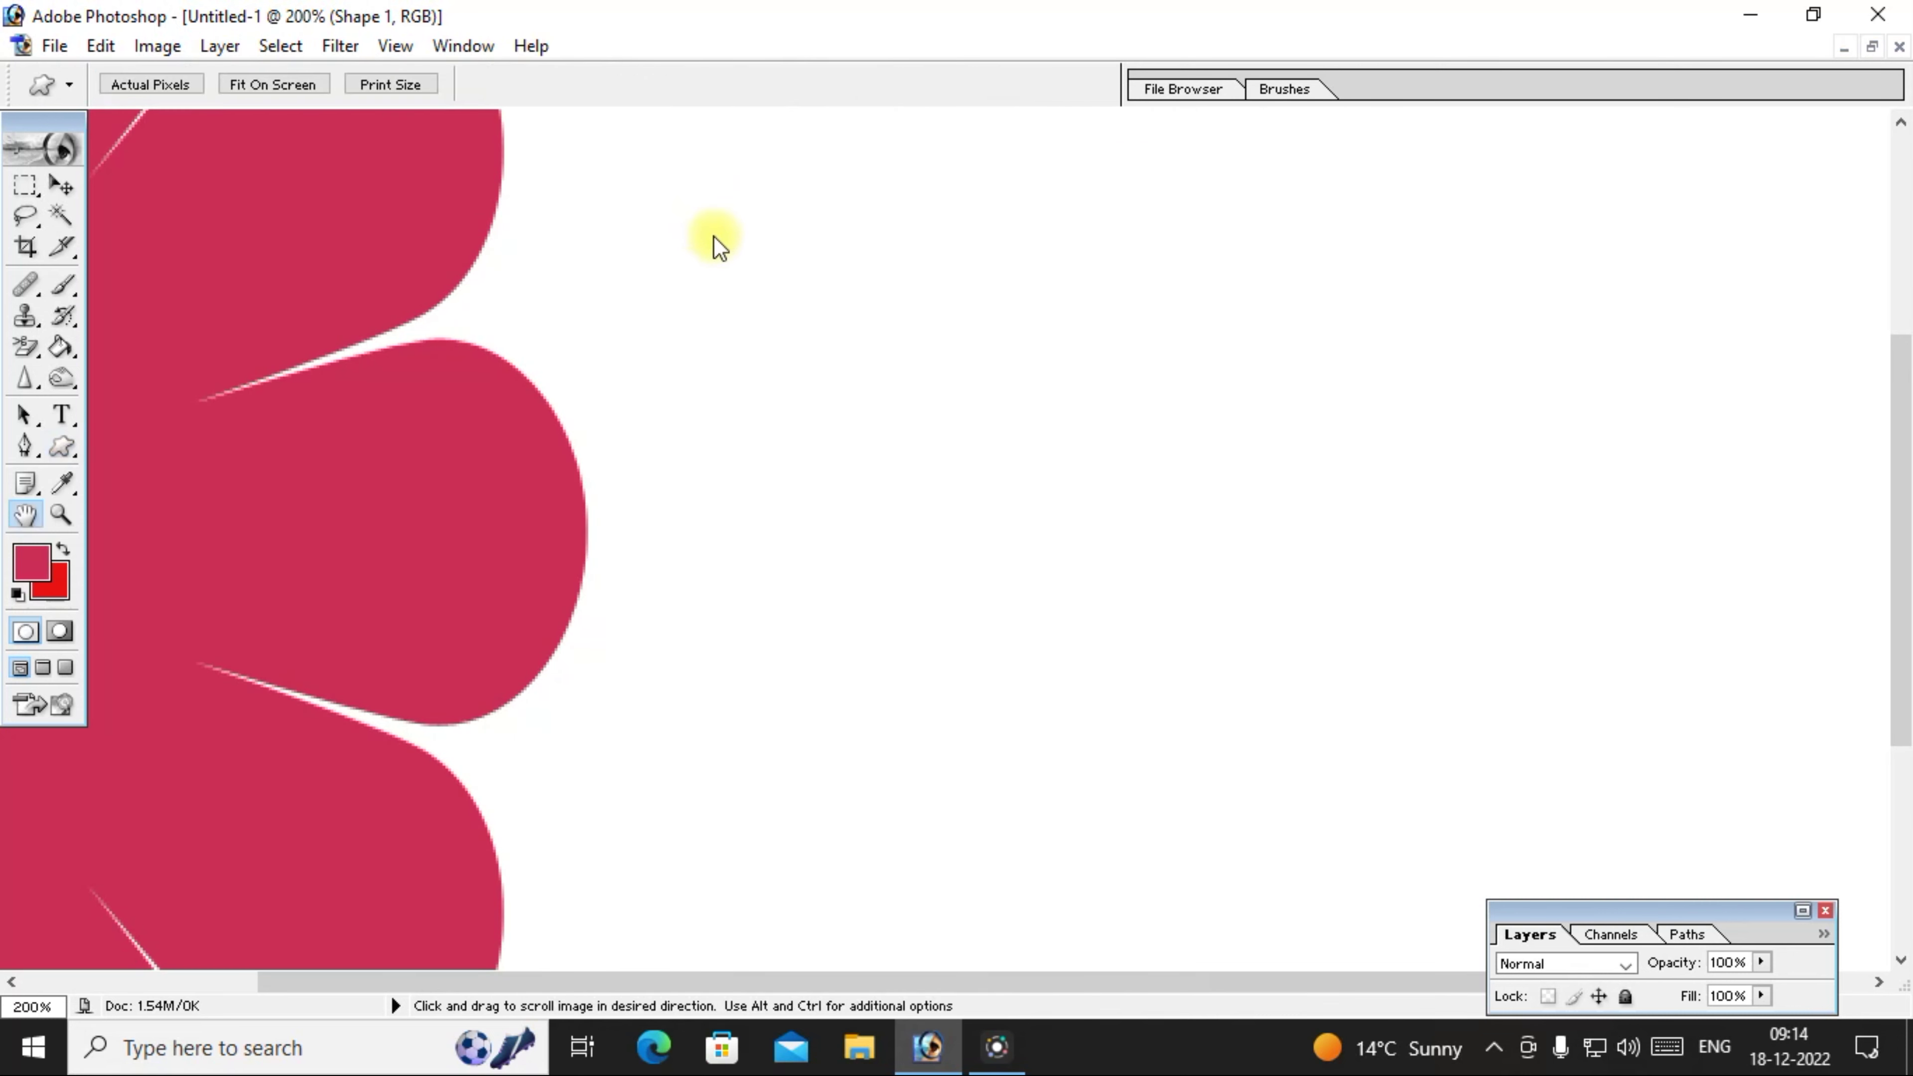
{"action": "key", "text": "ctrl+minus"}
{"action": "left_click", "coordinate": [1110, 272]}
{"action": "left_click_drag", "start_coordinate": [1394, 247], "coordinate": [1414, 251]}
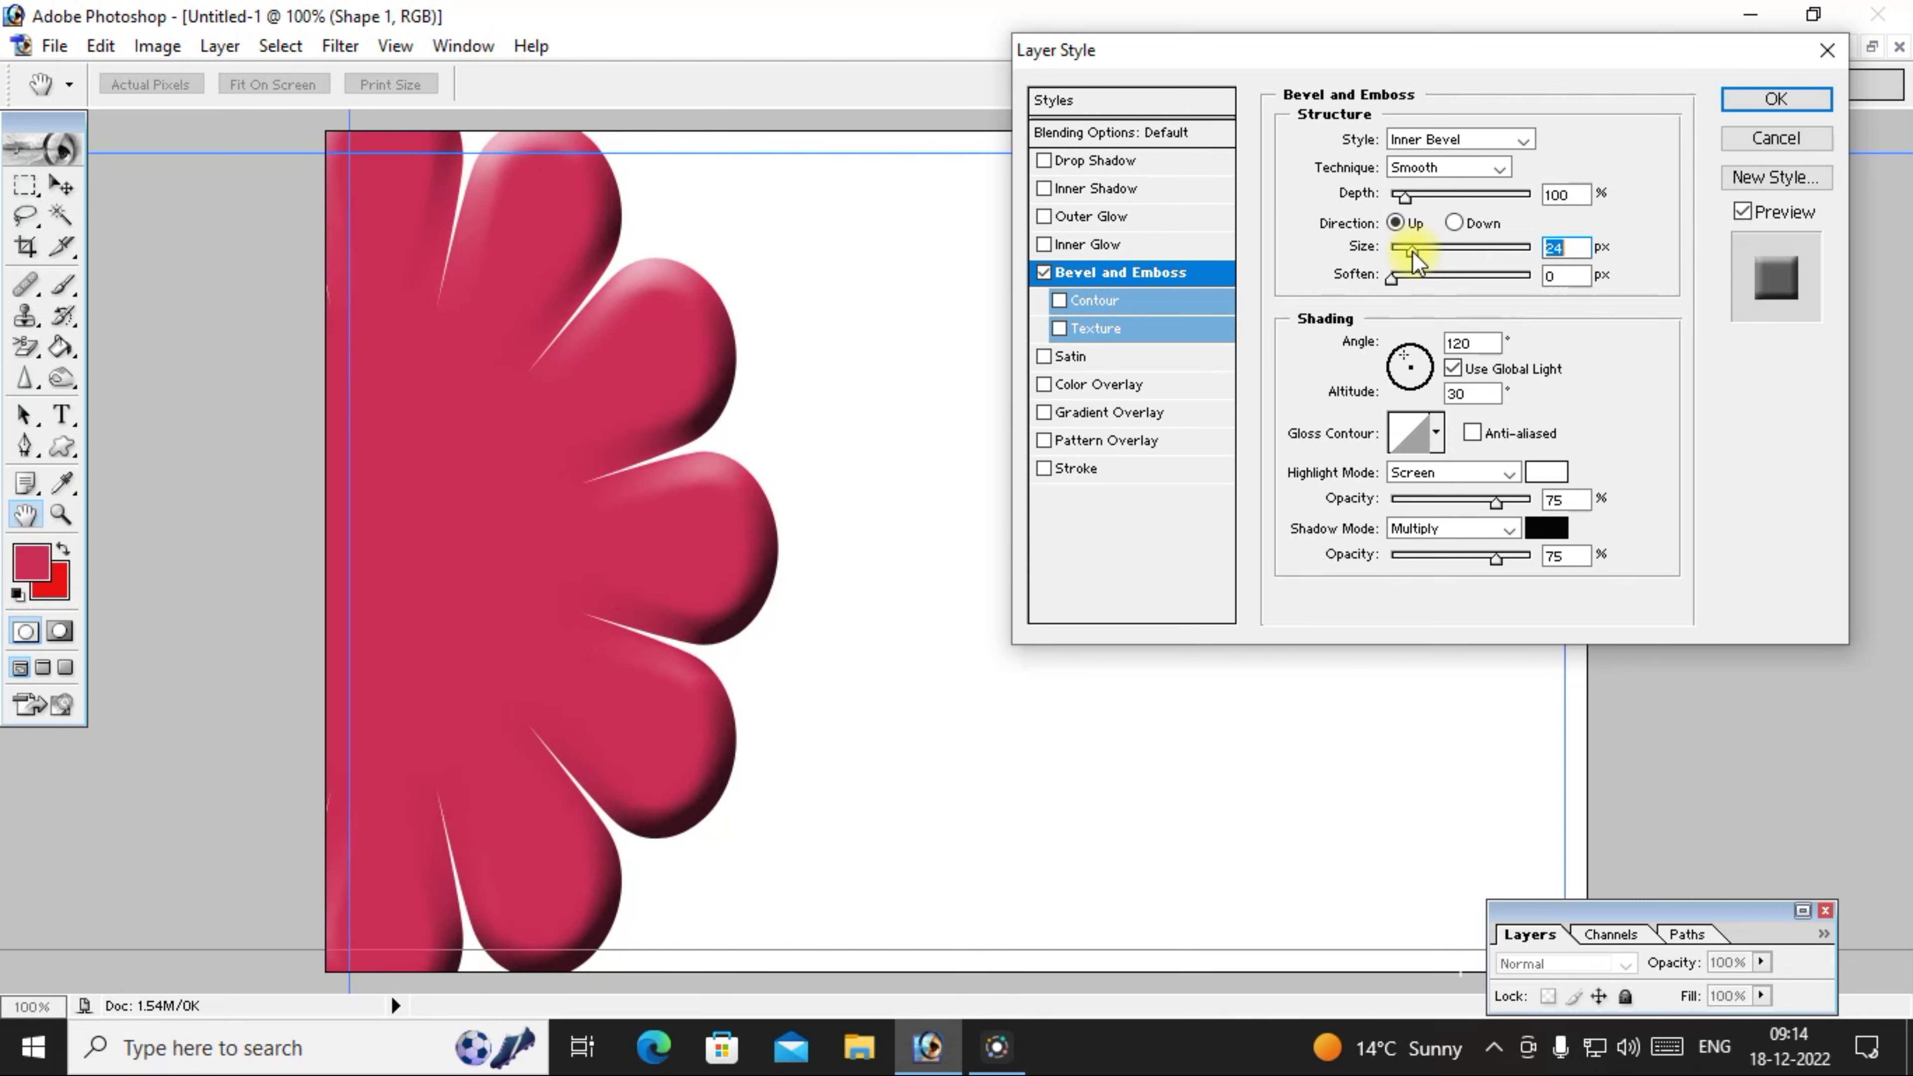
{"action": "left_click_drag", "start_coordinate": [1392, 279], "coordinate": [1436, 279]}
{"action": "mouse_move", "coordinate": [1406, 195]}
{"action": "left_mouse_down"}
{"action": "mouse_move", "coordinate": [1452, 195]}
{"action": "mouse_move", "coordinate": [1423, 196]}
{"action": "mouse_move", "coordinate": [1433, 247]}
{"action": "mouse_move", "coordinate": [1400, 248]}
{"action": "left_mouse_up"}
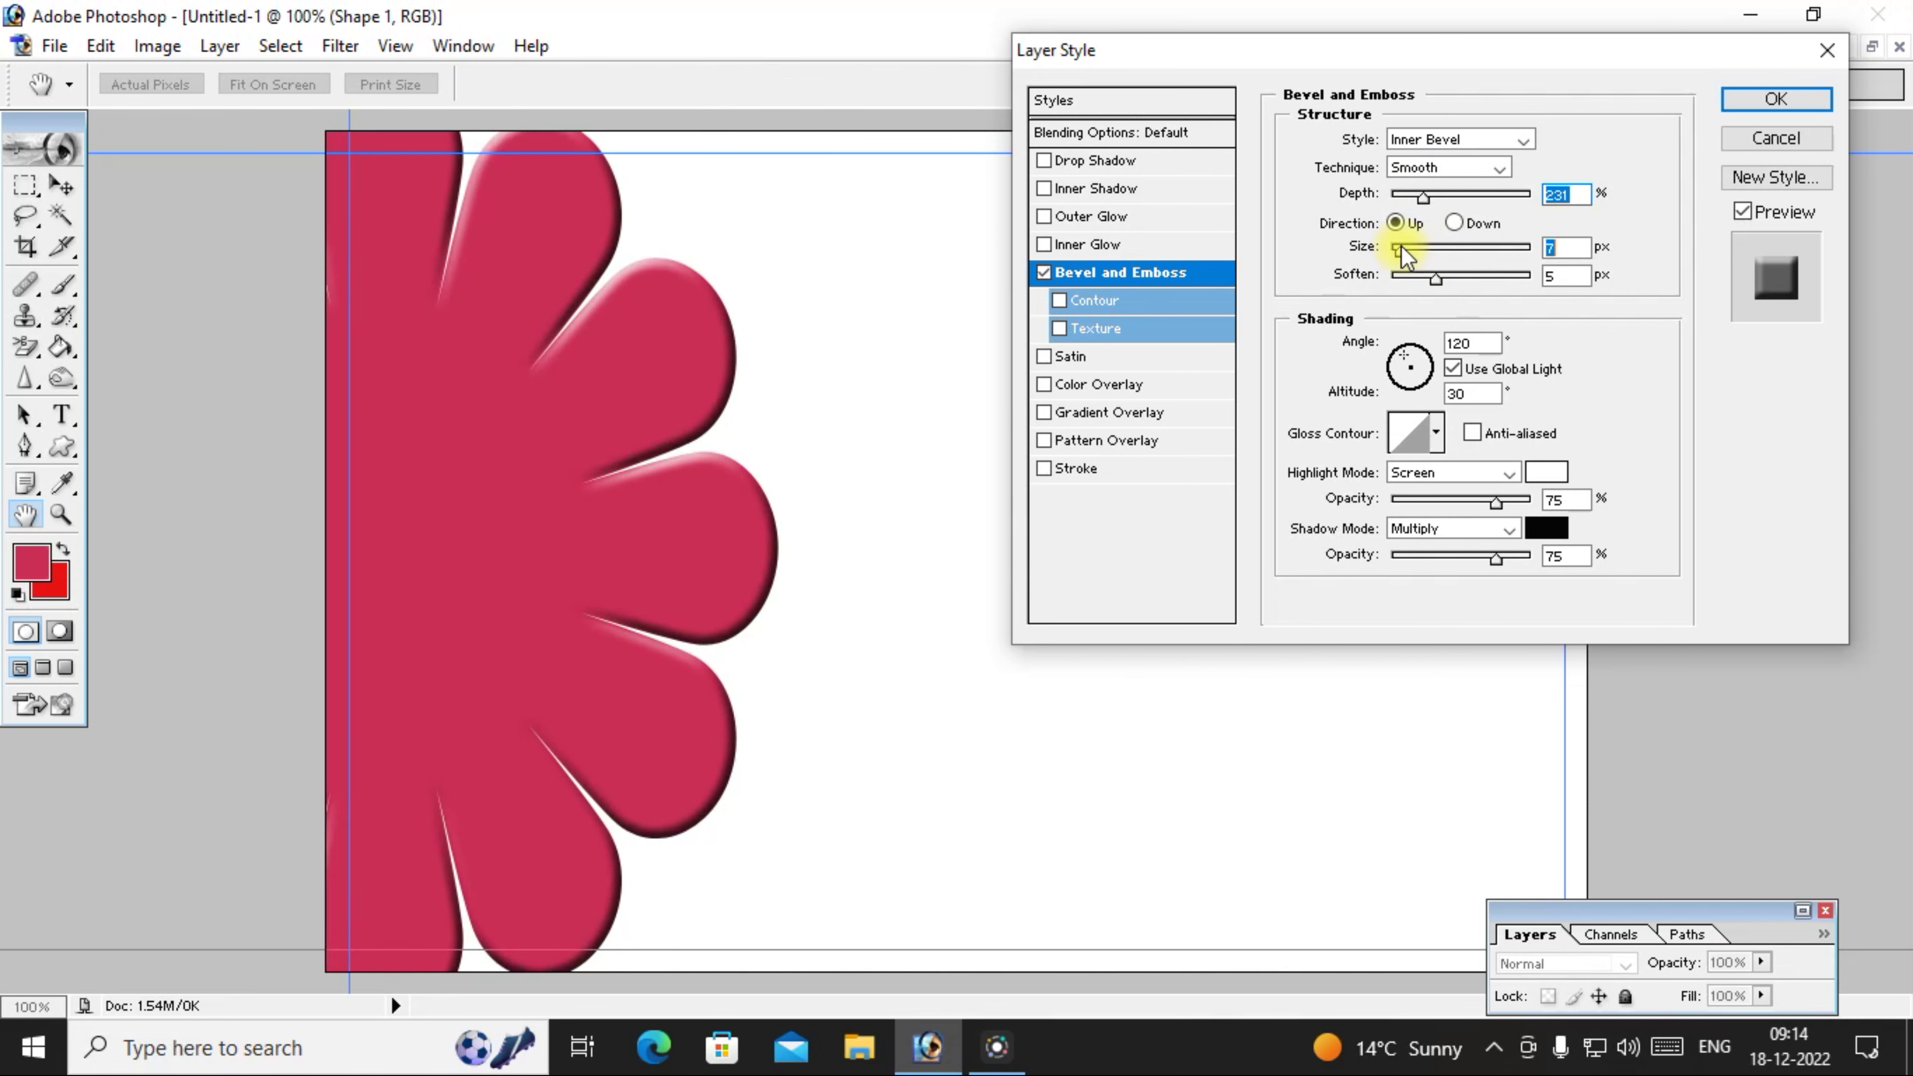
{"action": "left_click", "coordinate": [1100, 160]}
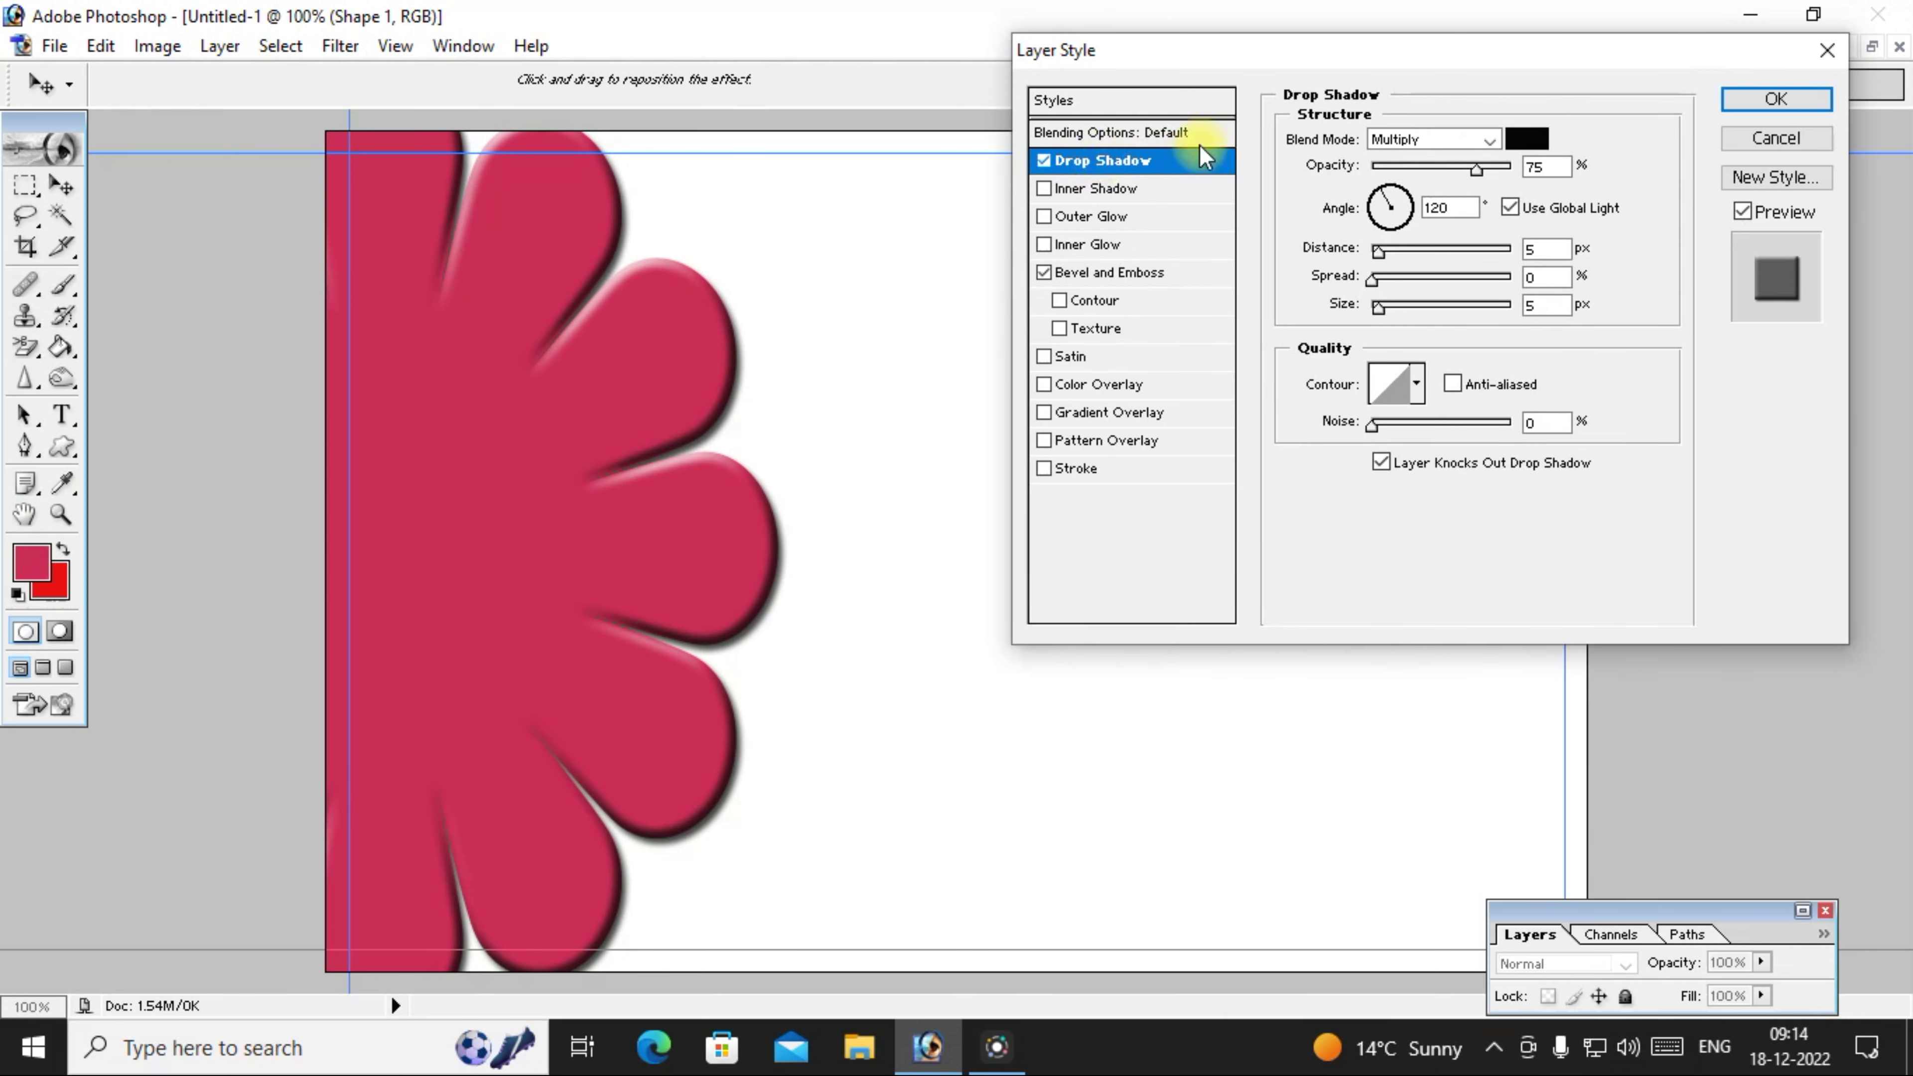
- Add a Normal-mode, 100% opacity drop shadow: distance 0, spread 14%, size 35 px
{"action": "left_click", "coordinate": [1462, 138]}
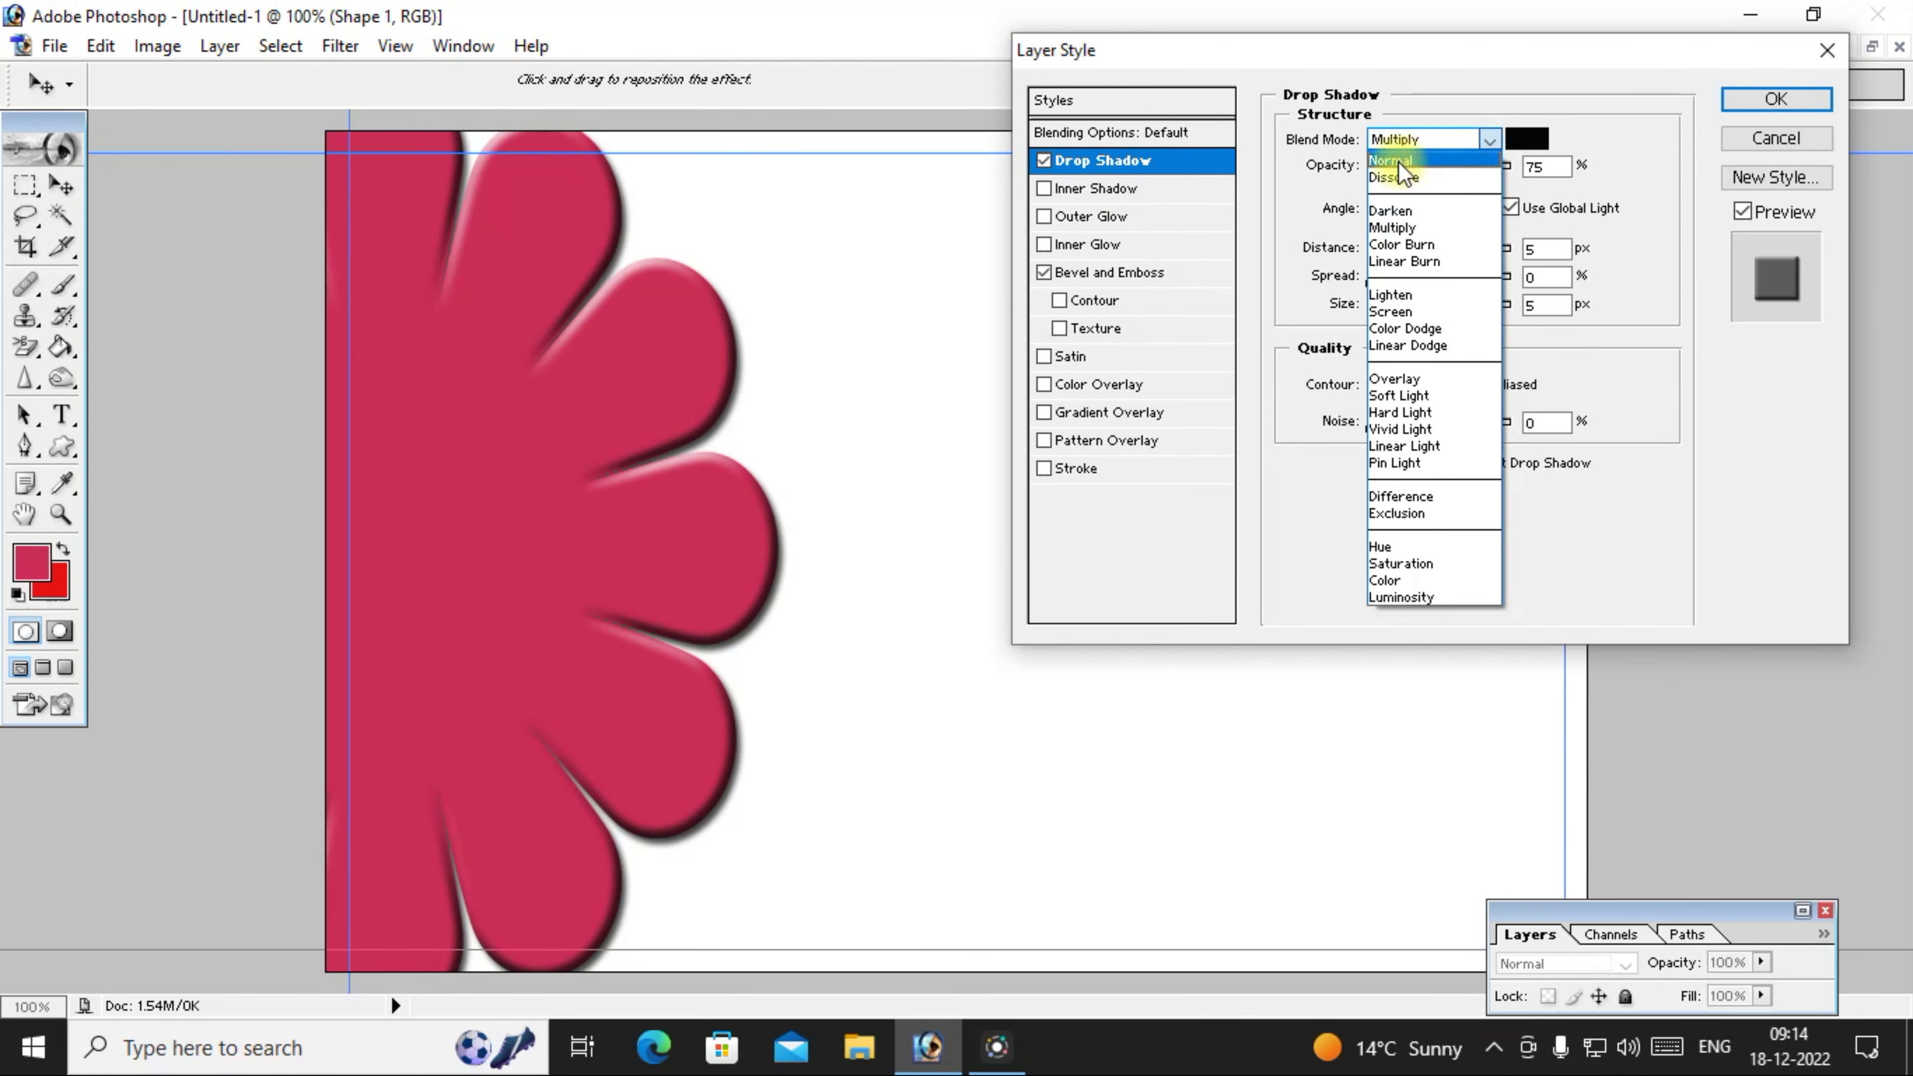
{"action": "left_click", "coordinate": [1397, 162]}
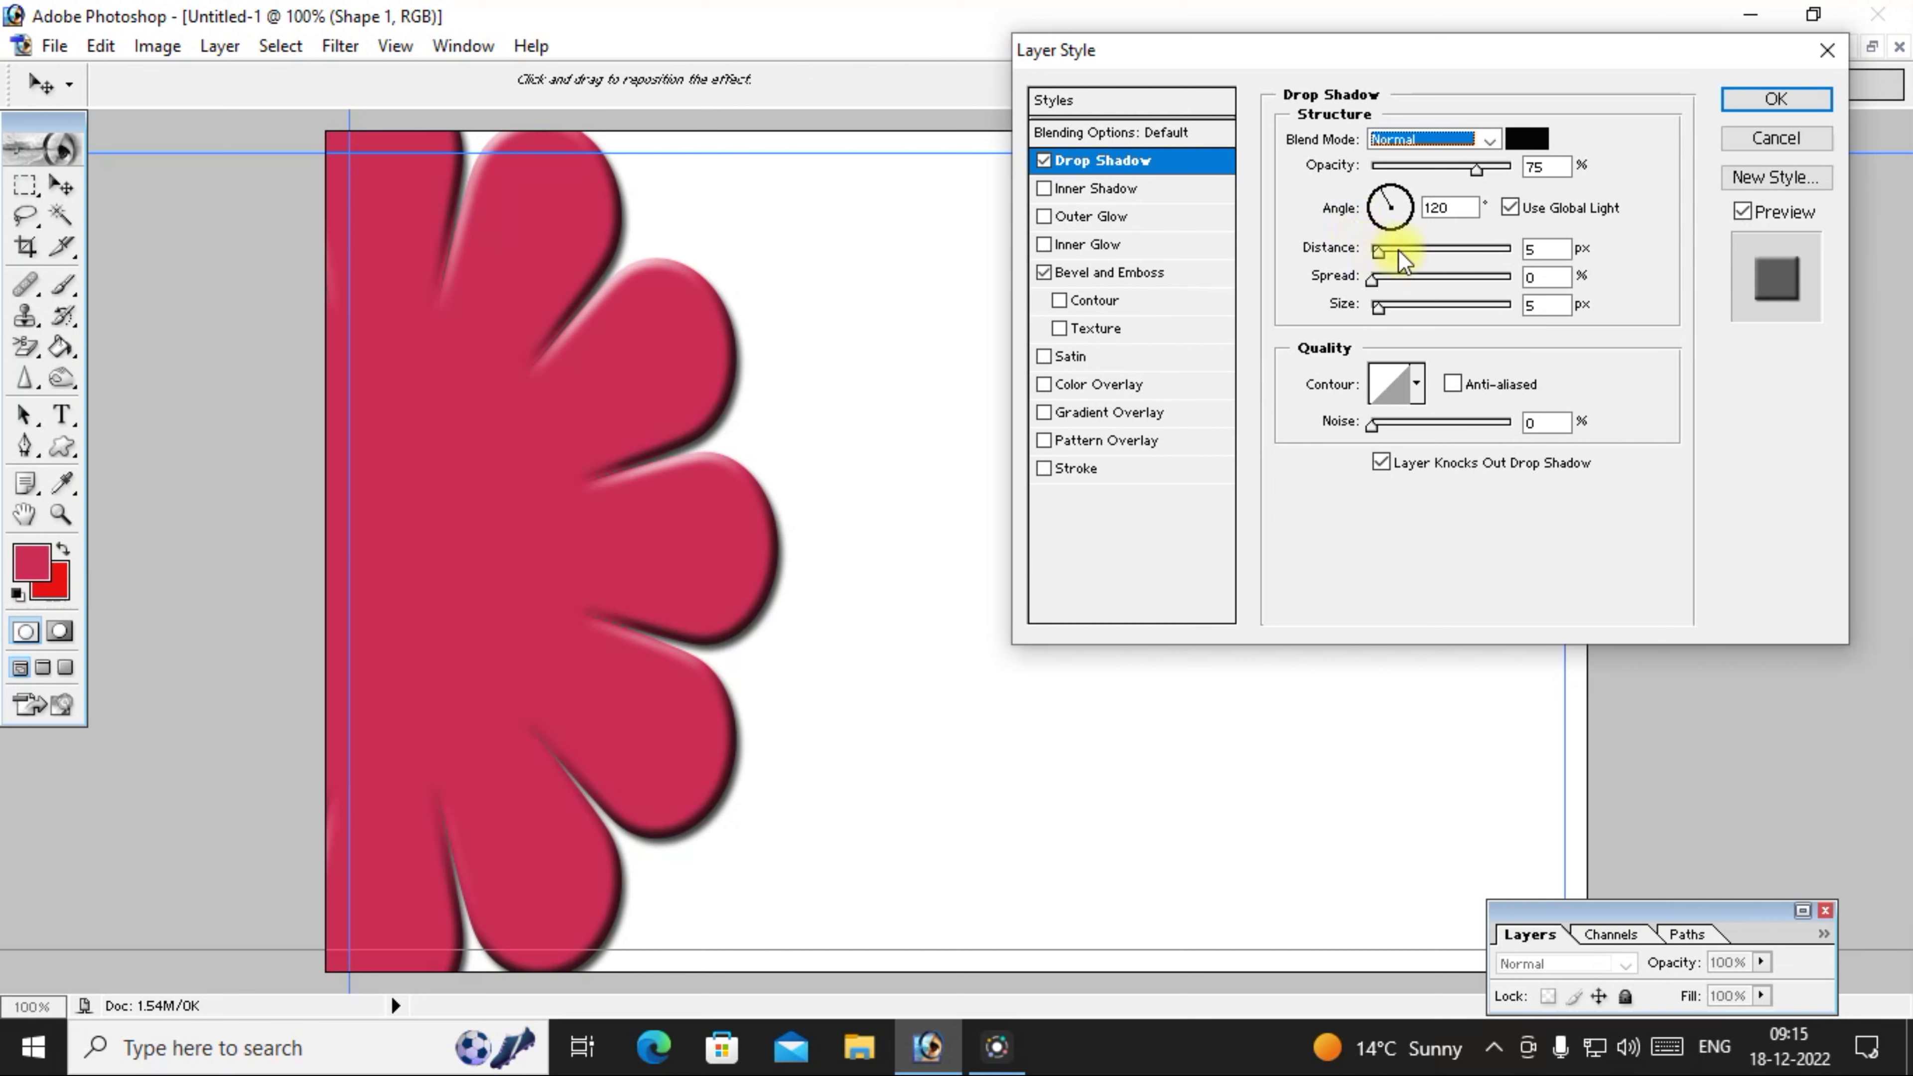
{"action": "left_click_drag", "start_coordinate": [1478, 172], "coordinate": [1526, 181]}
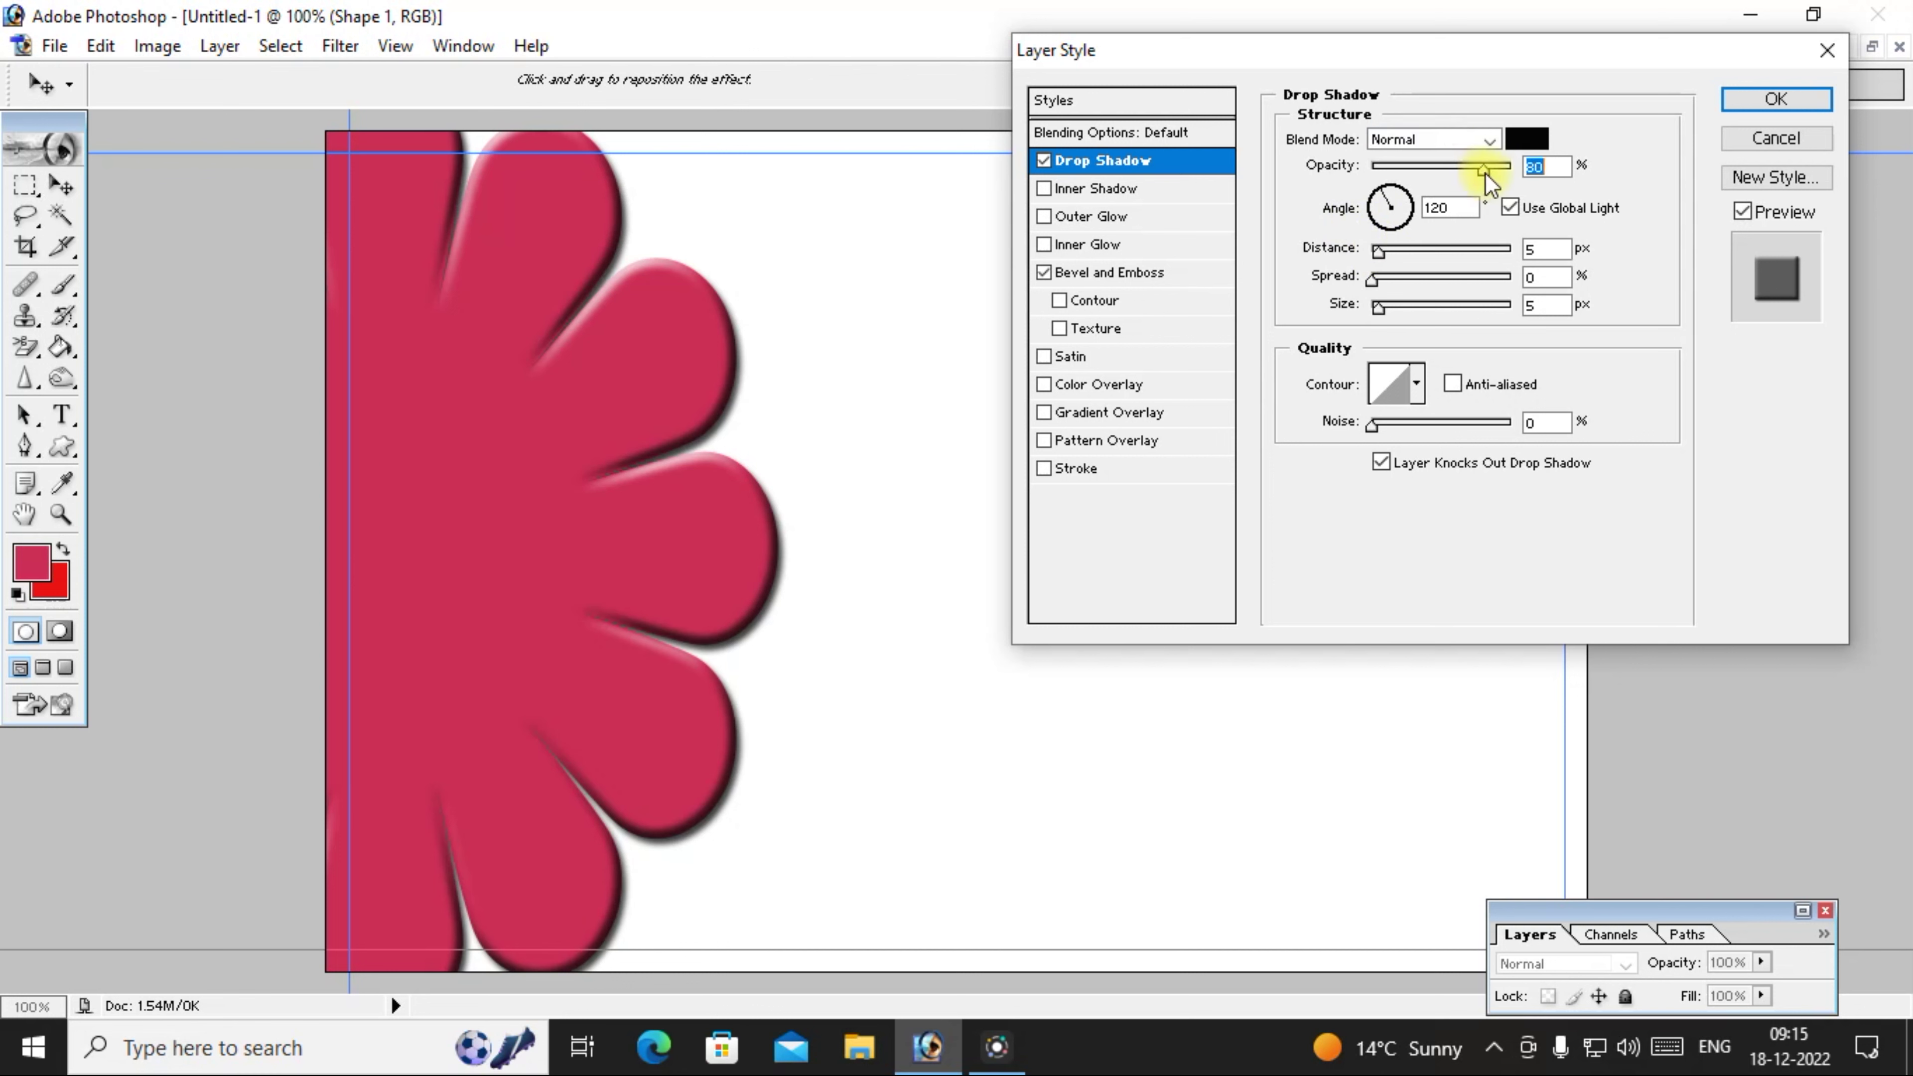
{"action": "left_click_drag", "start_coordinate": [1377, 251], "coordinate": [1387, 251]}
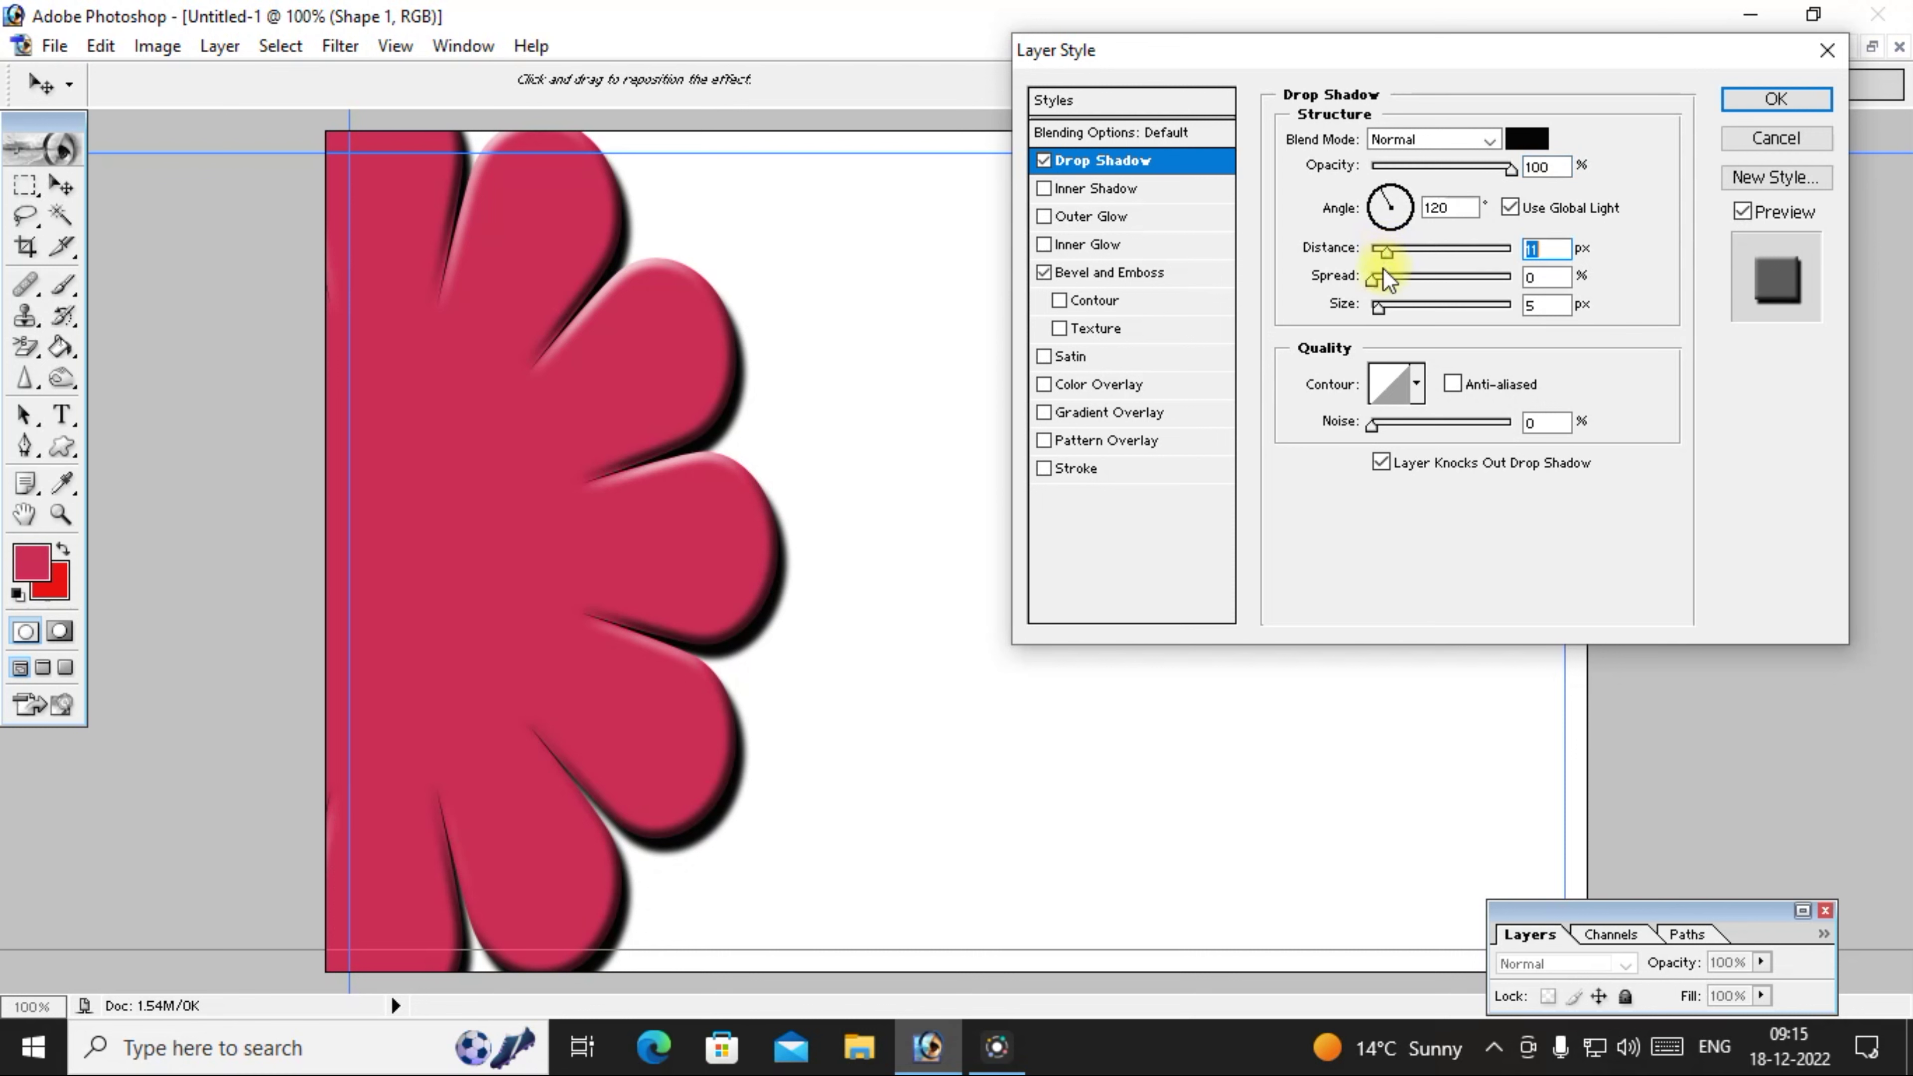
{"action": "left_click_drag", "start_coordinate": [1381, 309], "coordinate": [1399, 309]}
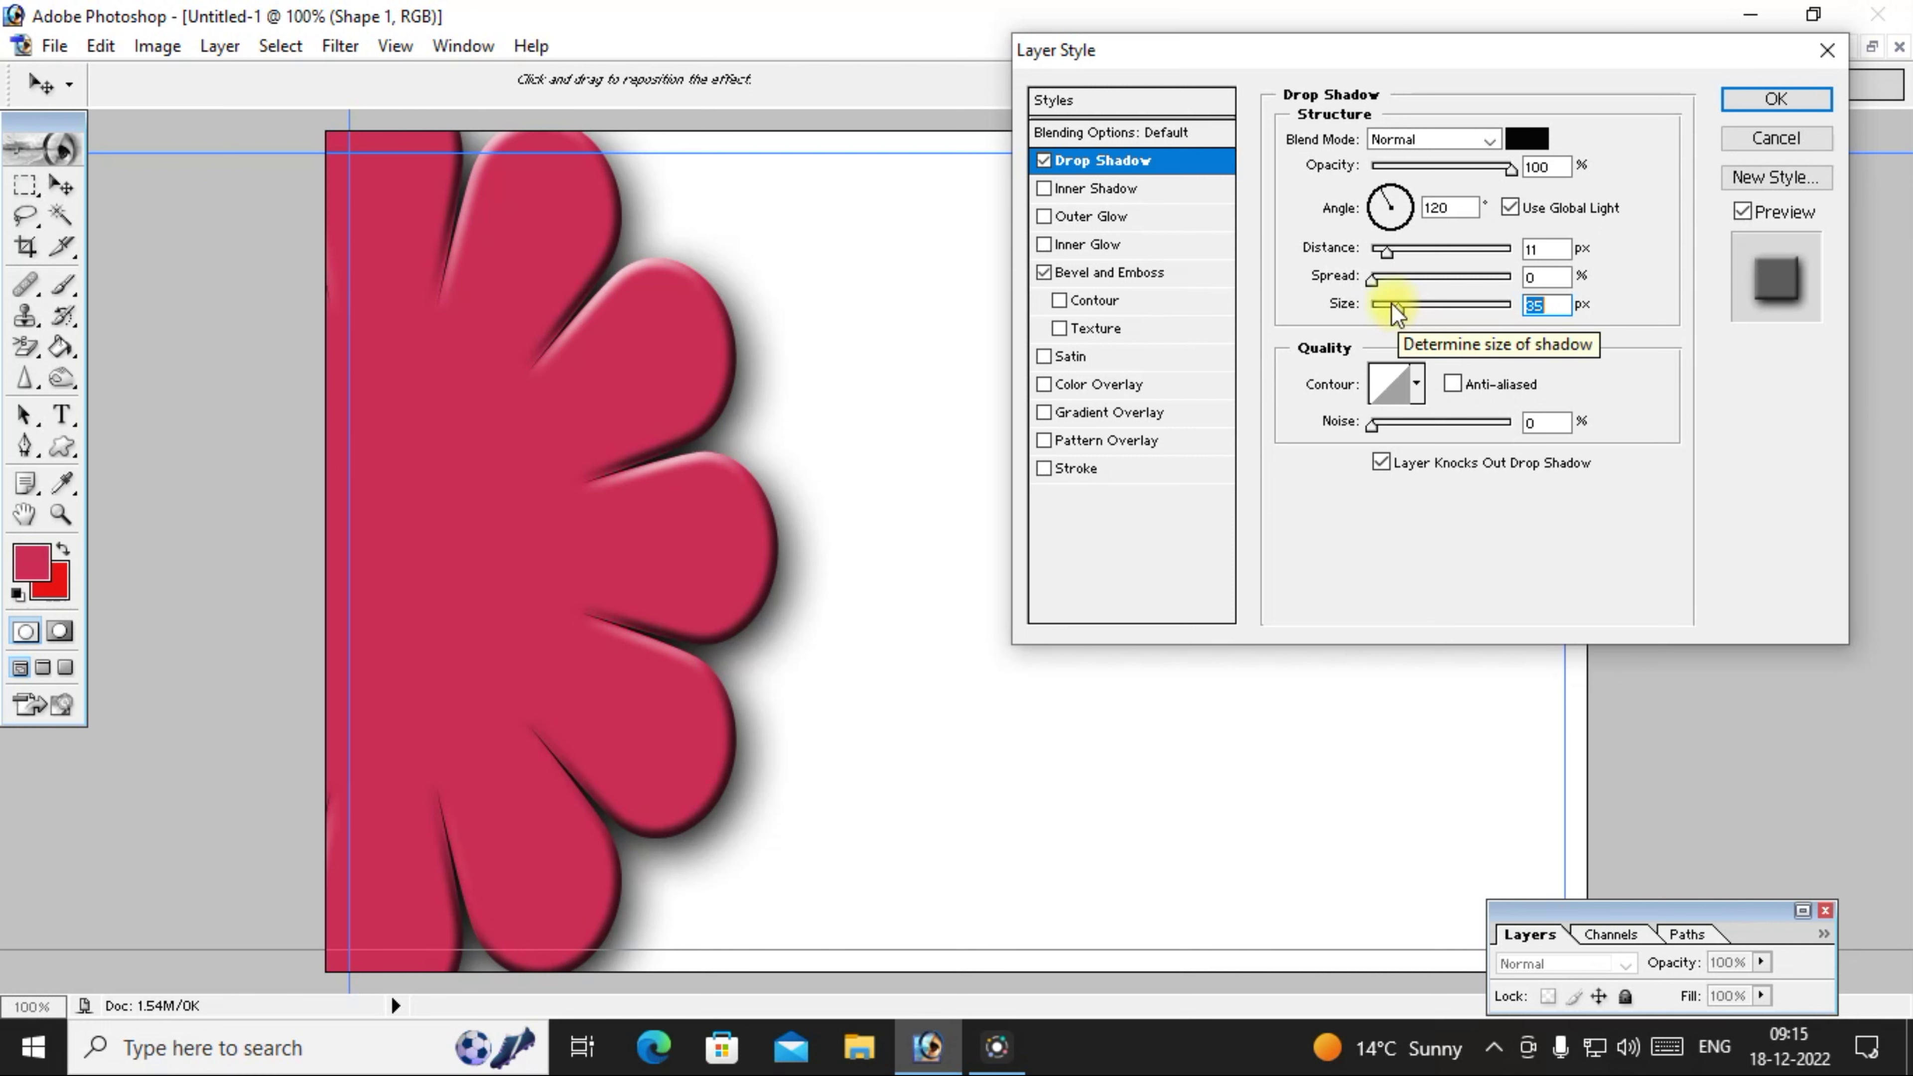
{"action": "mouse_move", "coordinate": [1384, 248]}
{"action": "left_mouse_down"}
{"action": "mouse_move", "coordinate": [1368, 247]}
{"action": "mouse_move", "coordinate": [1395, 281]}
{"action": "left_mouse_up"}
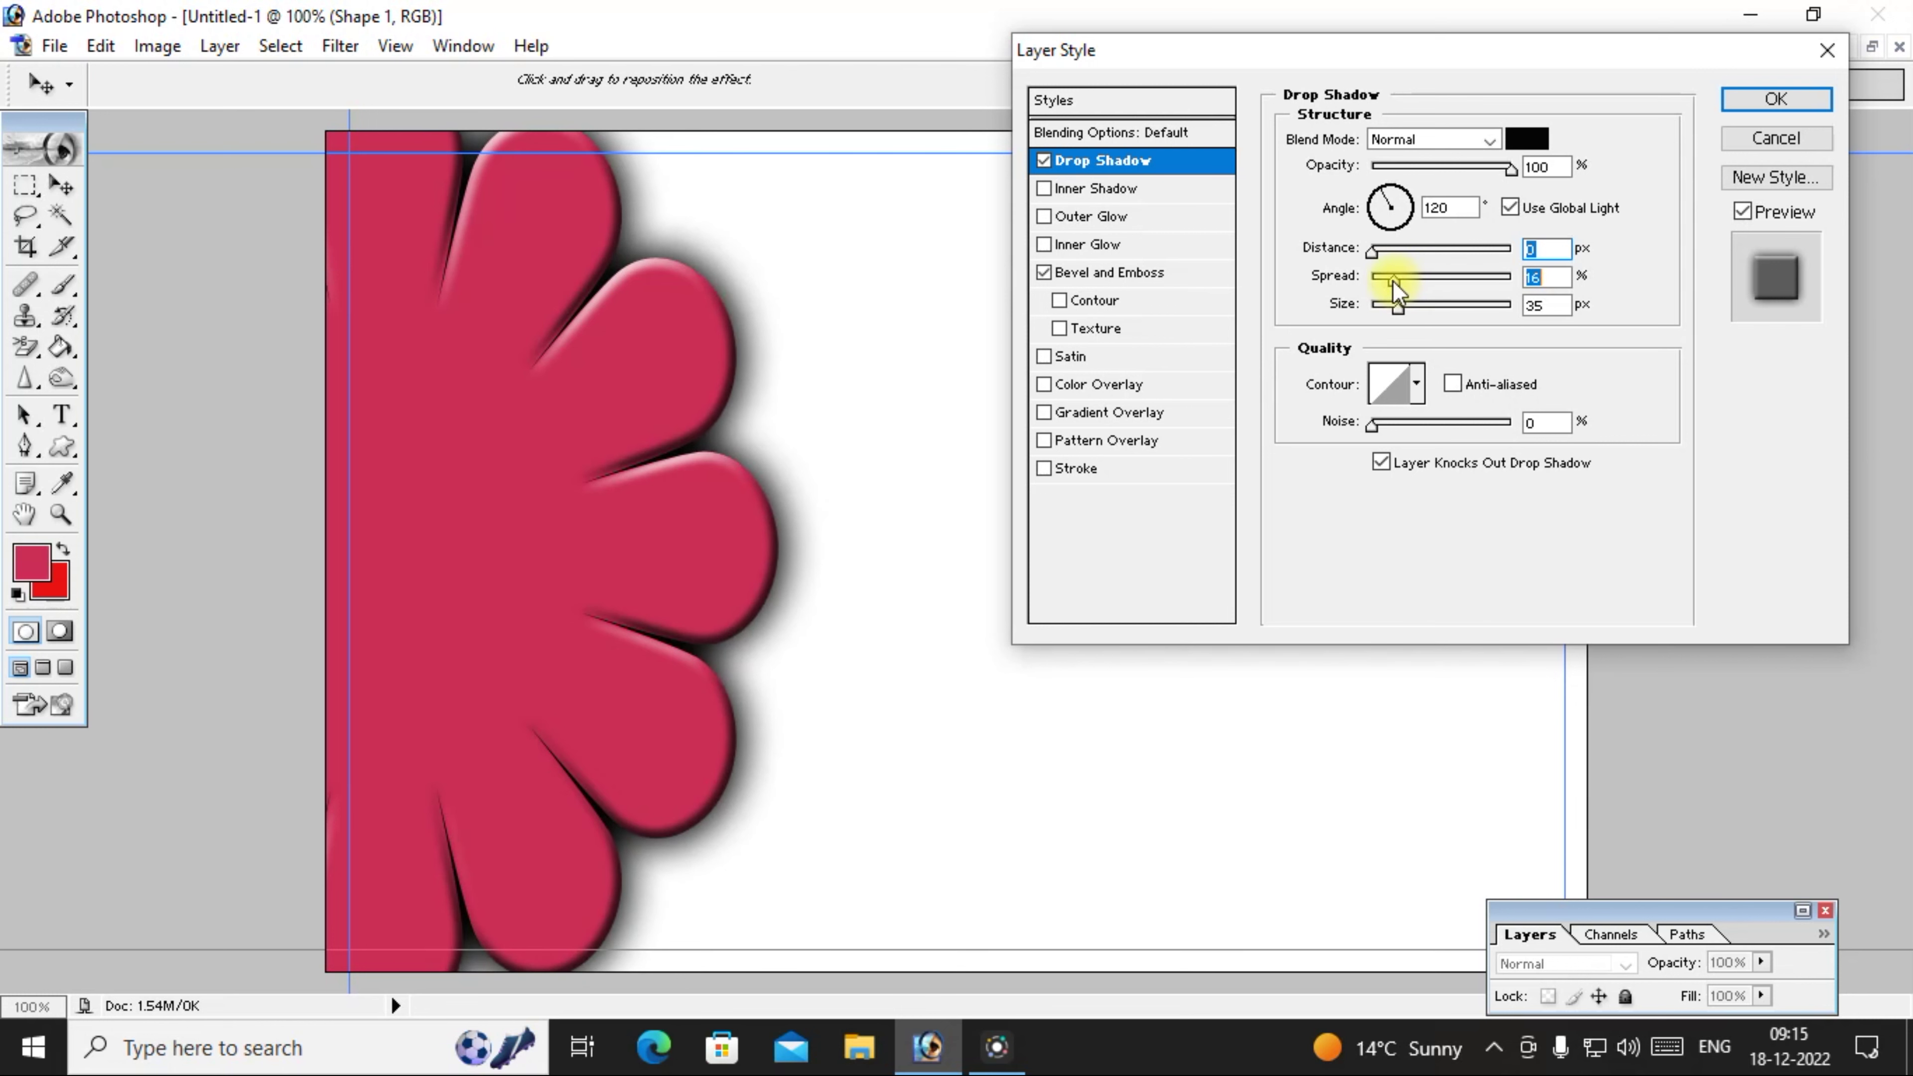
{"action": "left_click", "coordinate": [1819, 102]}
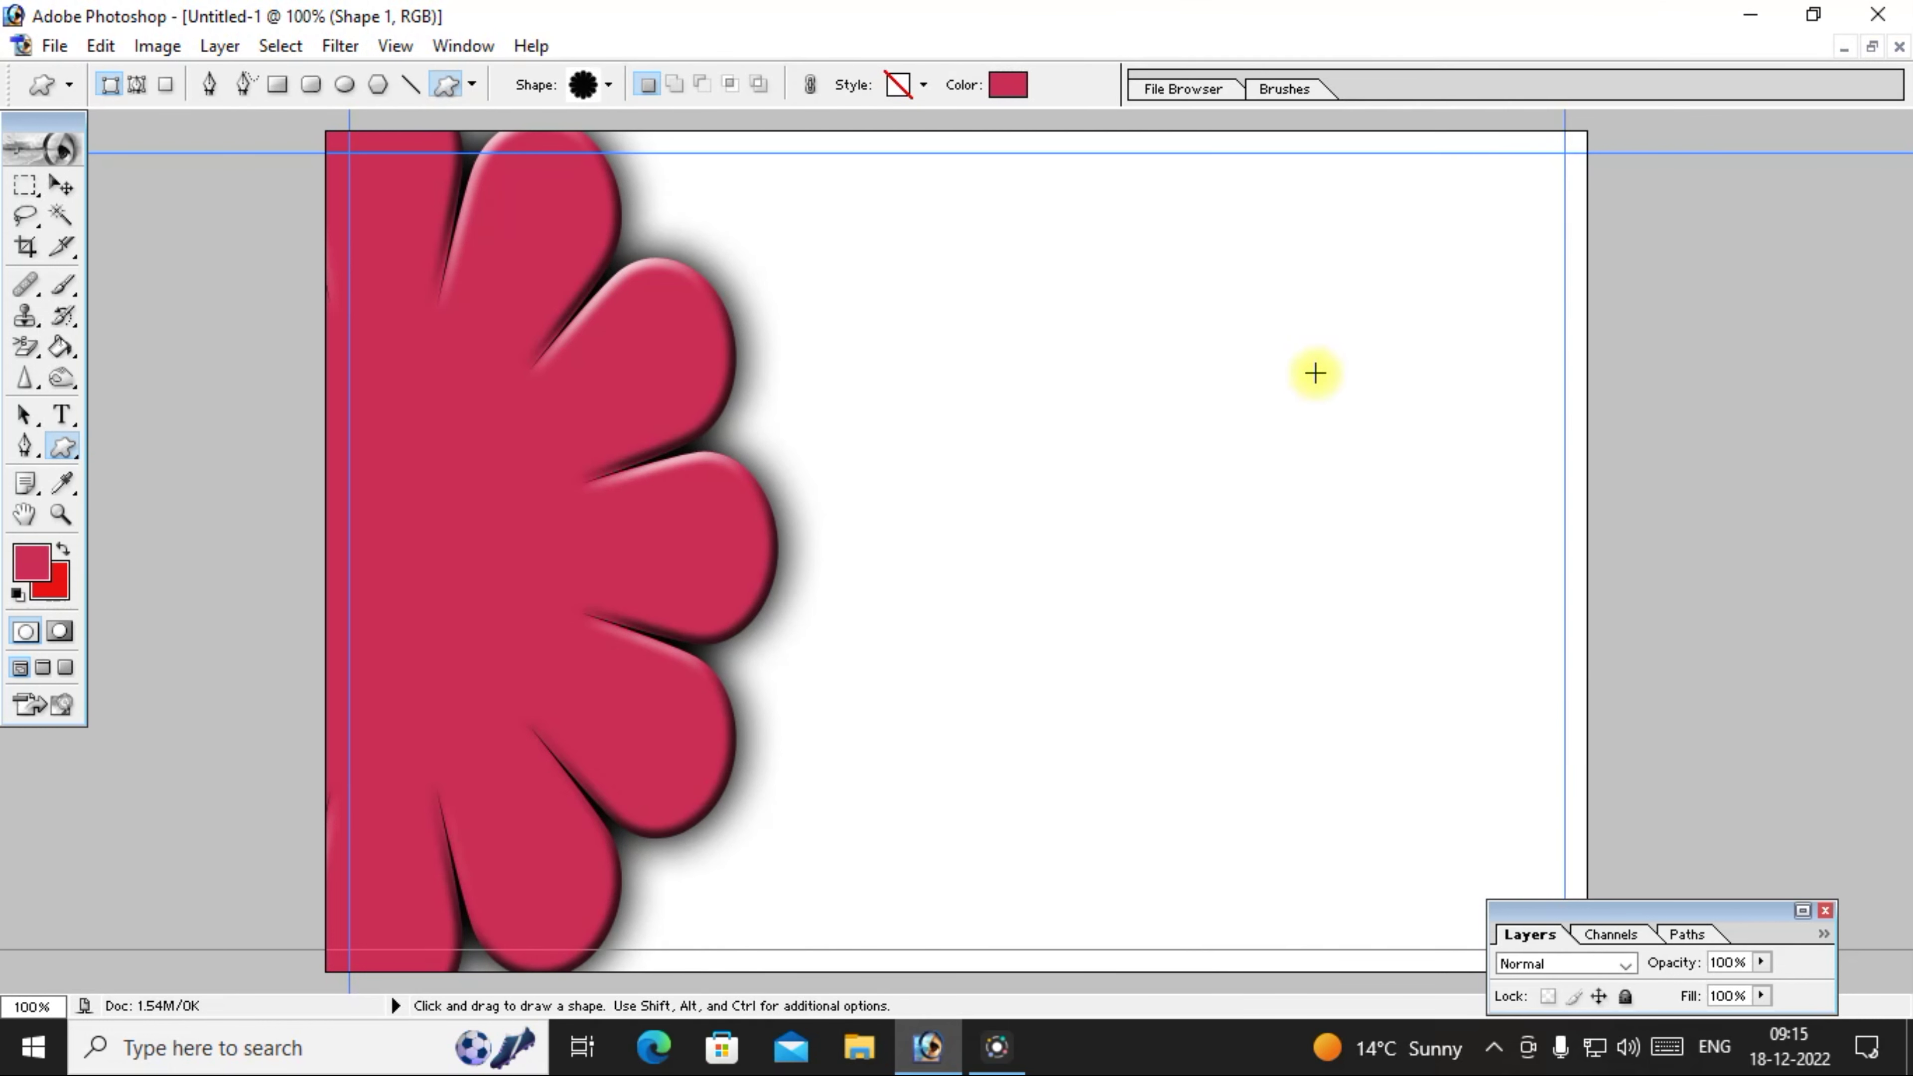
{"action": "key", "text": "ctrl+minus"}
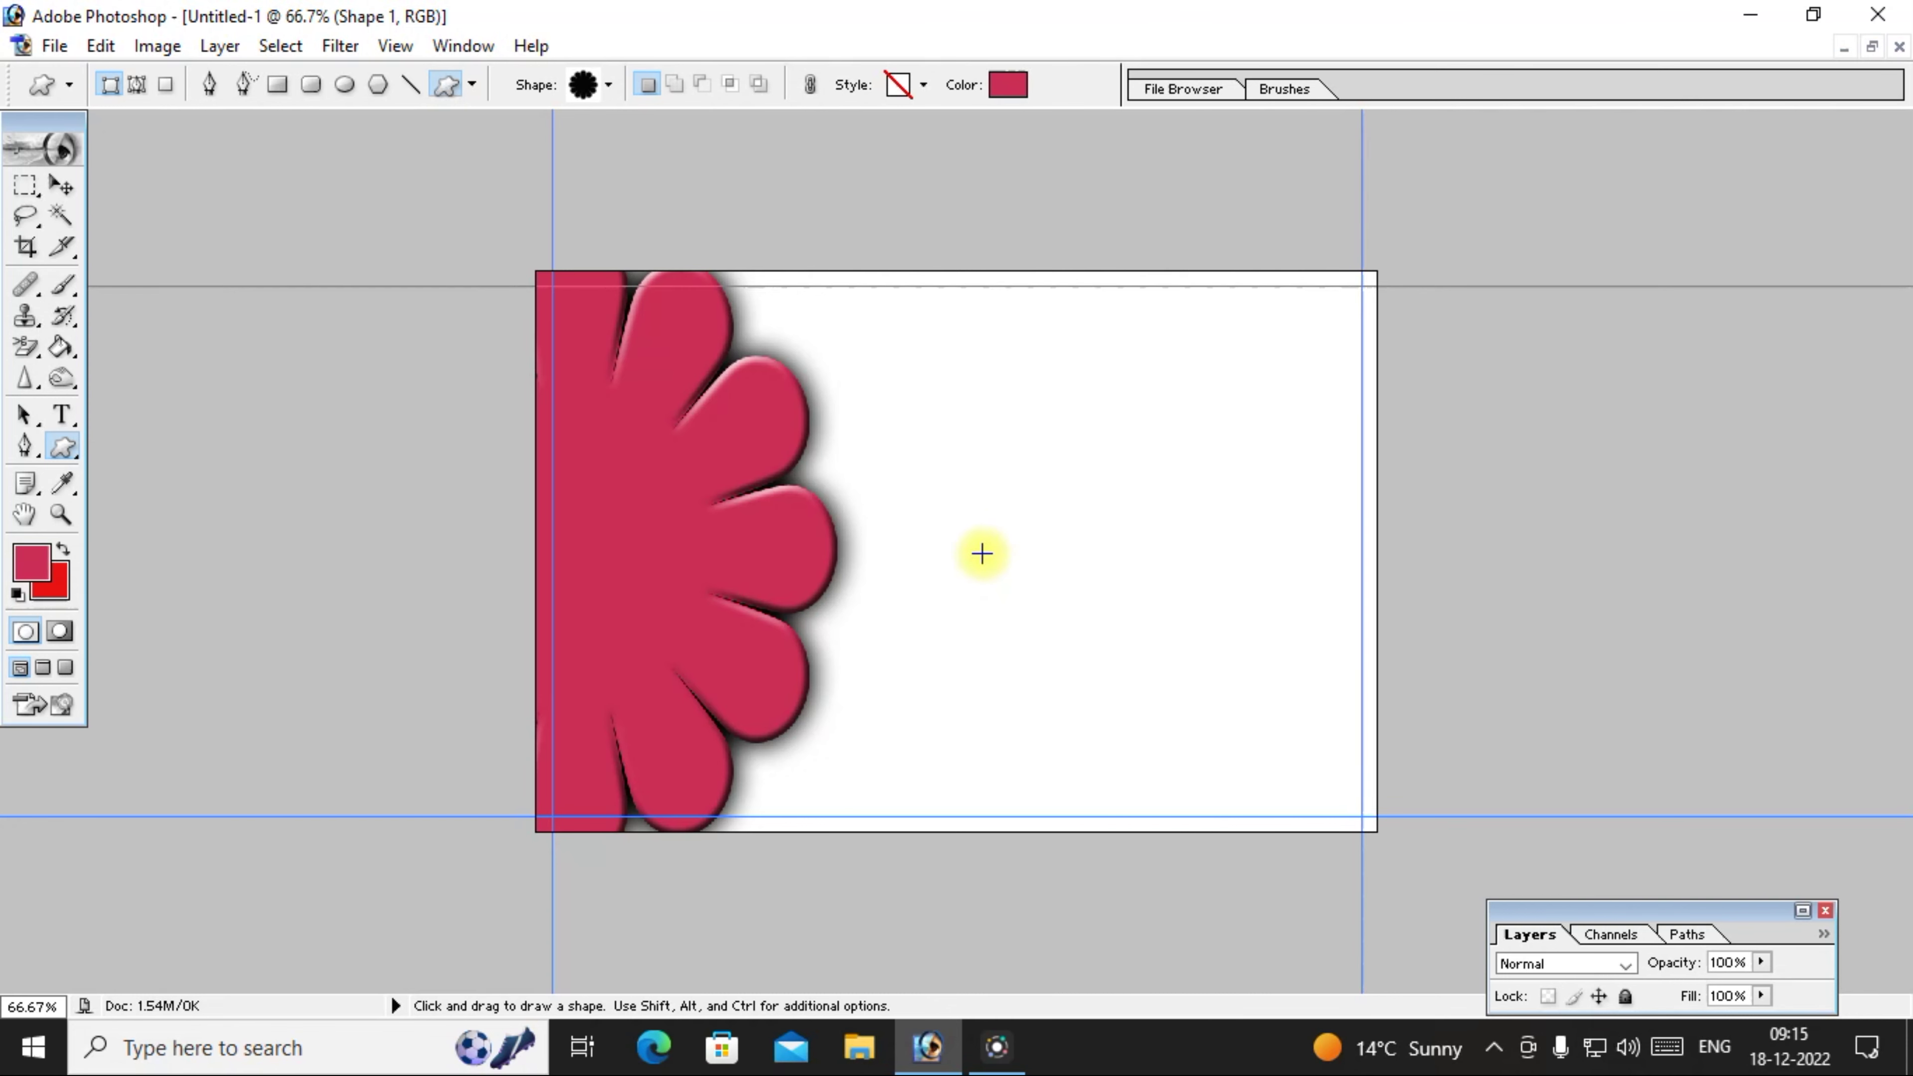
{"action": "key", "text": "v"}
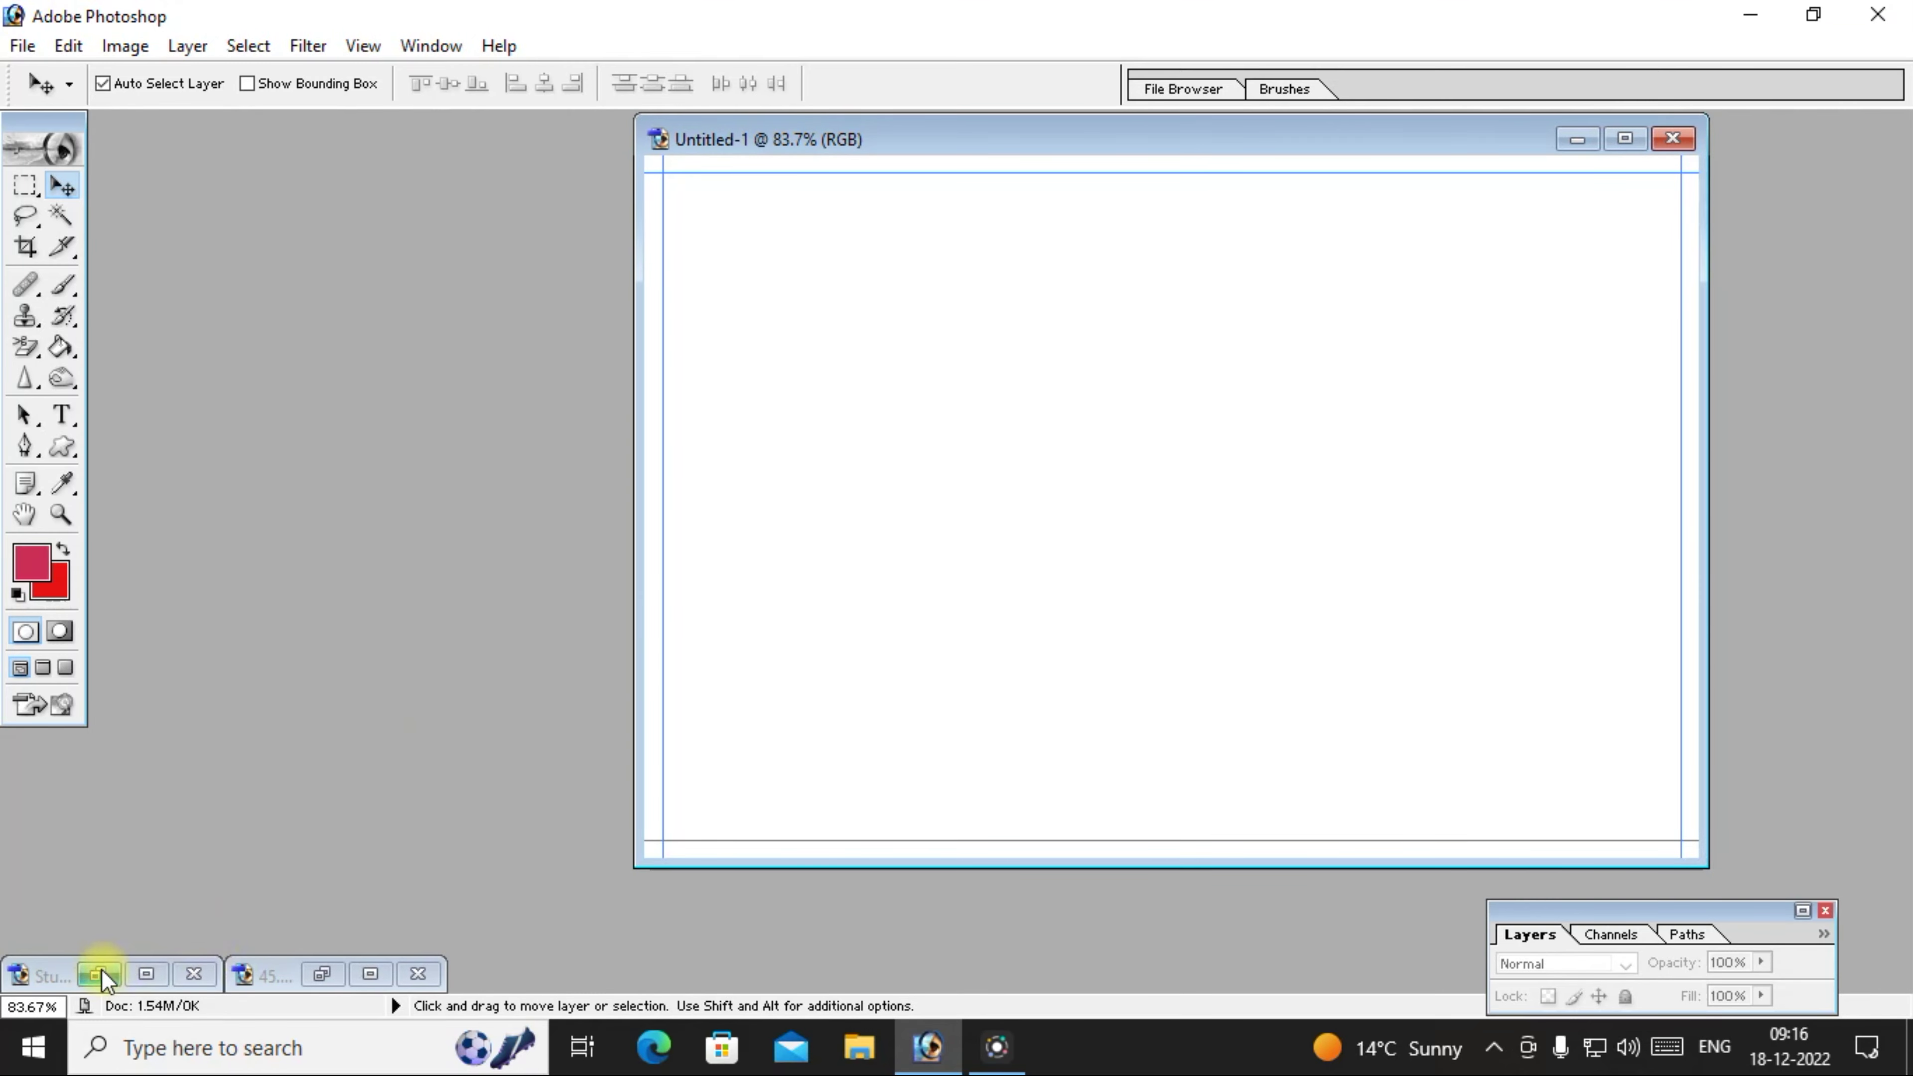
- Bring the dark striped background layer from the logo document into Untitled-1
{"action": "left_click", "coordinate": [102, 978]}
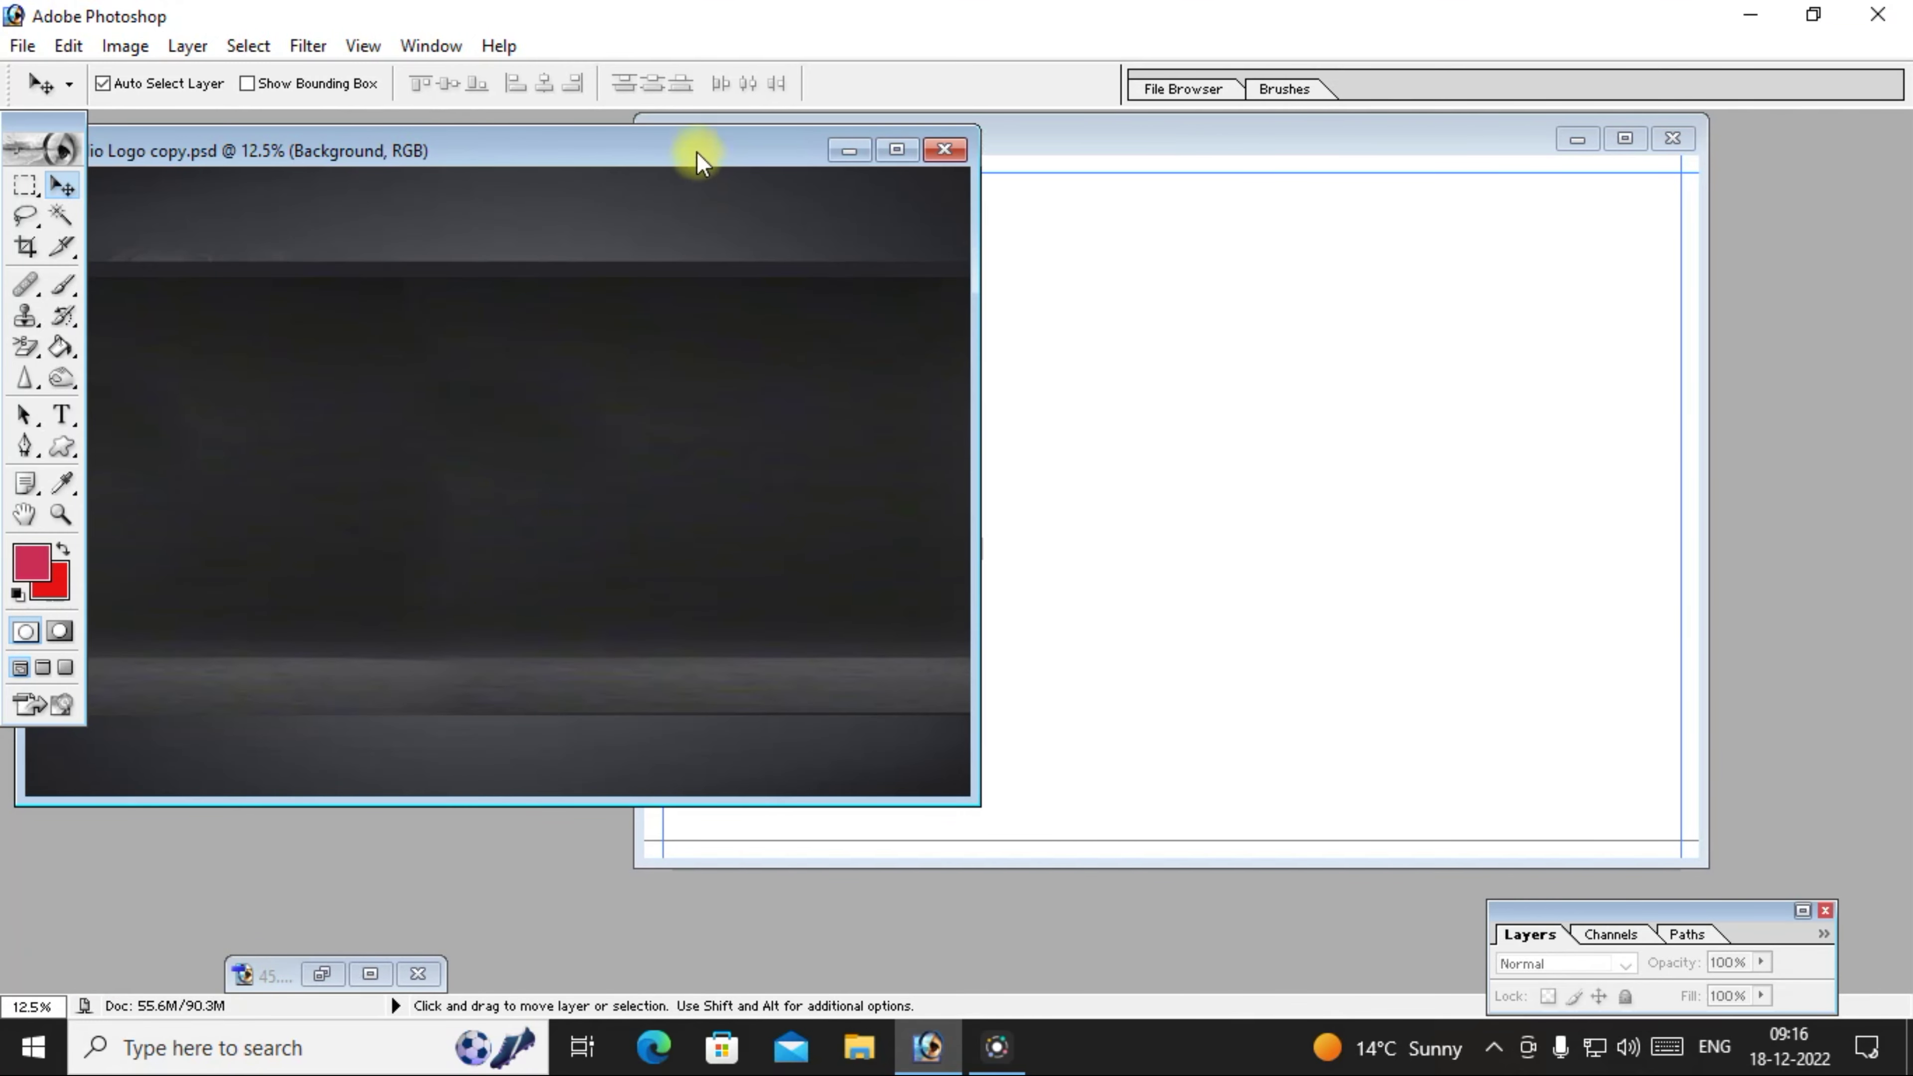
{"action": "left_click_drag", "start_coordinate": [697, 150], "coordinate": [580, 152]}
{"action": "left_click_drag", "start_coordinate": [470, 448], "coordinate": [1300, 422]}
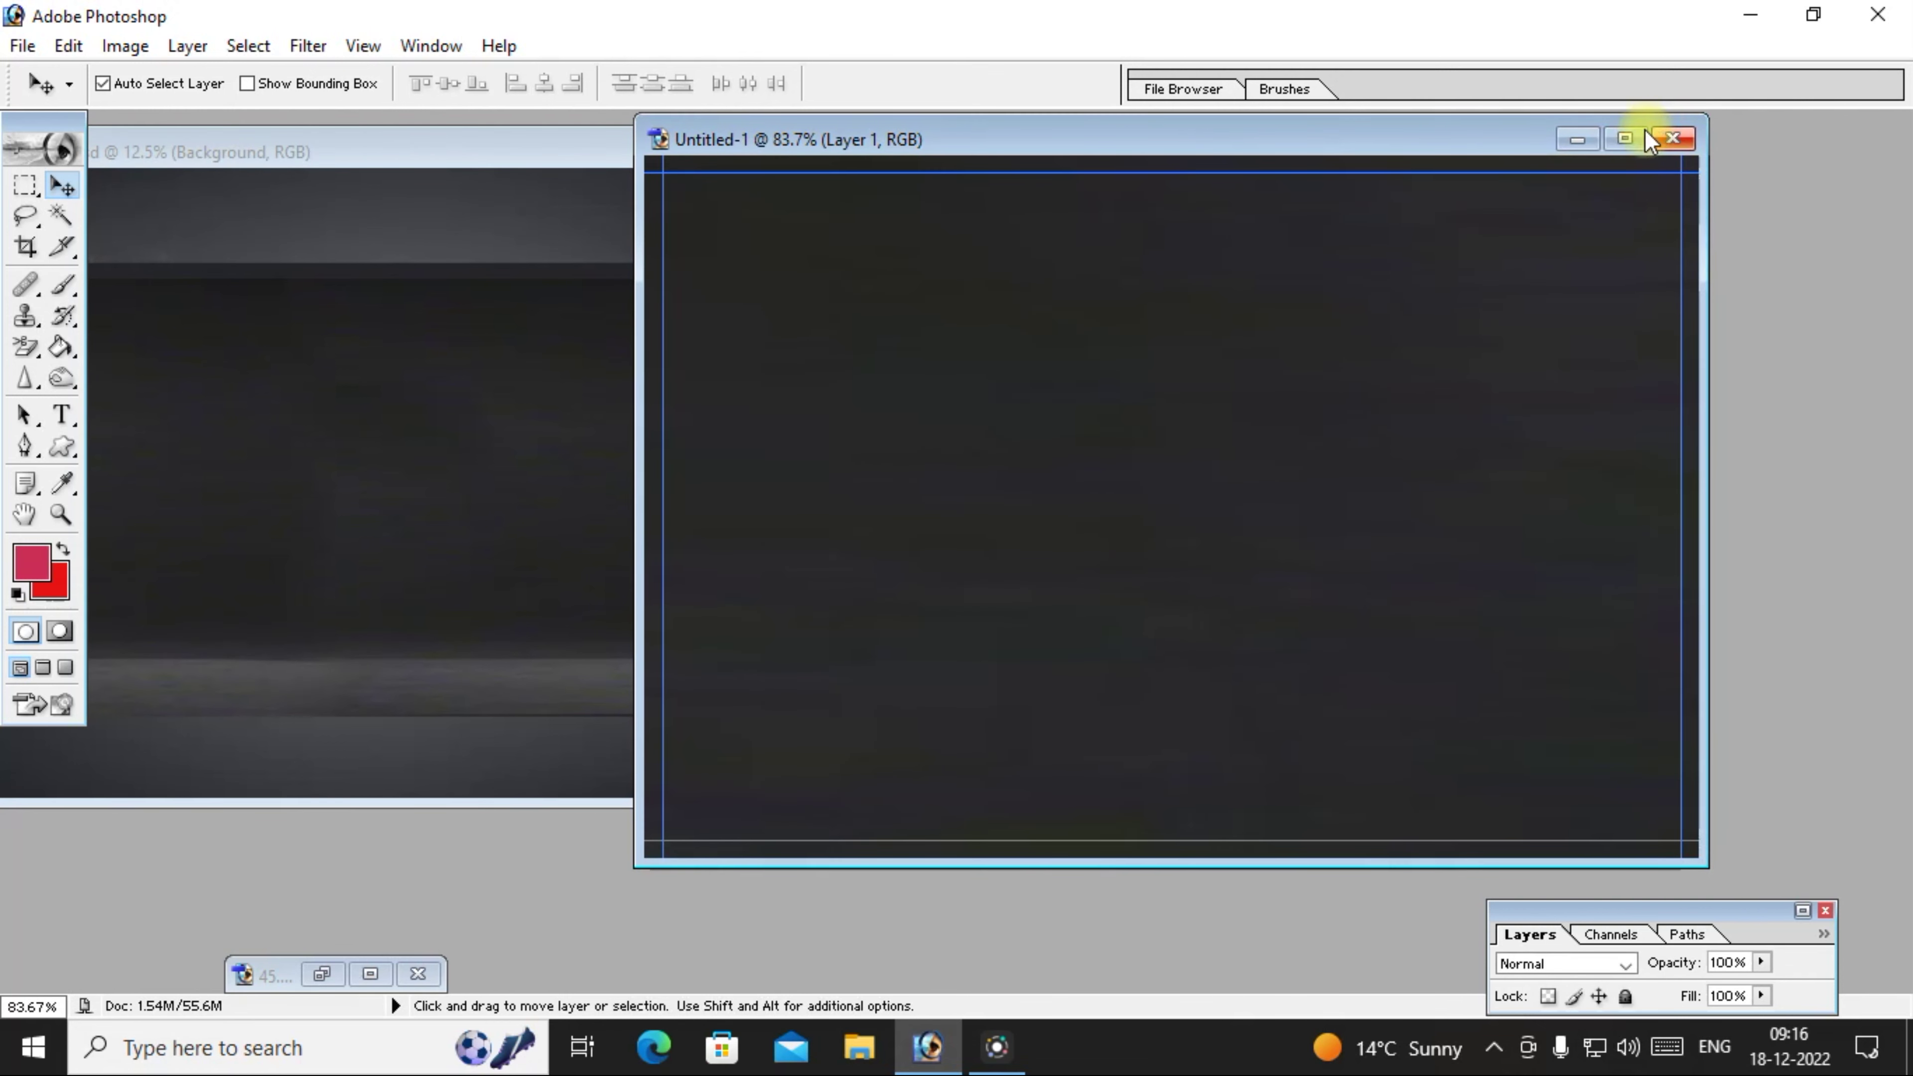
{"action": "left_click", "coordinate": [1626, 138]}
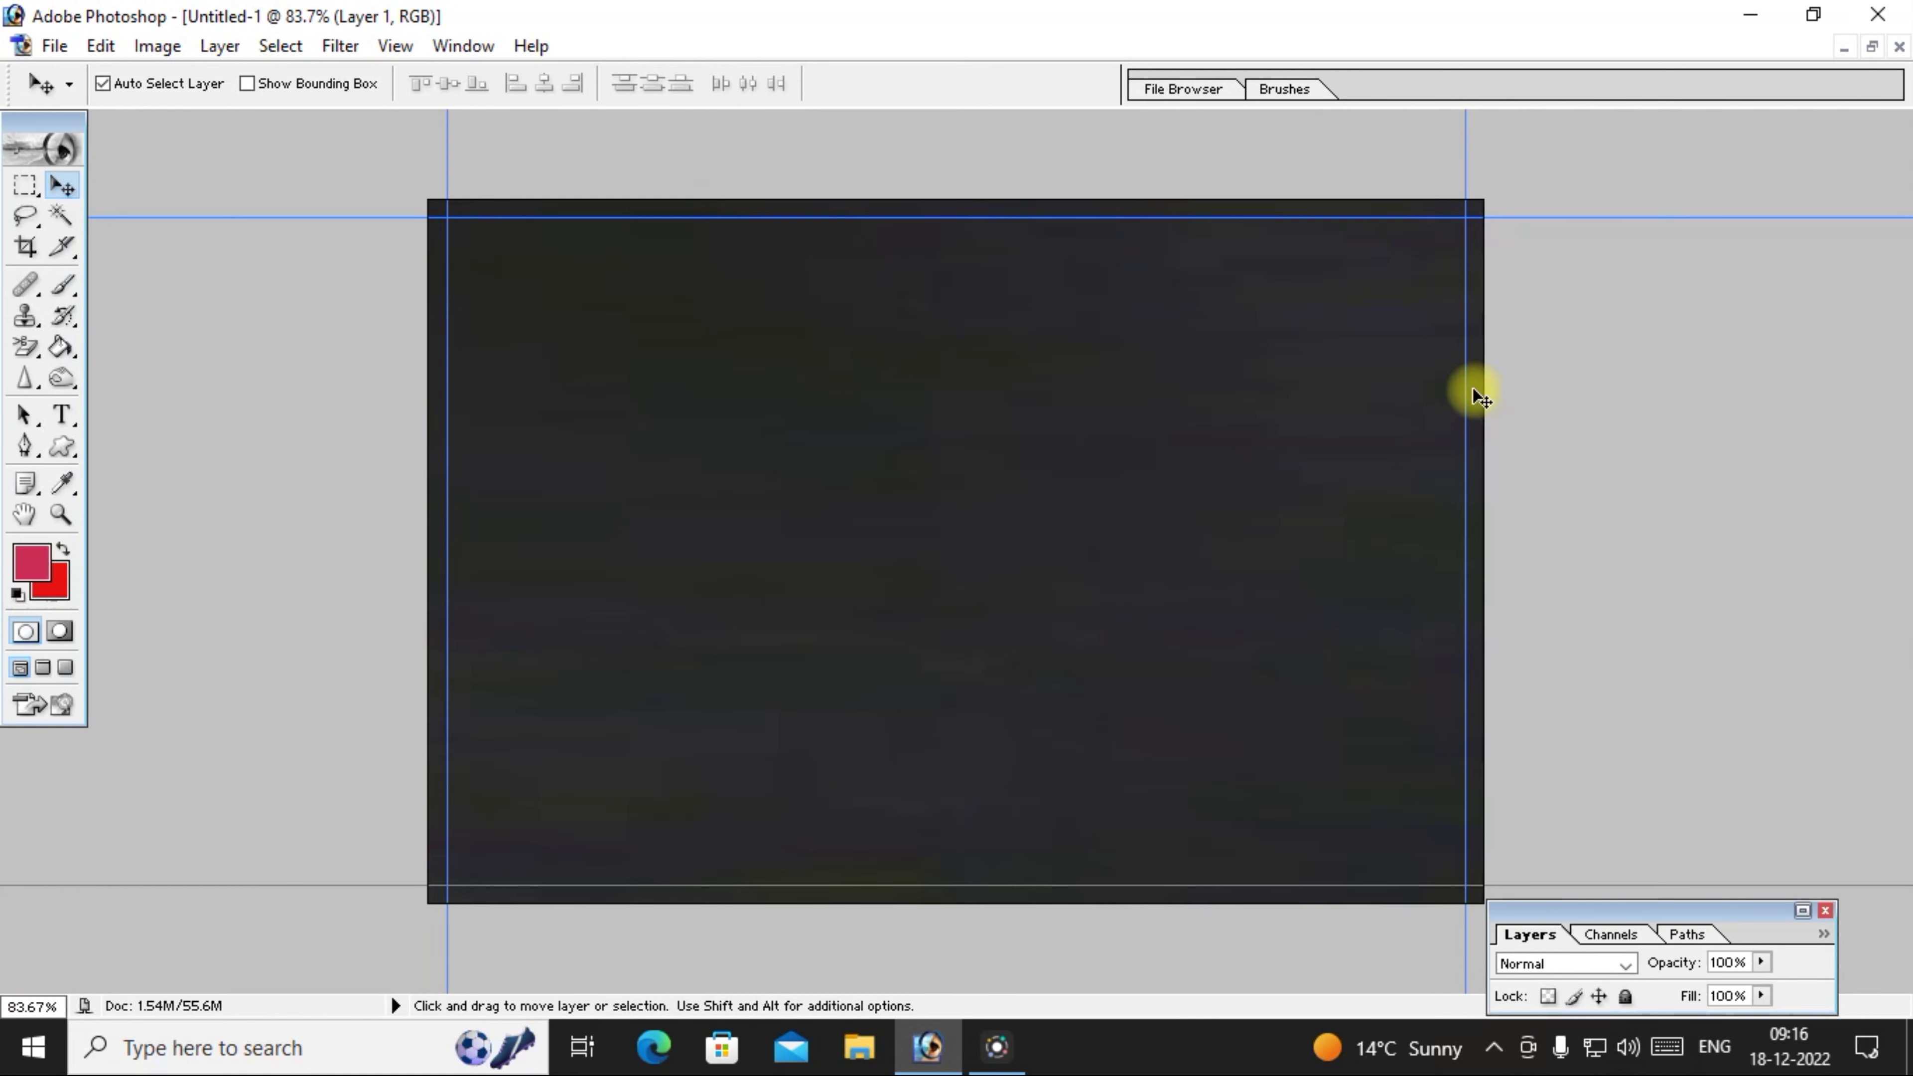
- Scale the striped background to 16.9% and position it to cover the card
{"action": "key", "text": "ctrl+t"}
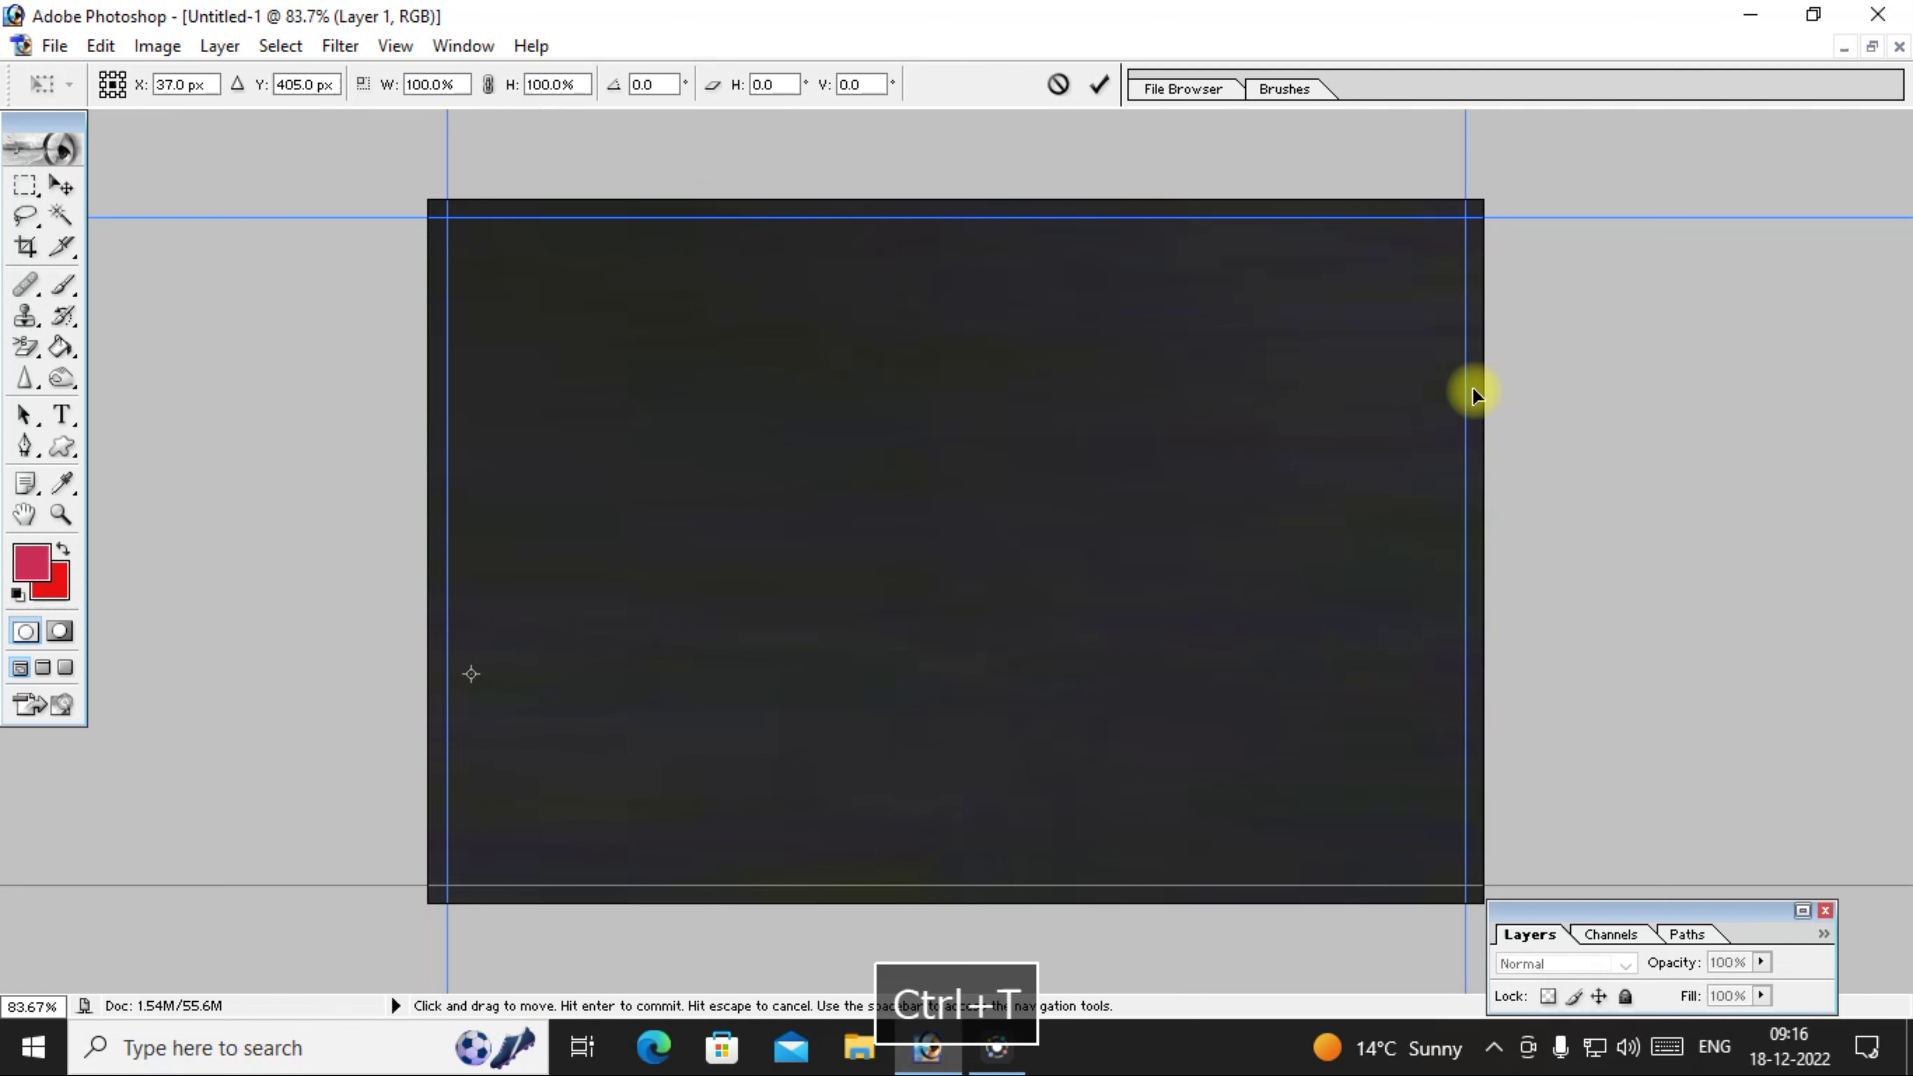
{"action": "key", "text": "ctrl+minus"}
{"action": "key", "text": "ctrl+minus"}
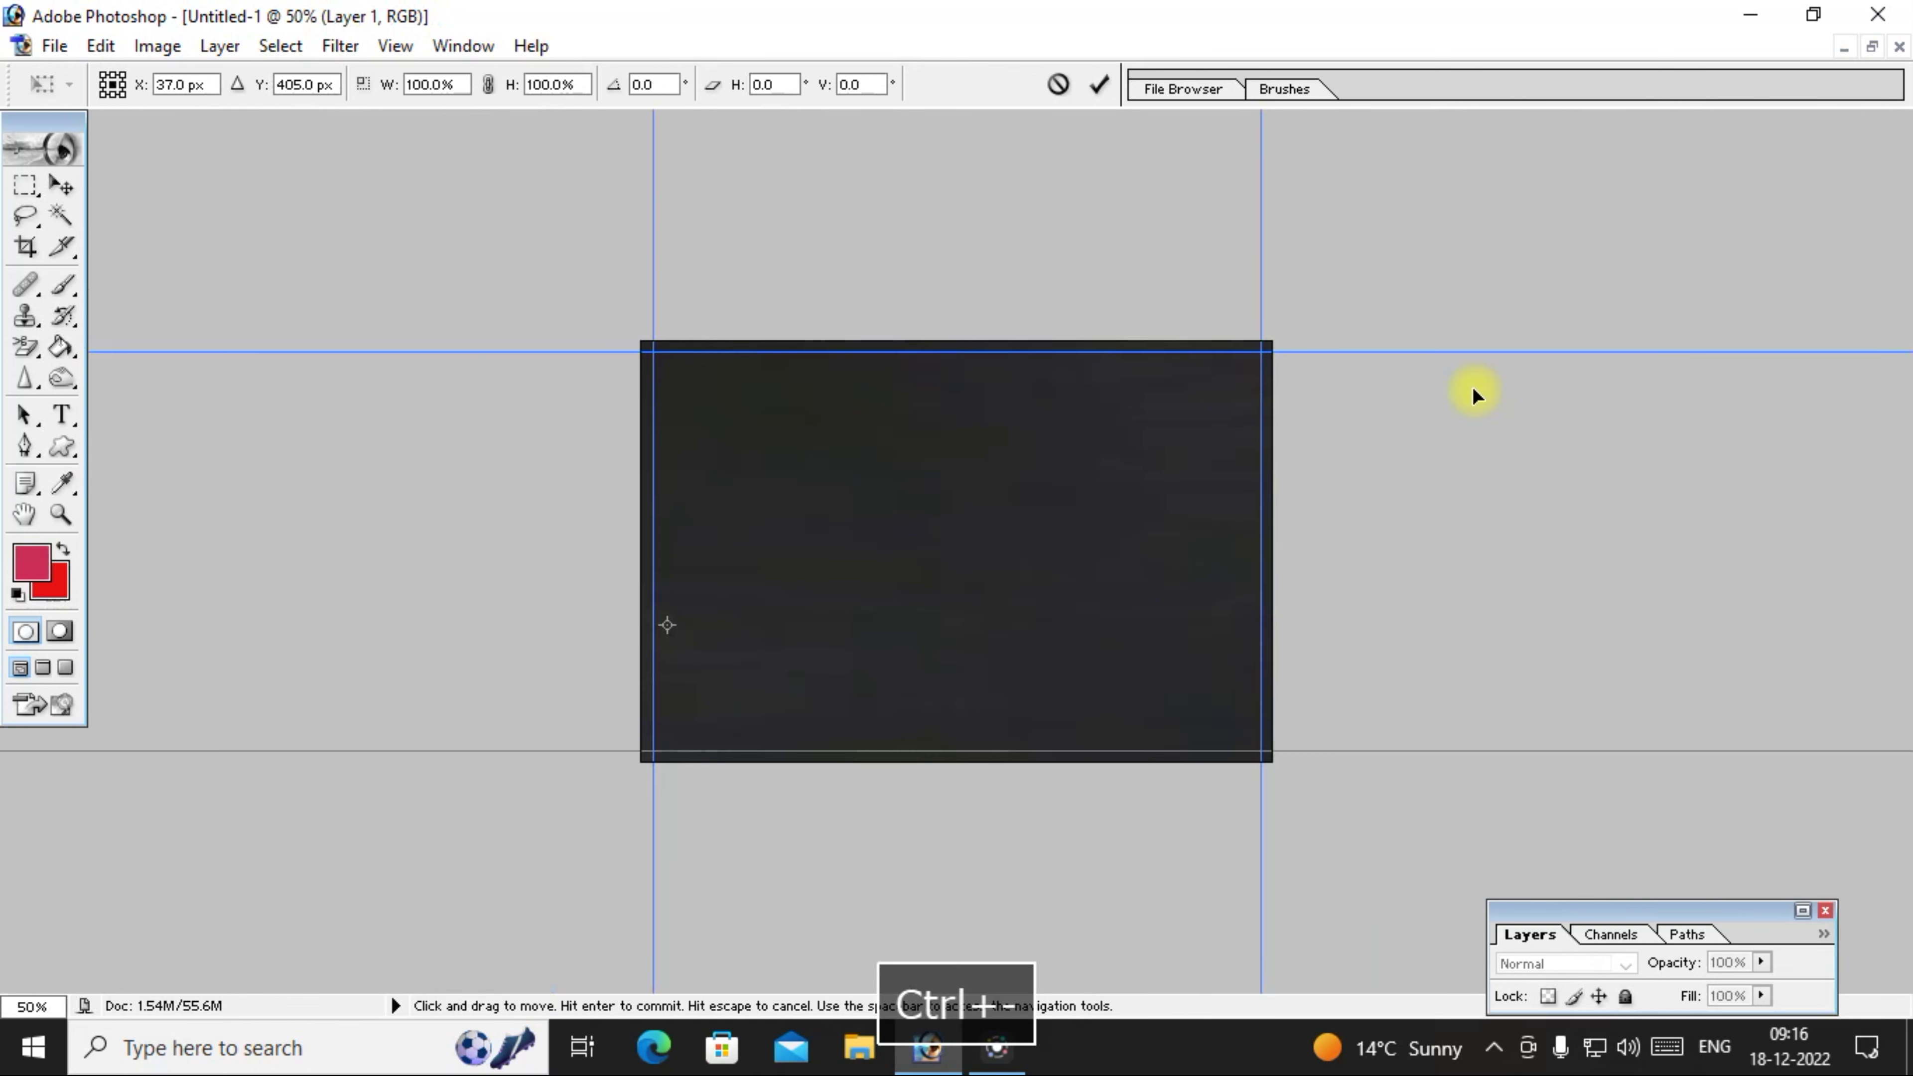
{"action": "key", "text": "ctrl+minus"}
{"action": "key", "text": "ctrl+minus"}
{"action": "key", "text": "ctrl+minus"}
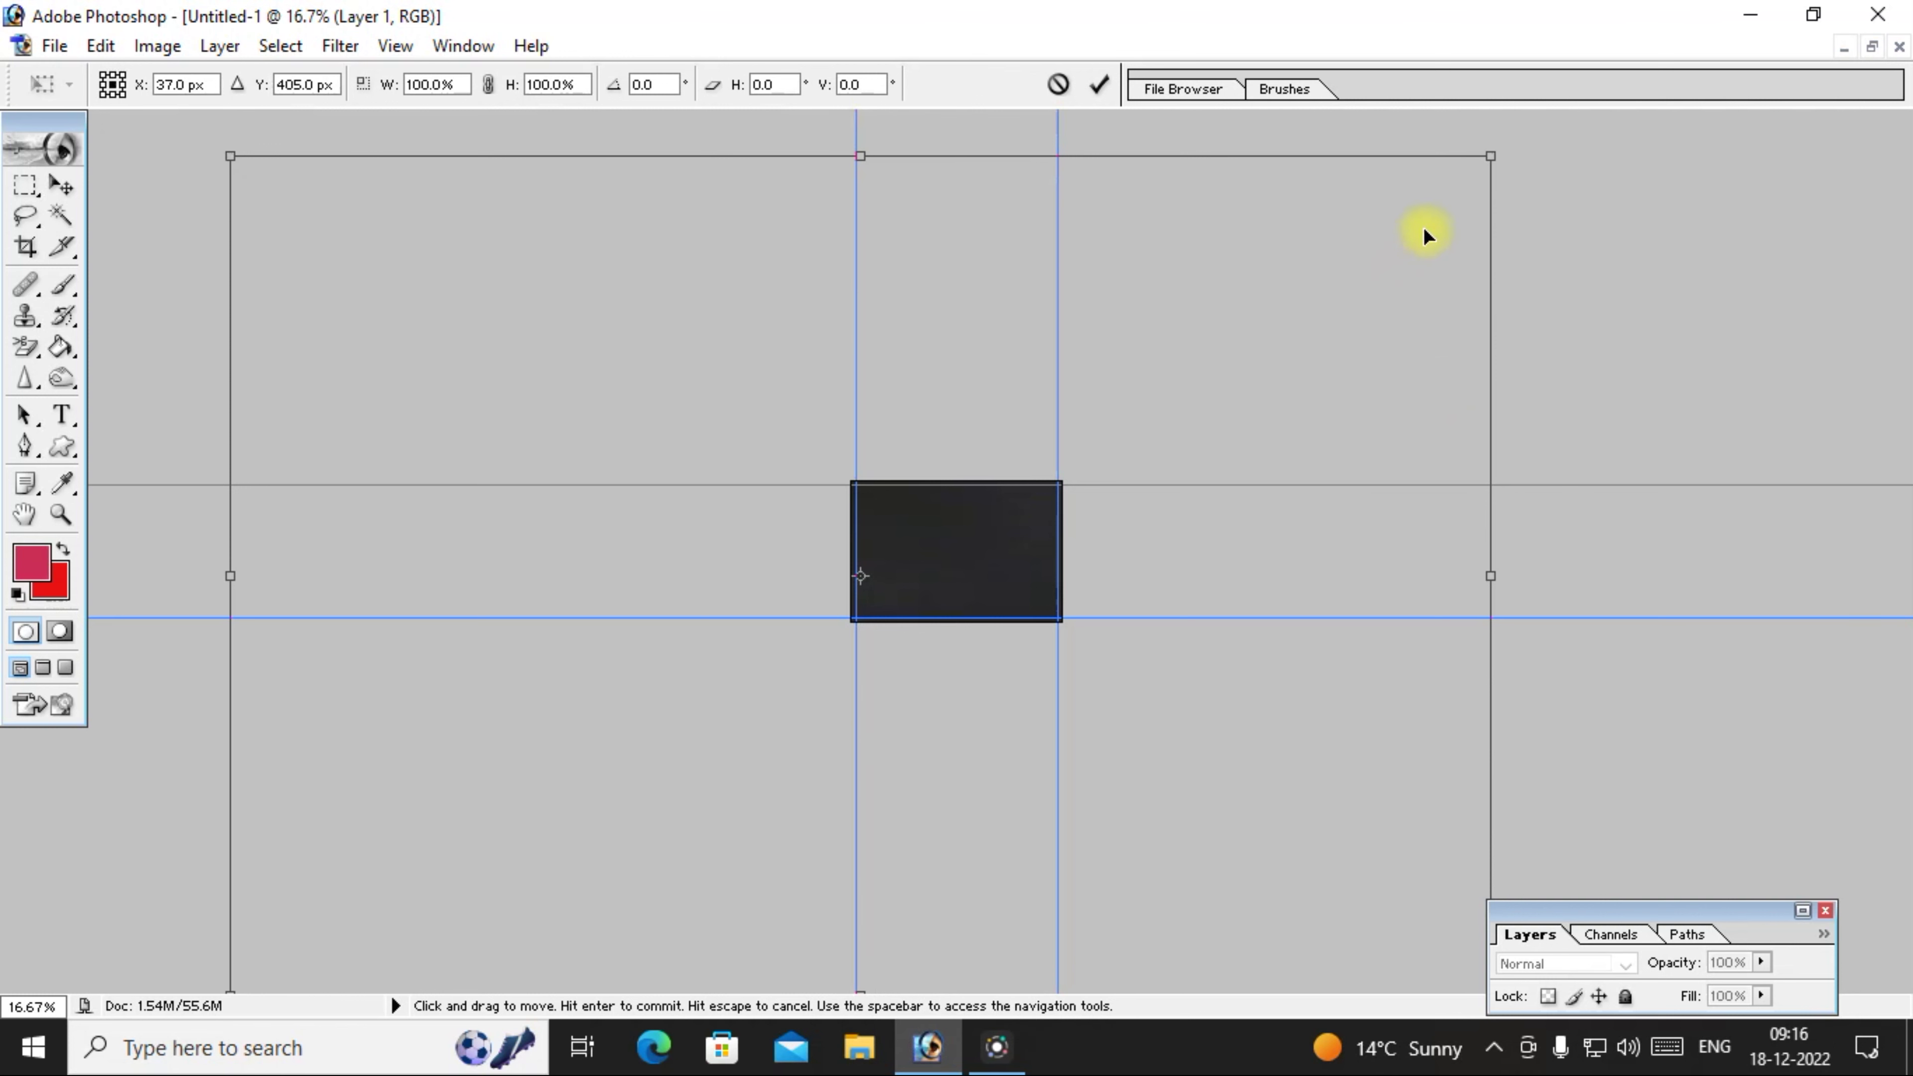
{"action": "left_click_drag", "start_coordinate": [1491, 154], "coordinate": [443, 855]}
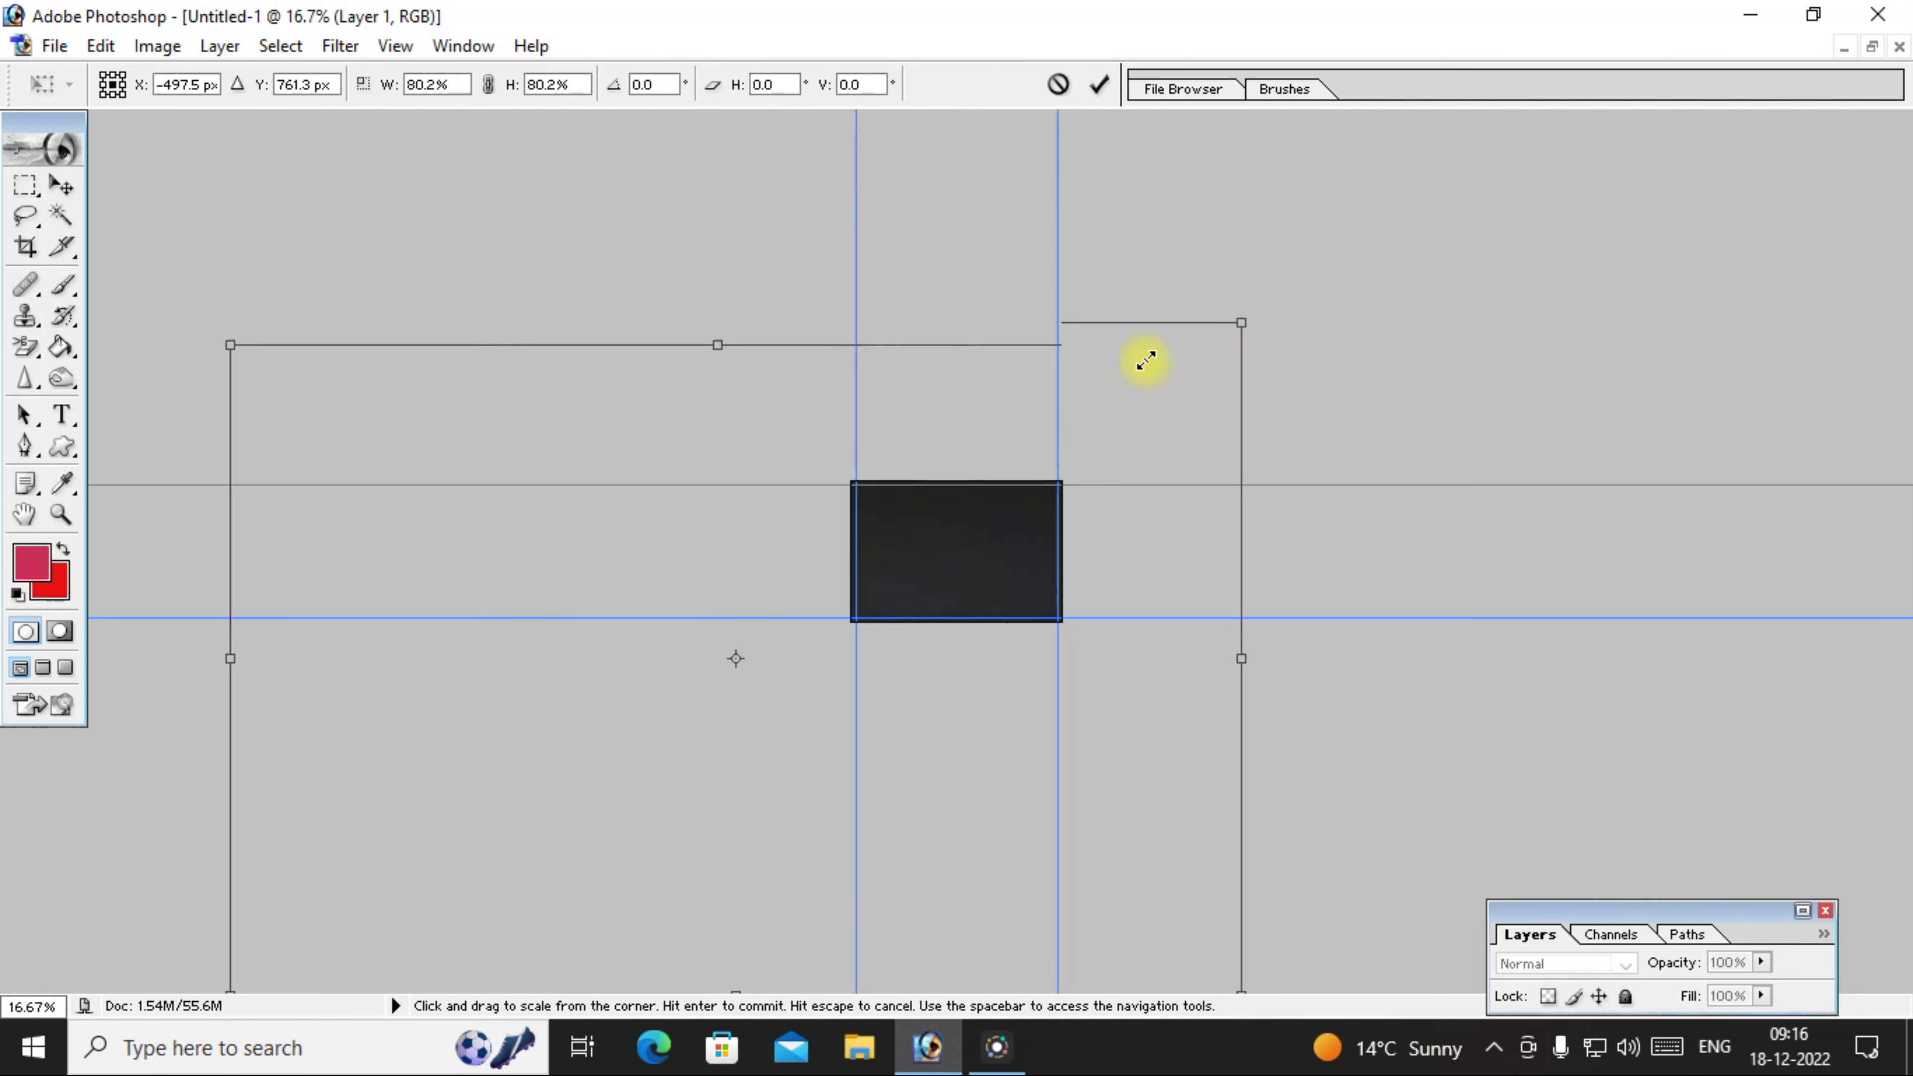
{"action": "mouse_move", "coordinate": [397, 897]}
{"action": "left_mouse_down"}
{"action": "mouse_move", "coordinate": [1037, 521]}
{"action": "mouse_move", "coordinate": [1019, 523]}
{"action": "left_mouse_up"}
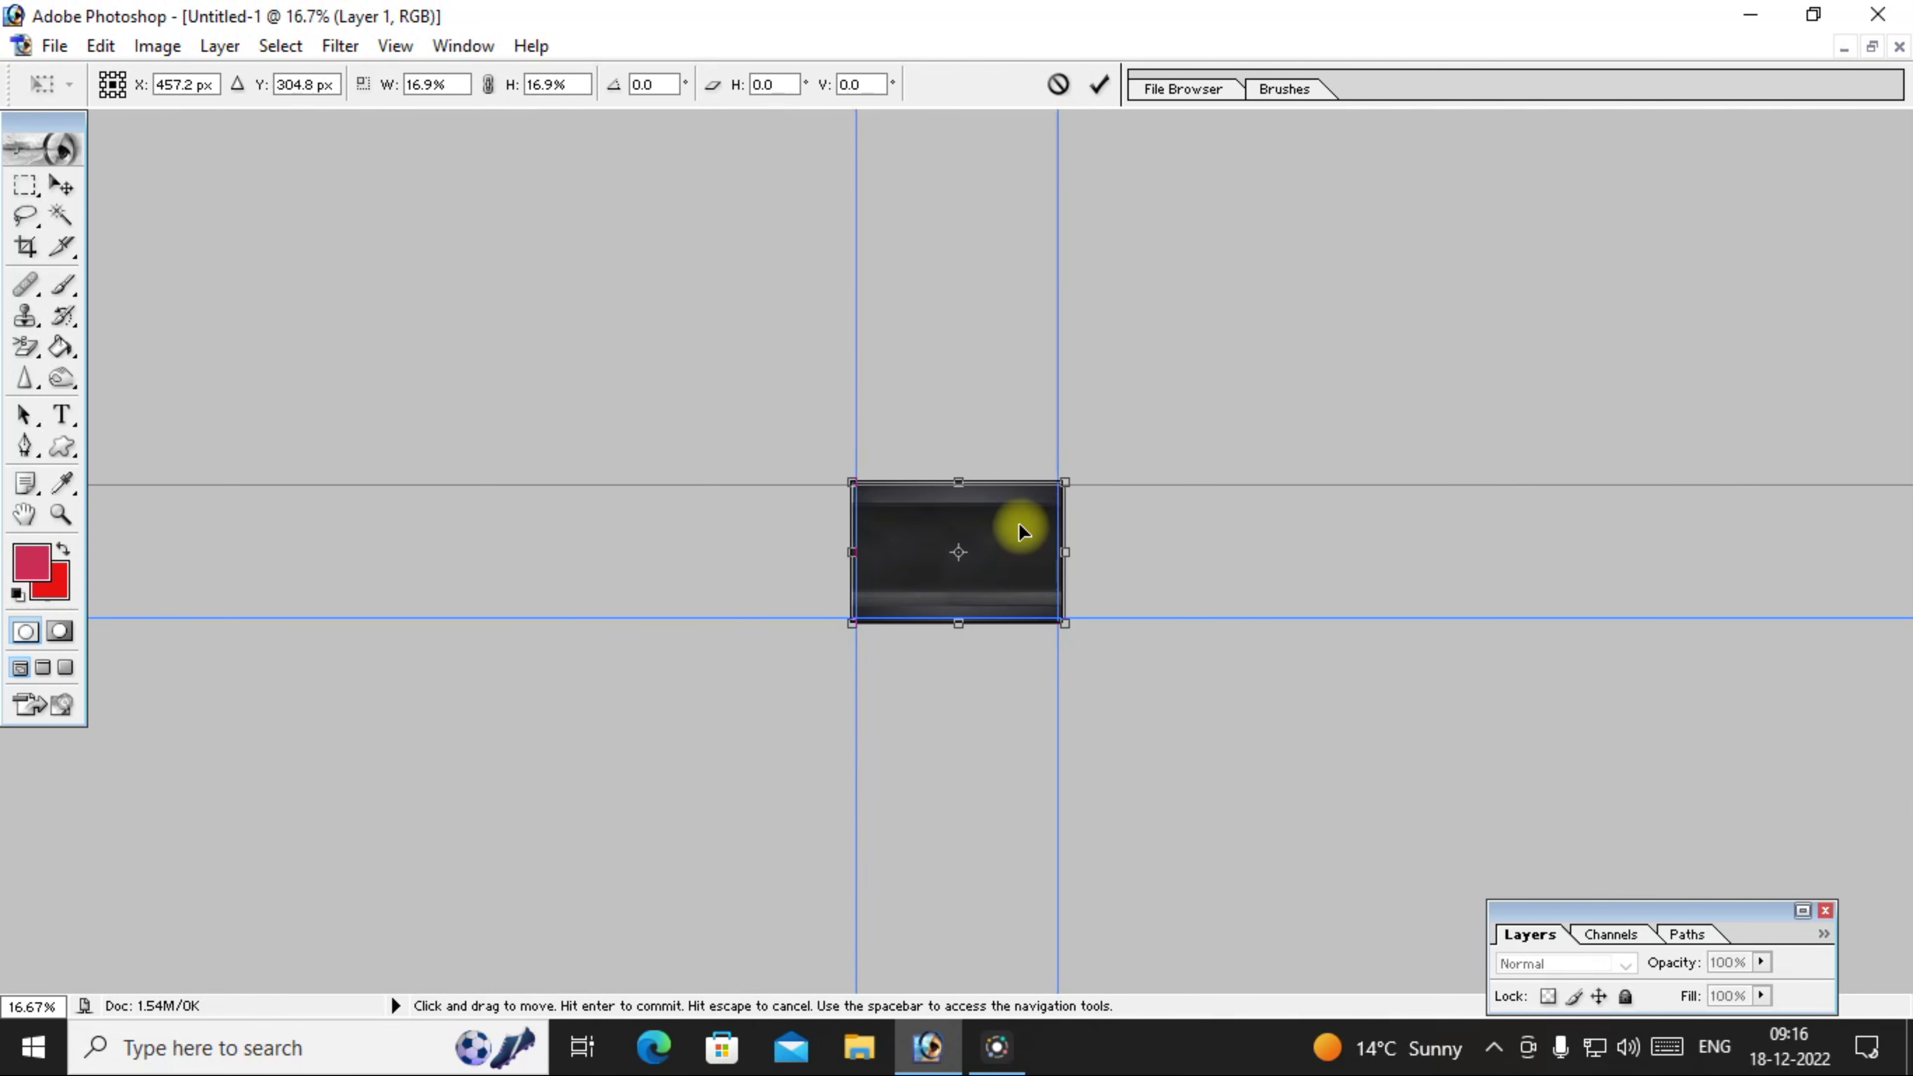
{"action": "key", "text": "ctrl+equal"}
{"action": "key", "text": "ctrl+equal"}
{"action": "key", "text": "ctrl+equal"}
{"action": "key", "text": "ctrl+equal"}
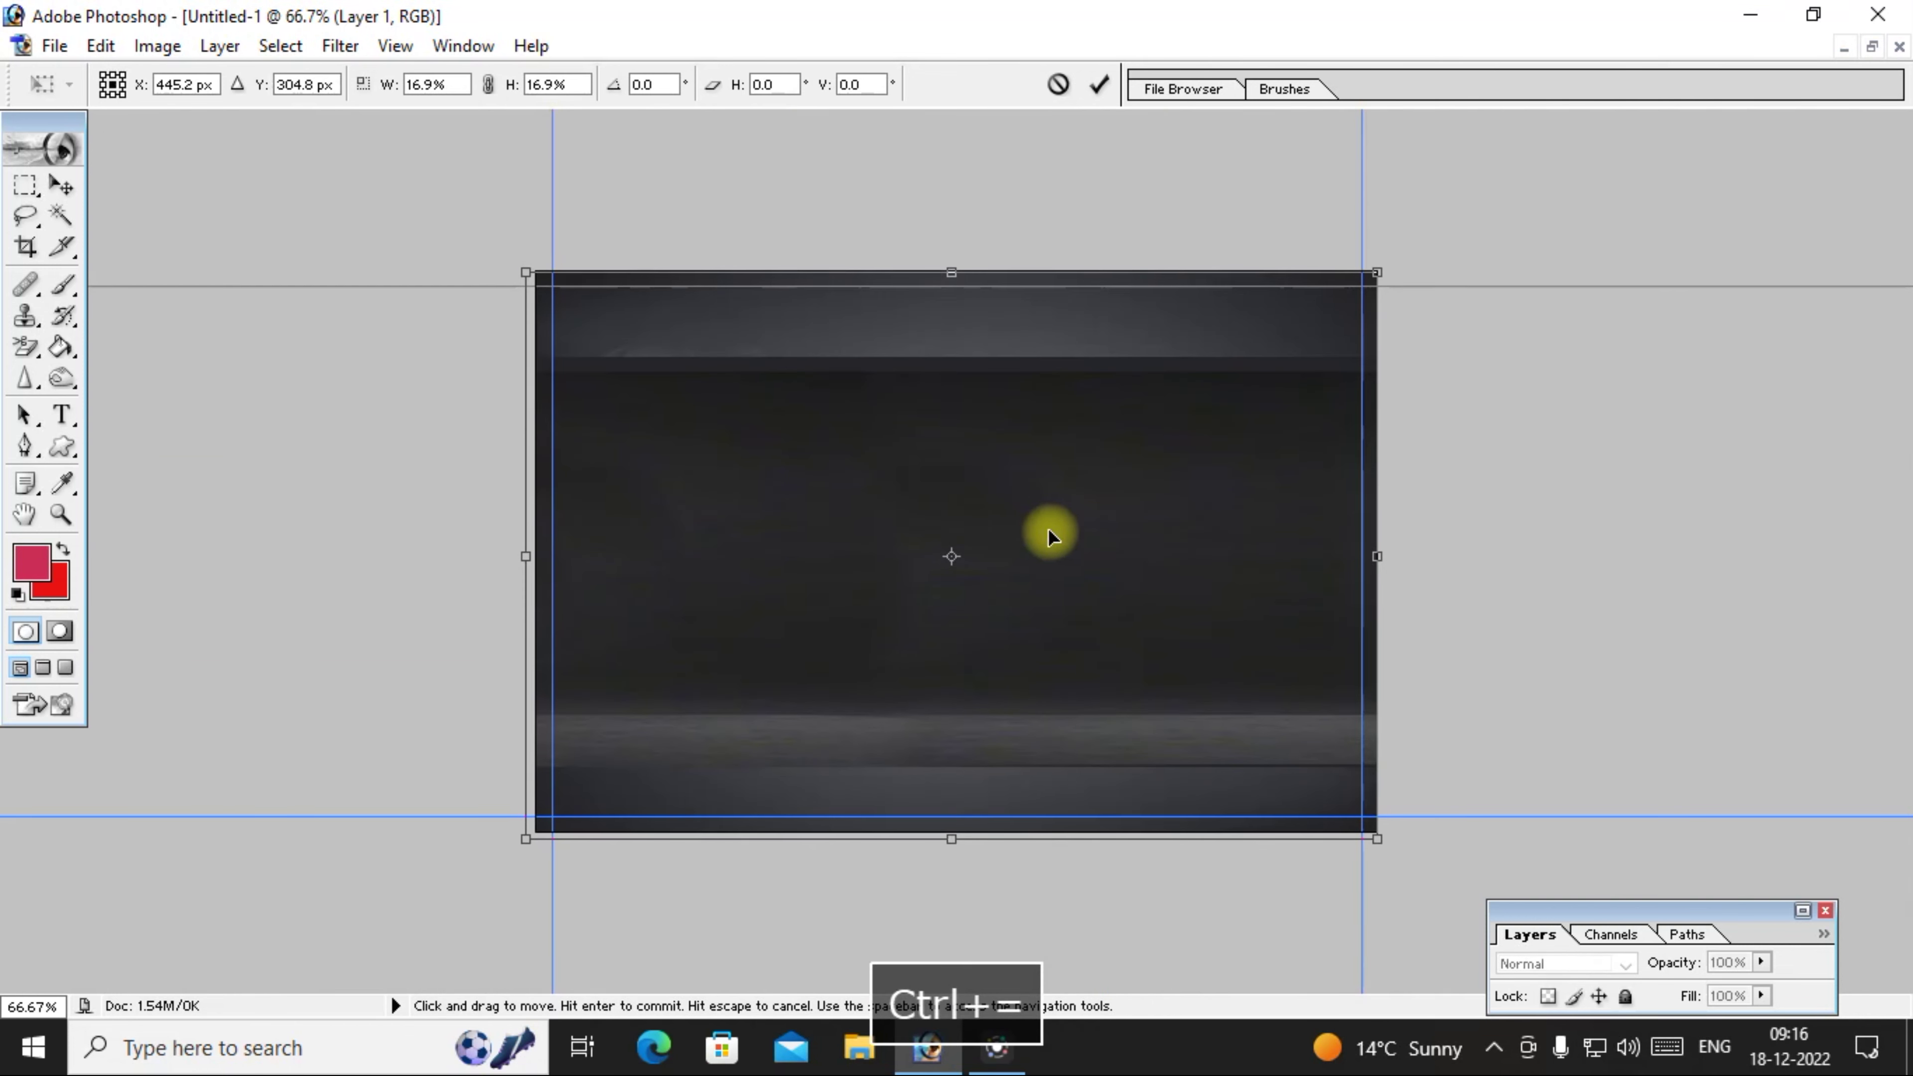
{"action": "key", "text": "Return"}
{"action": "left_click", "coordinate": [1872, 46]}
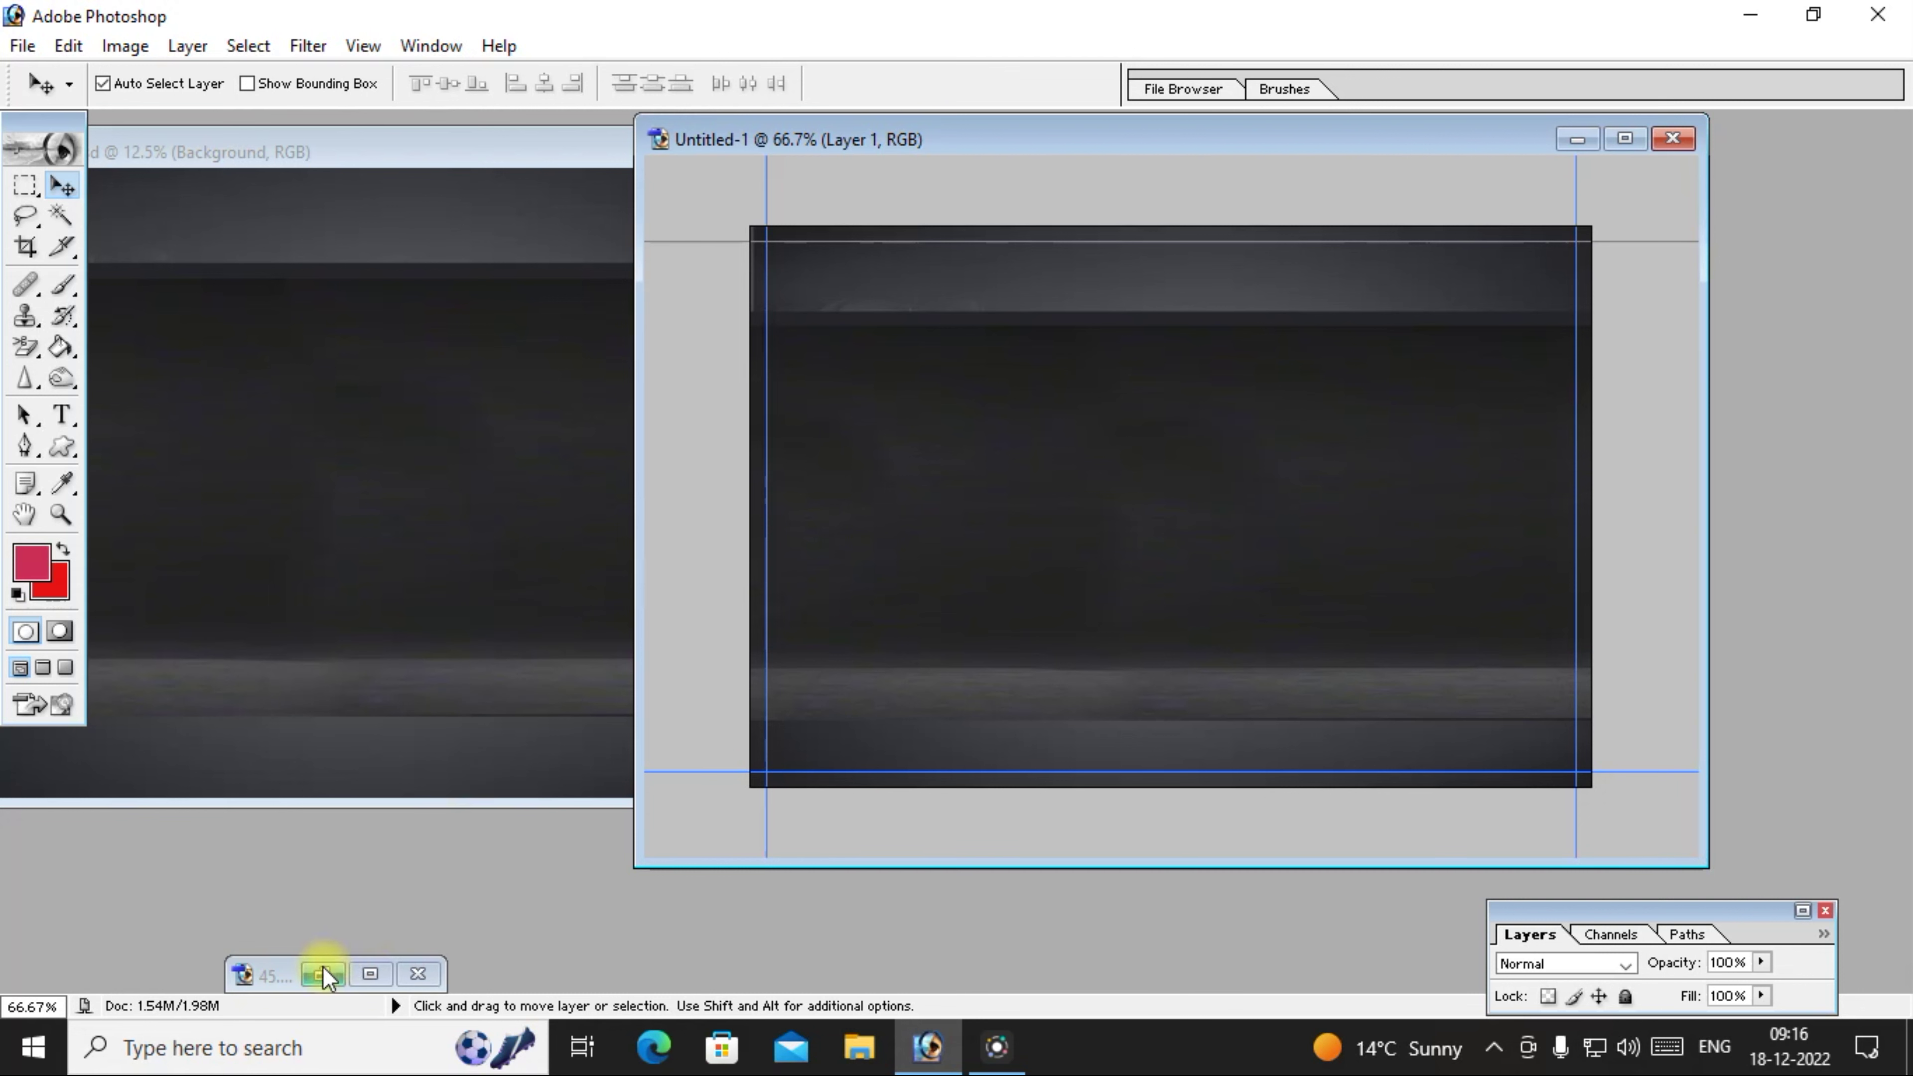
{"action": "left_click", "coordinate": [324, 972]}
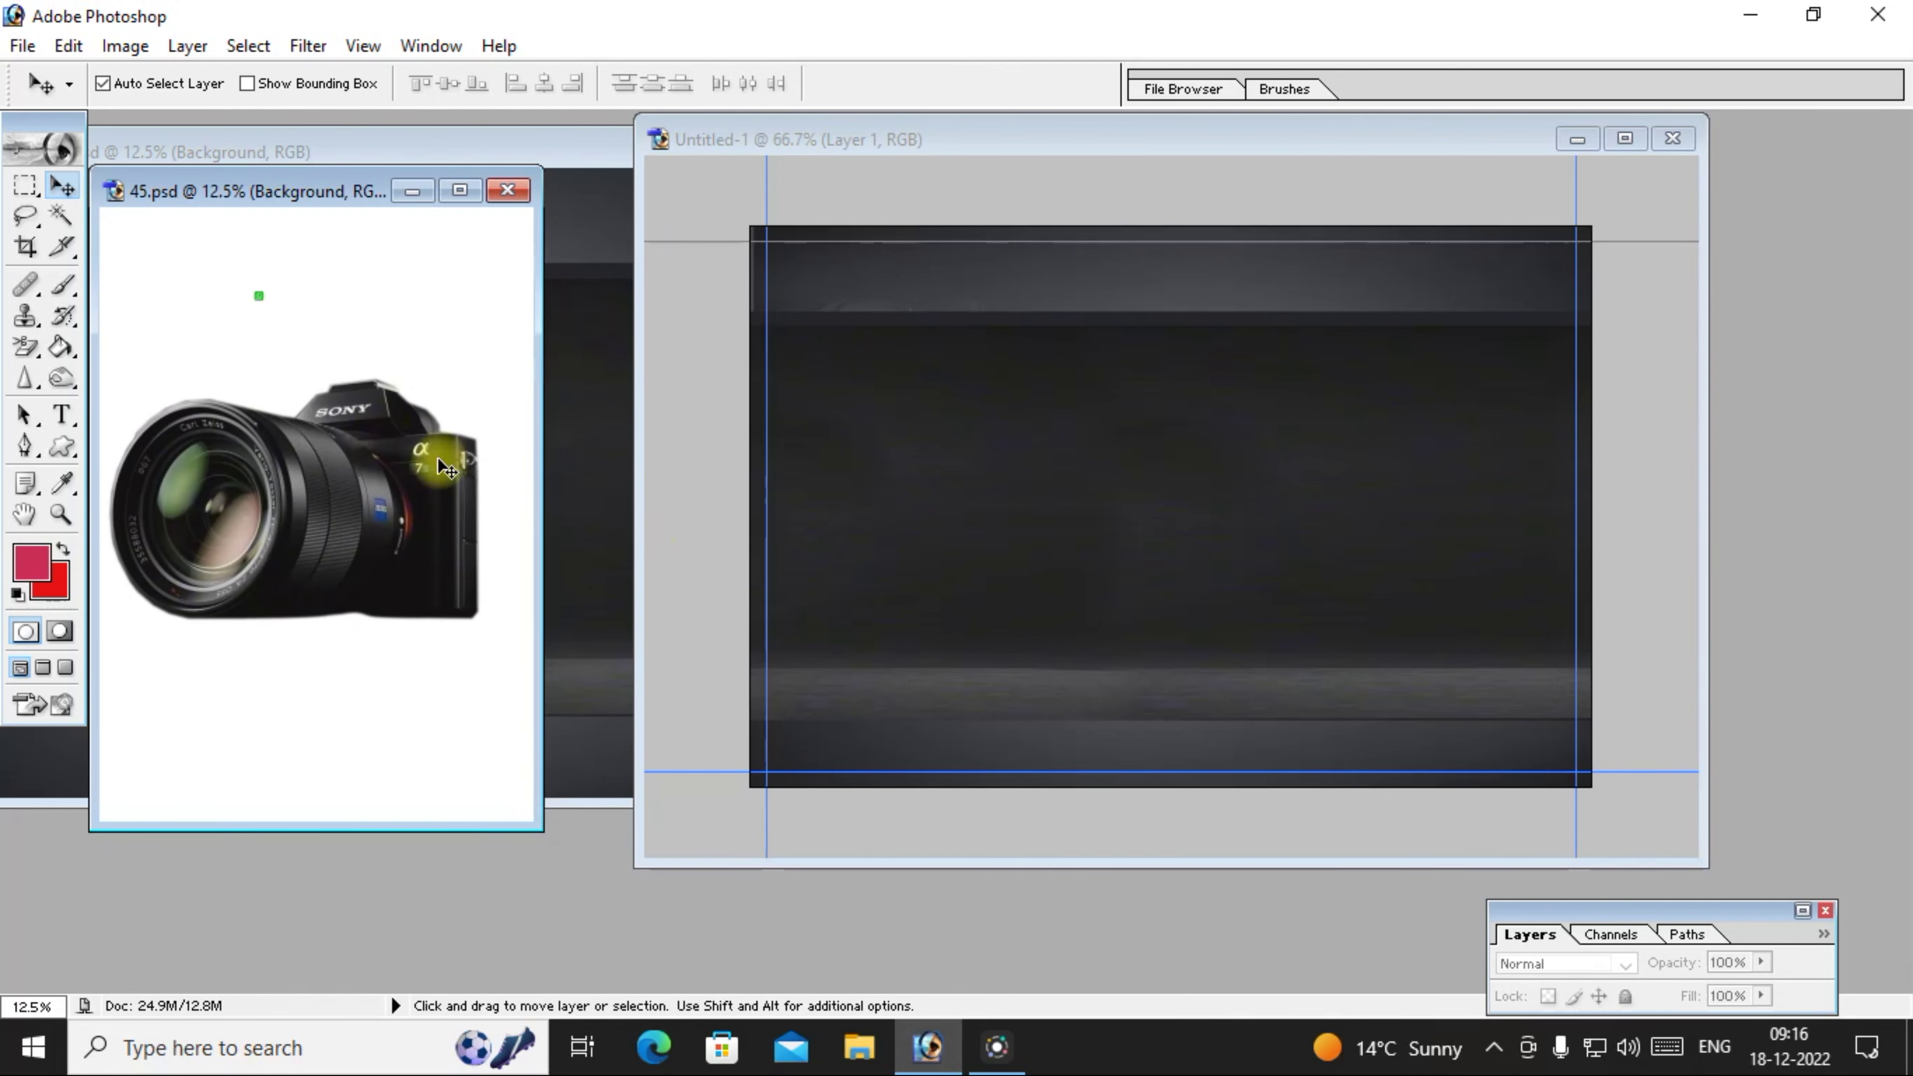
- Copy the Sony camera from 45.psd into the card, scaled to 24%, on the right side
{"action": "mouse_move", "coordinate": [287, 486]}
{"action": "left_mouse_down"}
{"action": "mouse_move", "coordinate": [274, 469]}
{"action": "mouse_move", "coordinate": [1271, 455]}
{"action": "left_mouse_up"}
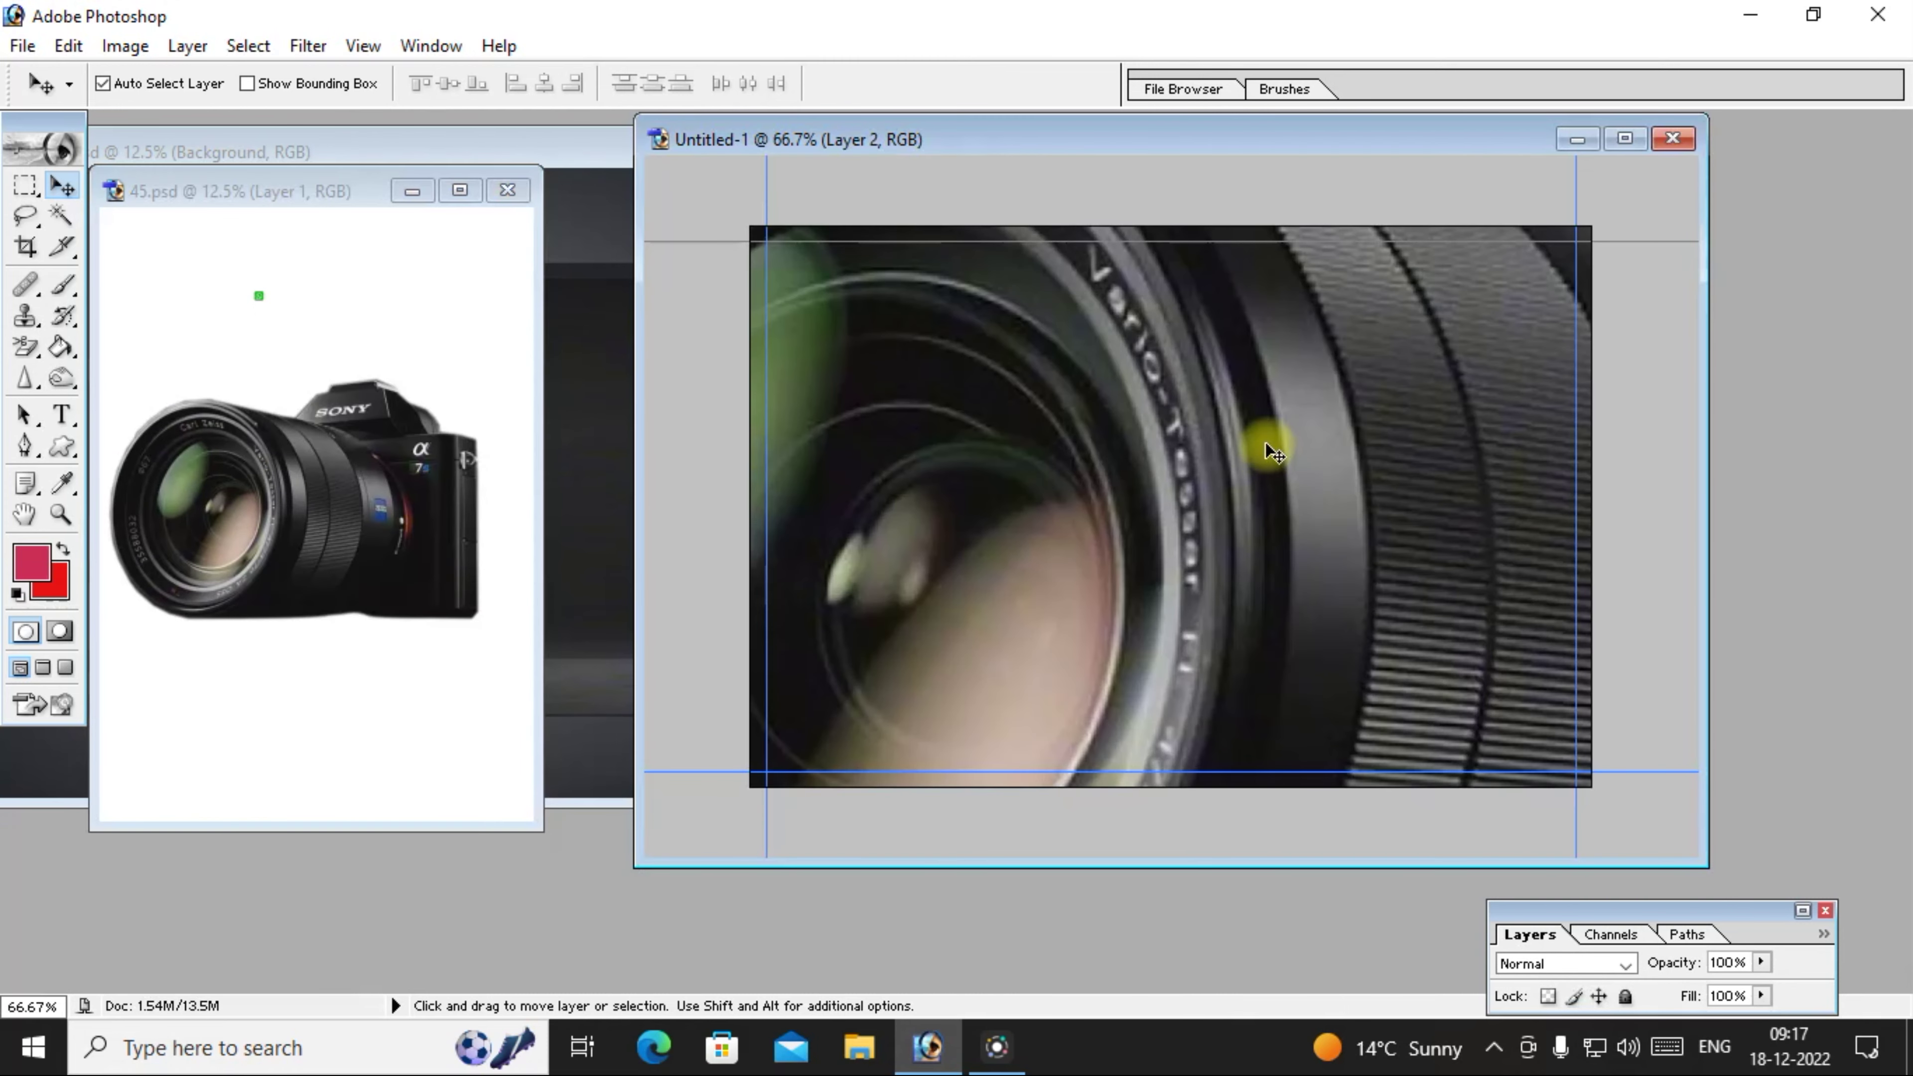
{"action": "key", "text": "ctrl+t"}
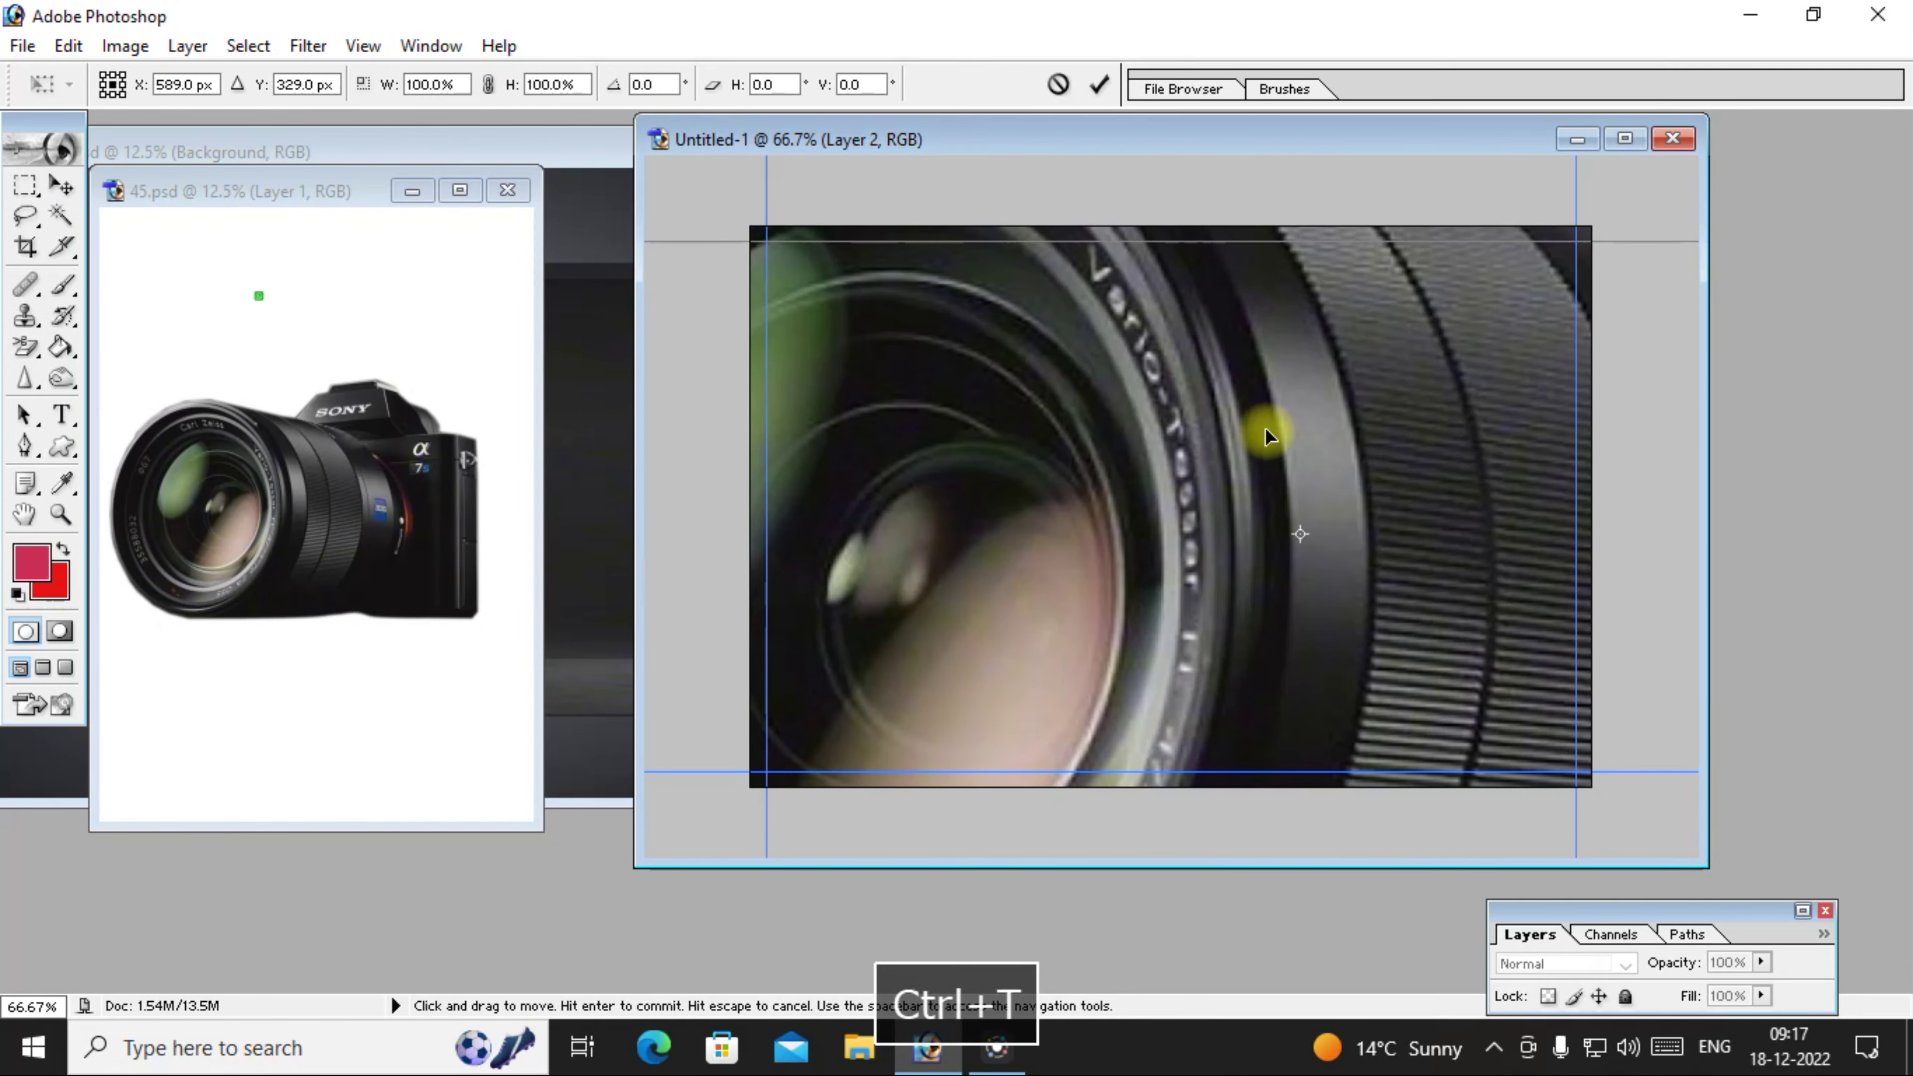
{"action": "key", "text": "ctrl+minus"}
{"action": "key", "text": "ctrl+minus"}
{"action": "key", "text": "ctrl+minus"}
{"action": "key", "text": "ctrl+minus"}
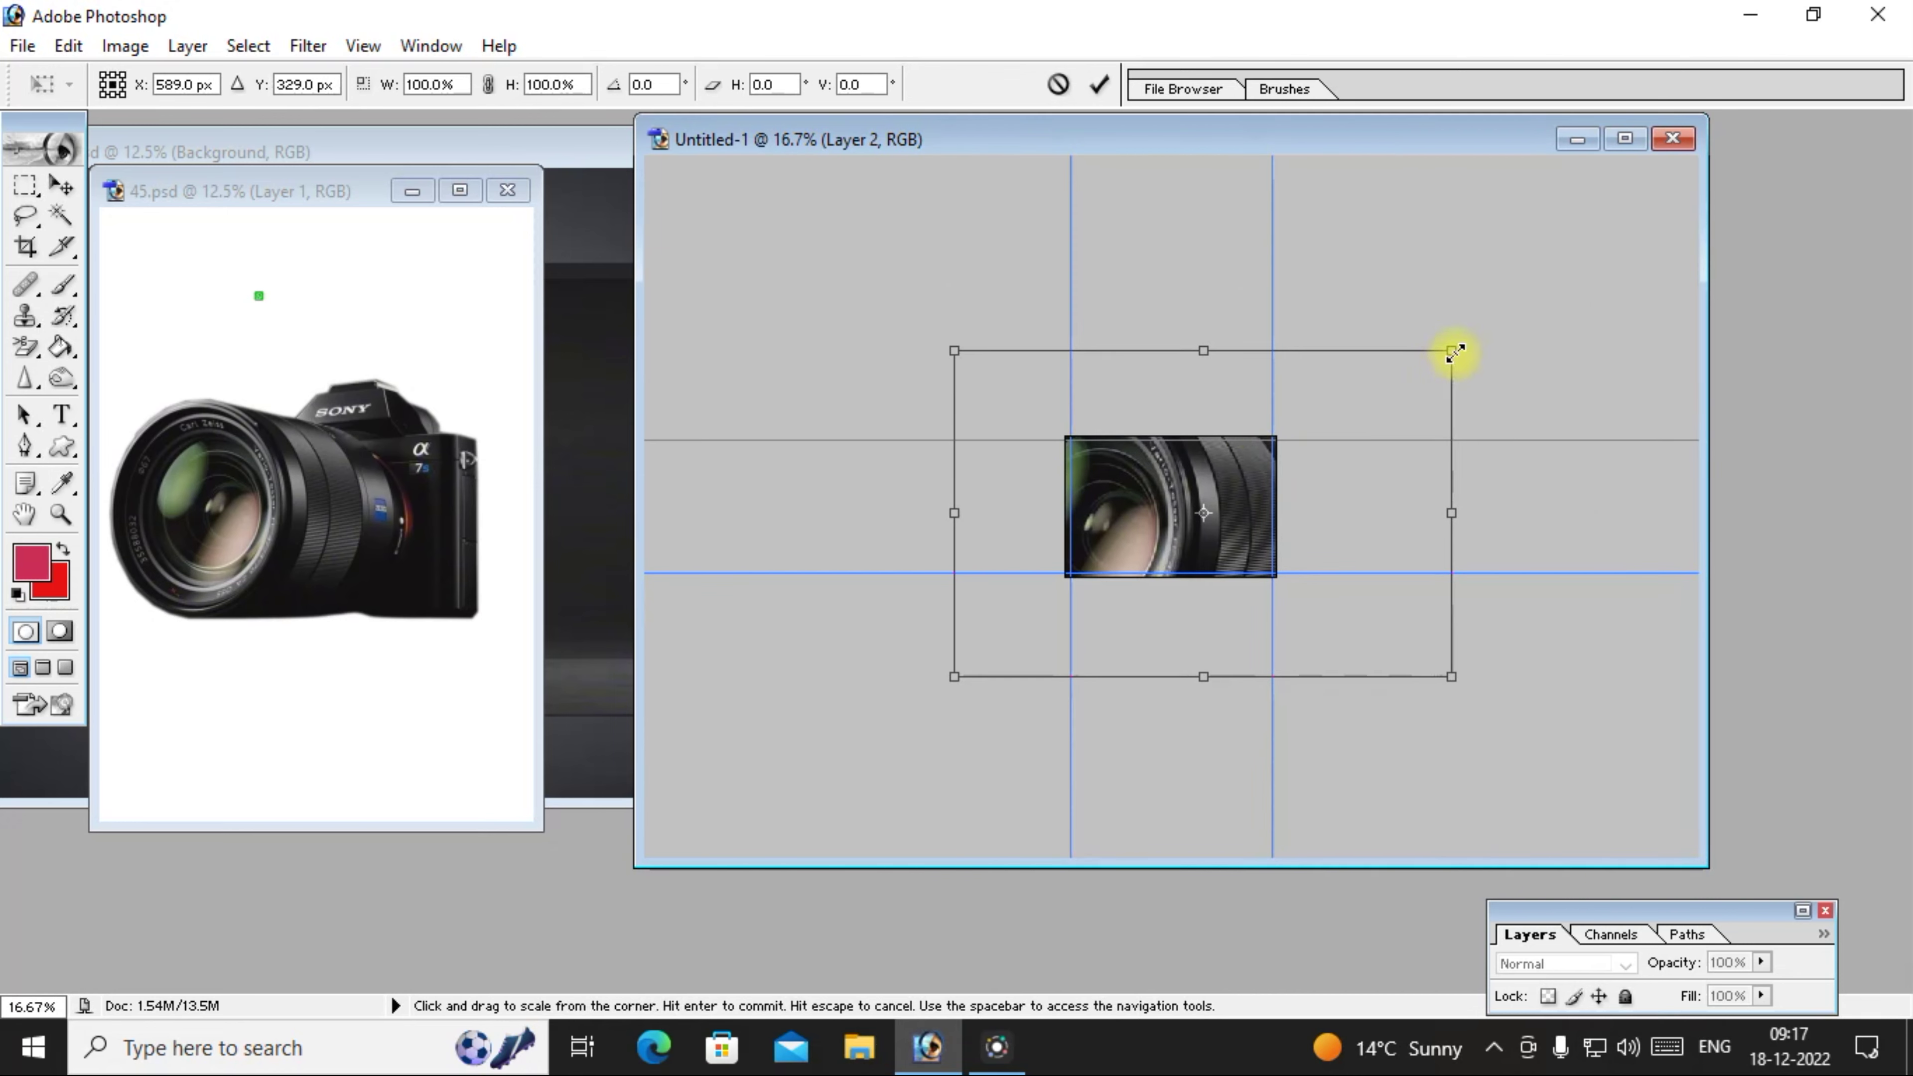
{"action": "left_click_drag", "start_coordinate": [1447, 359], "coordinate": [1073, 598]}
{"action": "key", "text": "ctrl+plus"}
{"action": "key", "text": "ctrl+plus"}
{"action": "key", "text": "ctrl+plus"}
{"action": "left_click_drag", "start_coordinate": [1268, 532], "coordinate": [1328, 530]}
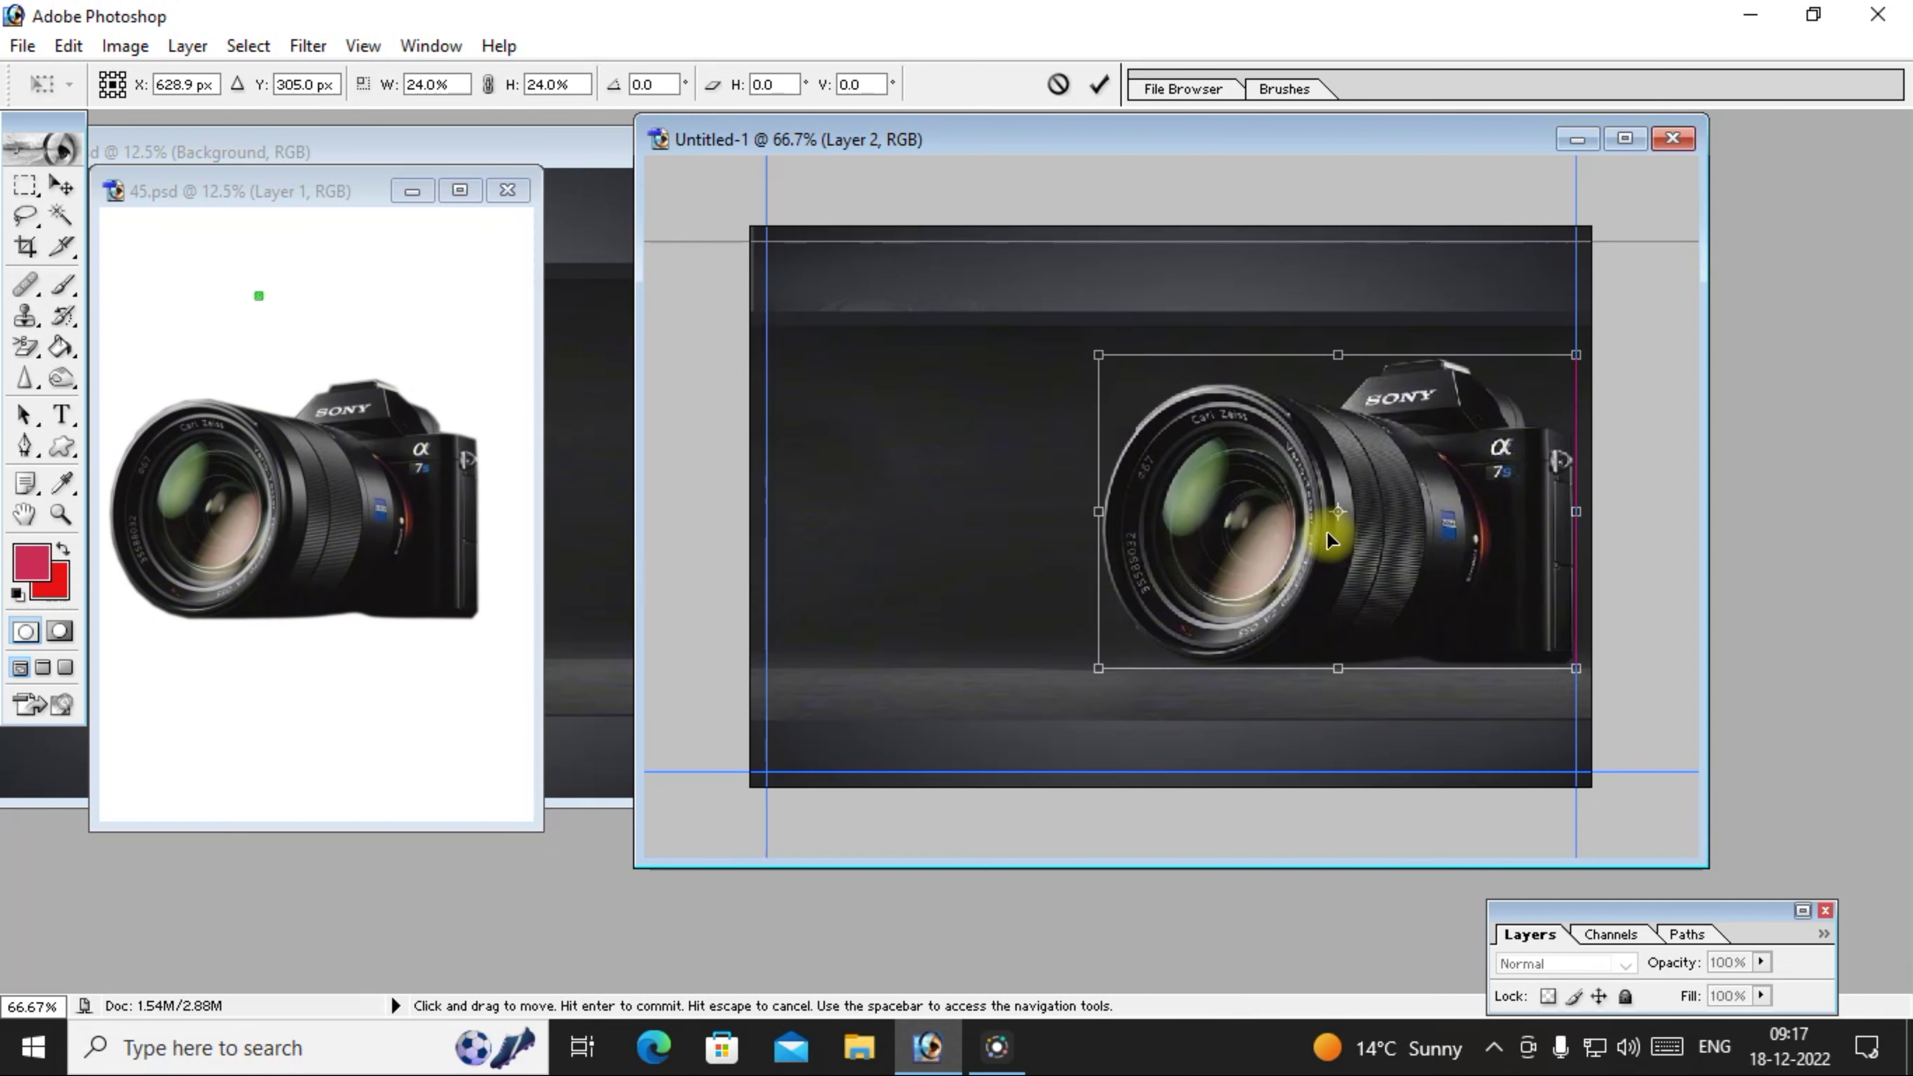
{"action": "key", "text": "Return"}
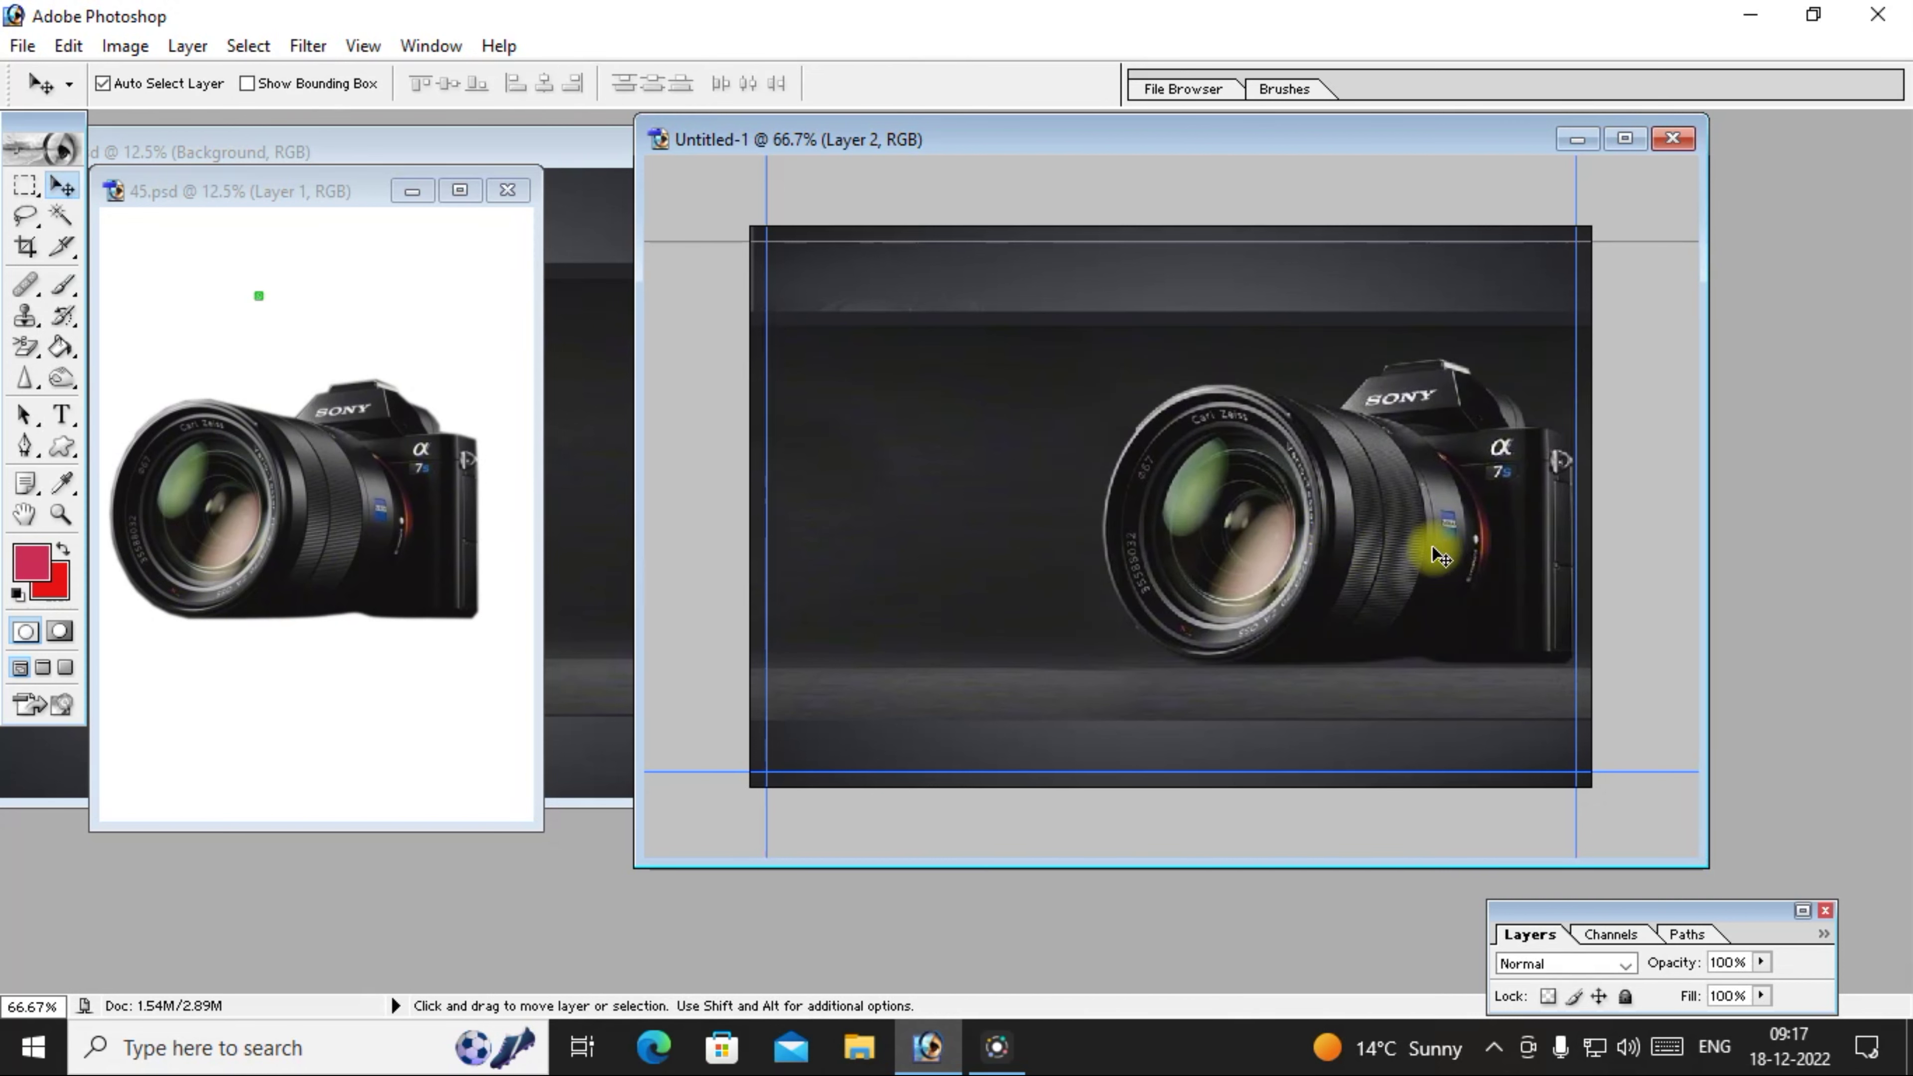
{"action": "left_click", "coordinate": [994, 422]}
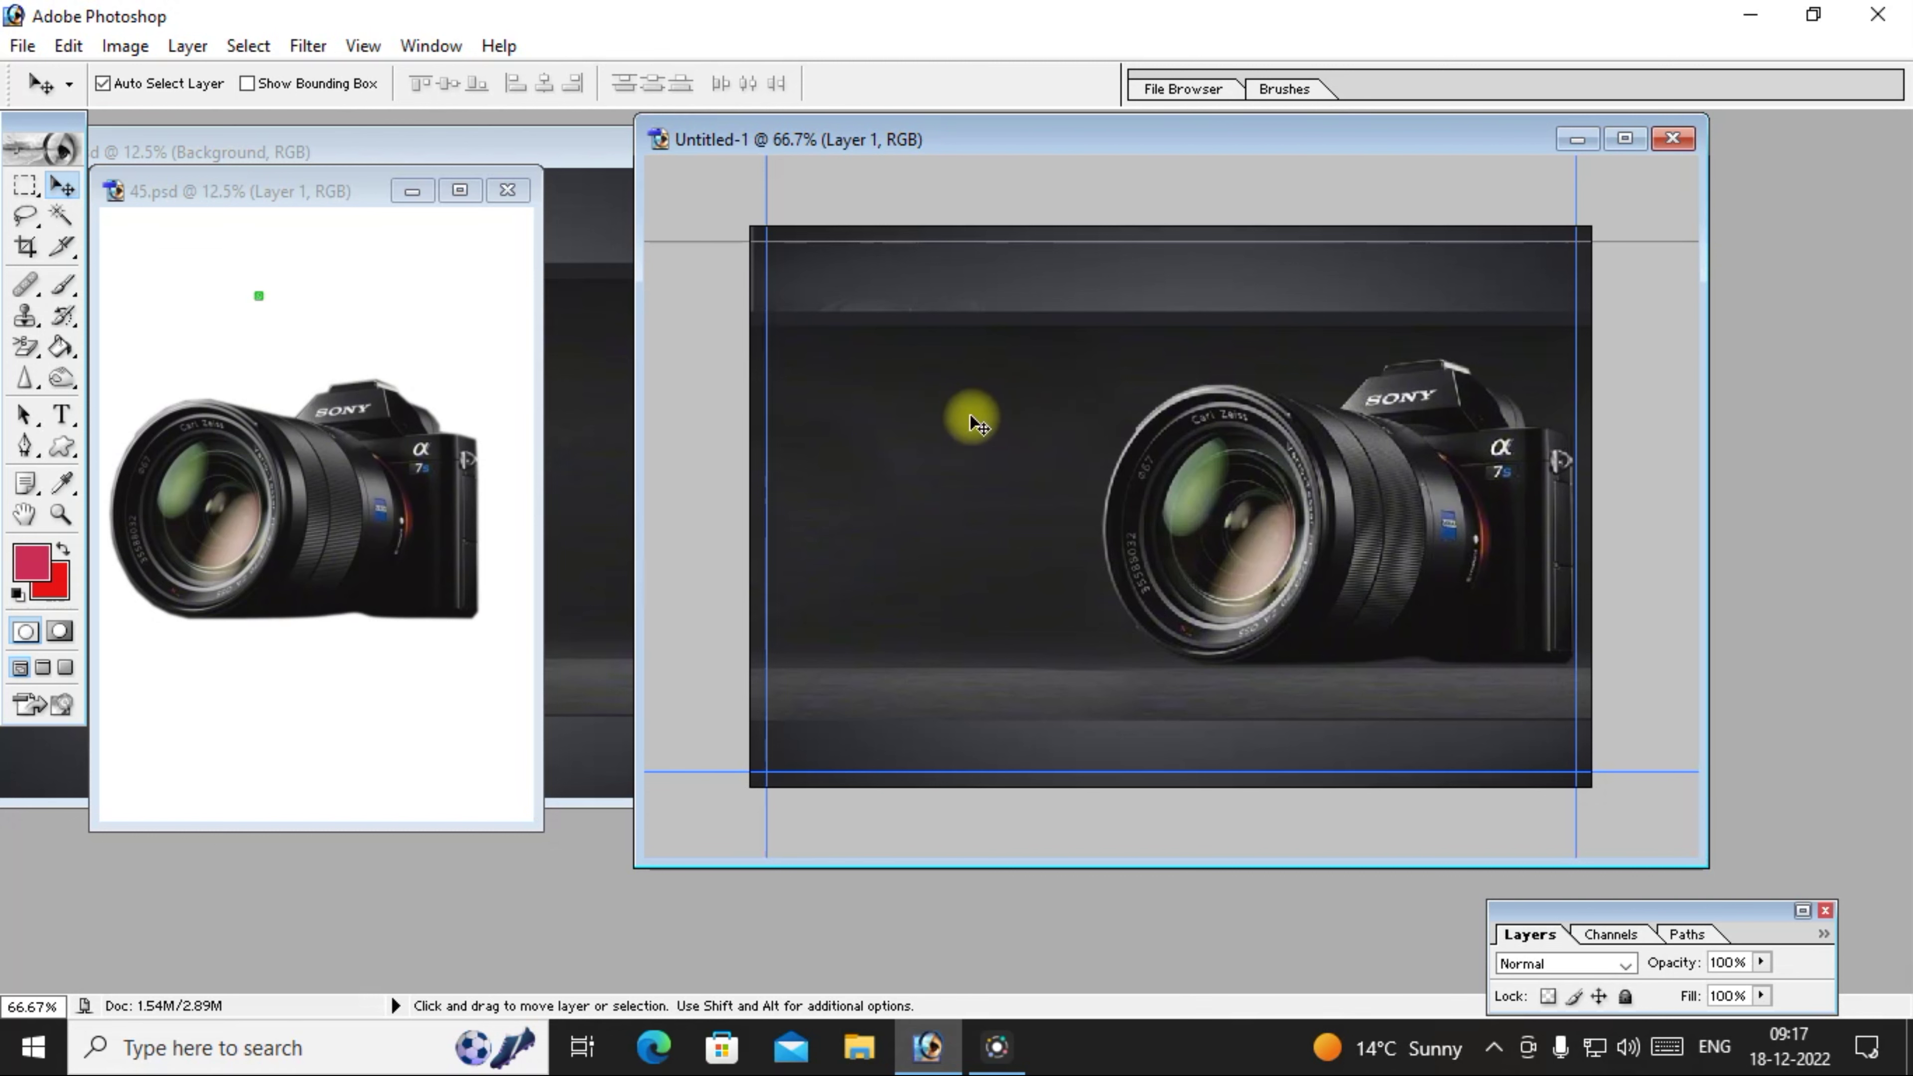
{"action": "left_click", "coordinate": [1621, 138]}
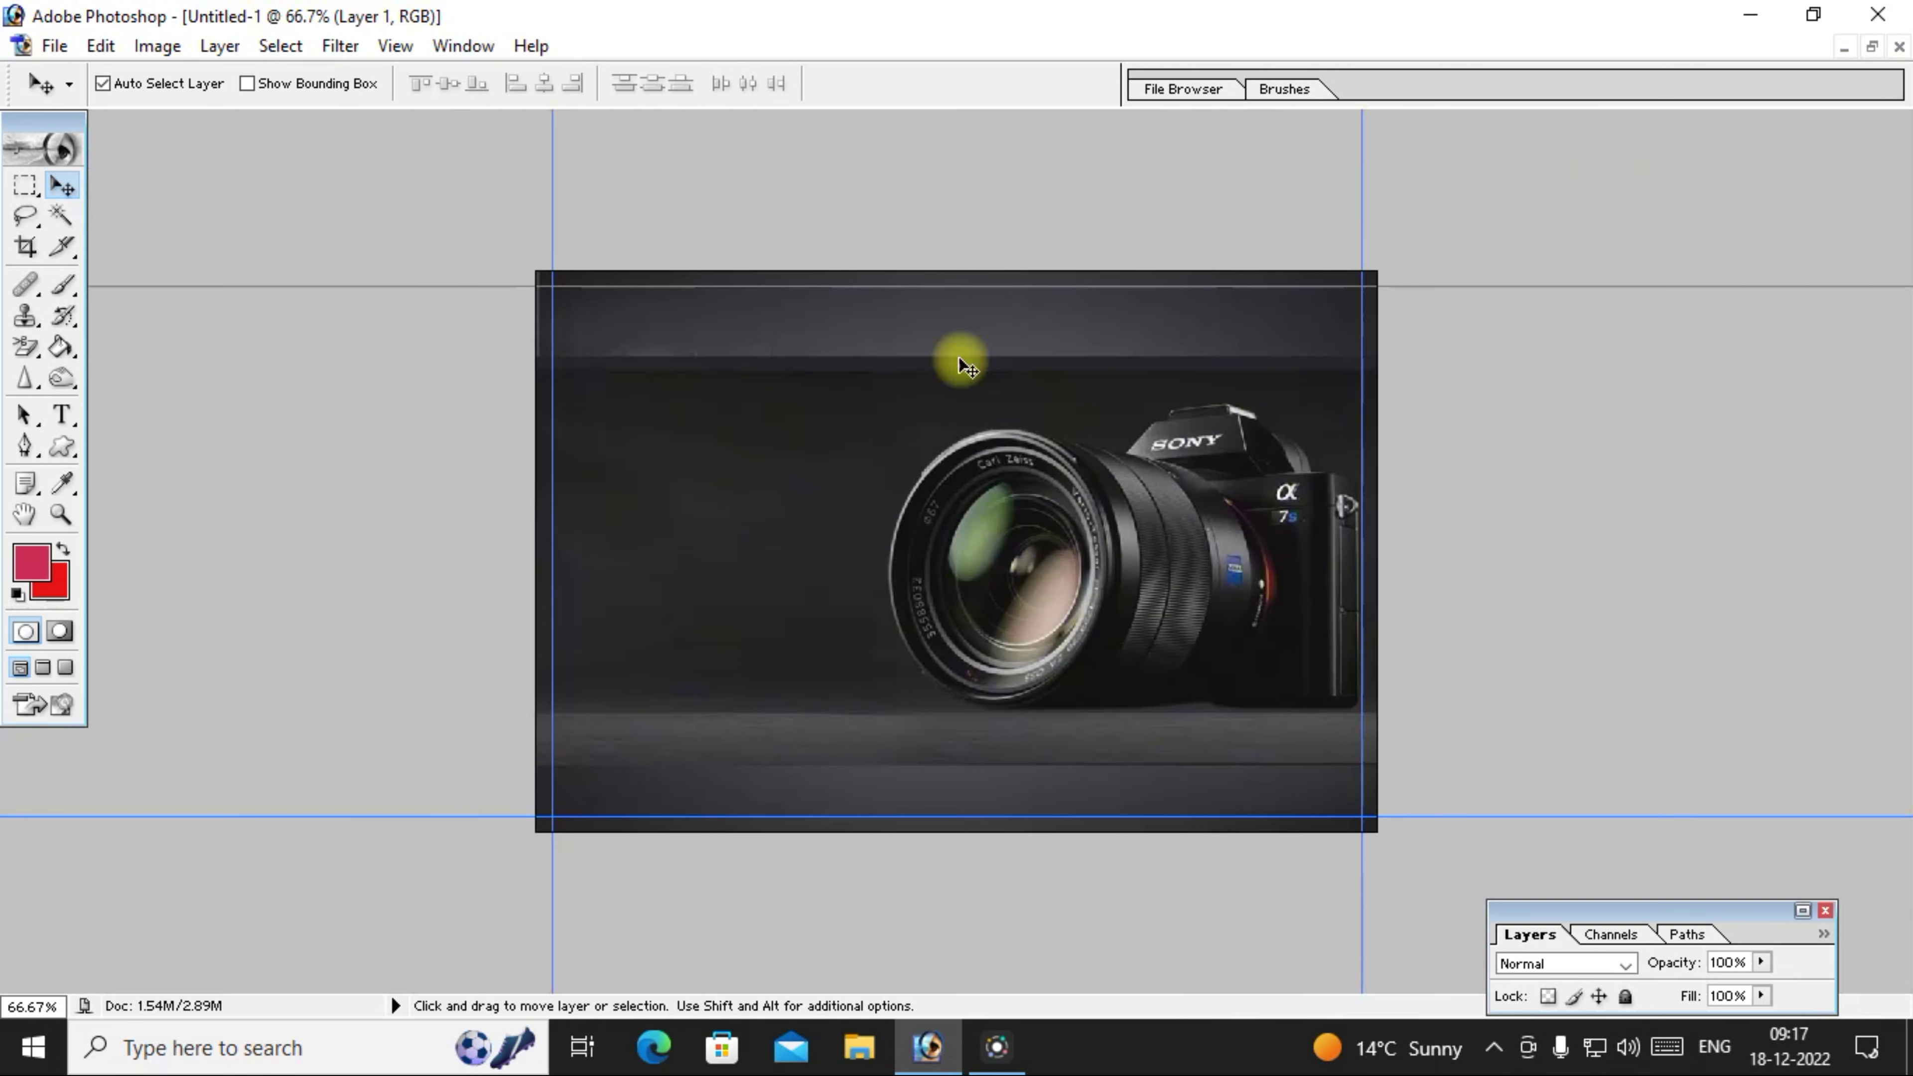
- Type white 'N.K.' at 48 pt near the card's upper left
{"action": "left_click", "coordinate": [62, 413]}
{"action": "left_click", "coordinate": [116, 415]}
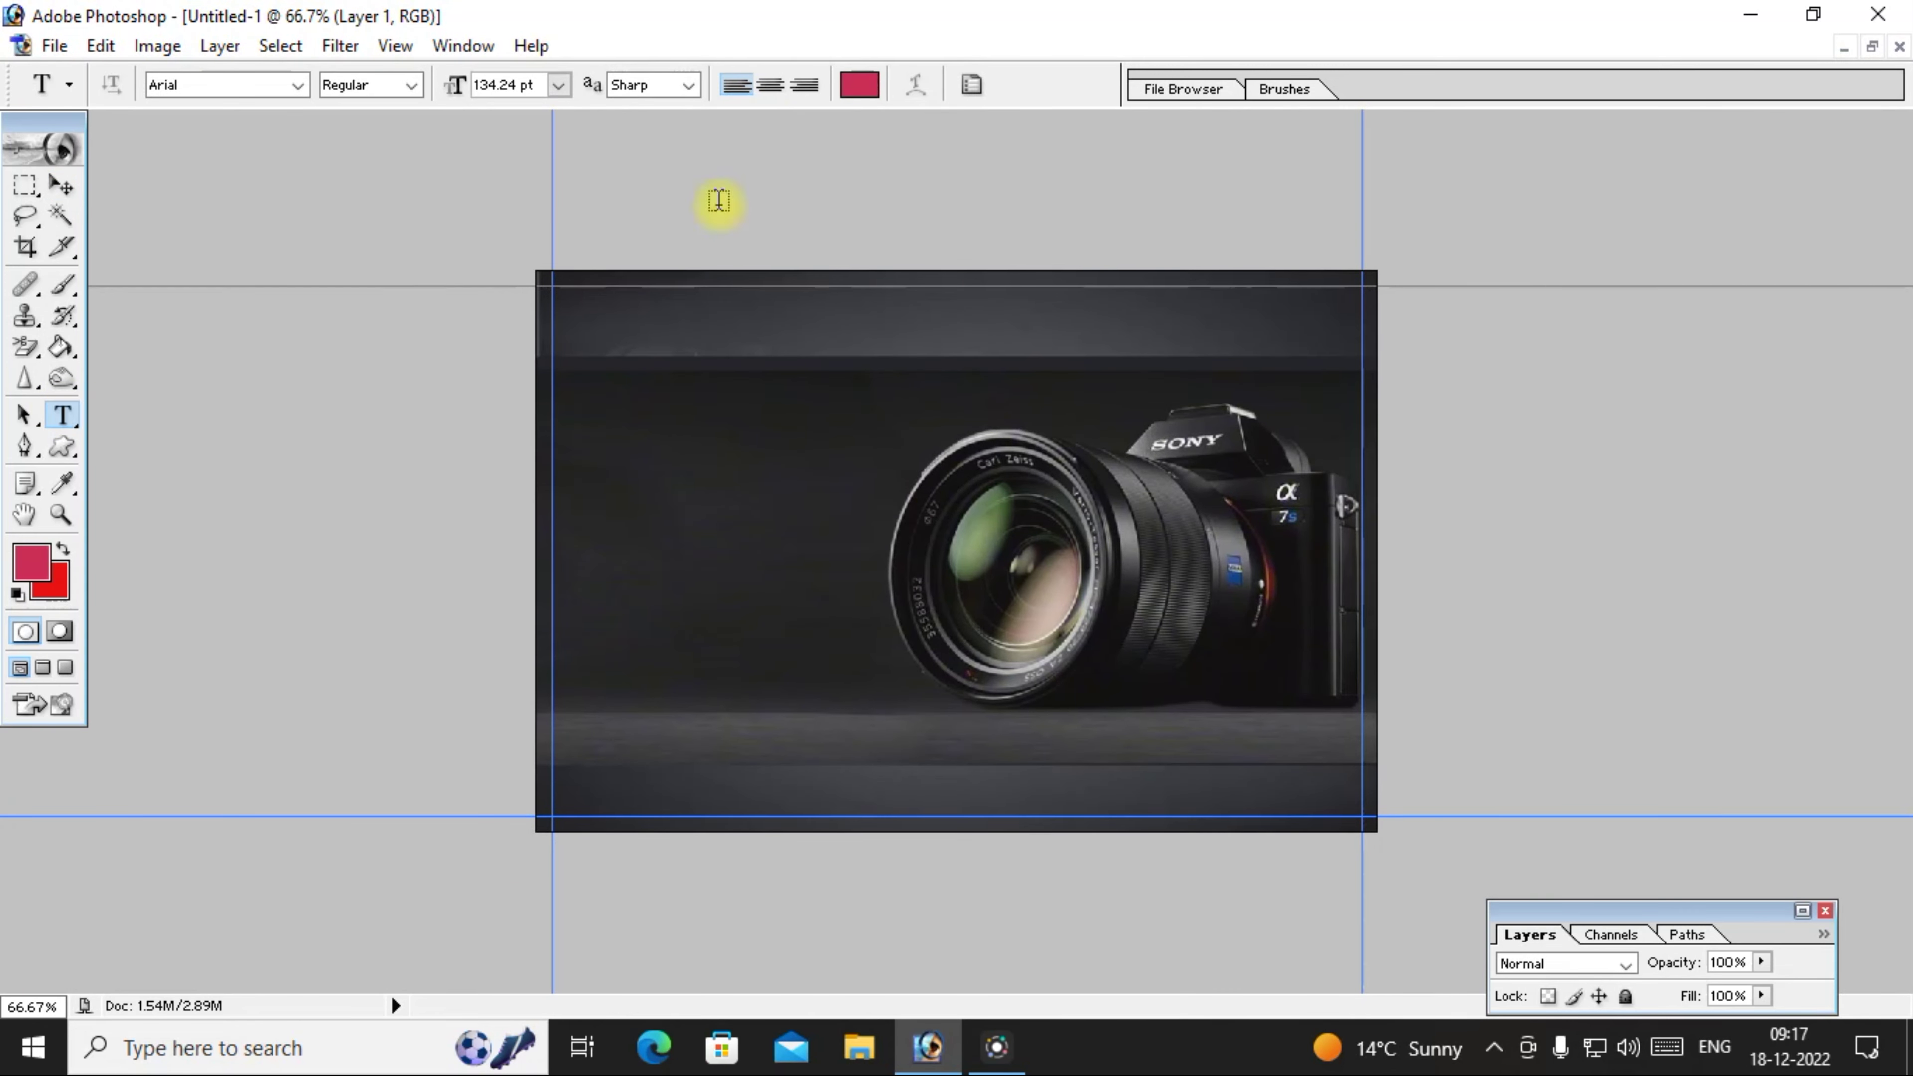
{"action": "left_click", "coordinate": [861, 96]}
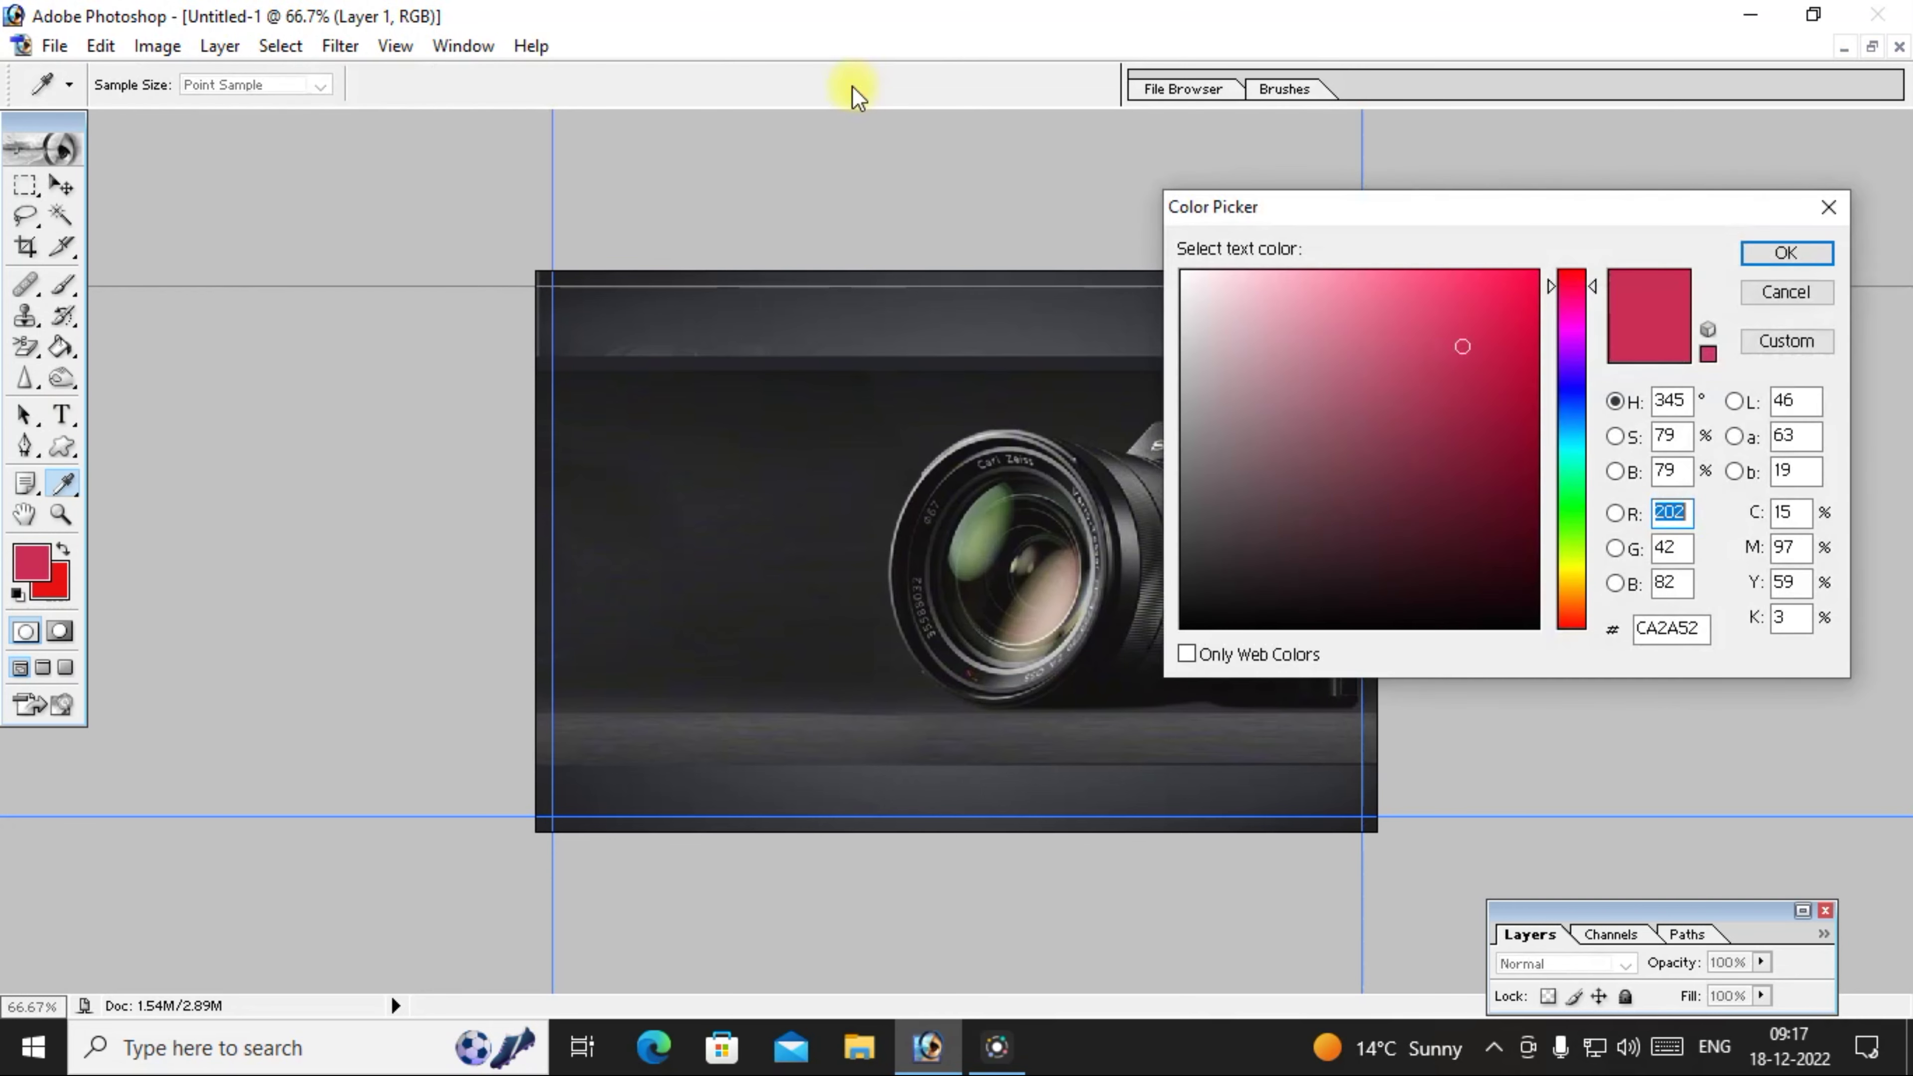
{"action": "left_click_drag", "start_coordinate": [1206, 282], "coordinate": [1162, 267]}
{"action": "left_click", "coordinate": [1763, 255]}
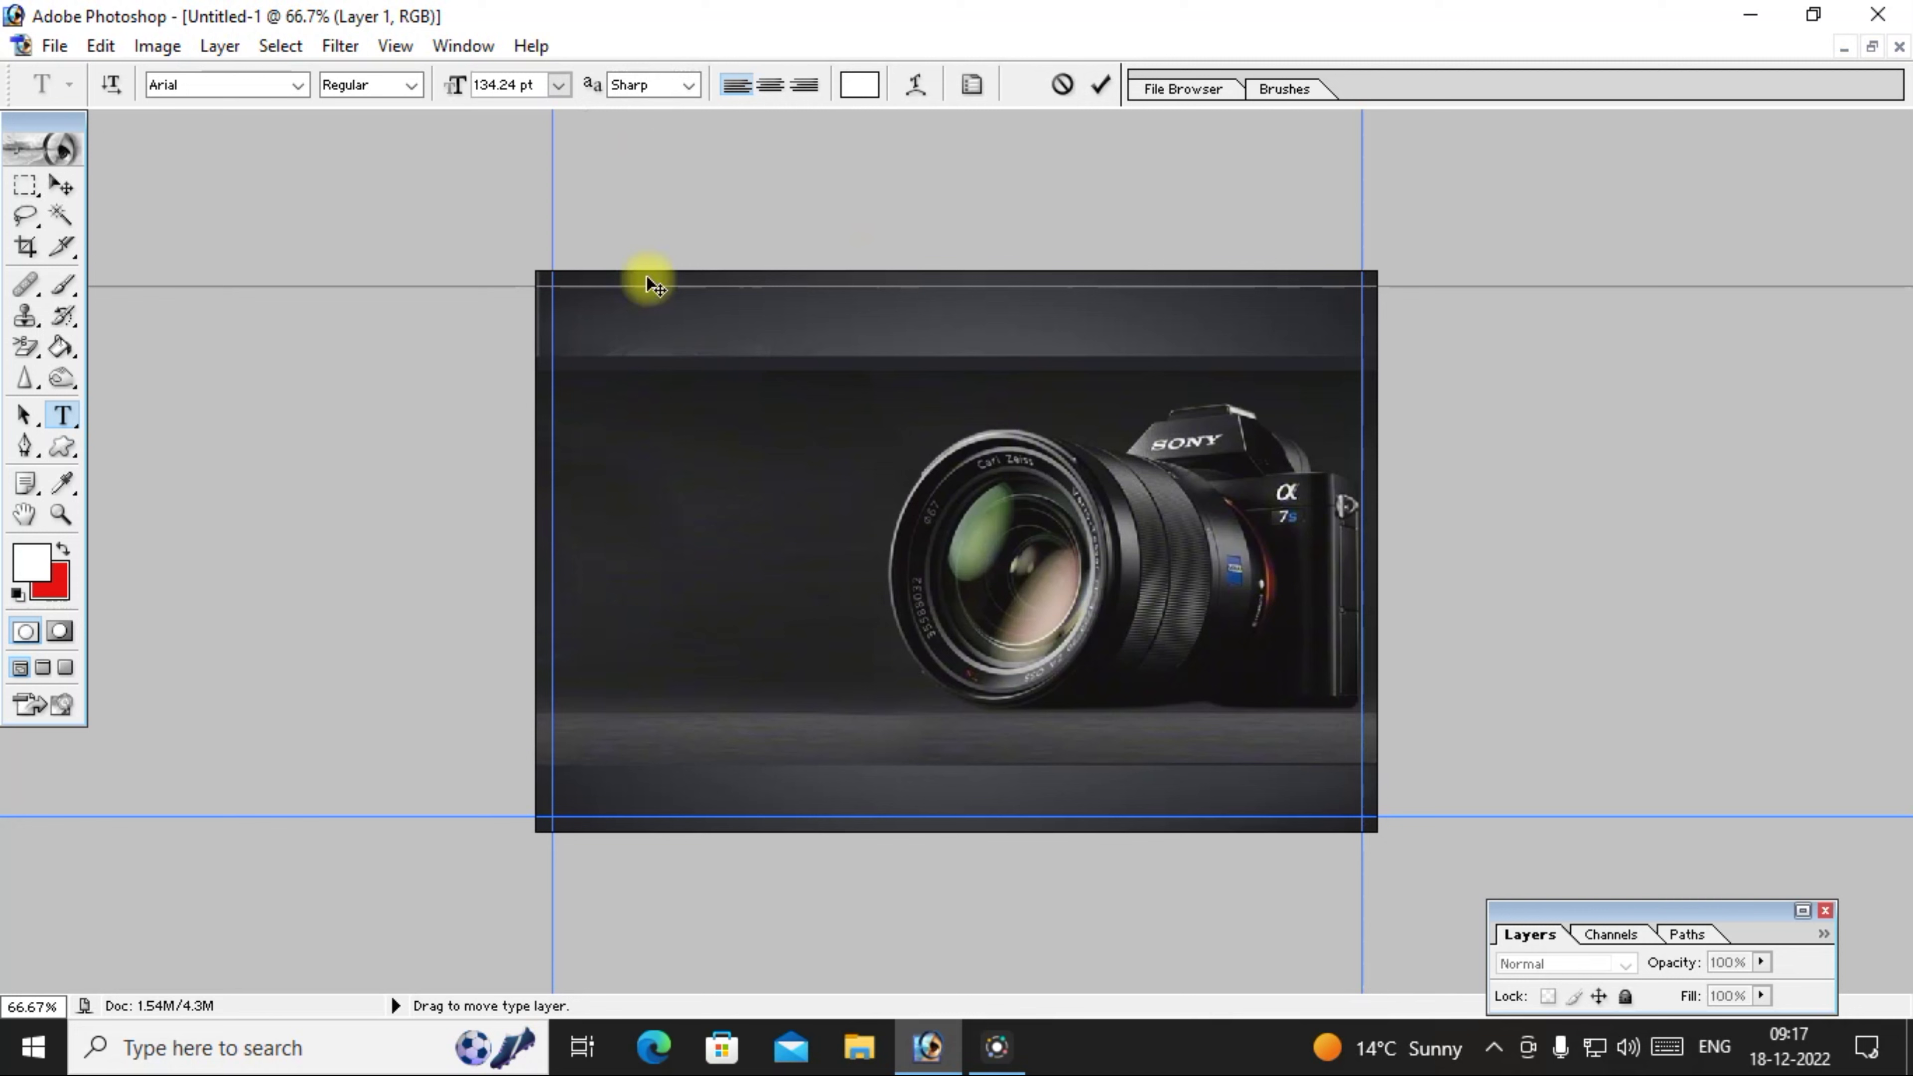
{"action": "left_click", "coordinate": [589, 317]}
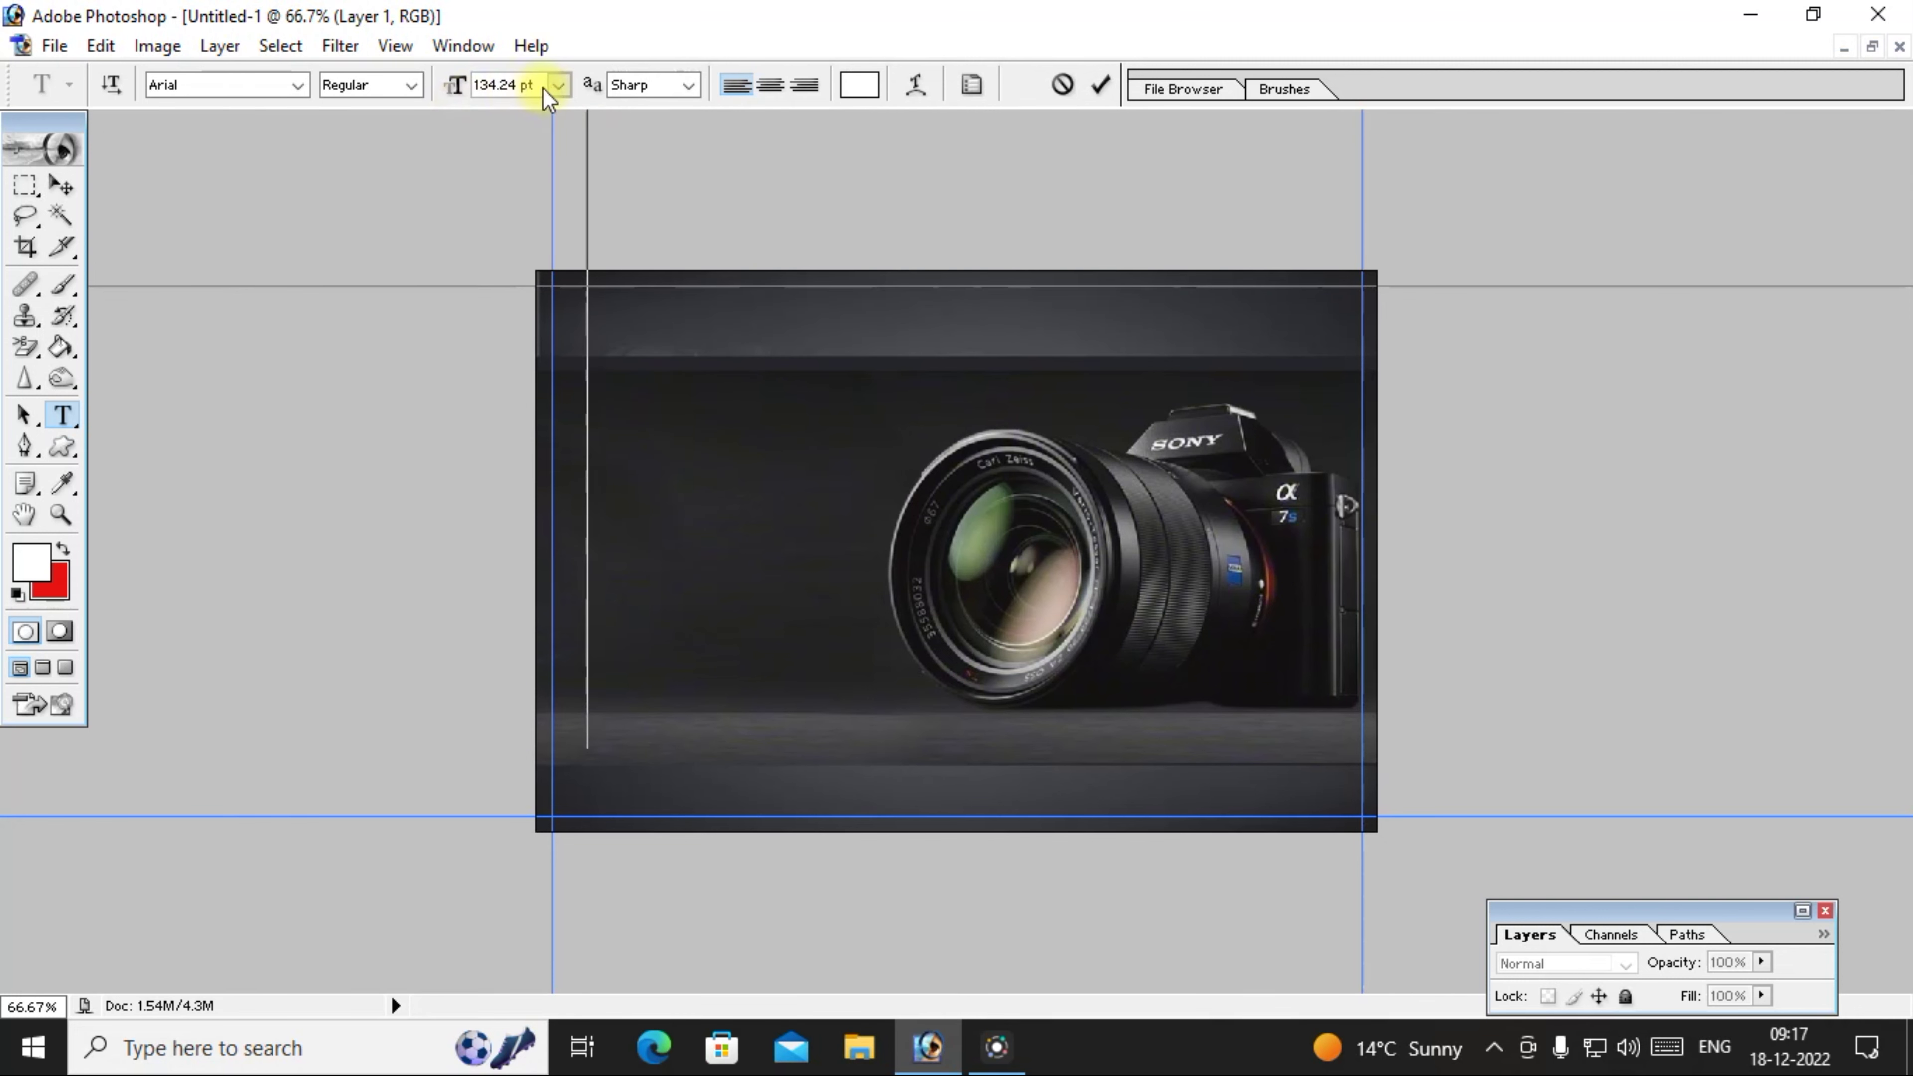
{"action": "left_click", "coordinate": [560, 85]}
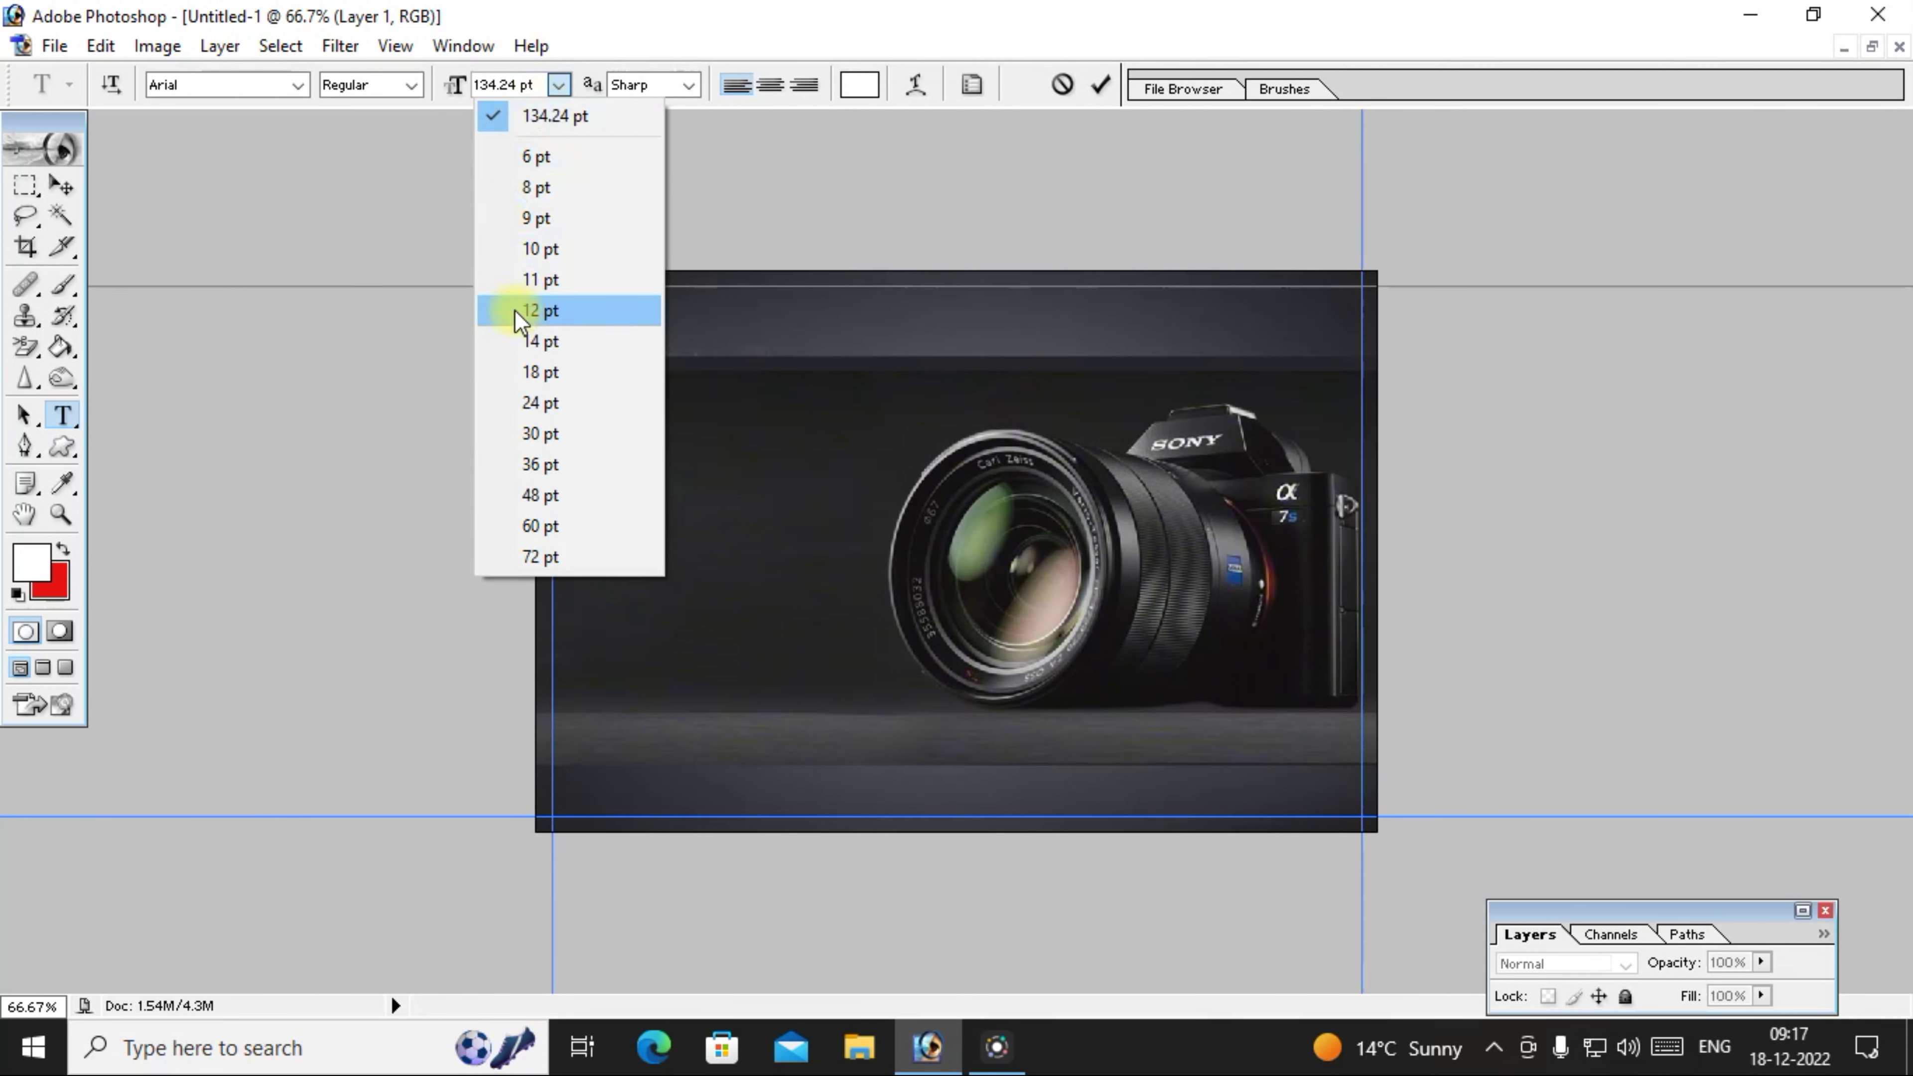
{"action": "left_click", "coordinate": [558, 497]}
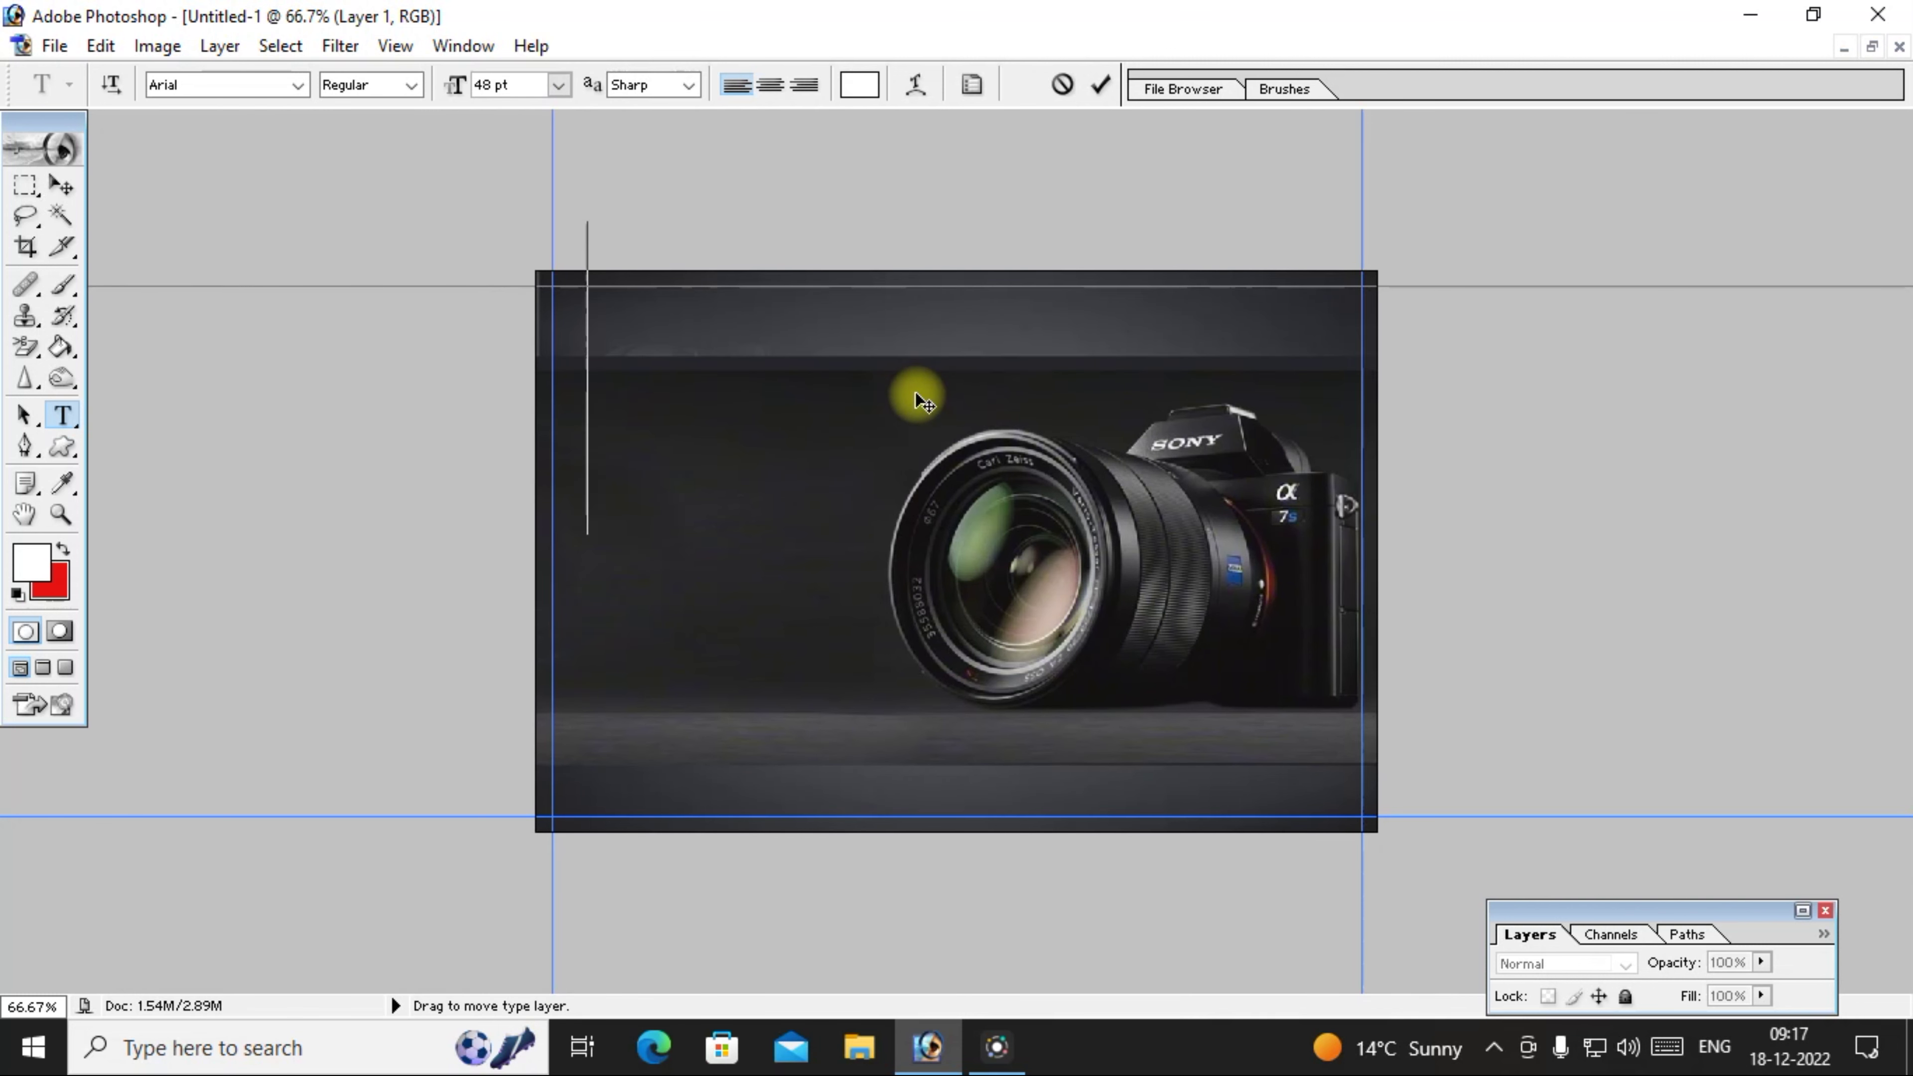
{"action": "type", "text": "N.K."}
{"action": "left_click", "coordinate": [61, 185]}
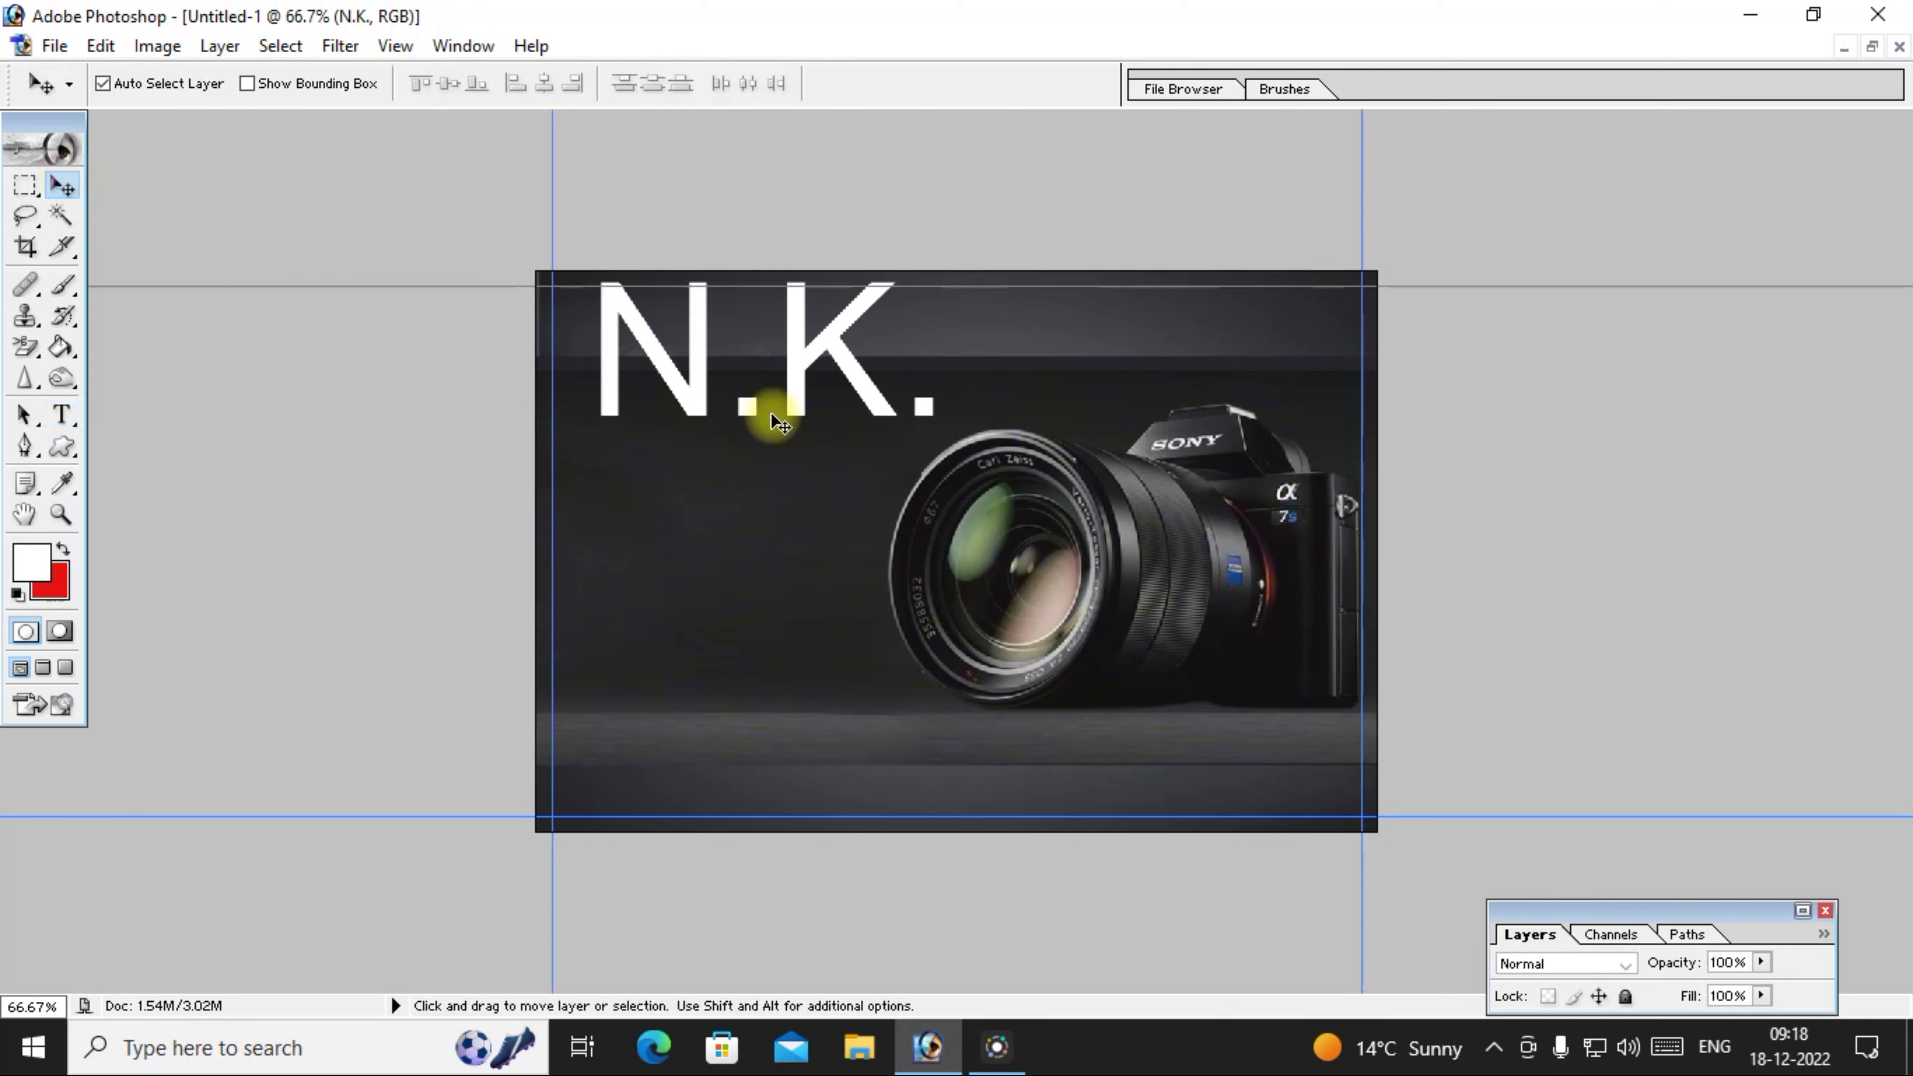
- Move the N.K. text lower and scale it to about 76.7%
{"action": "key", "text": "ctrl+t"}
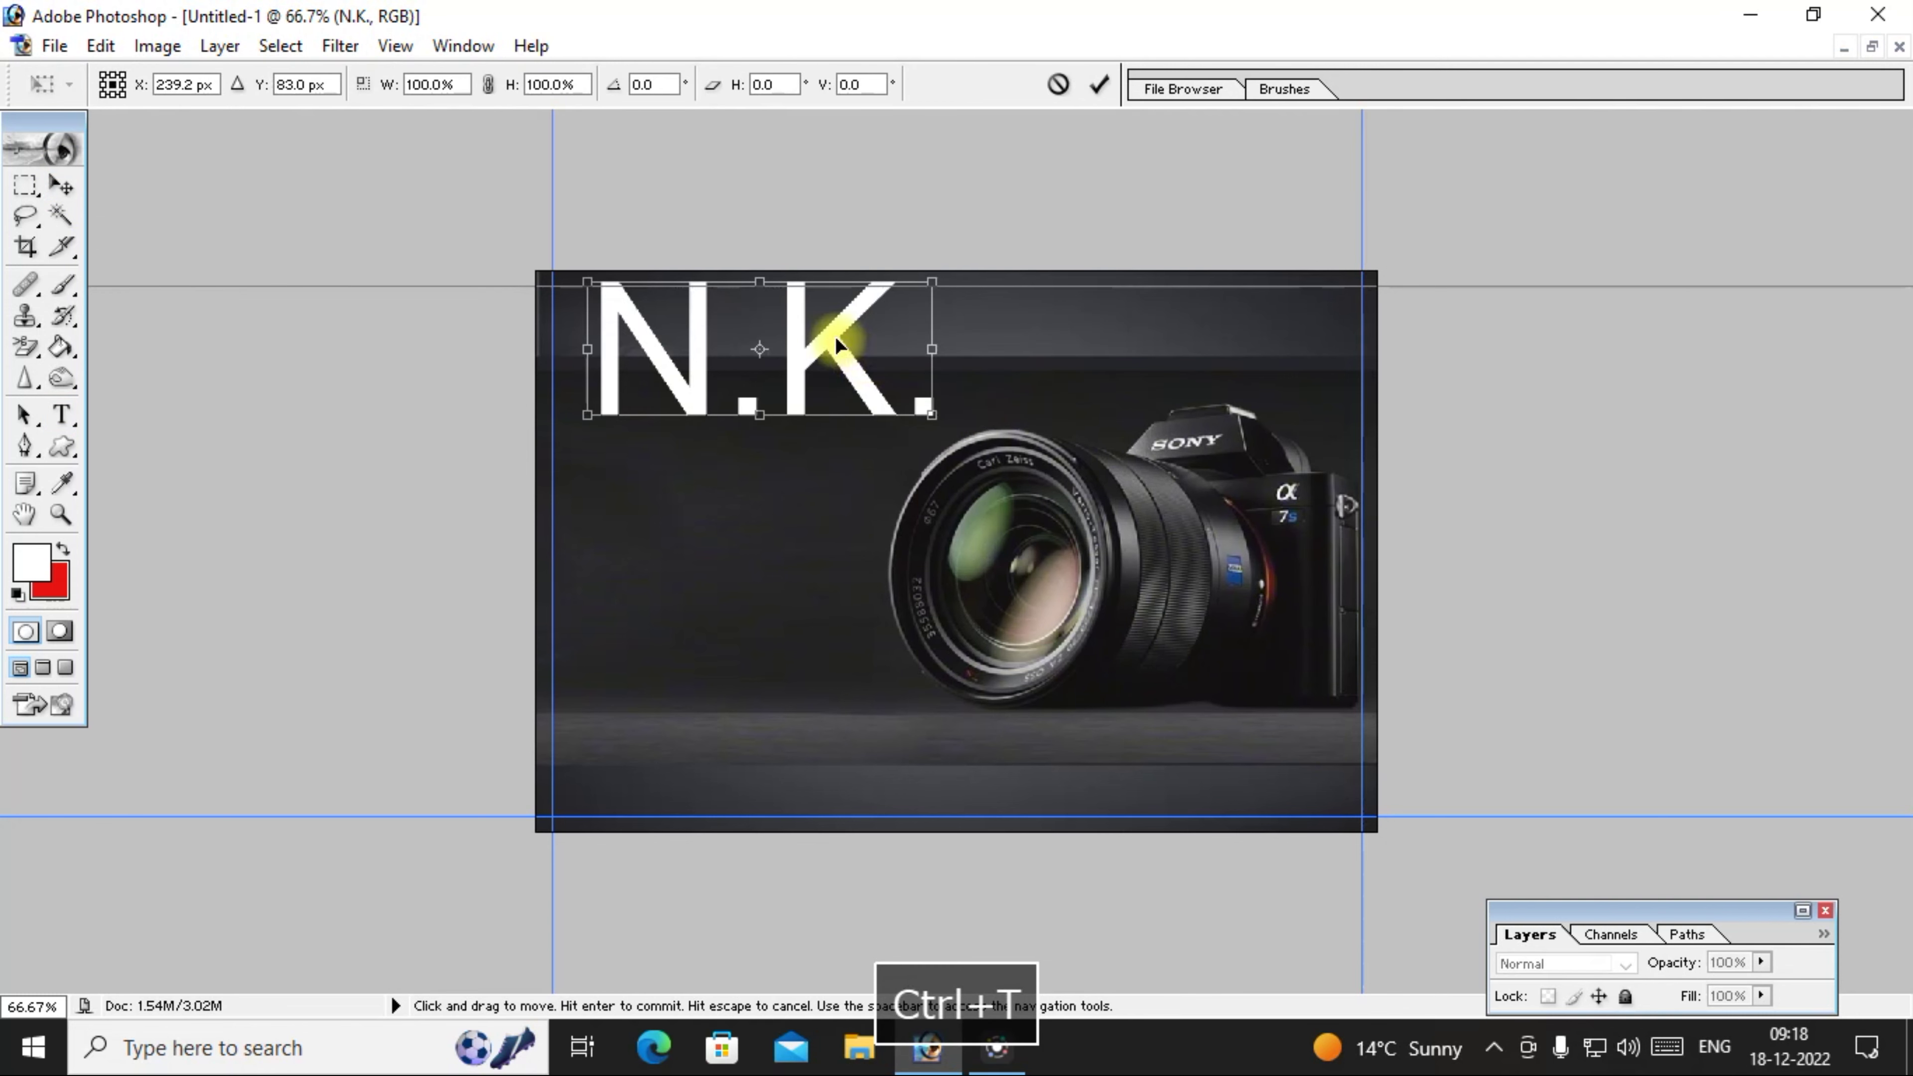
{"action": "left_click_drag", "start_coordinate": [836, 343], "coordinate": [832, 422]}
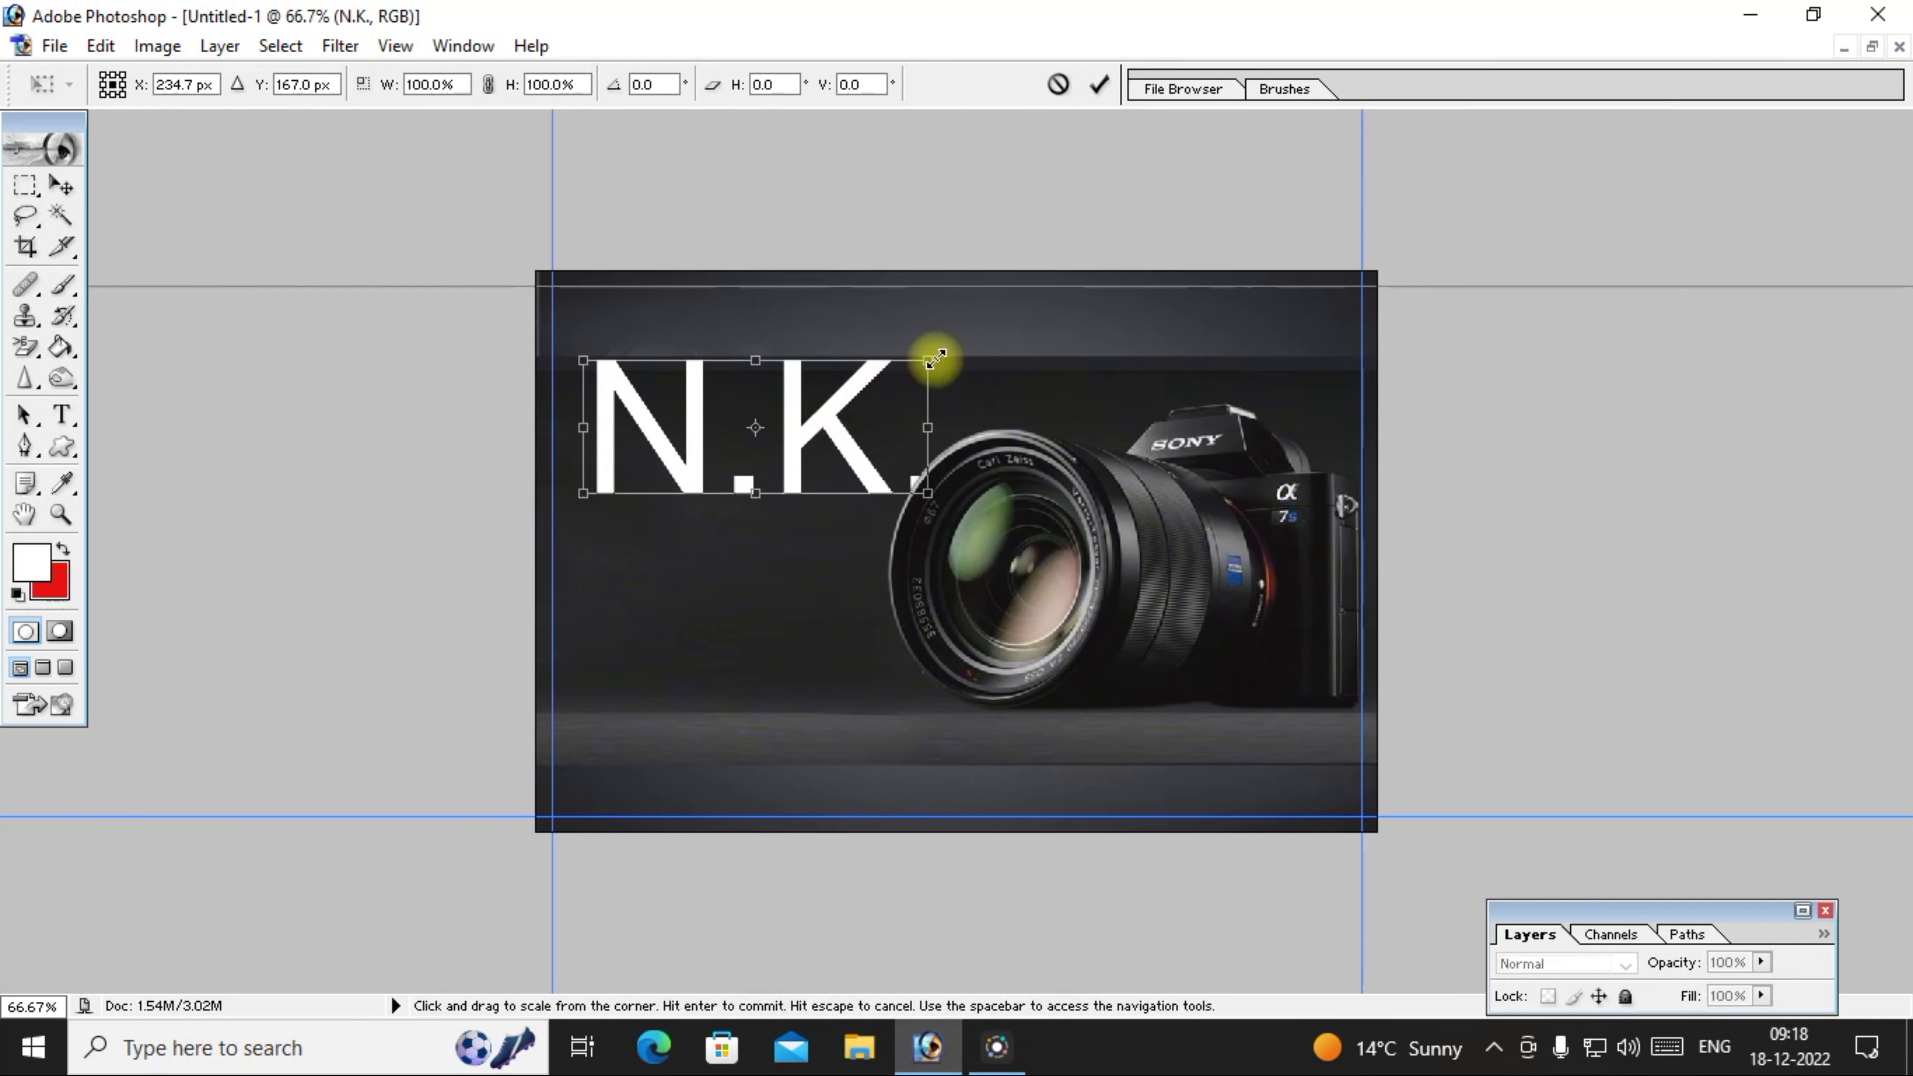
{"action": "left_click_drag", "start_coordinate": [936, 359], "coordinate": [851, 387]}
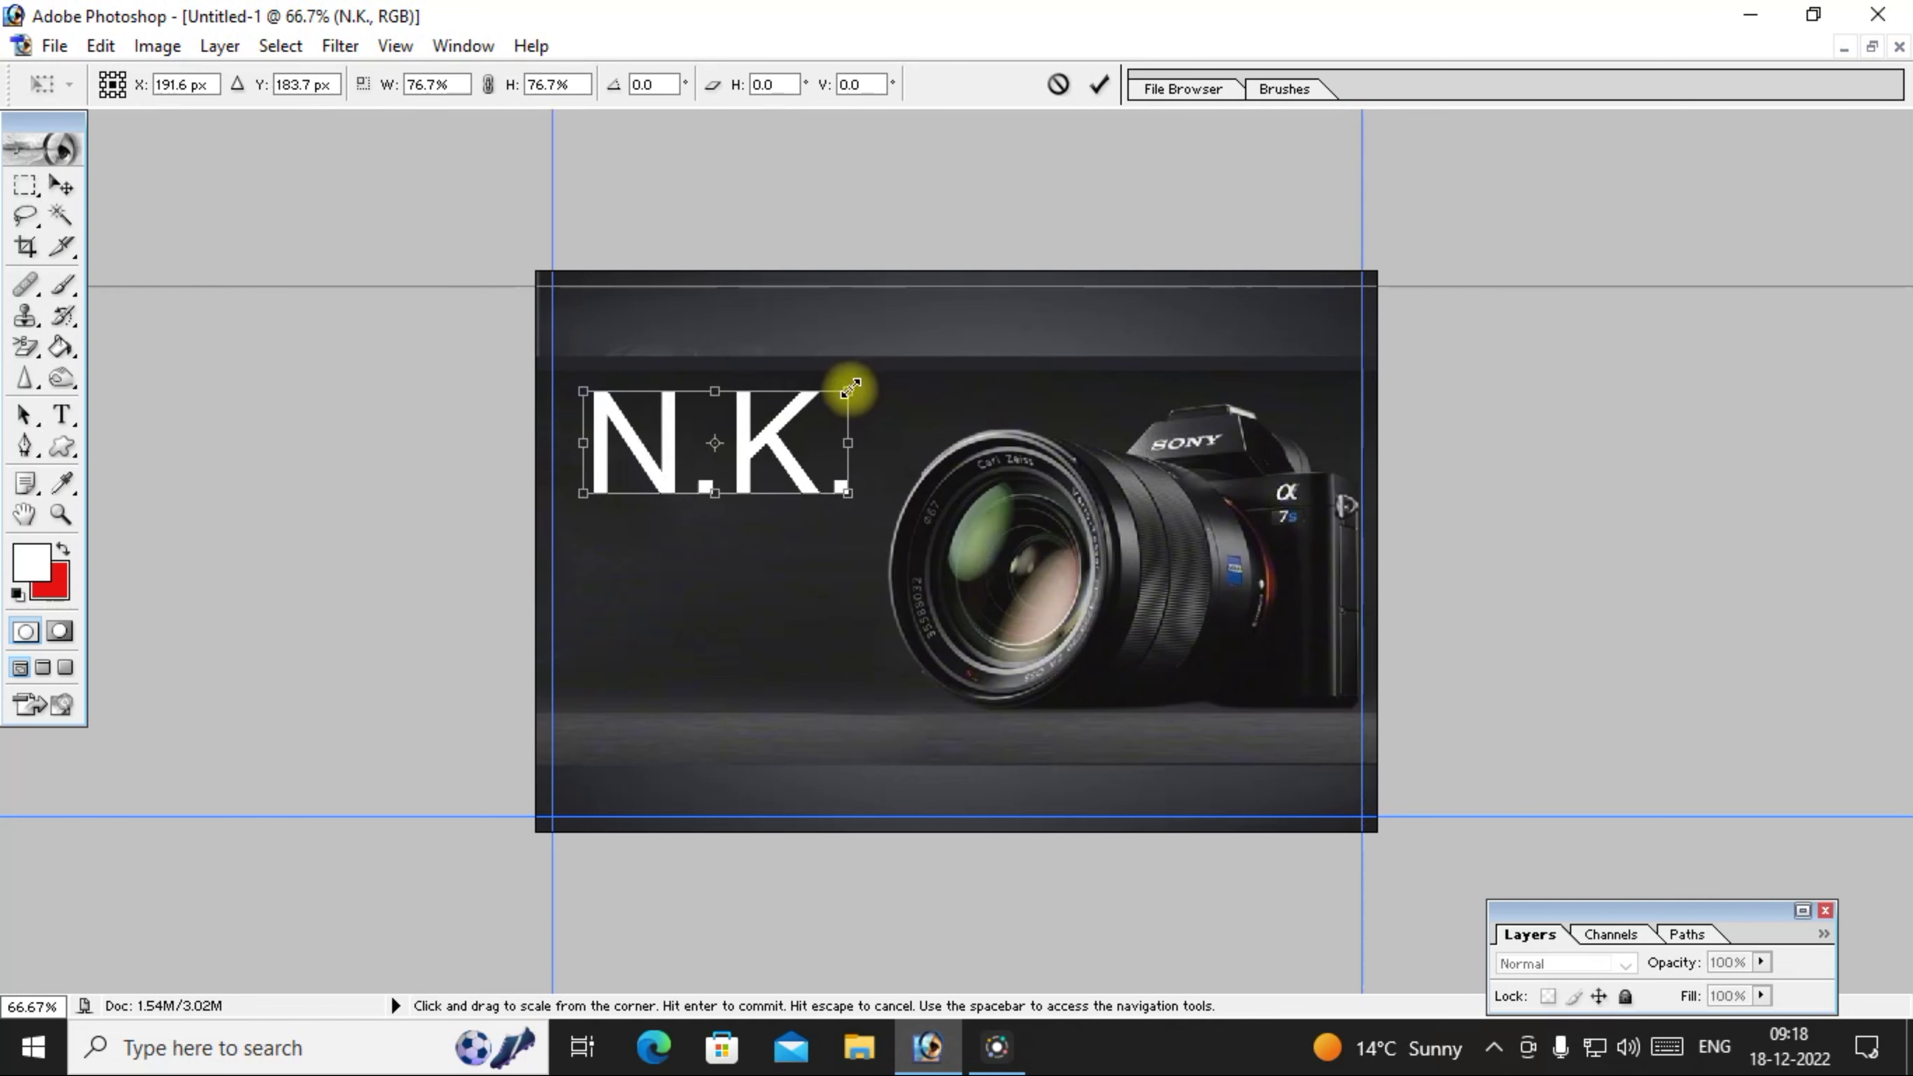
{"action": "key", "text": "Return"}
{"action": "left_click", "coordinate": [62, 415]}
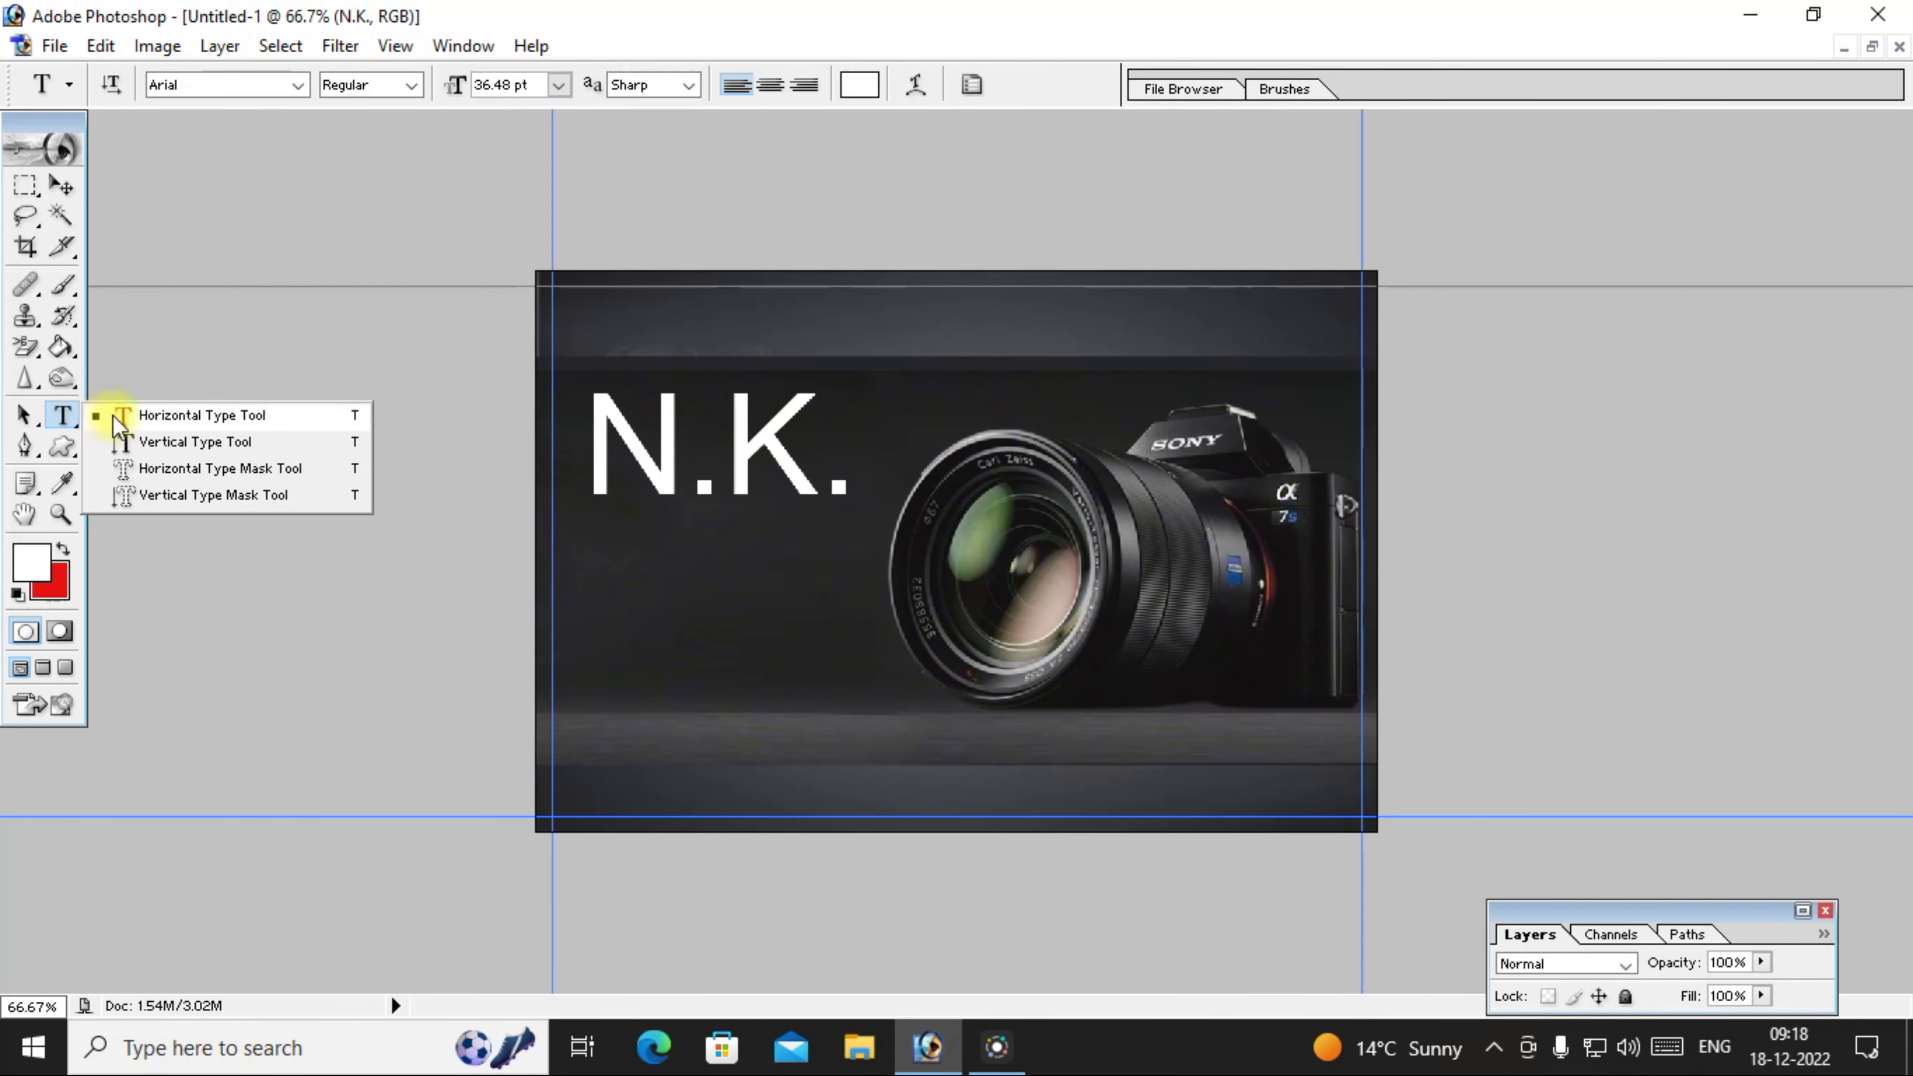
- Preview N.K. in Bahnschrift, Cambria, Impact and others, ending on a thin sans-serif
{"action": "left_click", "coordinate": [117, 416]}
{"action": "left_click", "coordinate": [300, 85]}
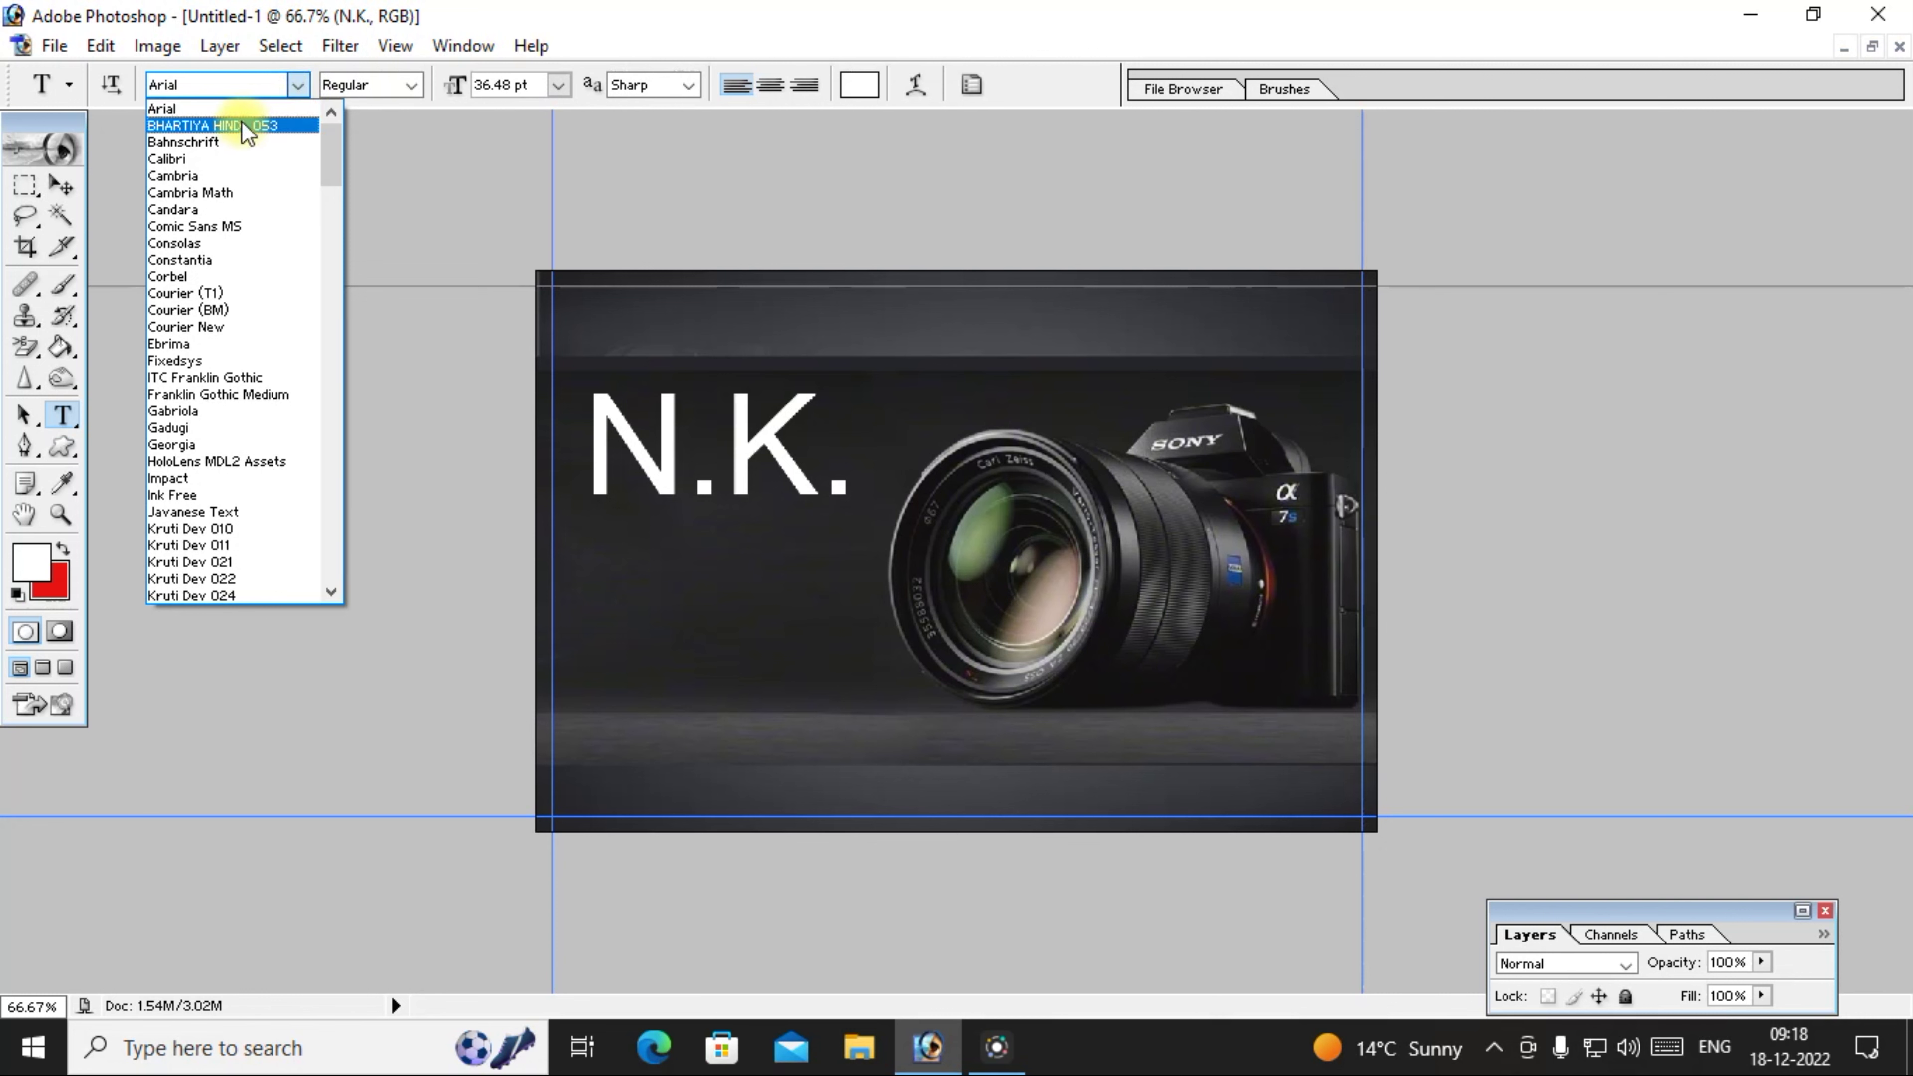
{"action": "left_click", "coordinate": [215, 143]}
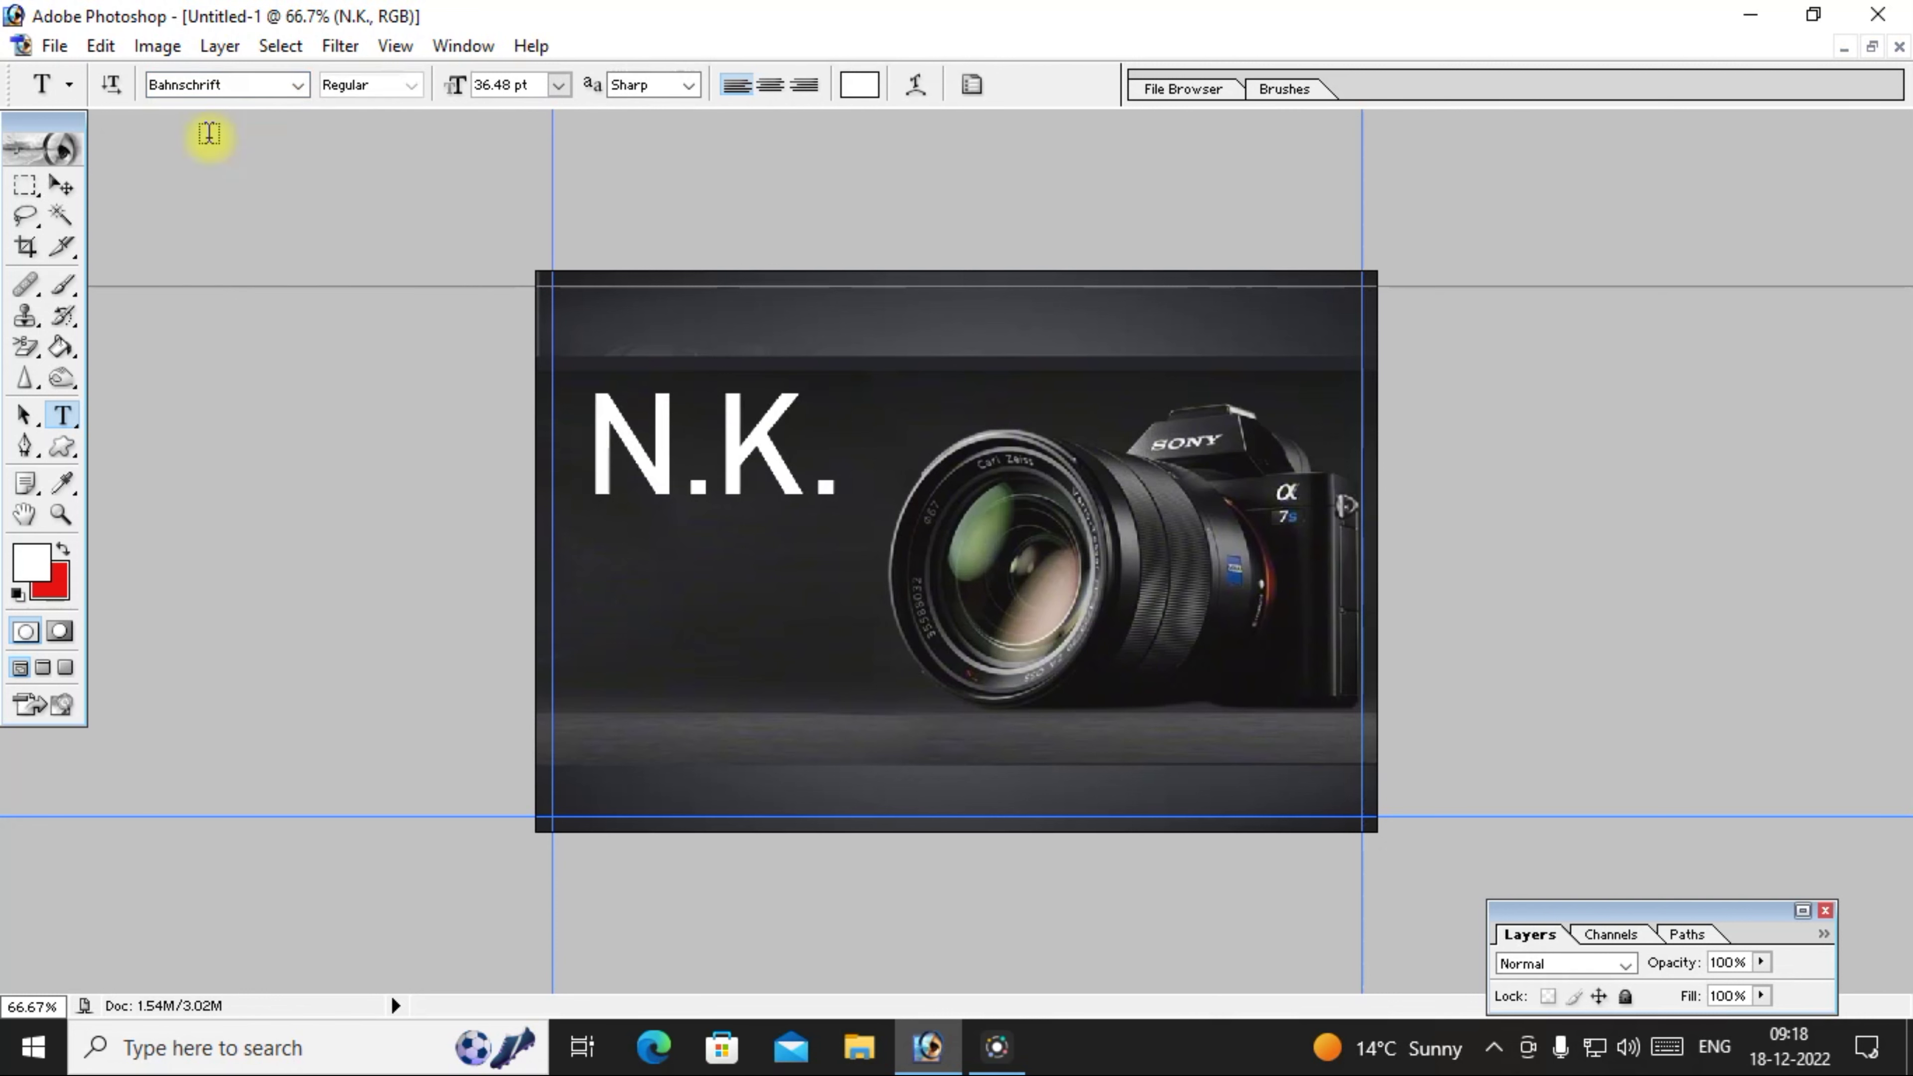
{"action": "key", "text": "Down"}
{"action": "key", "text": "Down"}
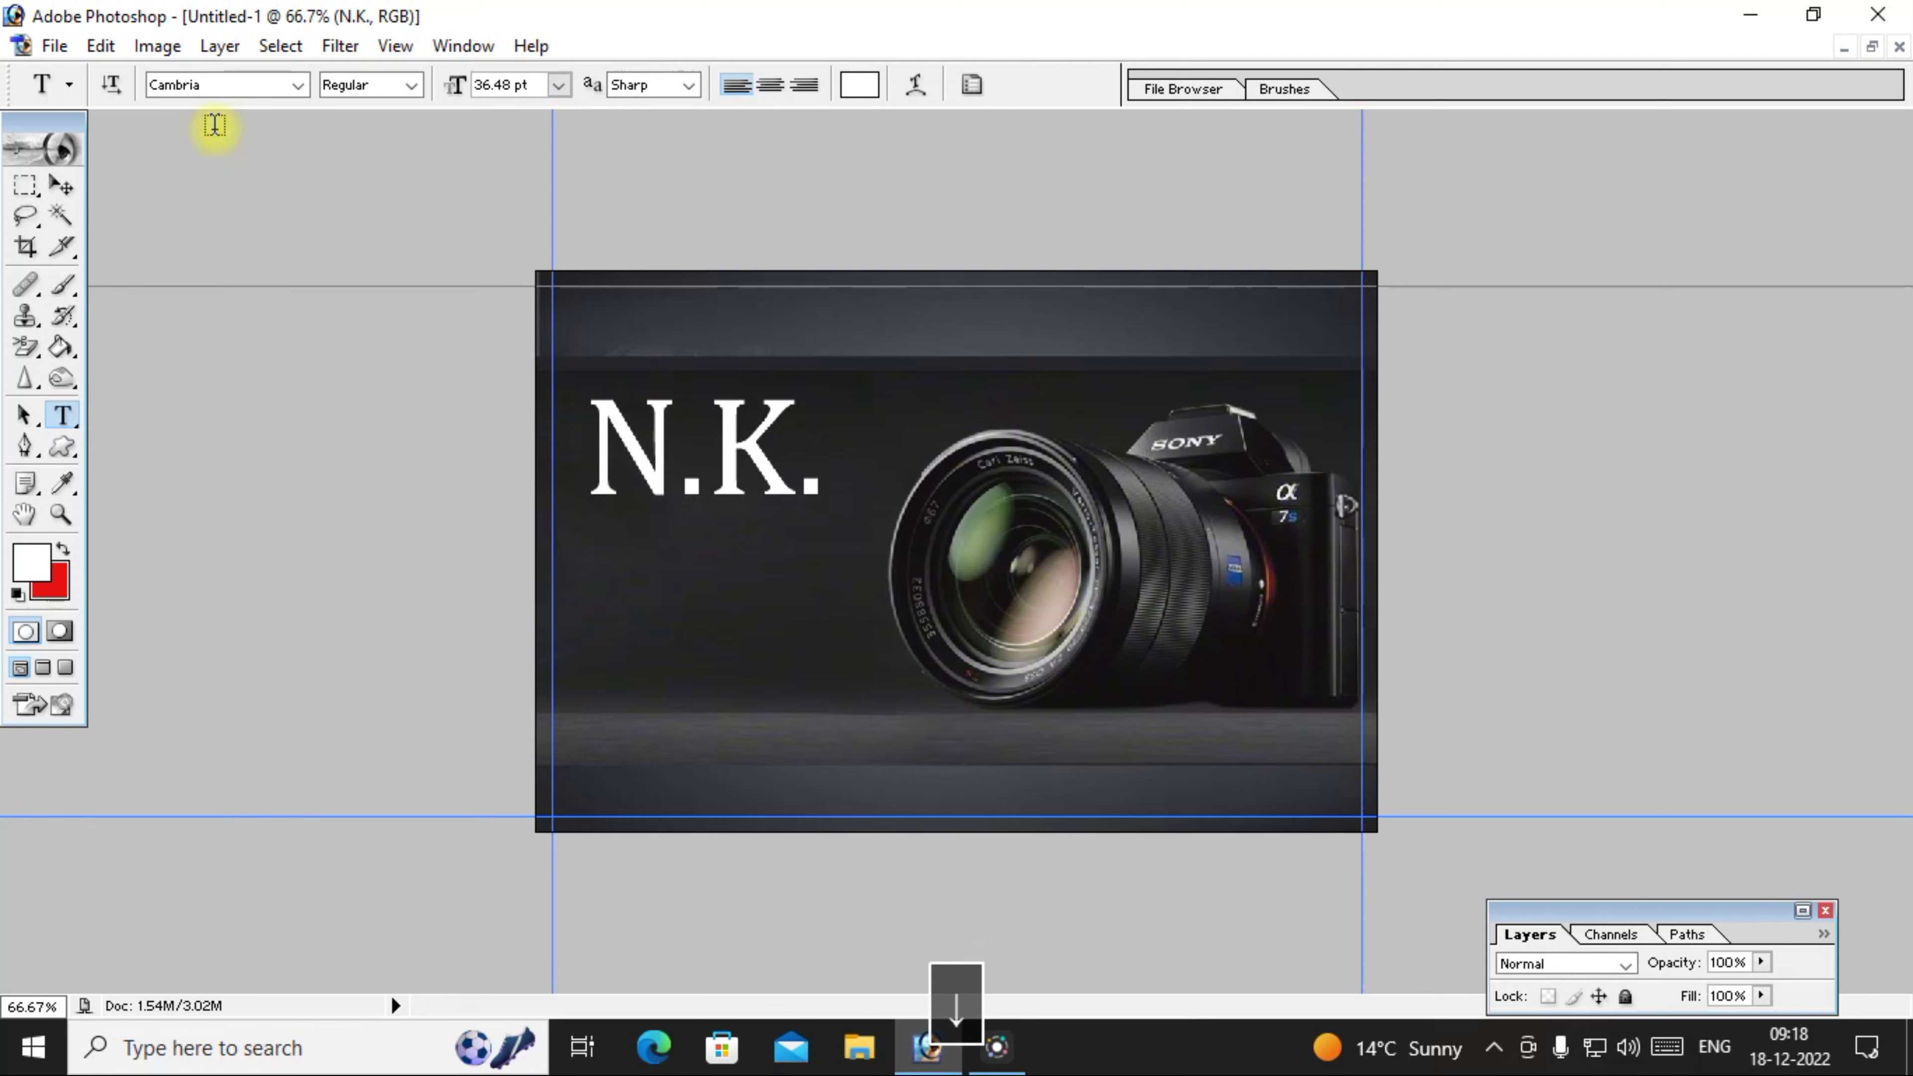
{"action": "key", "text": "Down"}
{"action": "key", "text": "Down"}
{"action": "key", "text": "Down"}
{"action": "key", "text": "Down"}
{"action": "key", "text": "Down"}
{"action": "key", "text": "Down"}
{"action": "key", "text": "Down"}
{"action": "key", "text": "Down"}
{"action": "key", "text": "Down"}
{"action": "key", "text": "Down"}
{"action": "key", "text": "Down"}
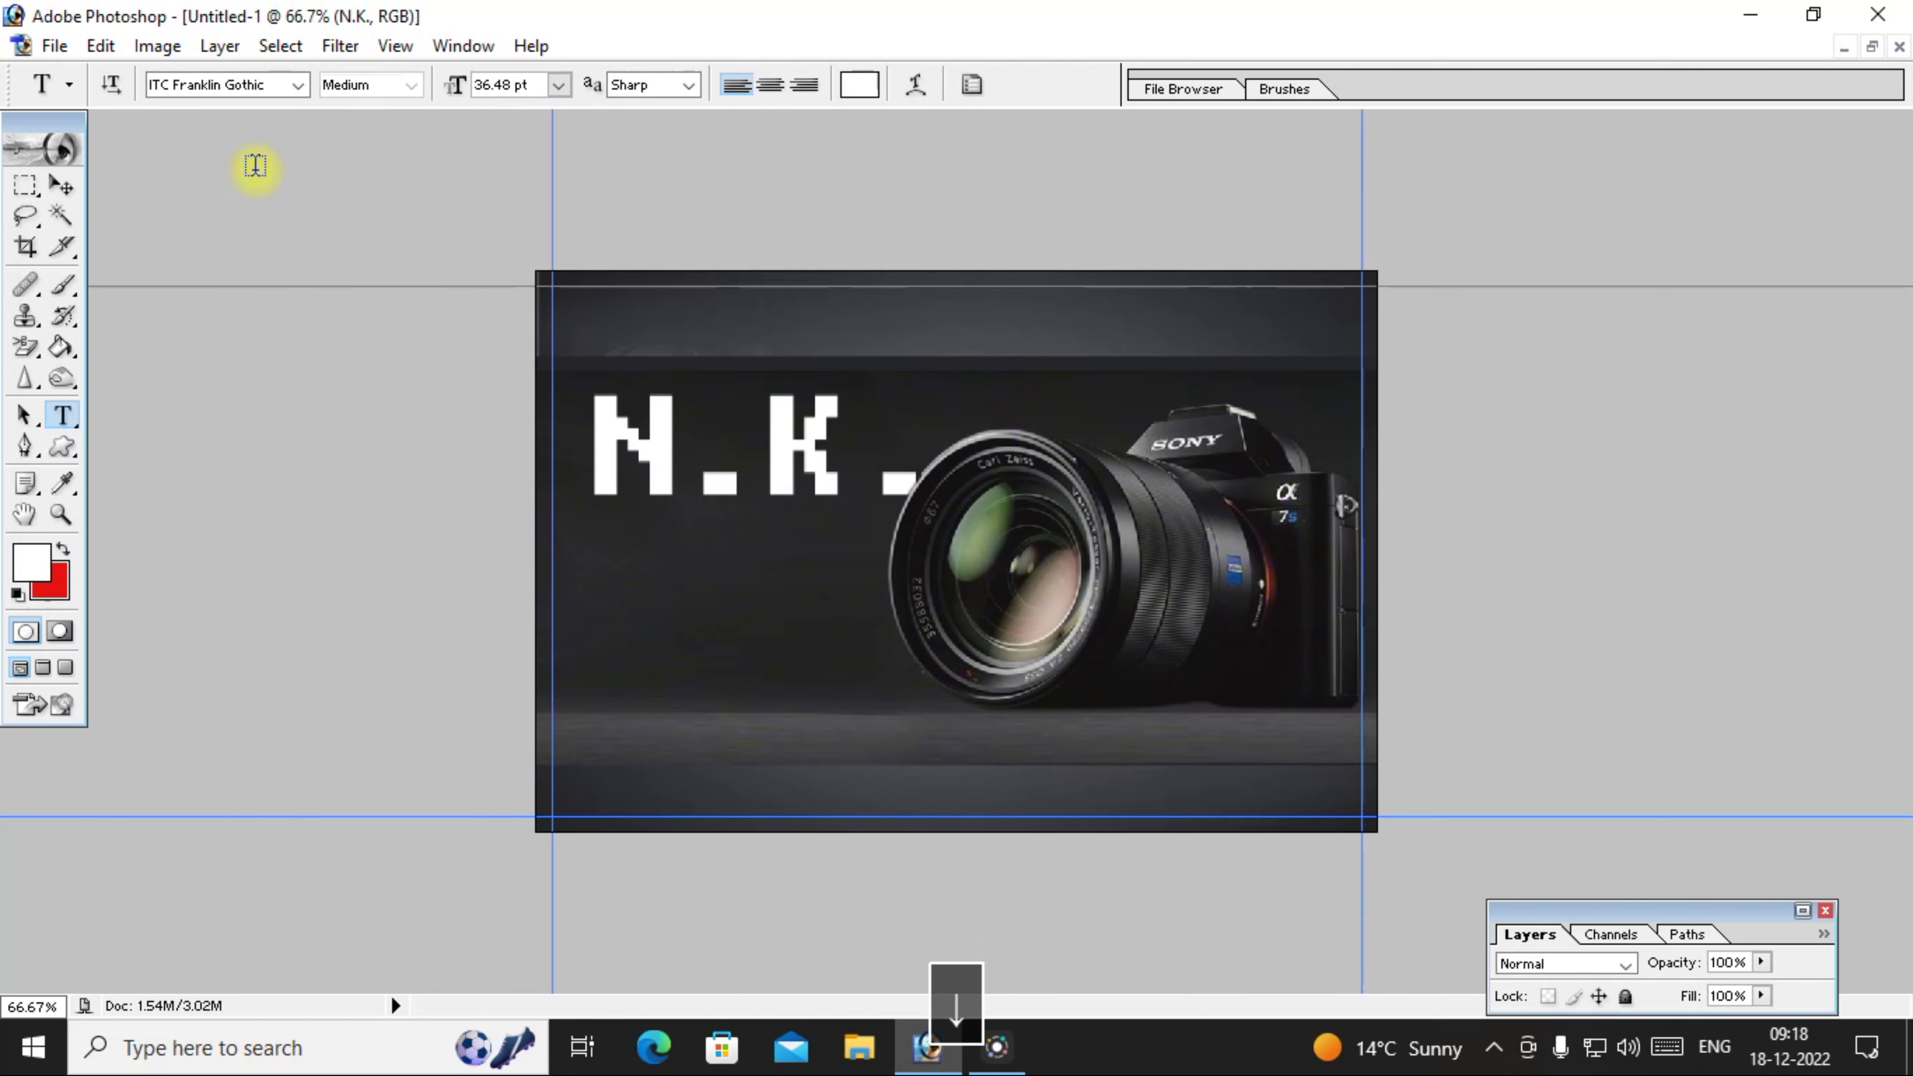
{"action": "key", "text": "Down"}
{"action": "key", "text": "Down"}
{"action": "key", "text": "Down"}
{"action": "key", "text": "Down"}
{"action": "key", "text": "Down"}
{"action": "key", "text": "Down"}
{"action": "key", "text": "Down"}
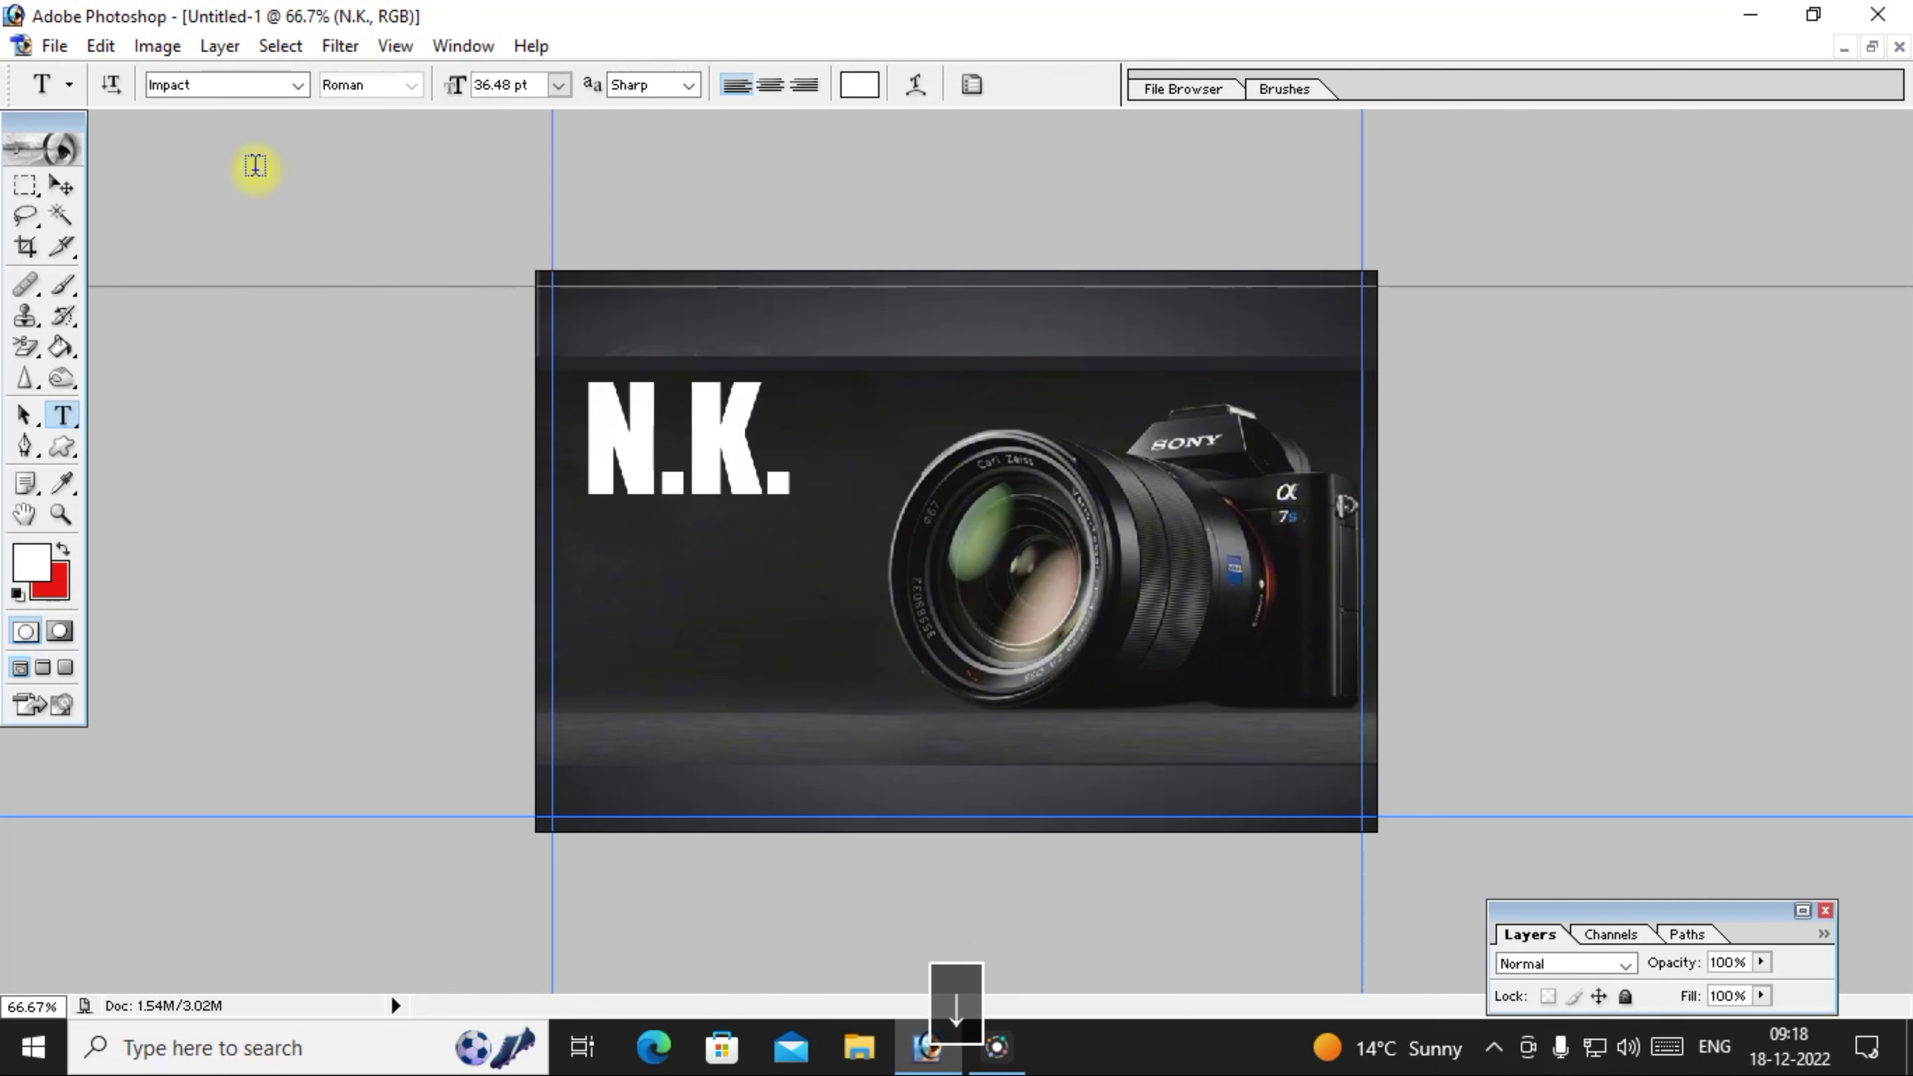
{"action": "key", "text": "Down"}
{"action": "key", "text": "Down"}
{"action": "key", "text": "v"}
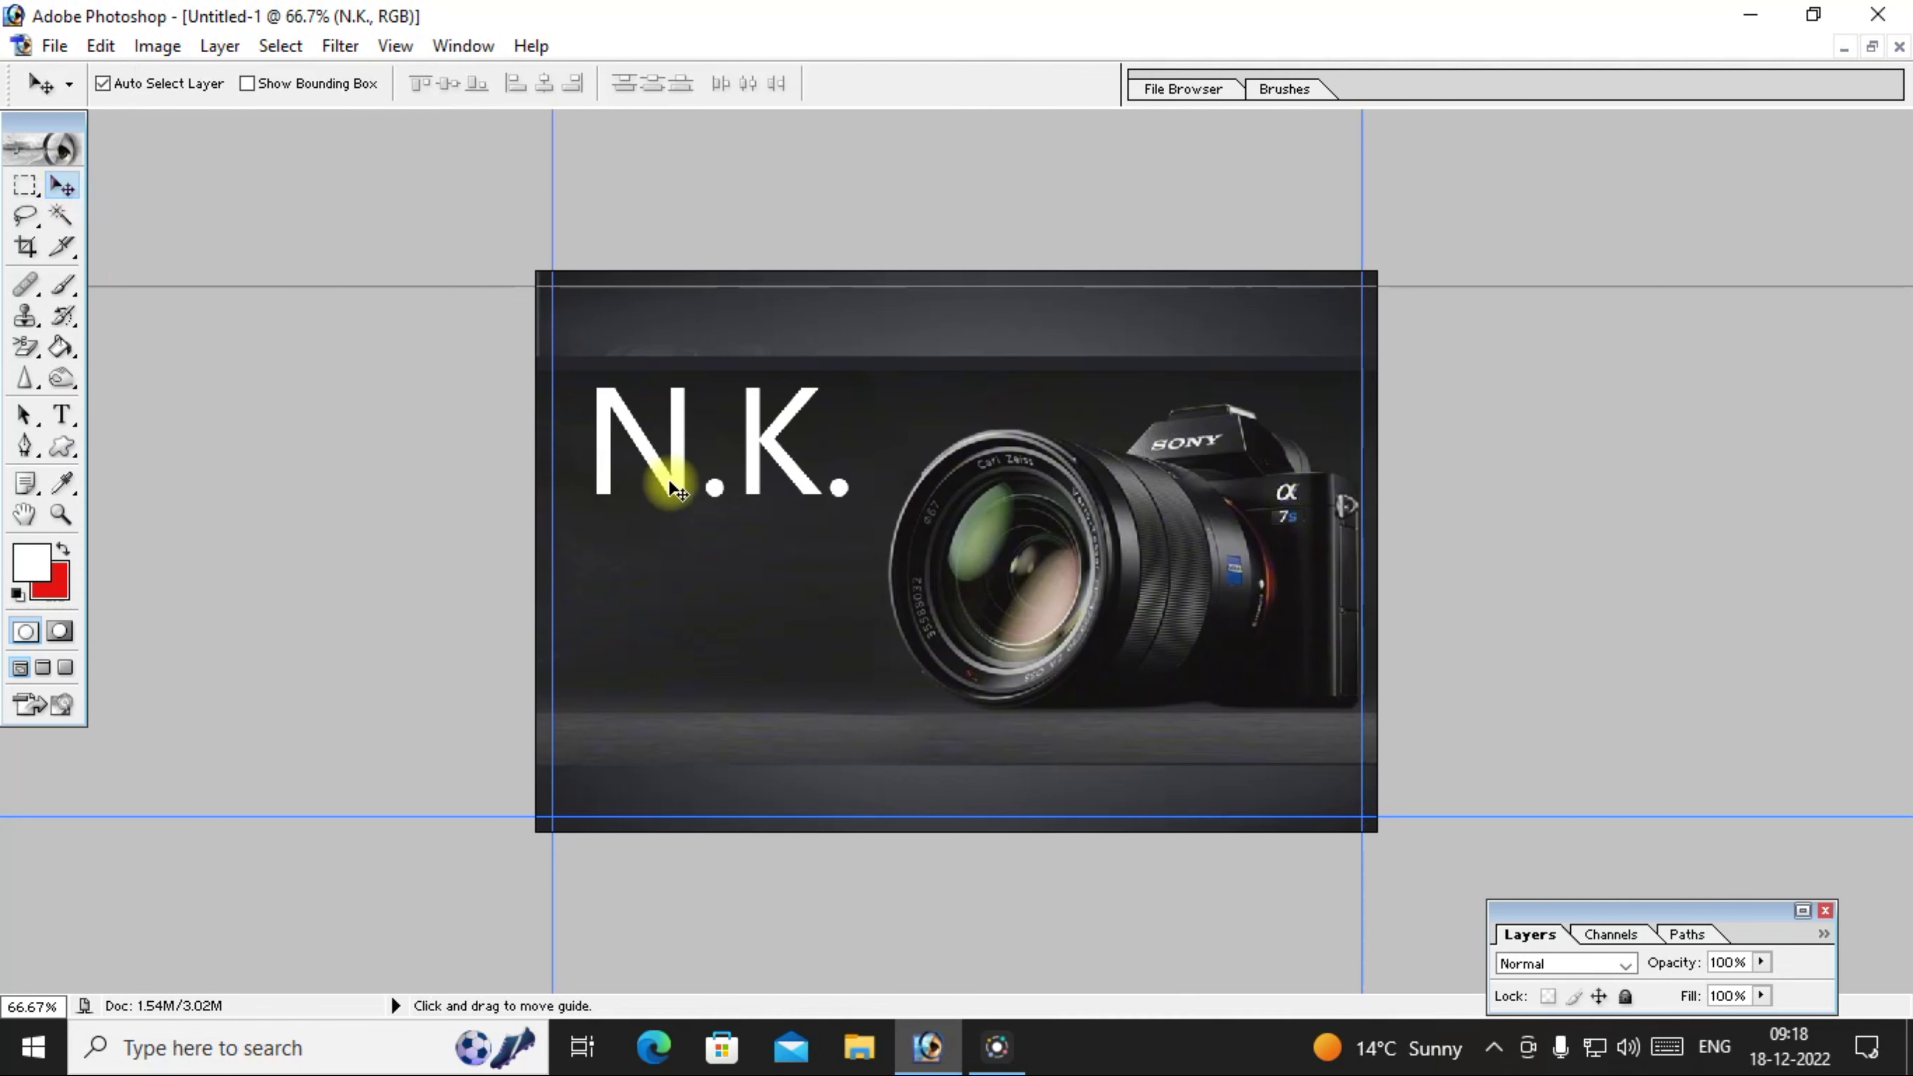
{"action": "key", "text": "ctrl+equal"}
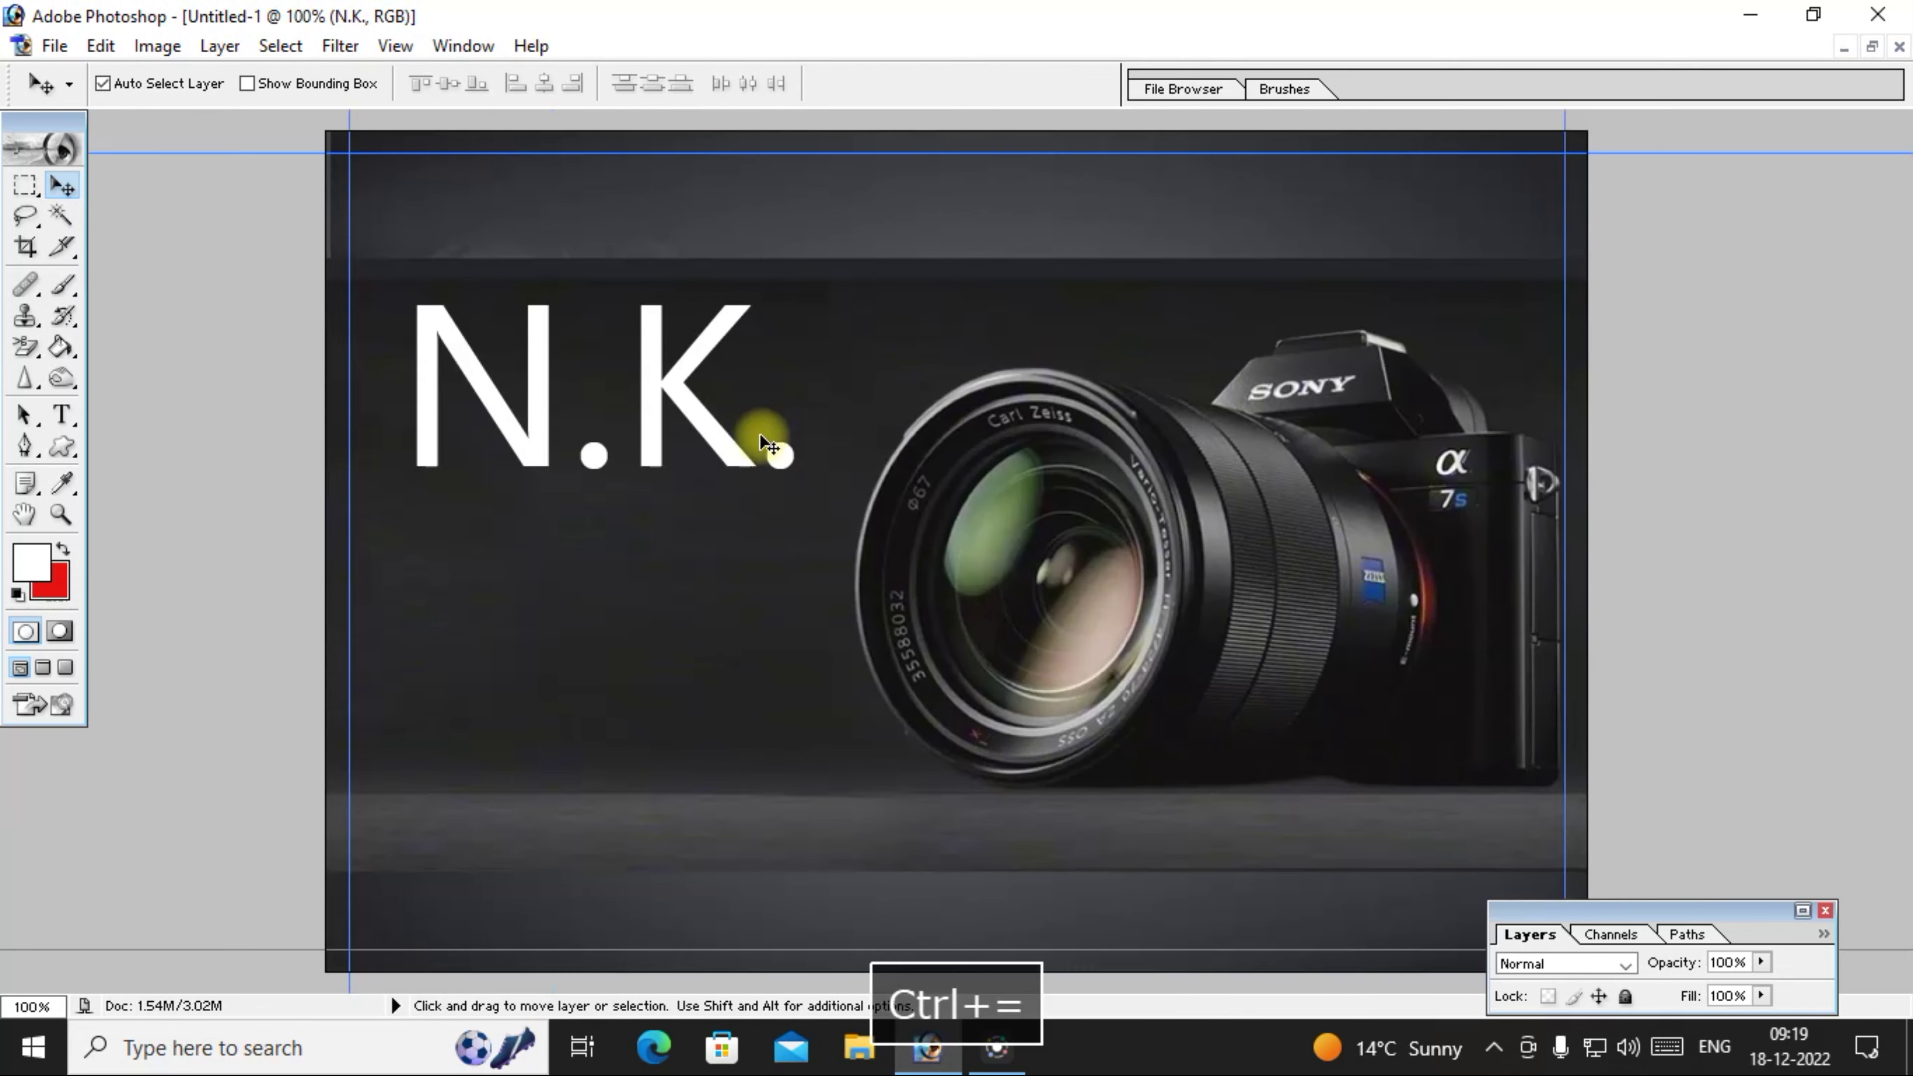
- Nudge N.K. slightly up and right, and set it in Microsoft YaHei Bold
{"action": "mouse_move", "coordinate": [667, 382]}
{"action": "left_mouse_down"}
{"action": "mouse_move", "coordinate": [684, 369]}
{"action": "mouse_move", "coordinate": [668, 365]}
{"action": "left_mouse_up"}
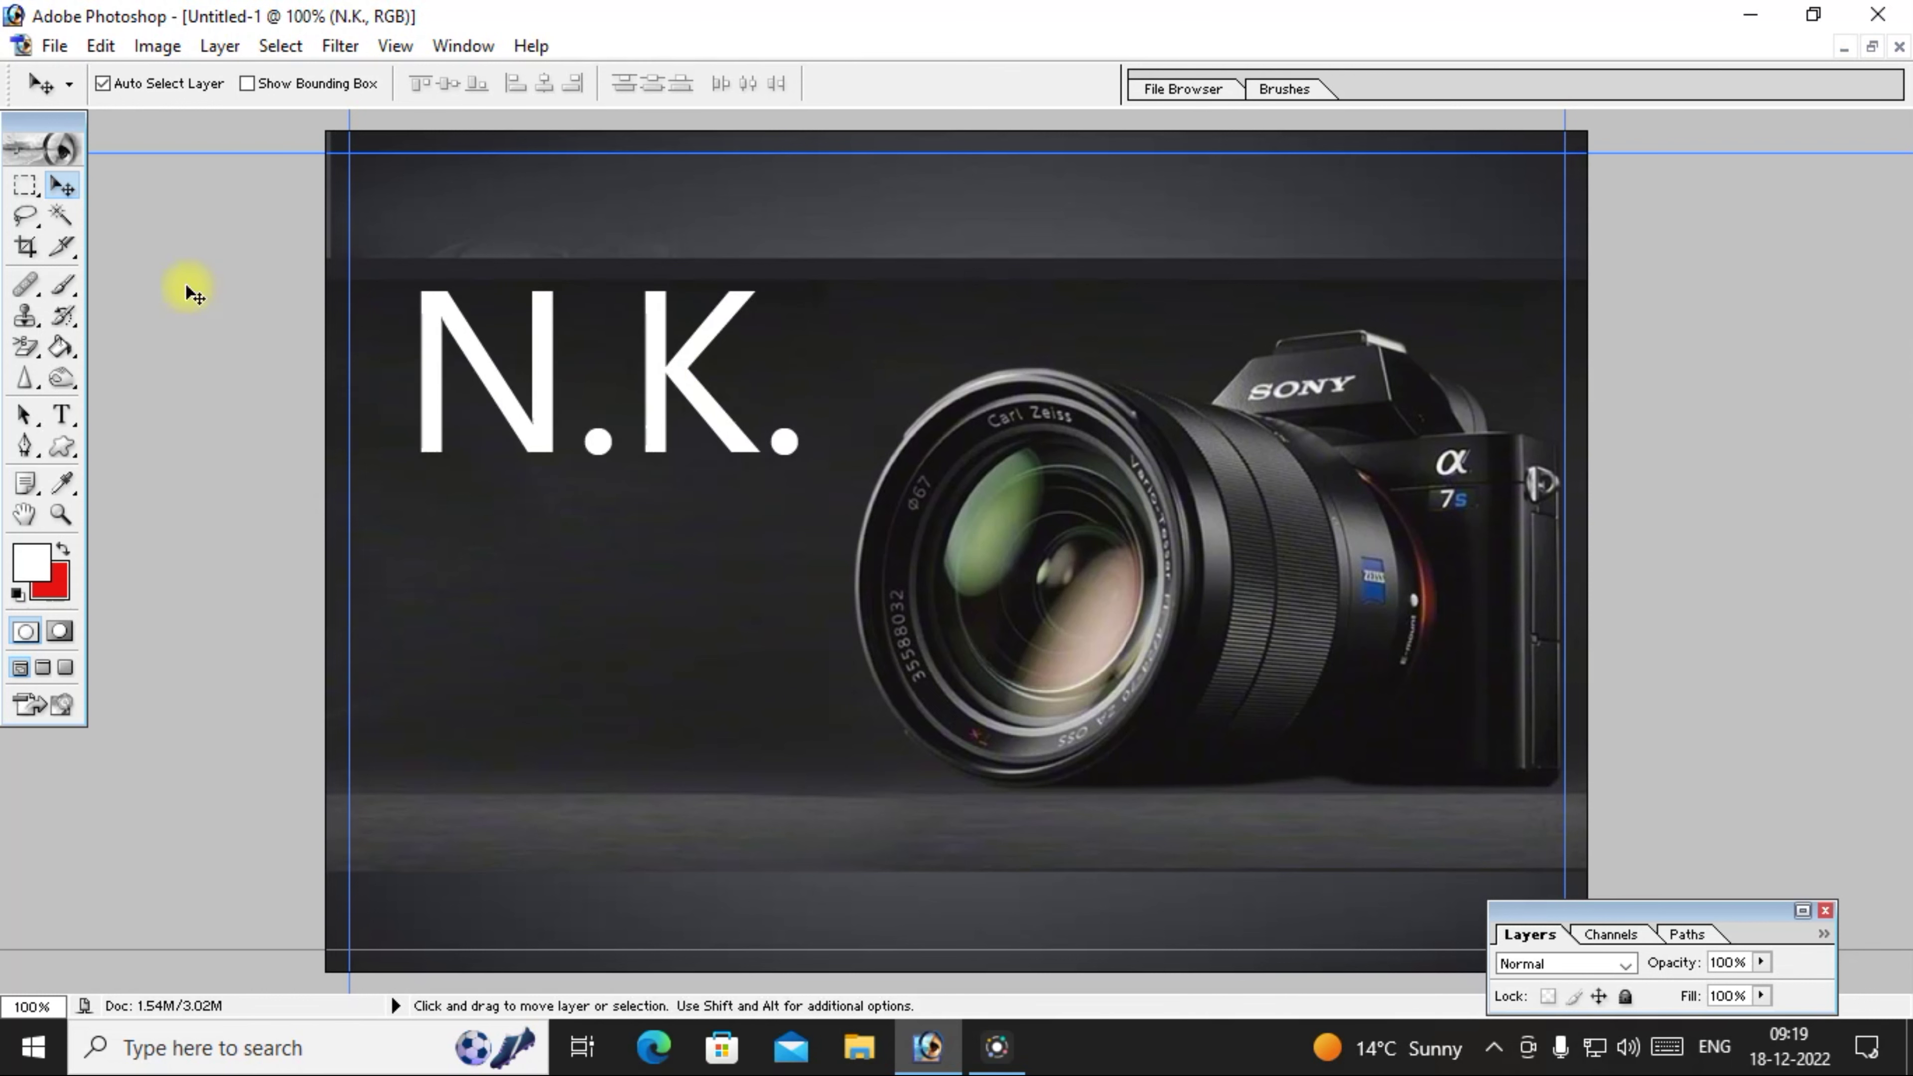
{"action": "left_click", "coordinate": [61, 415]}
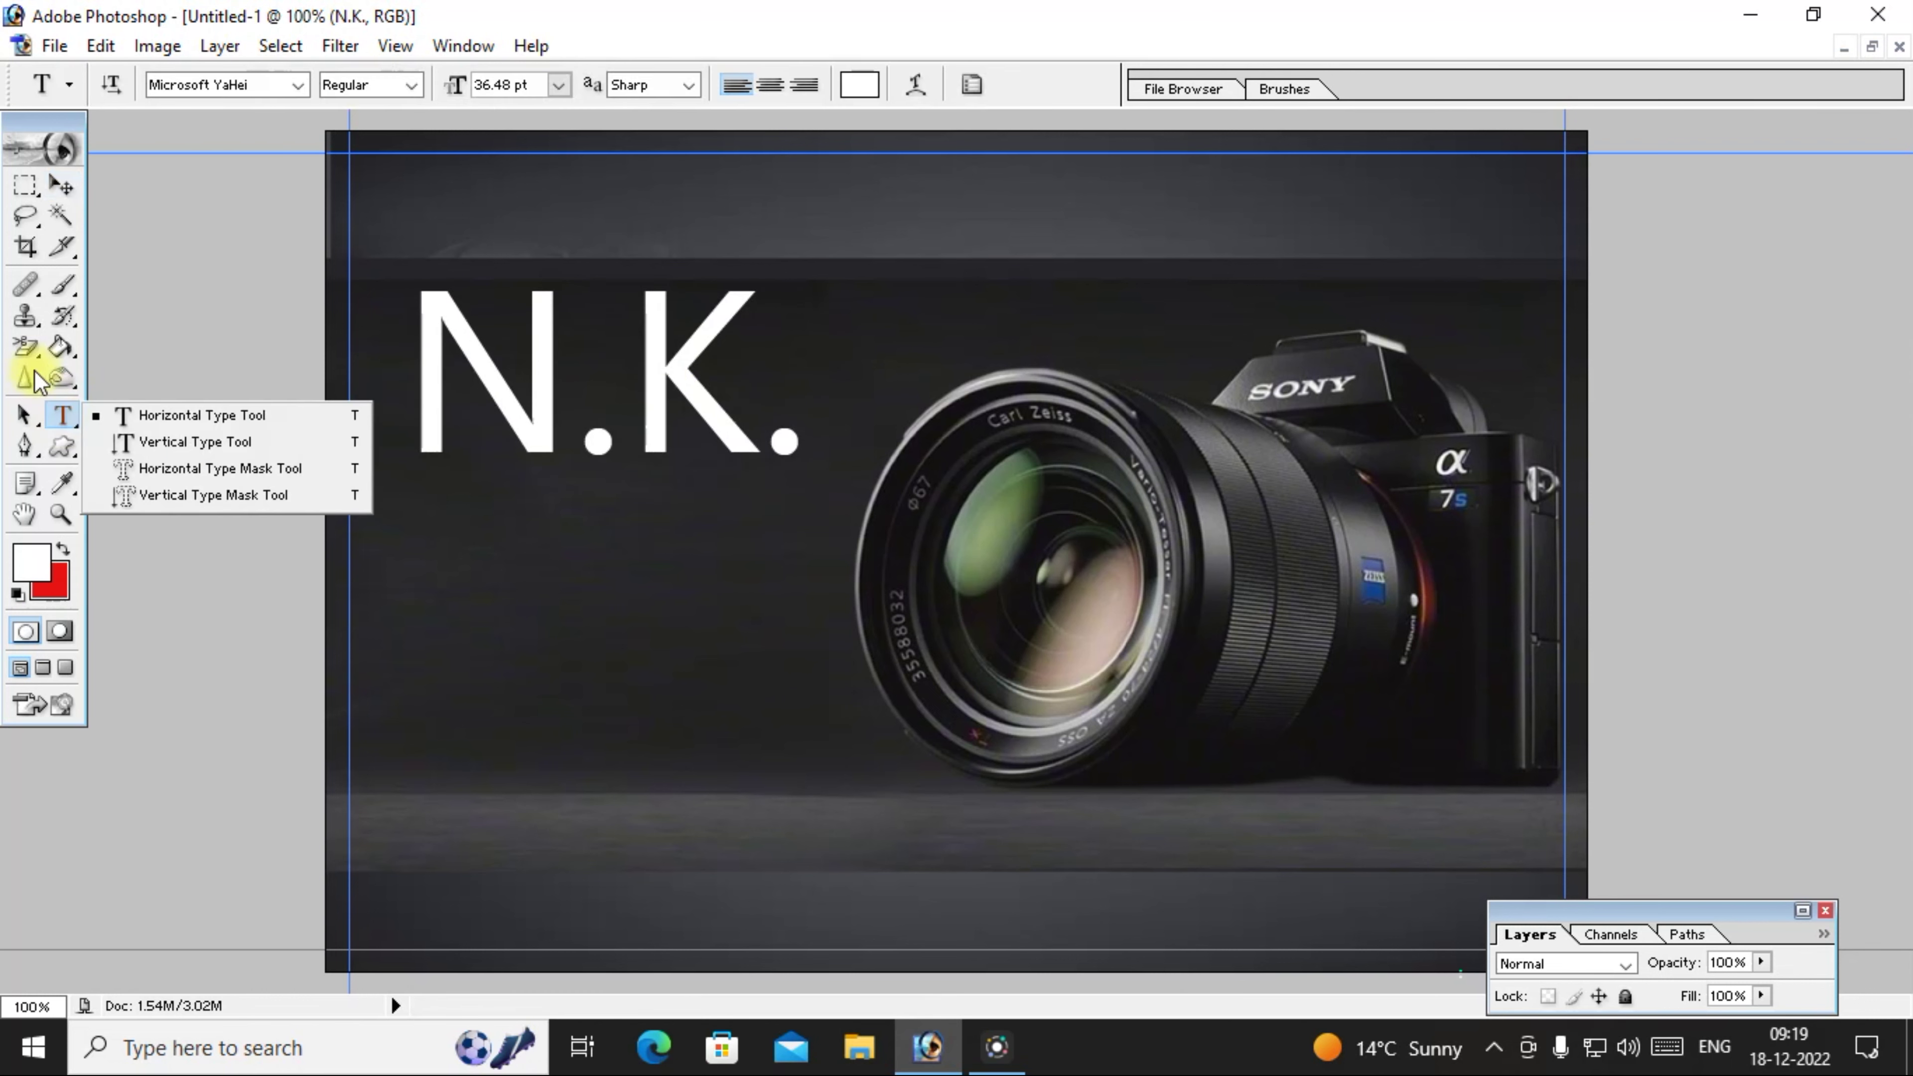
{"action": "left_click", "coordinate": [414, 87]}
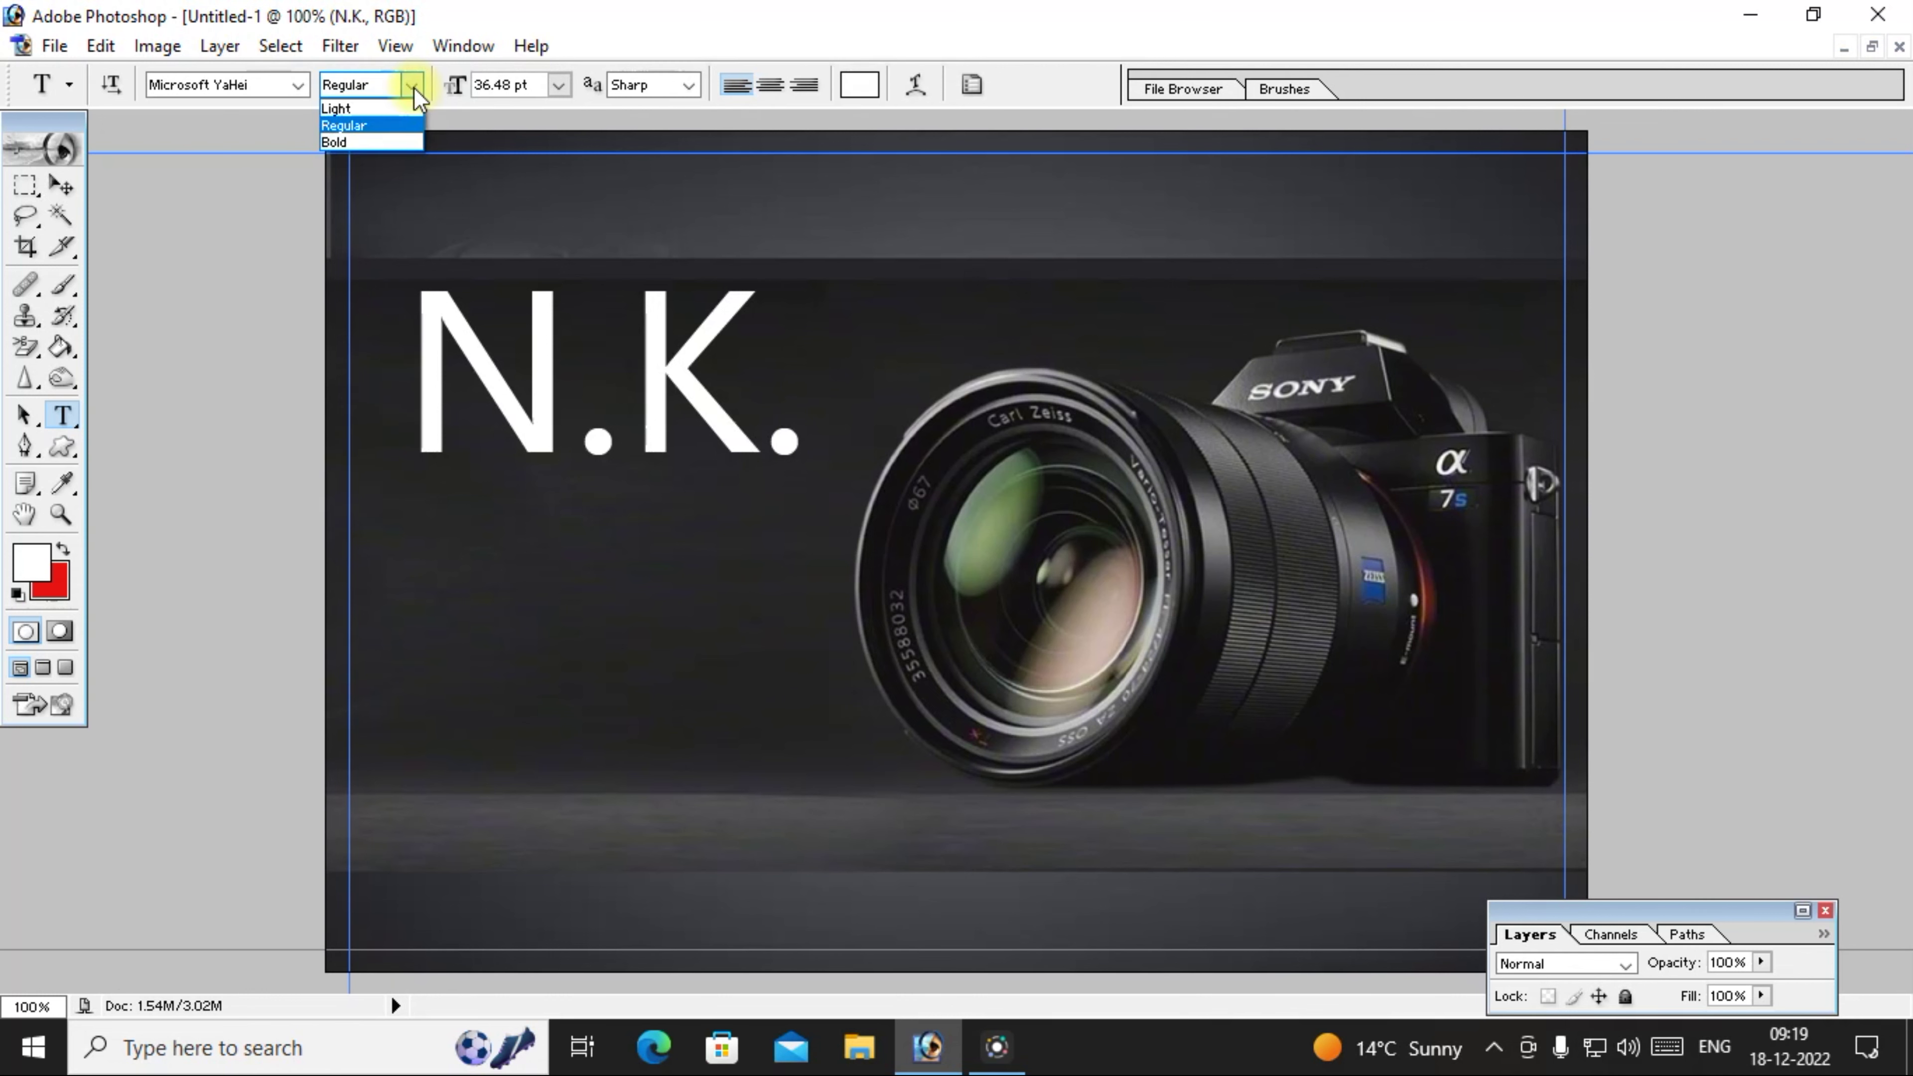
{"action": "left_click", "coordinate": [342, 143]}
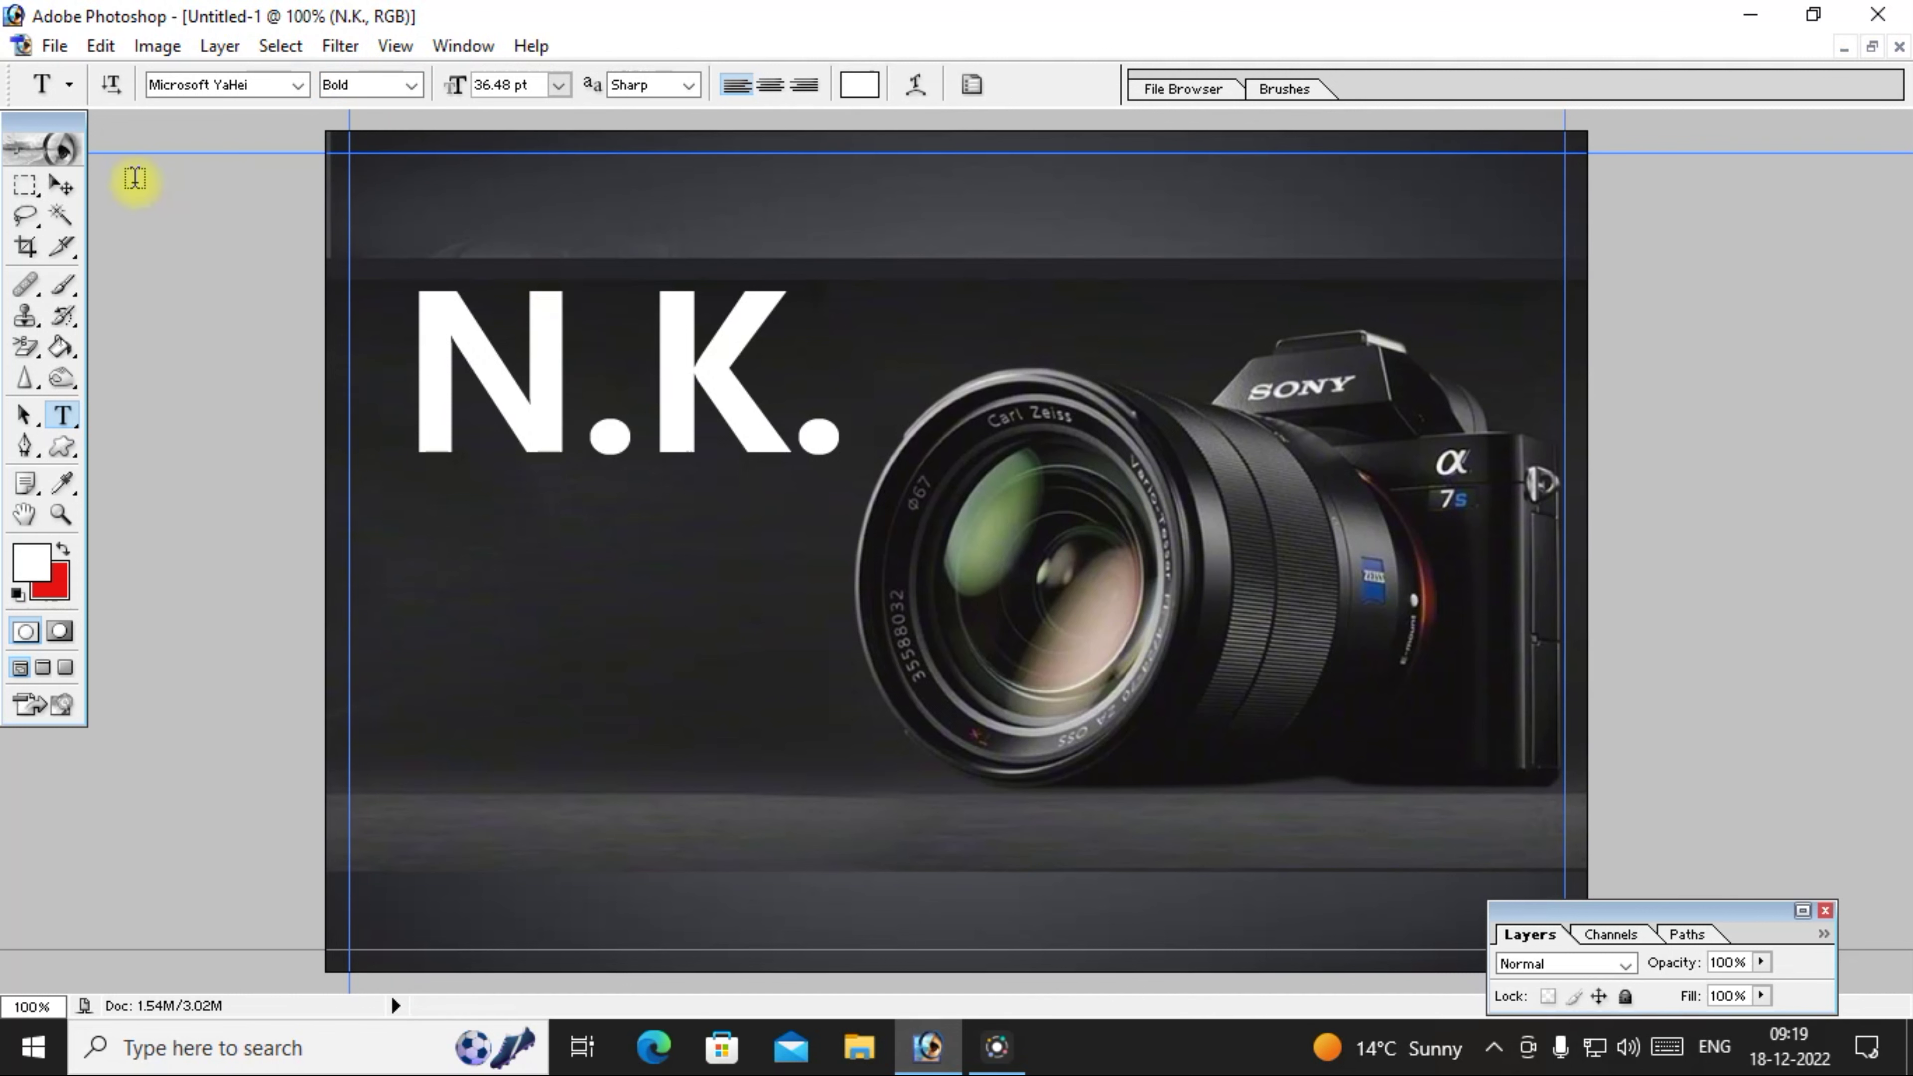
{"action": "left_click", "coordinate": [60, 186]}
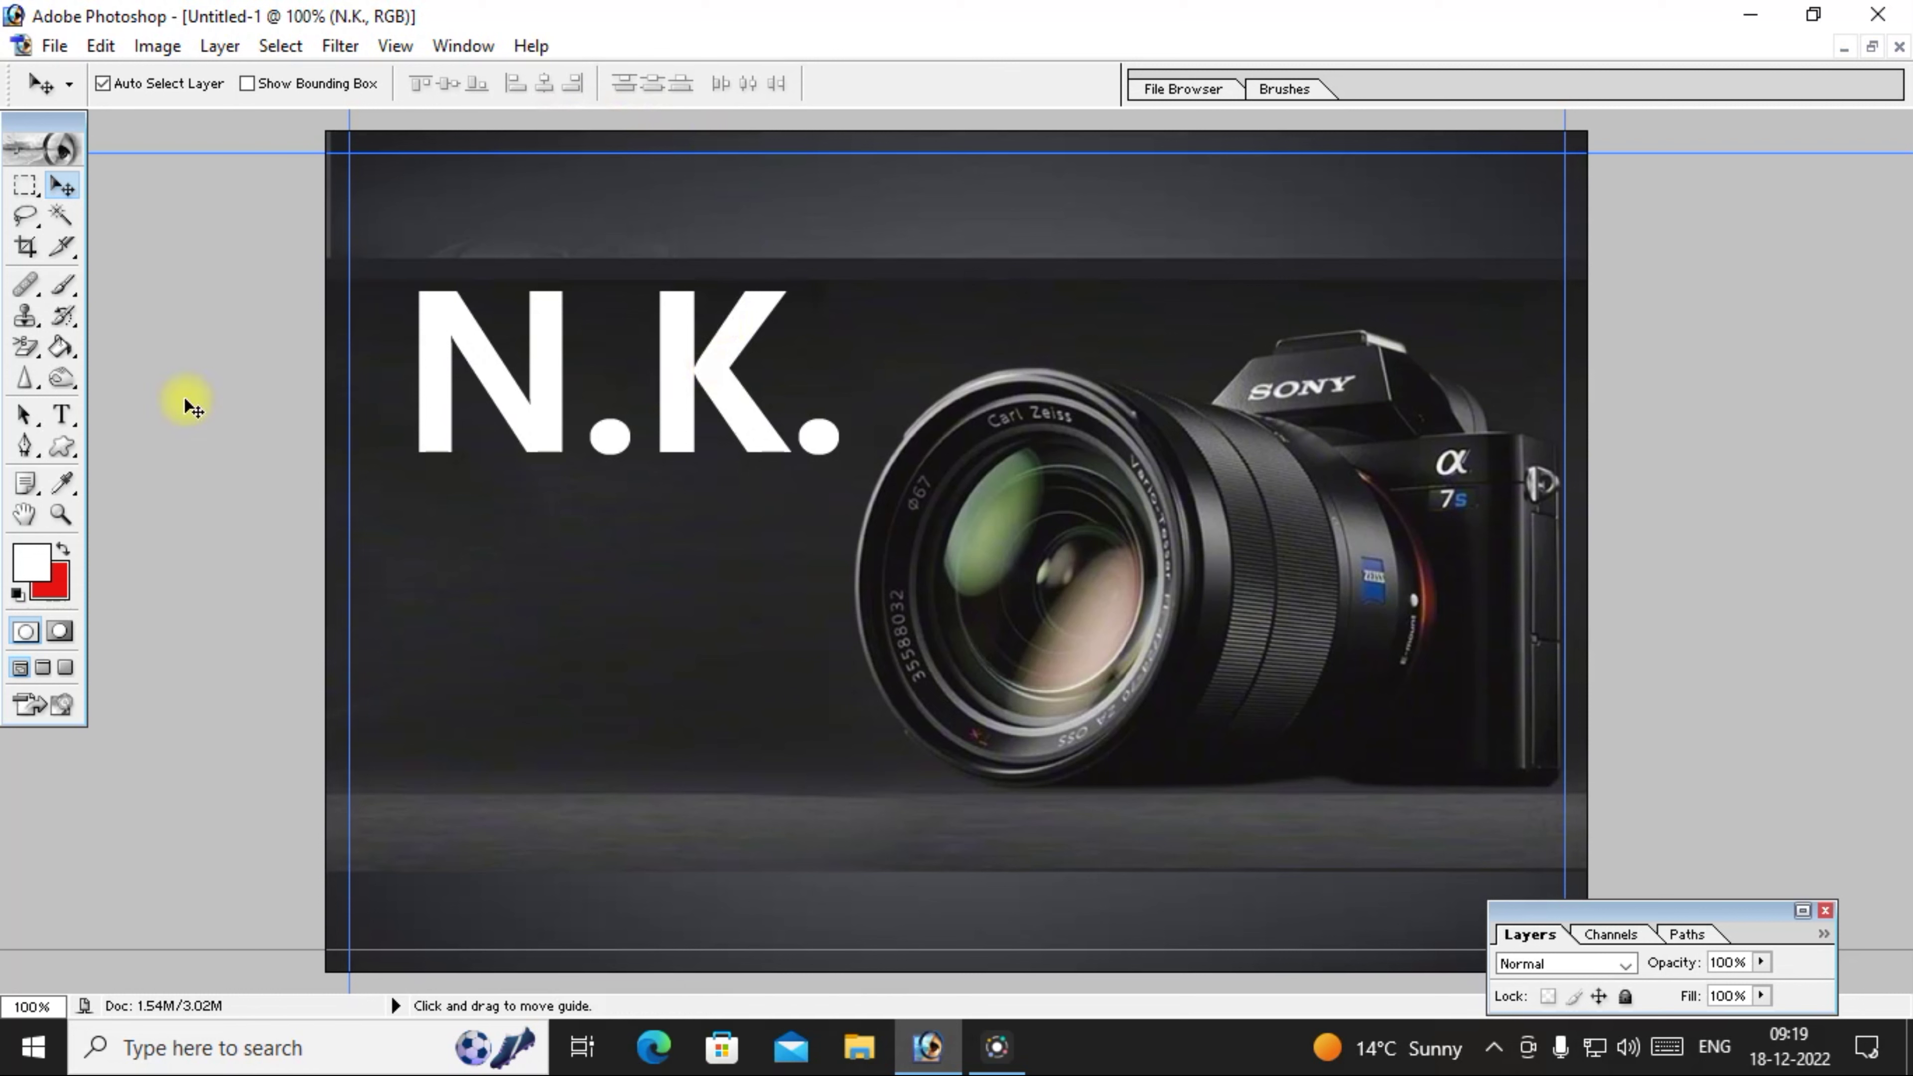
{"action": "left_click", "coordinate": [60, 414]}
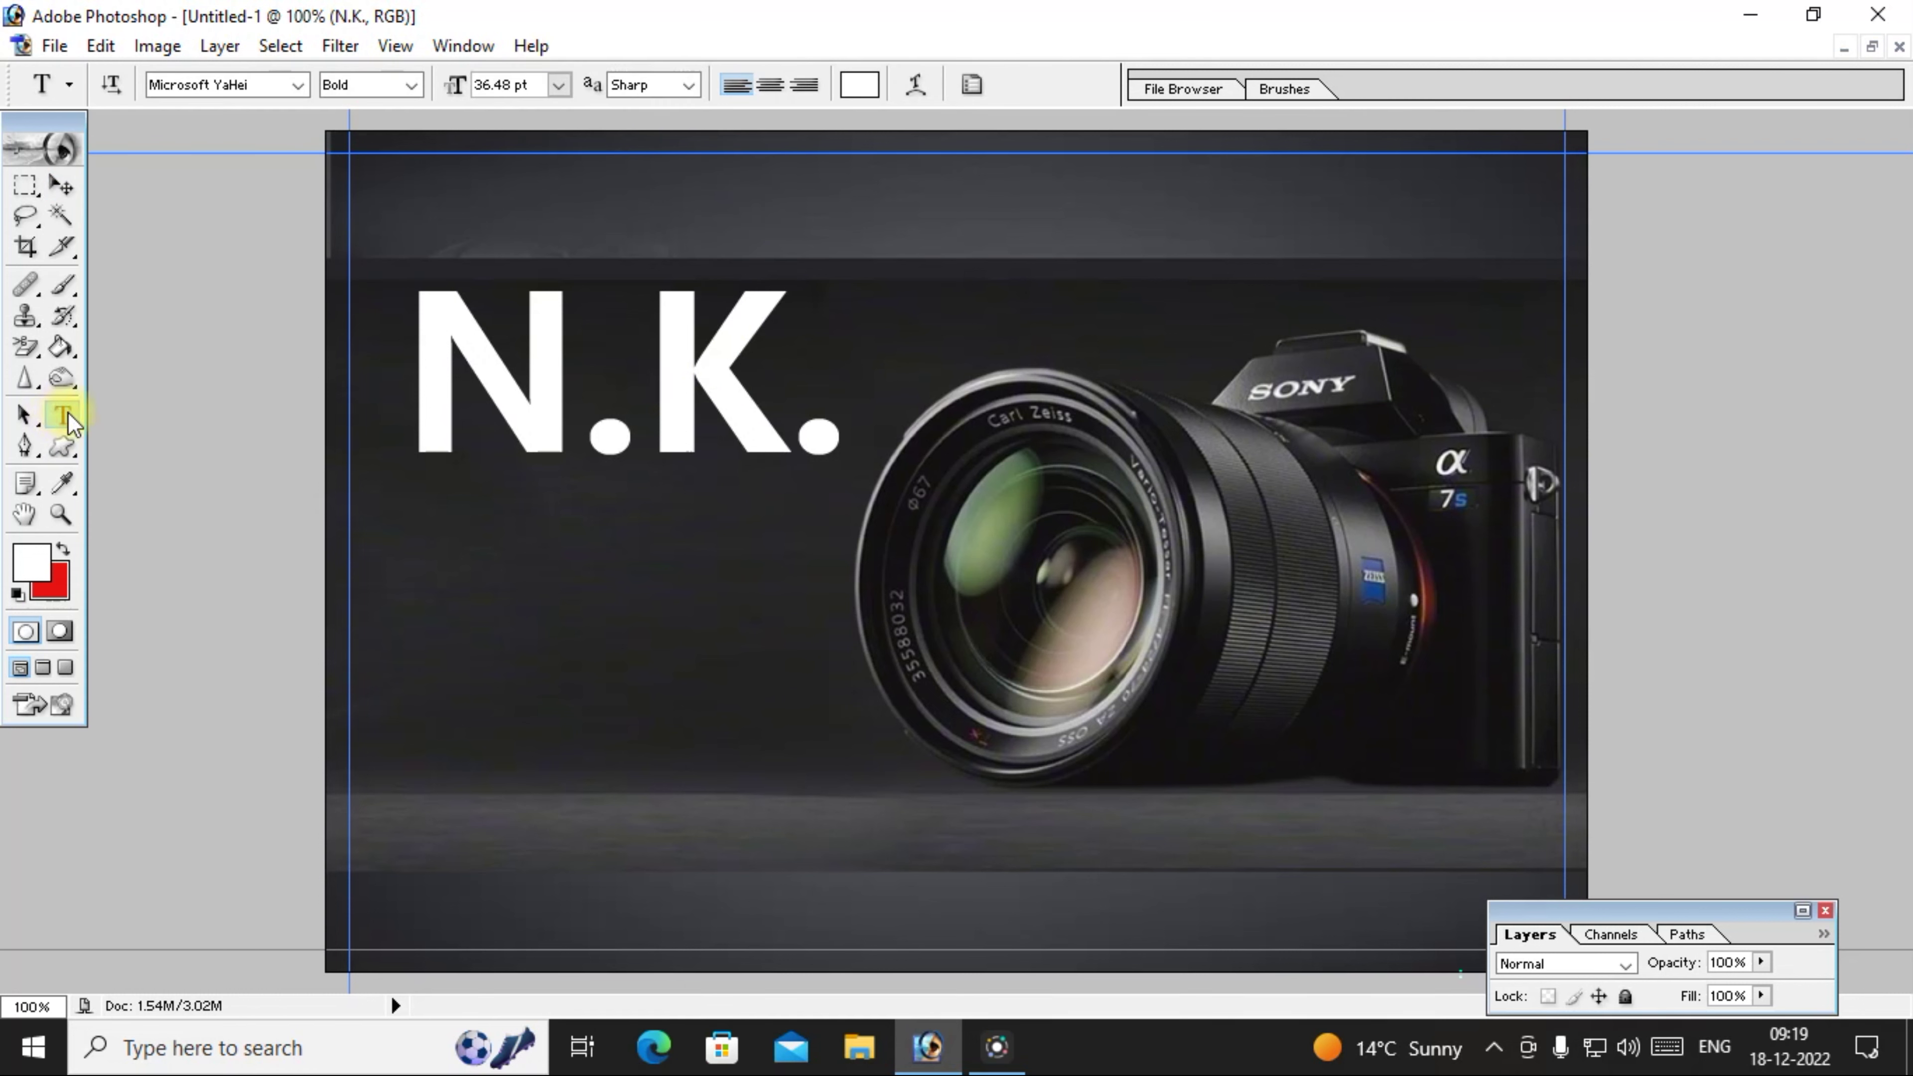
- Warp the N.K. text with the Rise style at +5% bend
{"action": "left_click", "coordinate": [917, 85]}
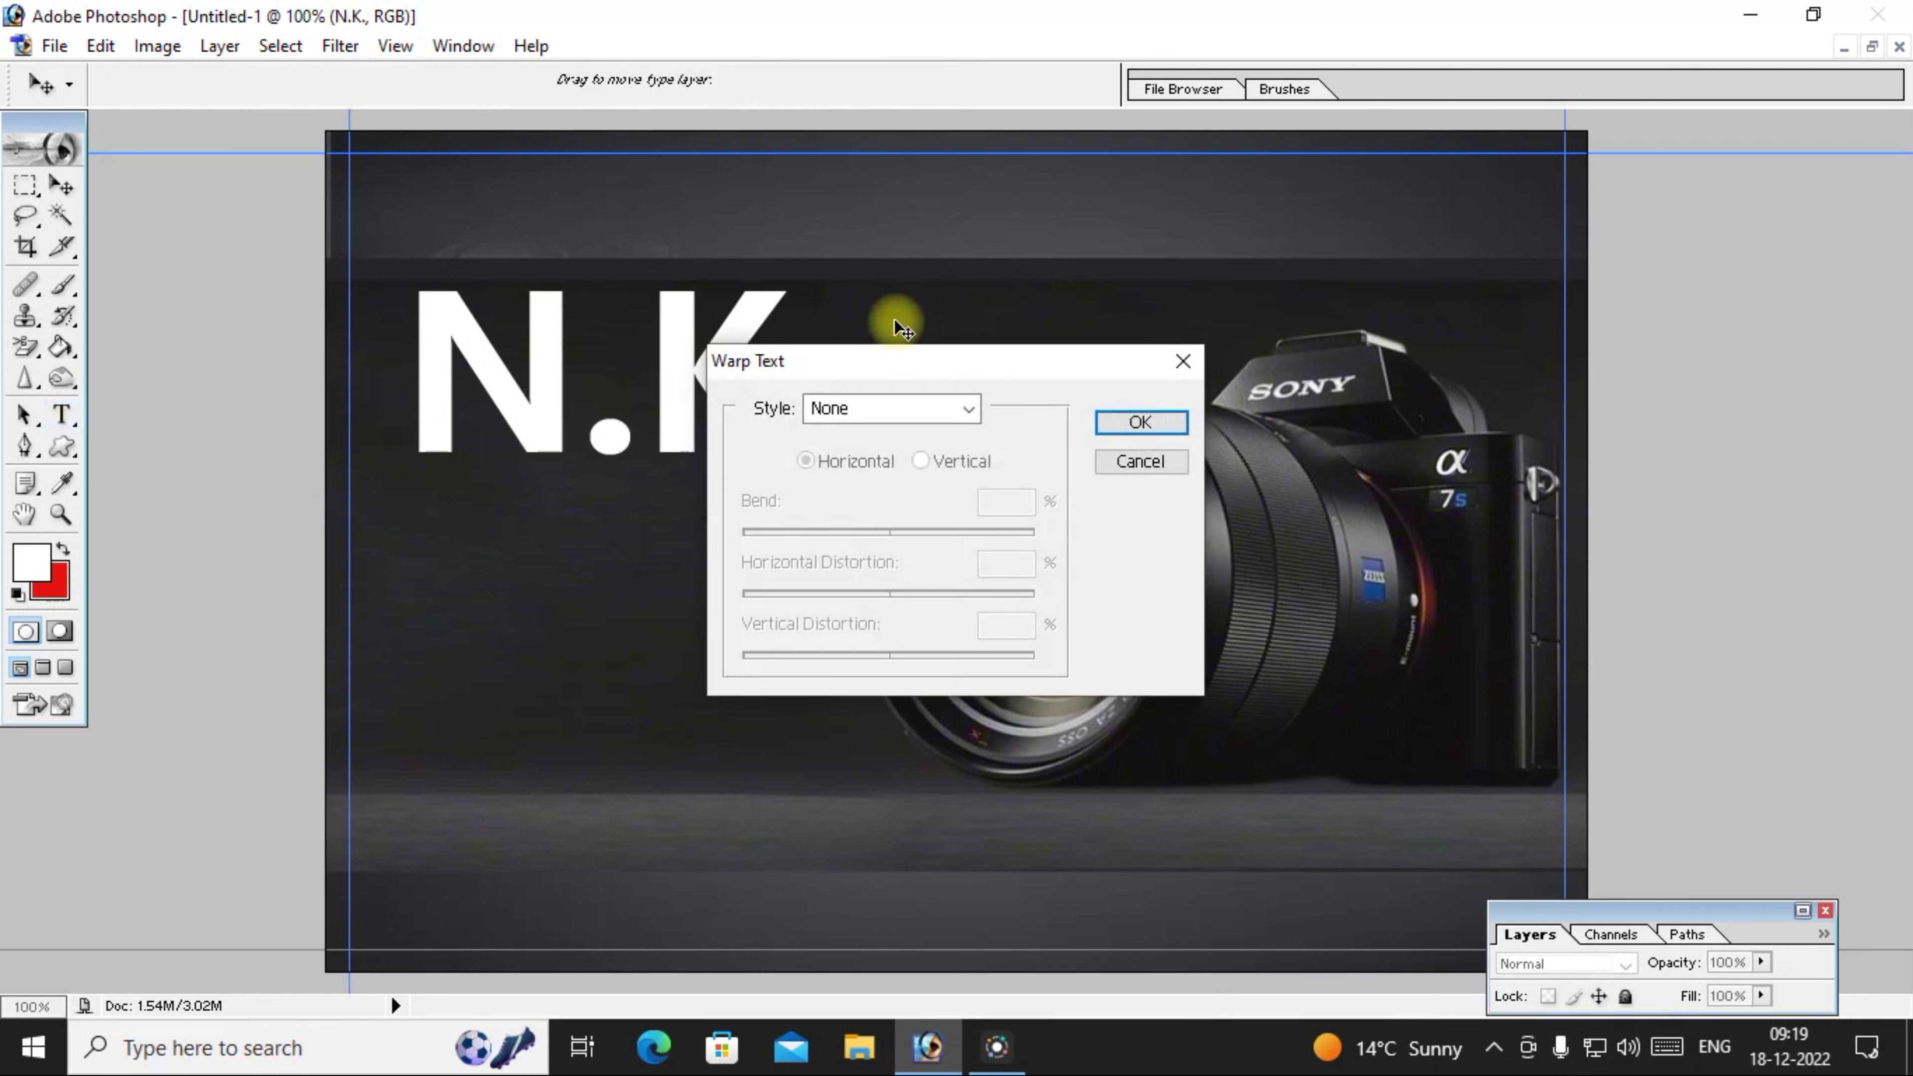
{"action": "left_click", "coordinate": [969, 410]}
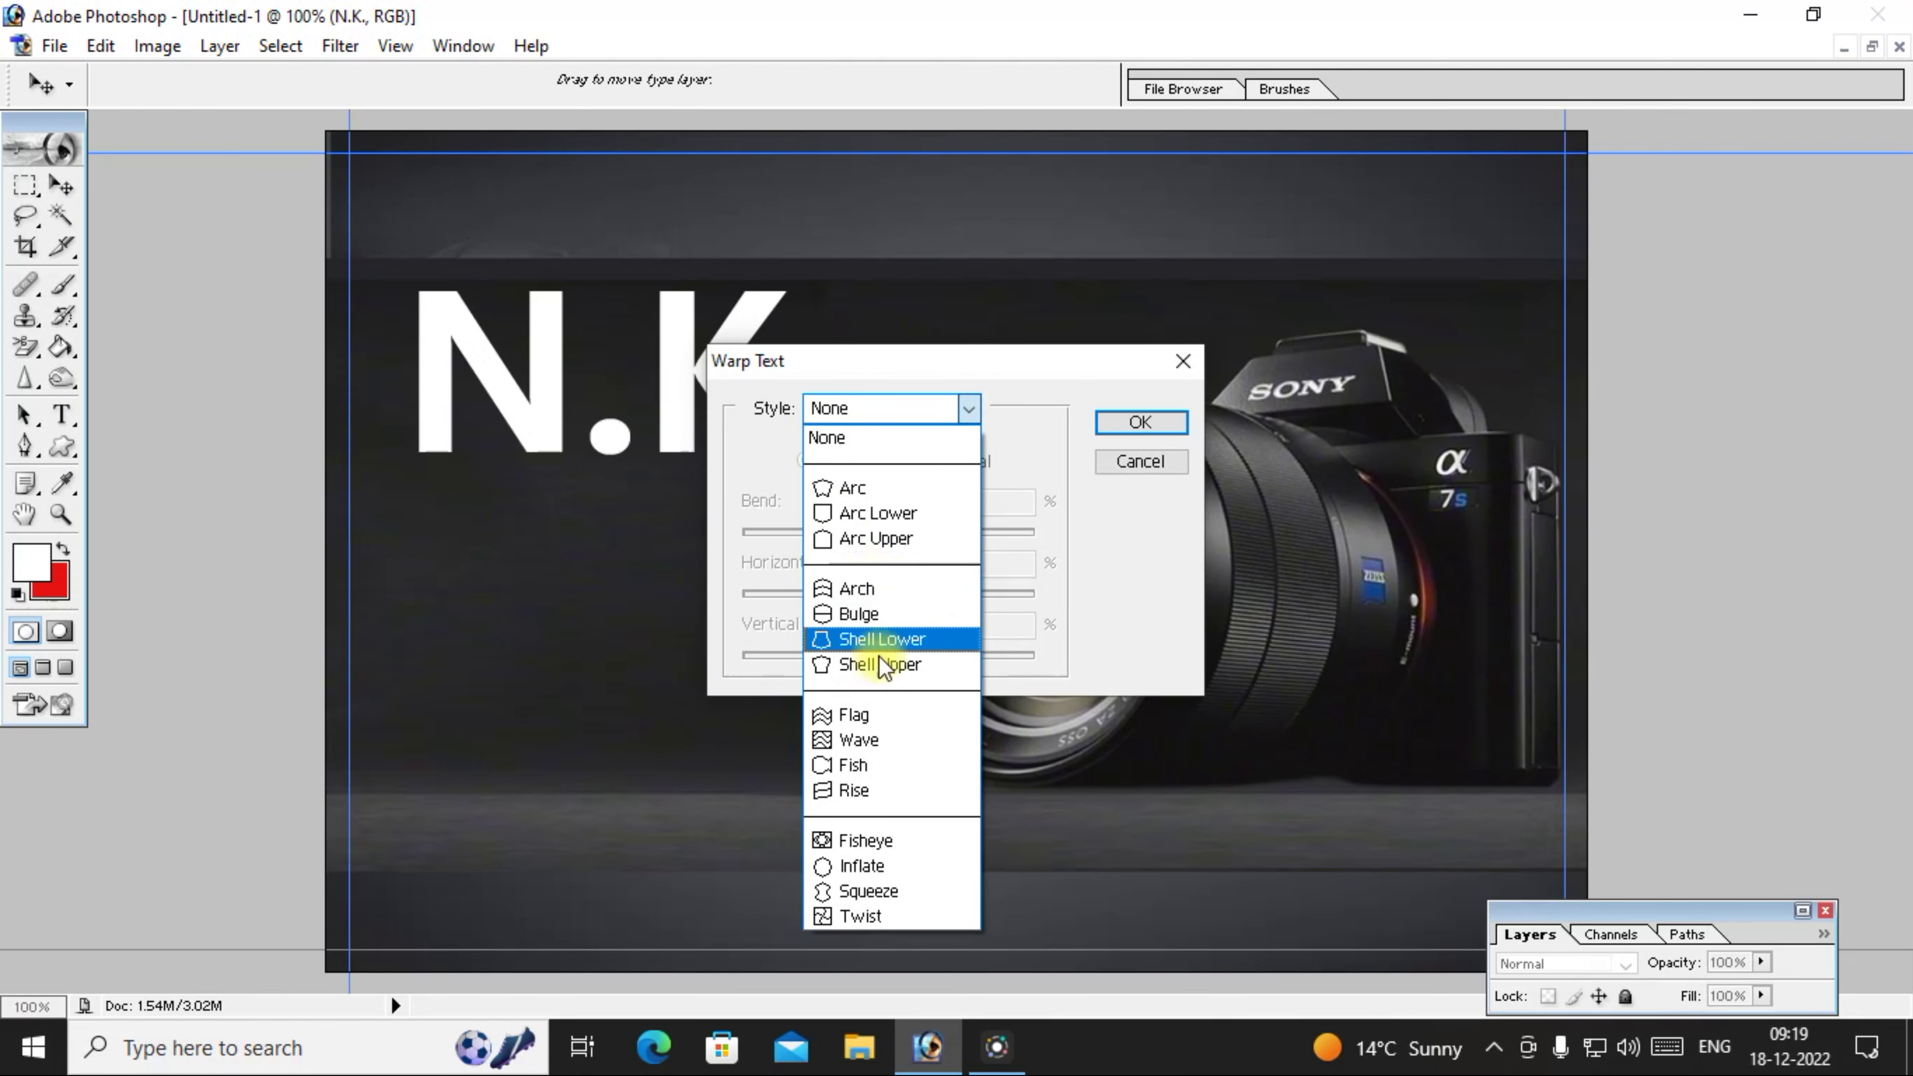
{"action": "left_click", "coordinate": [854, 790]}
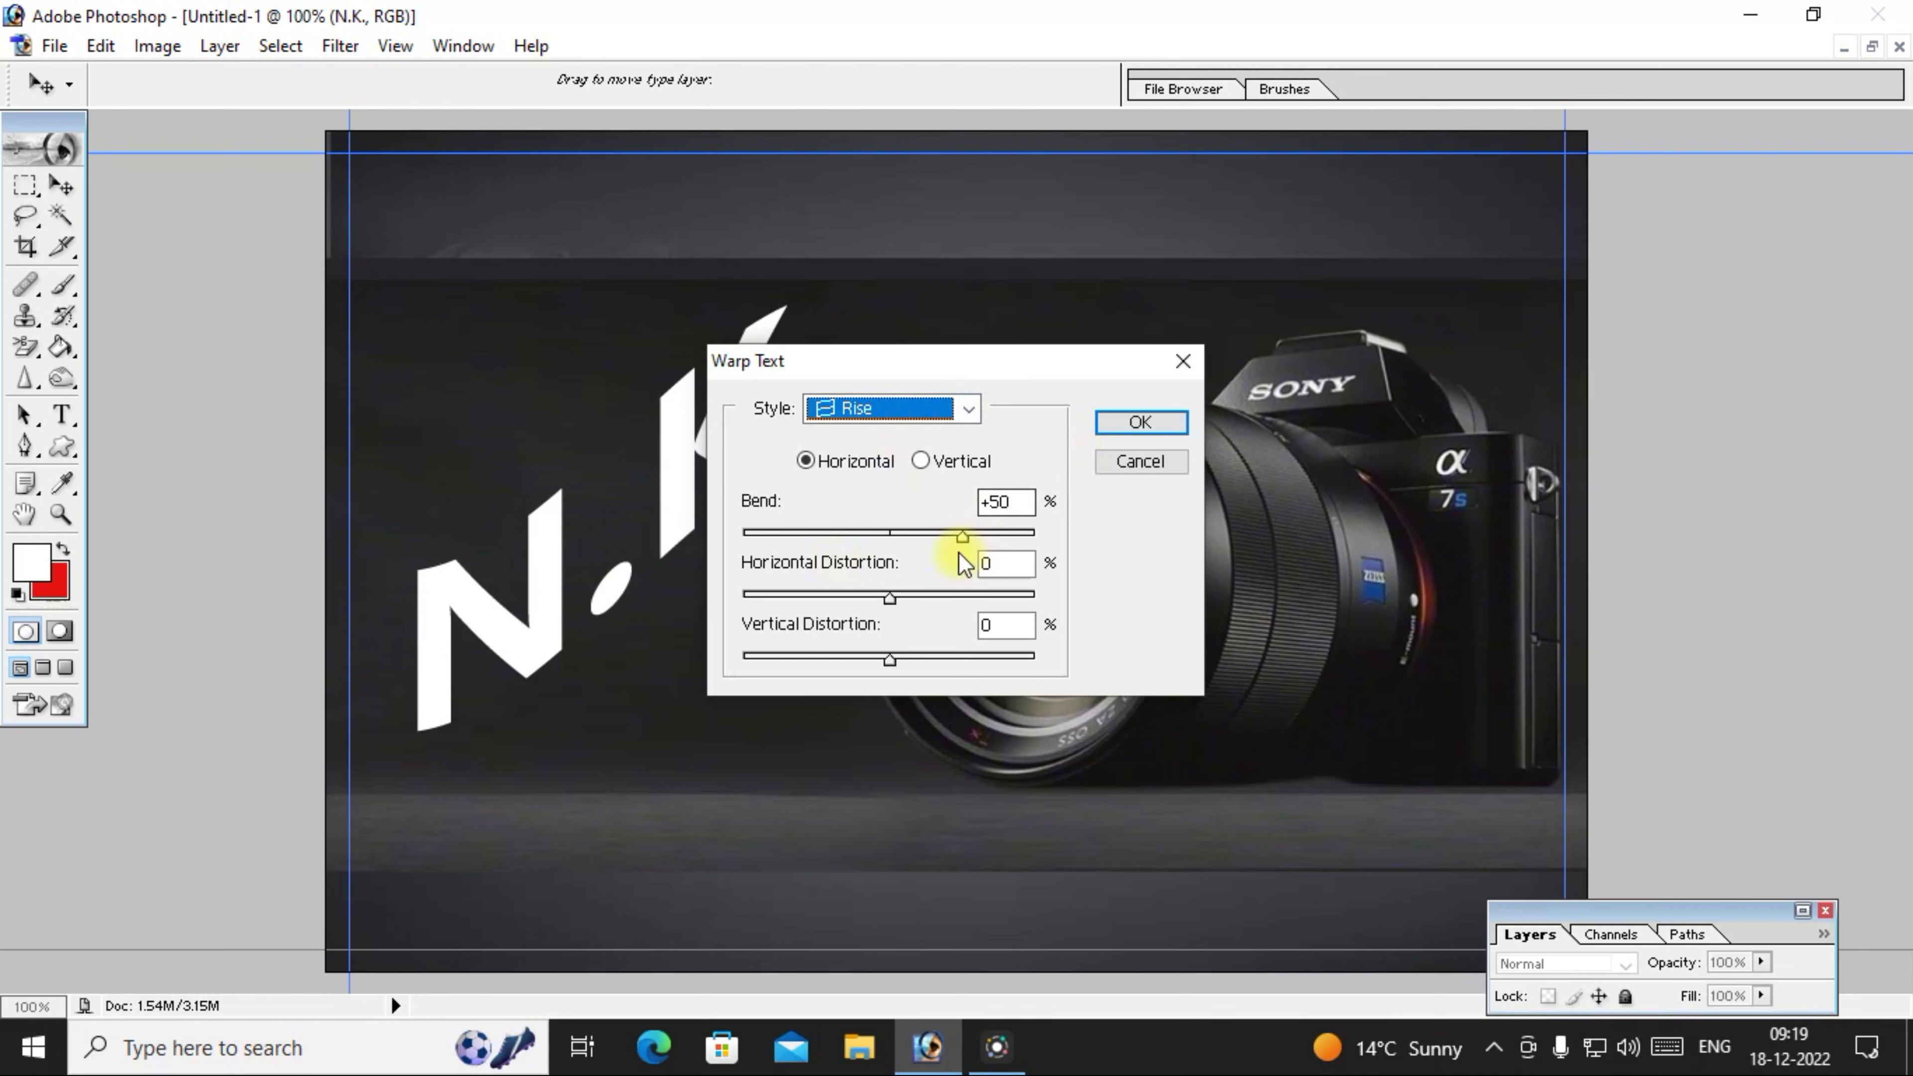
{"action": "left_click_drag", "start_coordinate": [942, 539], "coordinate": [896, 536]}
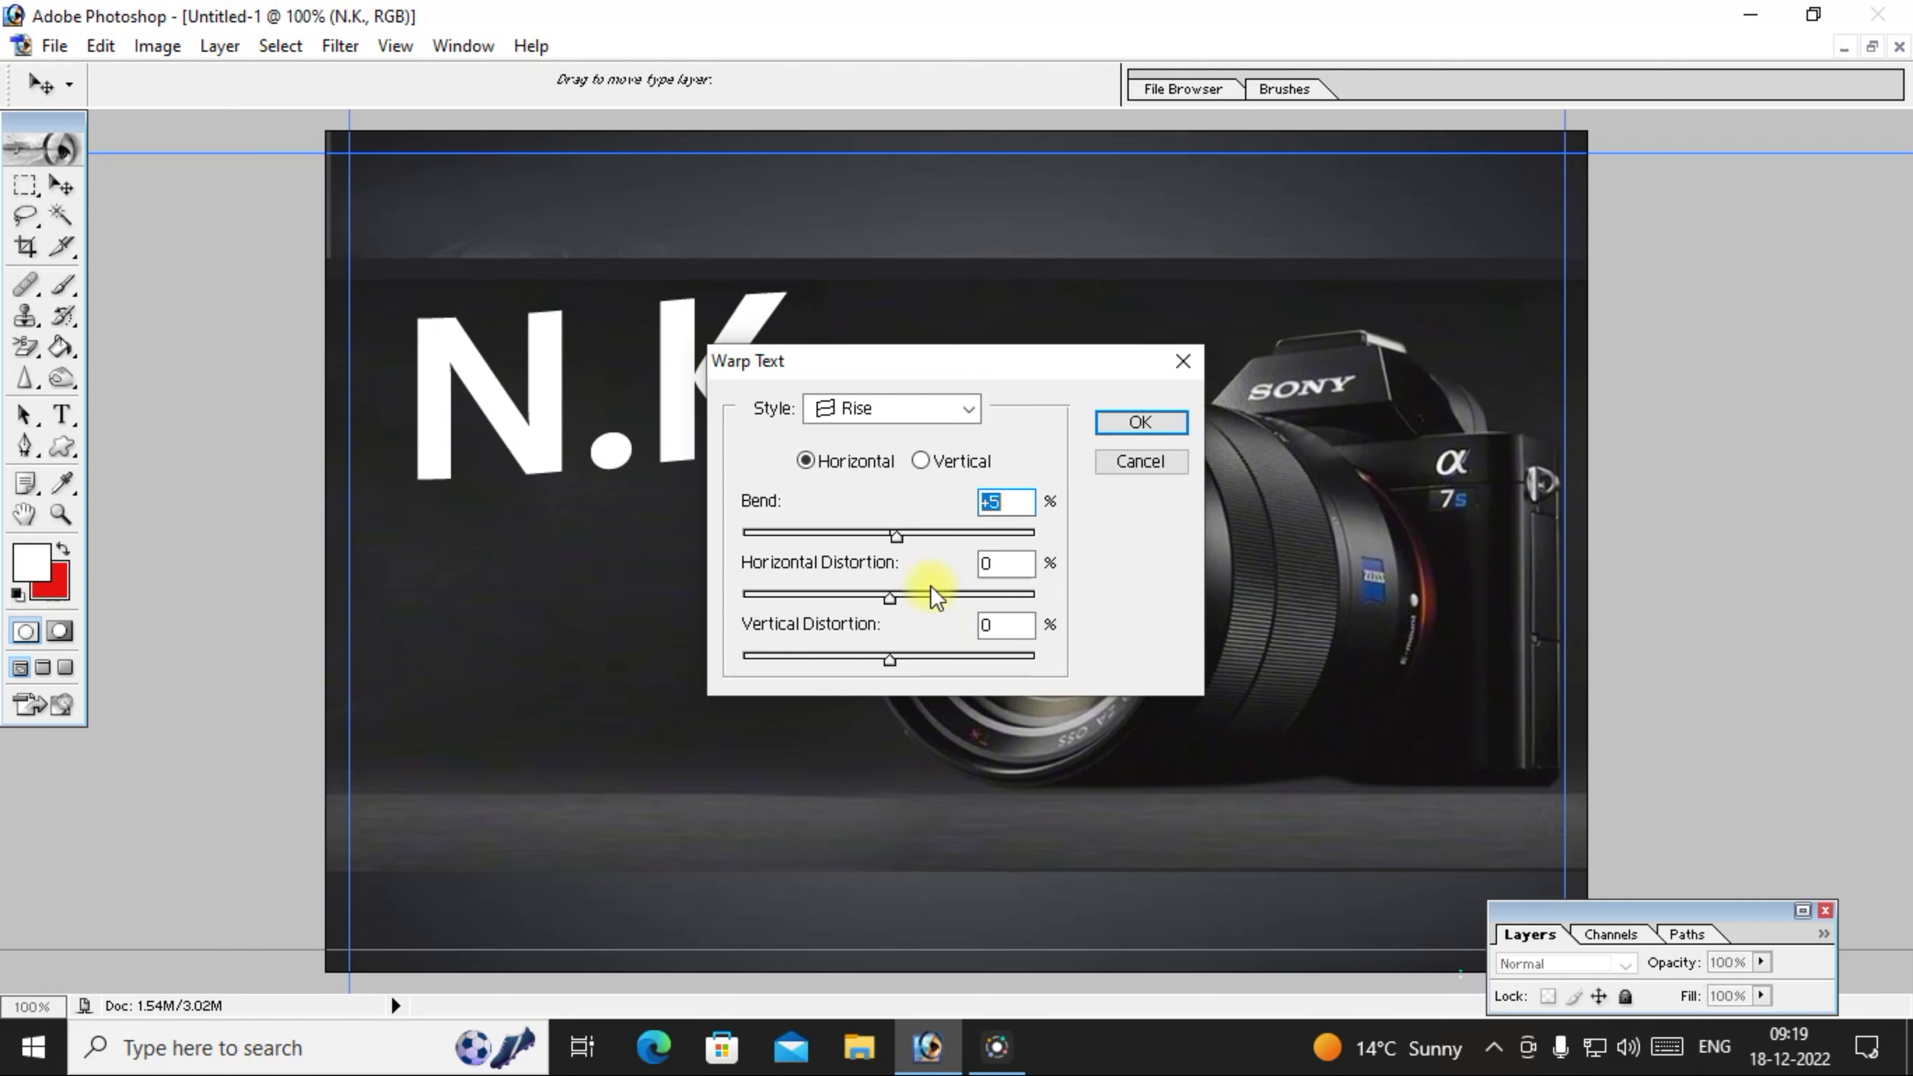
{"action": "left_click", "coordinate": [1123, 421]}
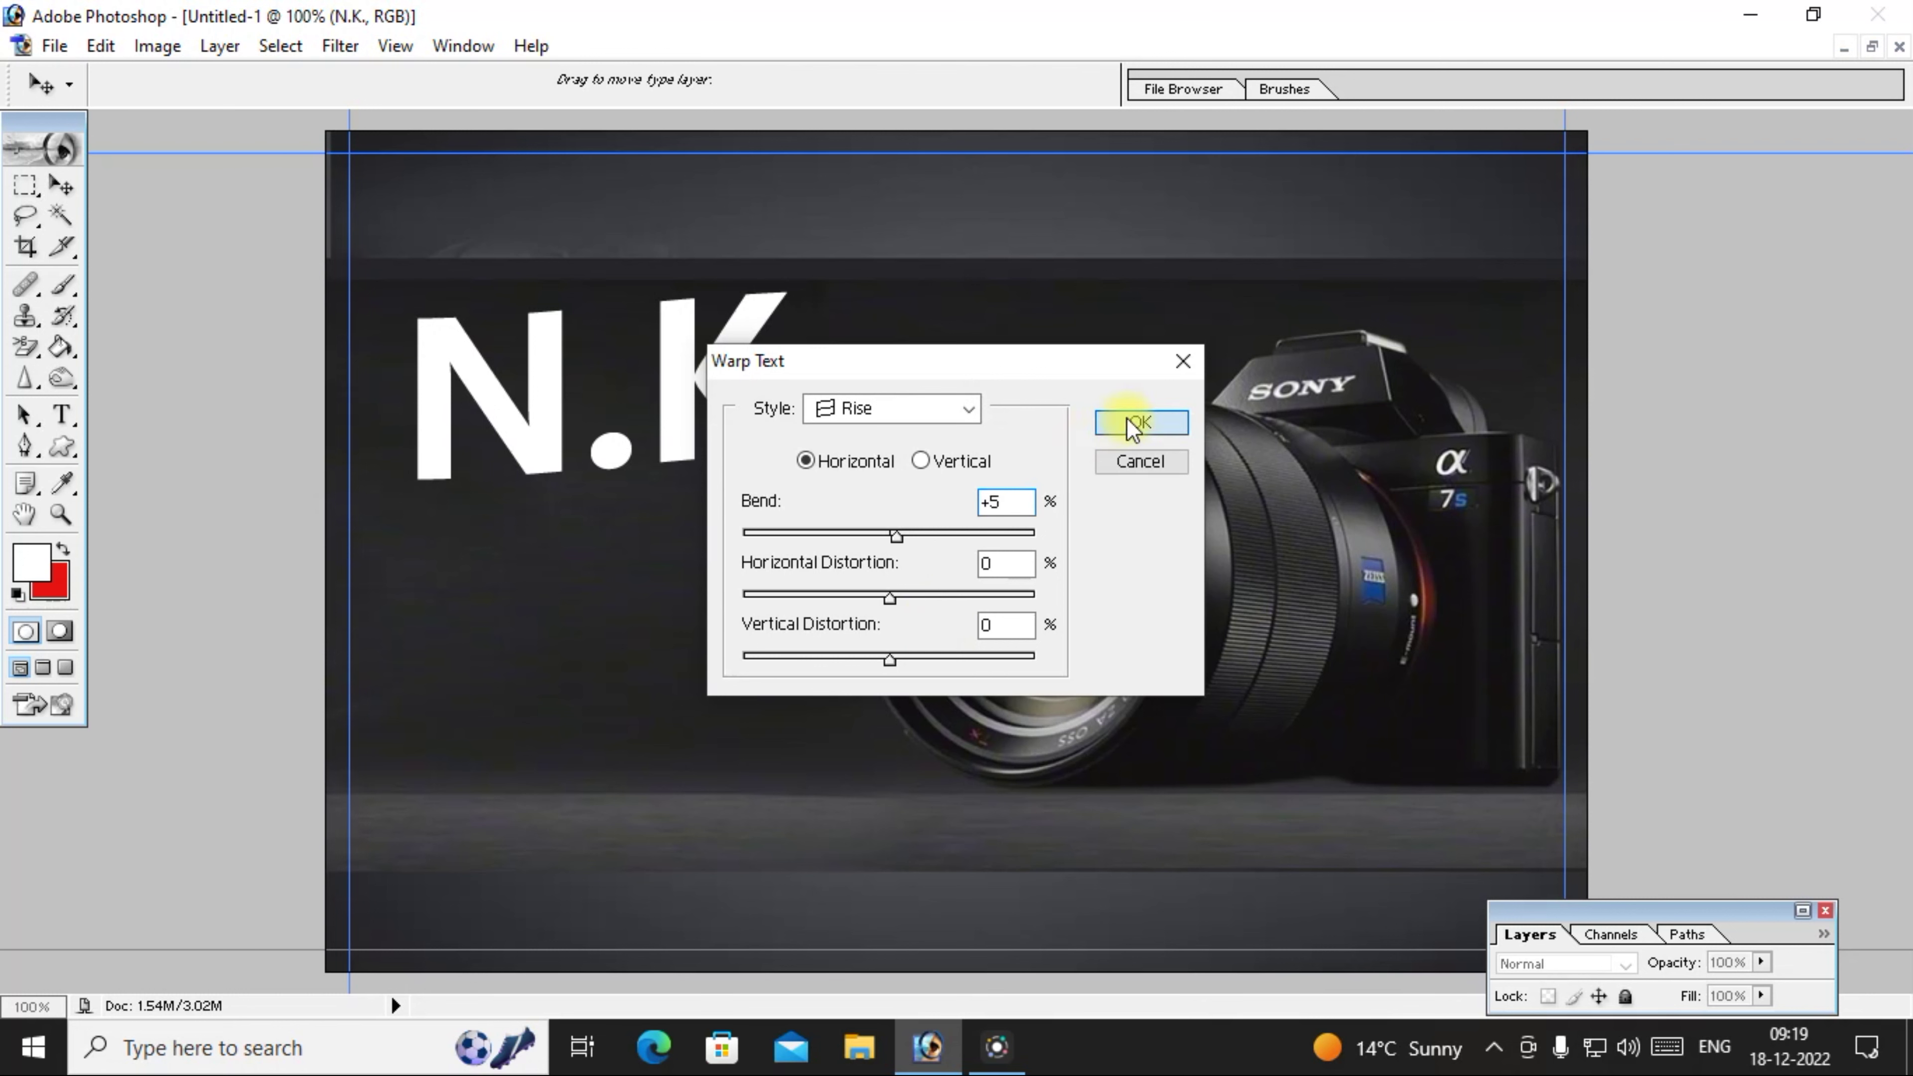
{"action": "key", "text": "ctrl"}
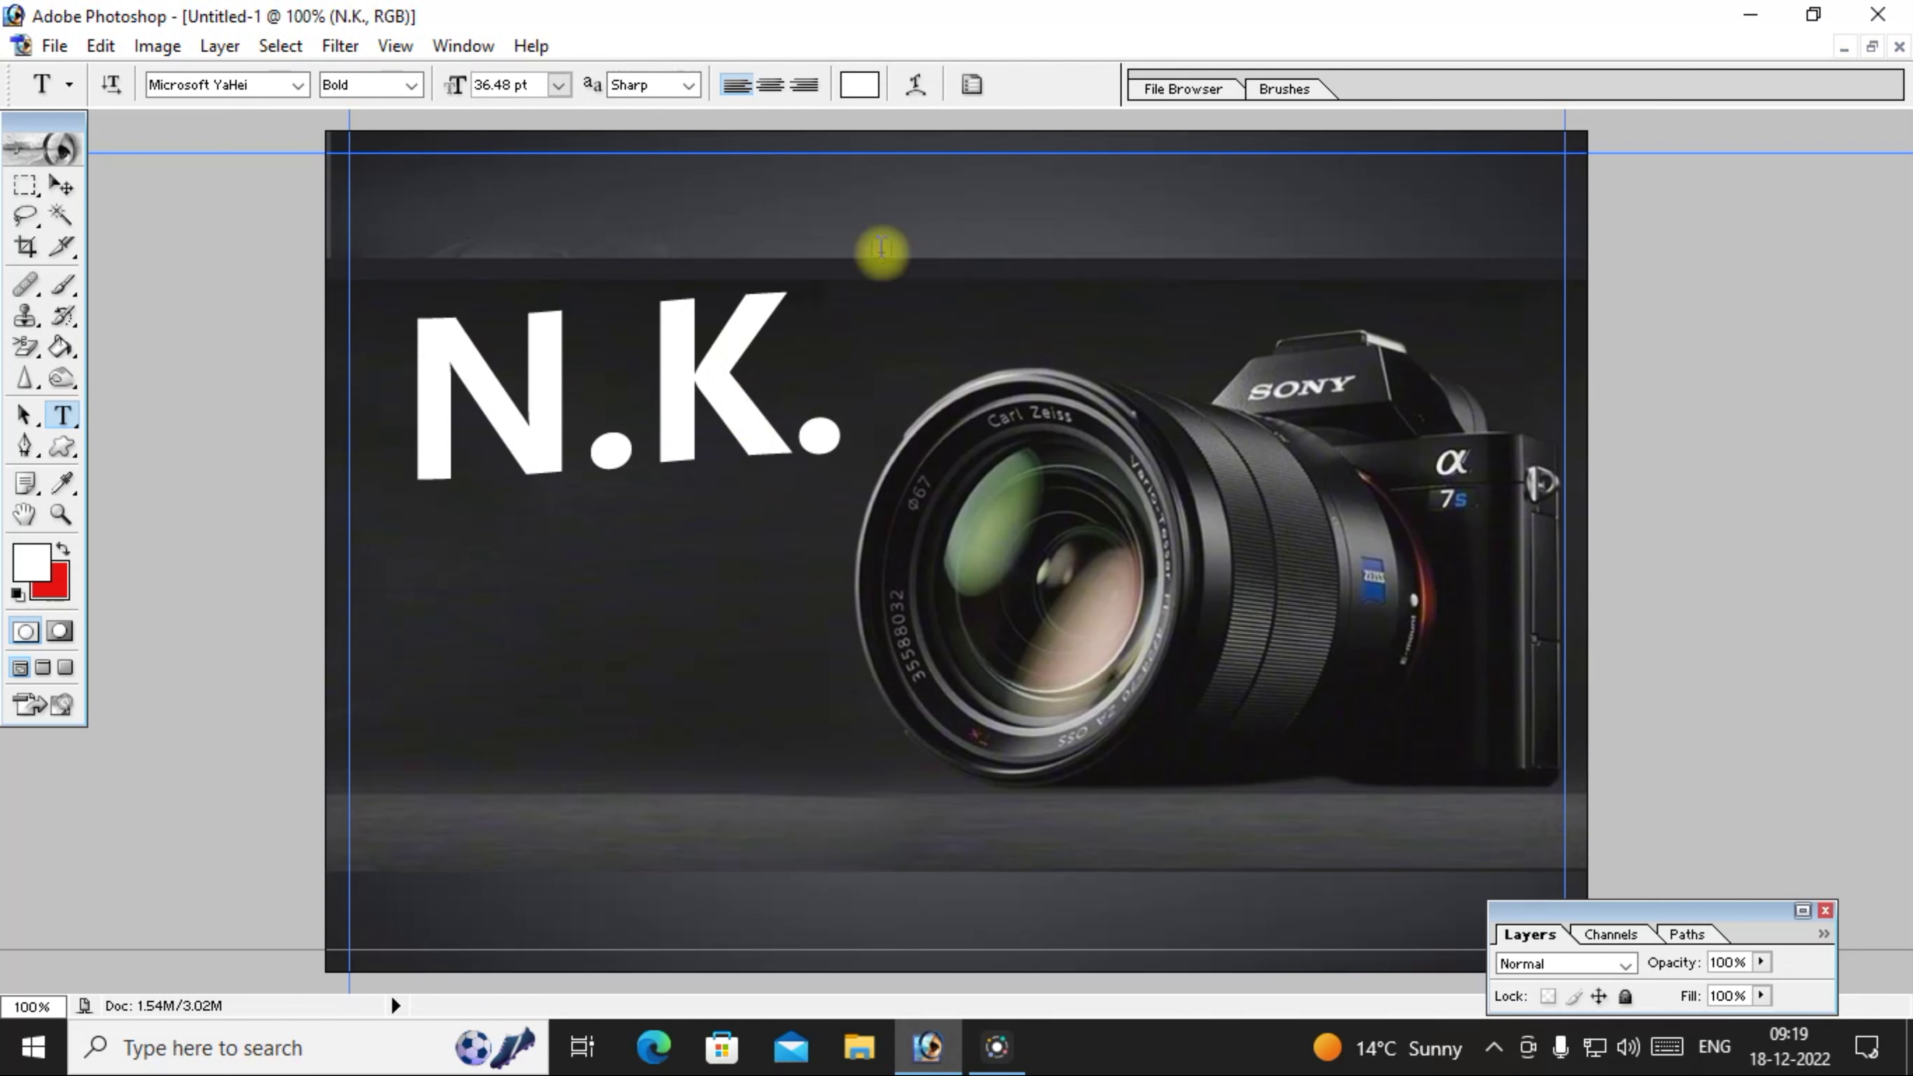
- Undo the N.K. warp and place a duplicate of the N.K. layer below it
{"action": "key", "text": "ctrl"}
{"action": "key", "text": "ctrl+z"}
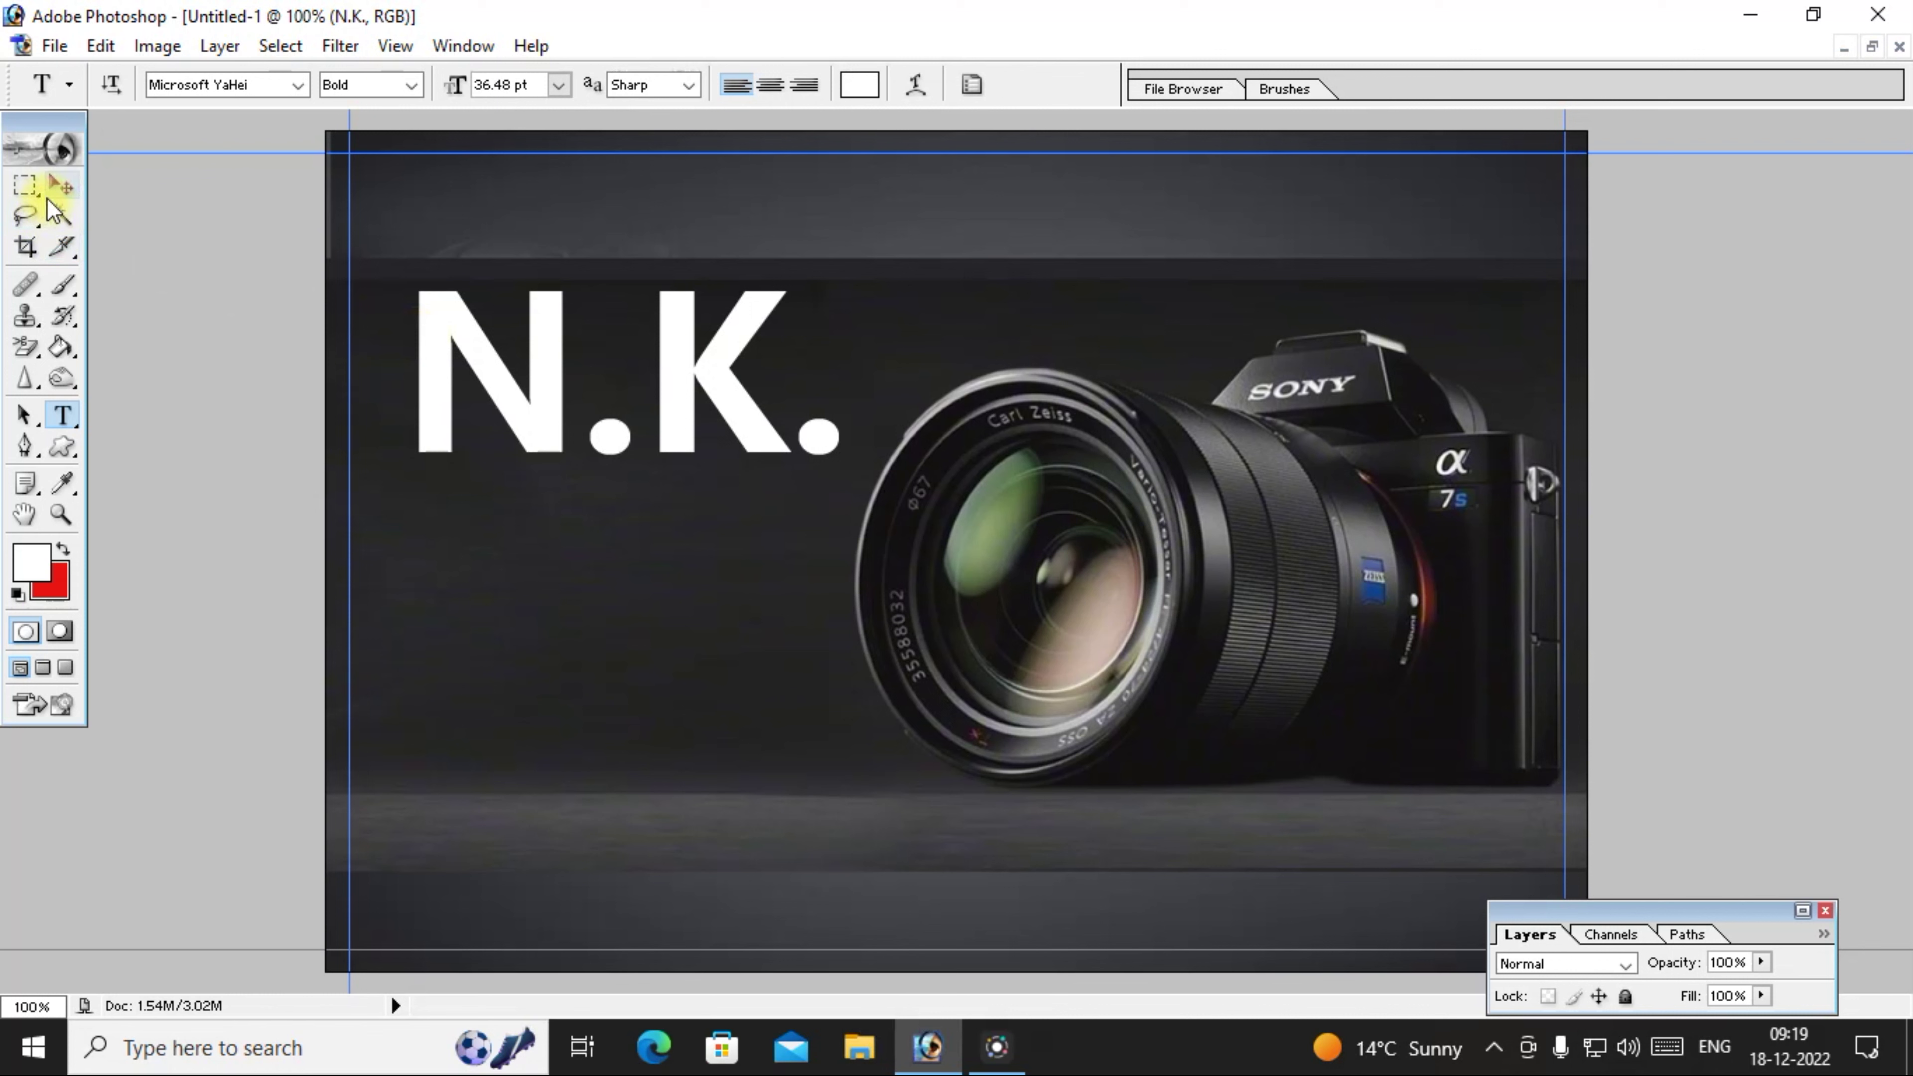
{"action": "left_click", "coordinate": [60, 188]}
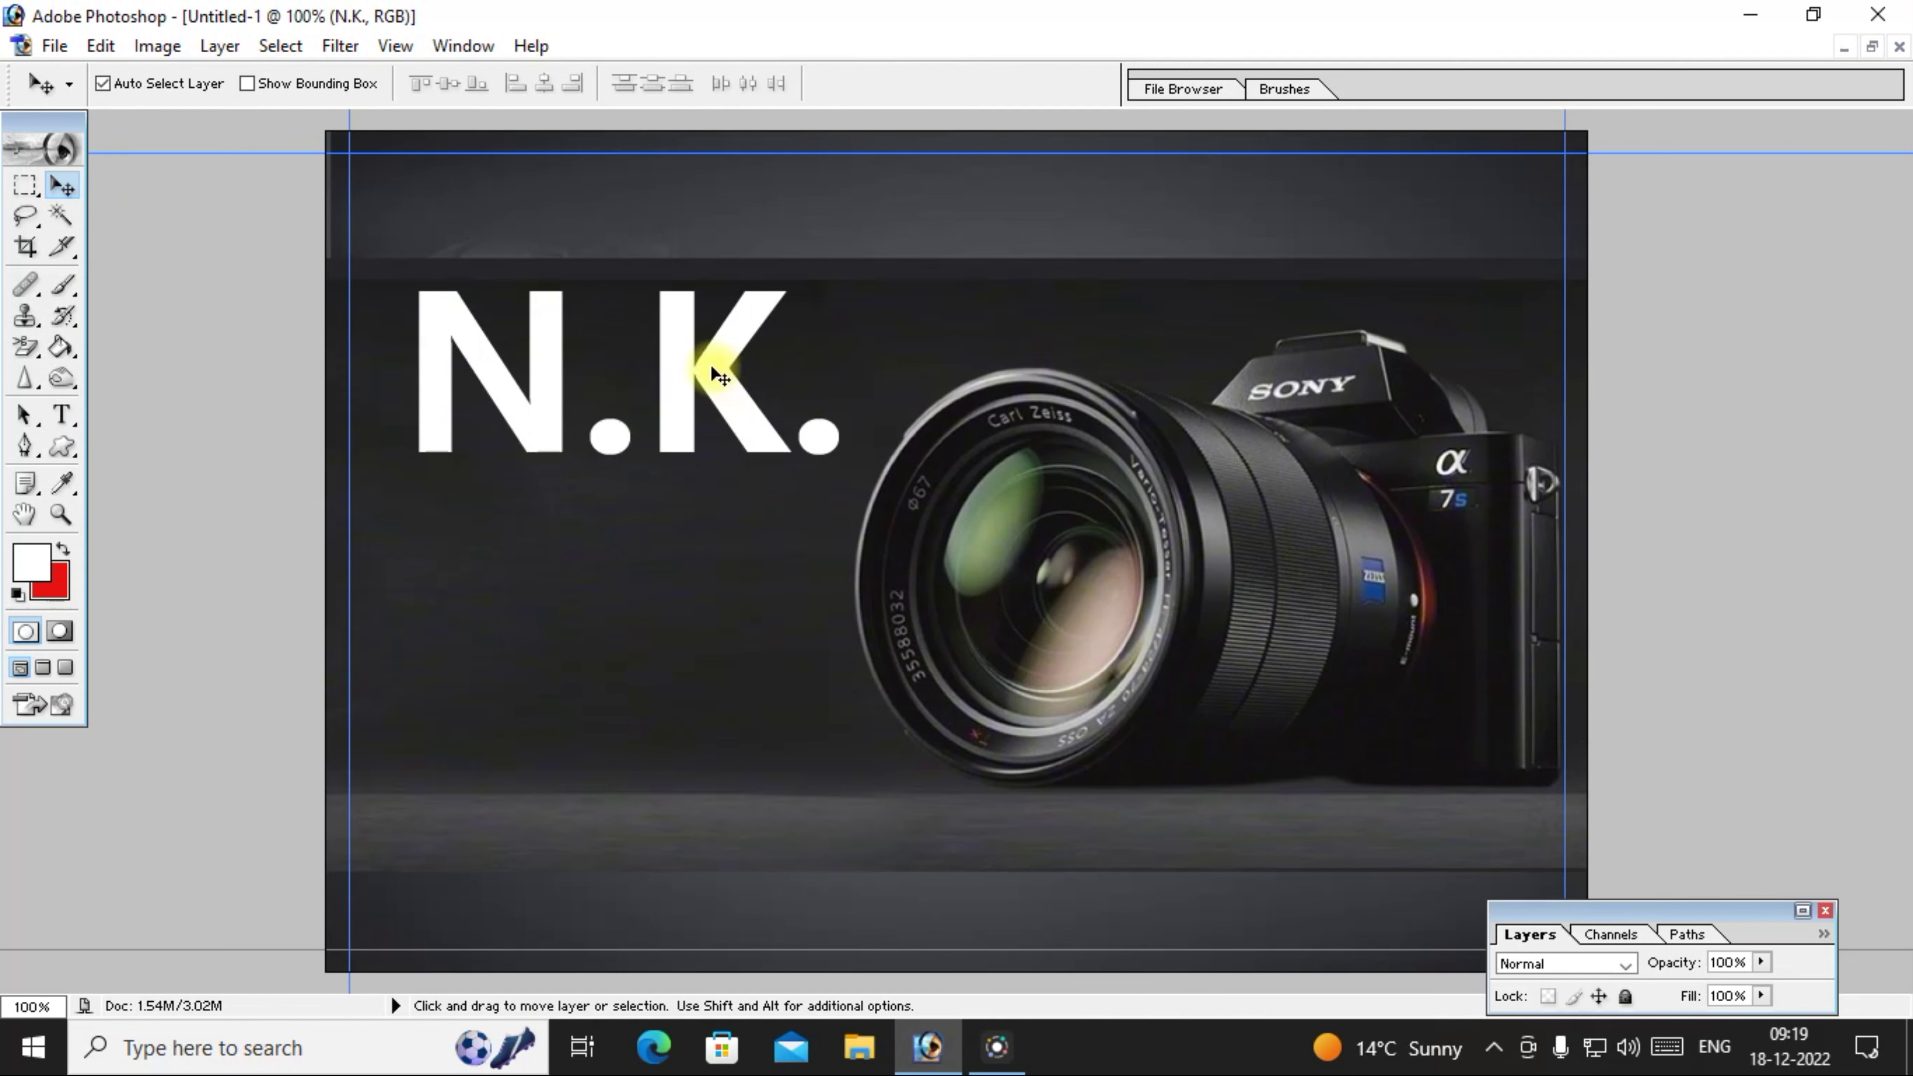
{"action": "key", "text": "ctrl+j"}
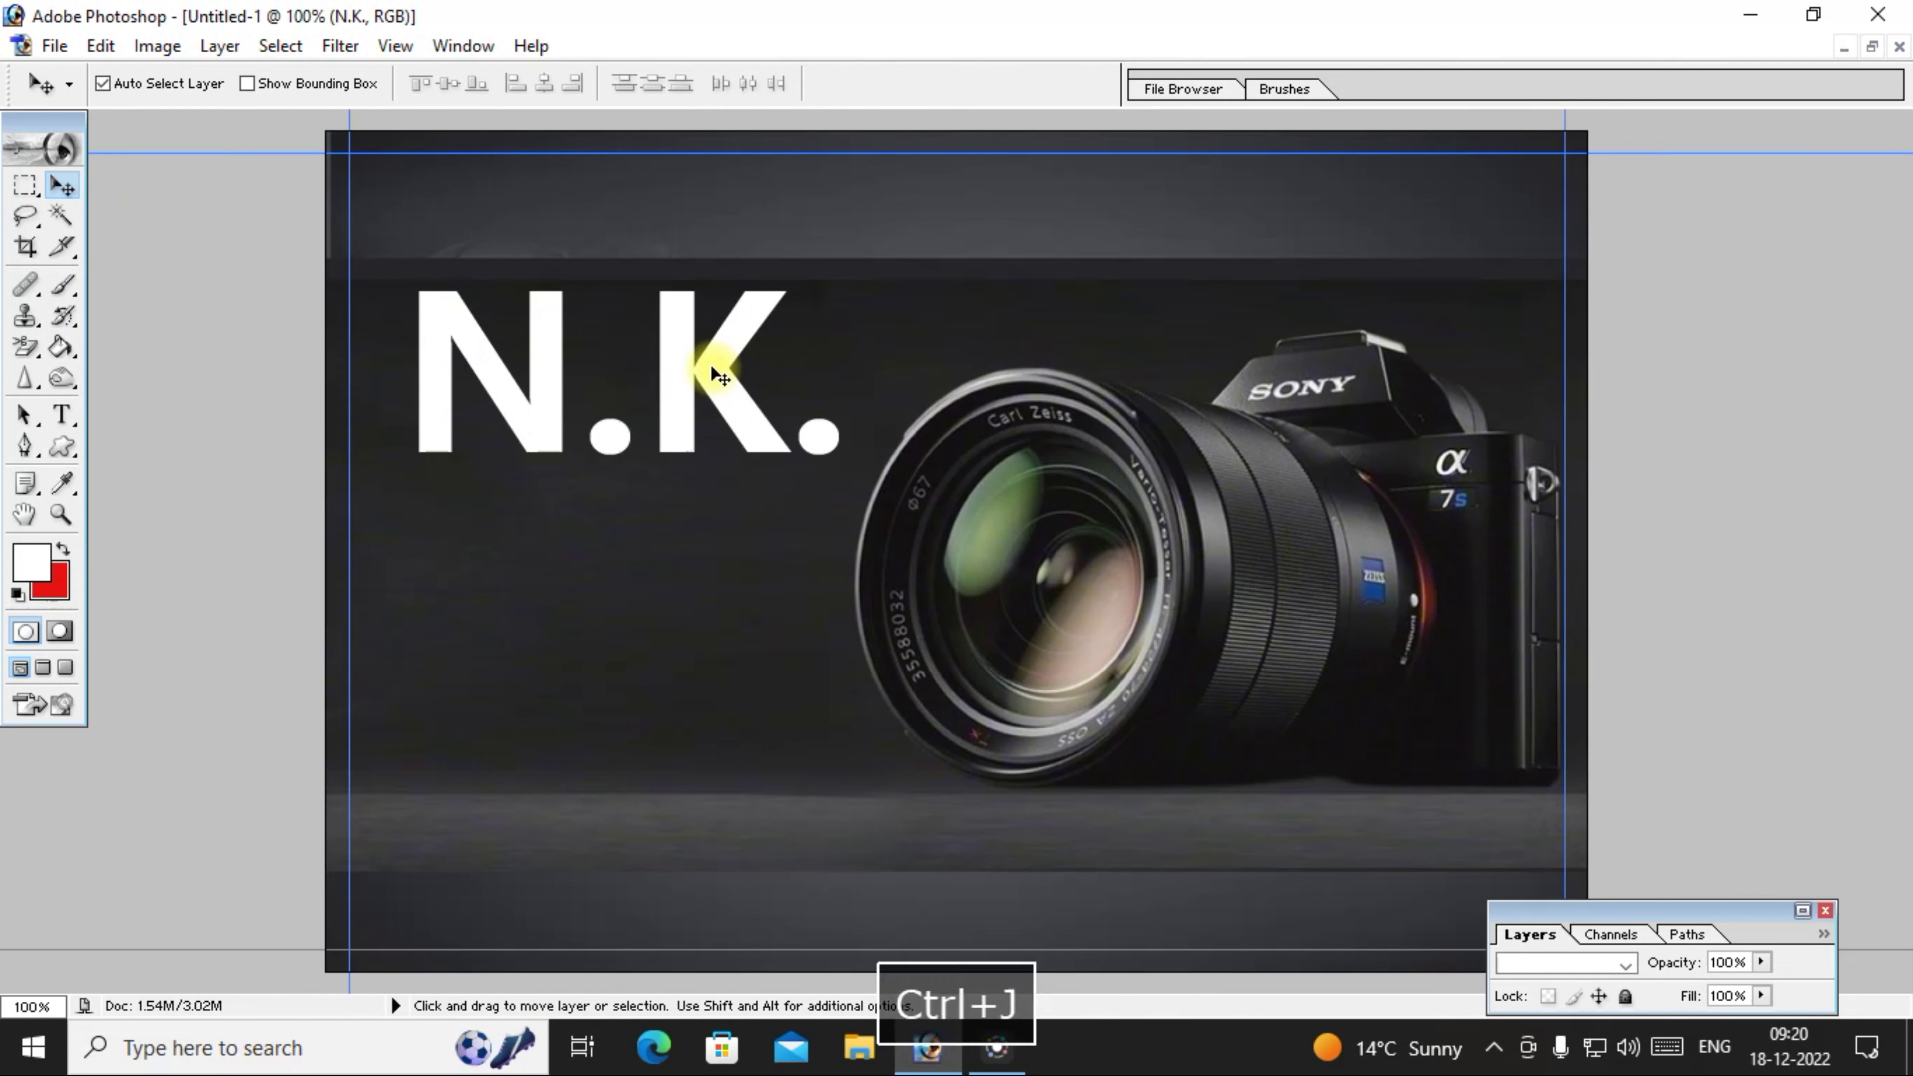
{"action": "left_click_drag", "start_coordinate": [719, 375], "coordinate": [691, 561]}
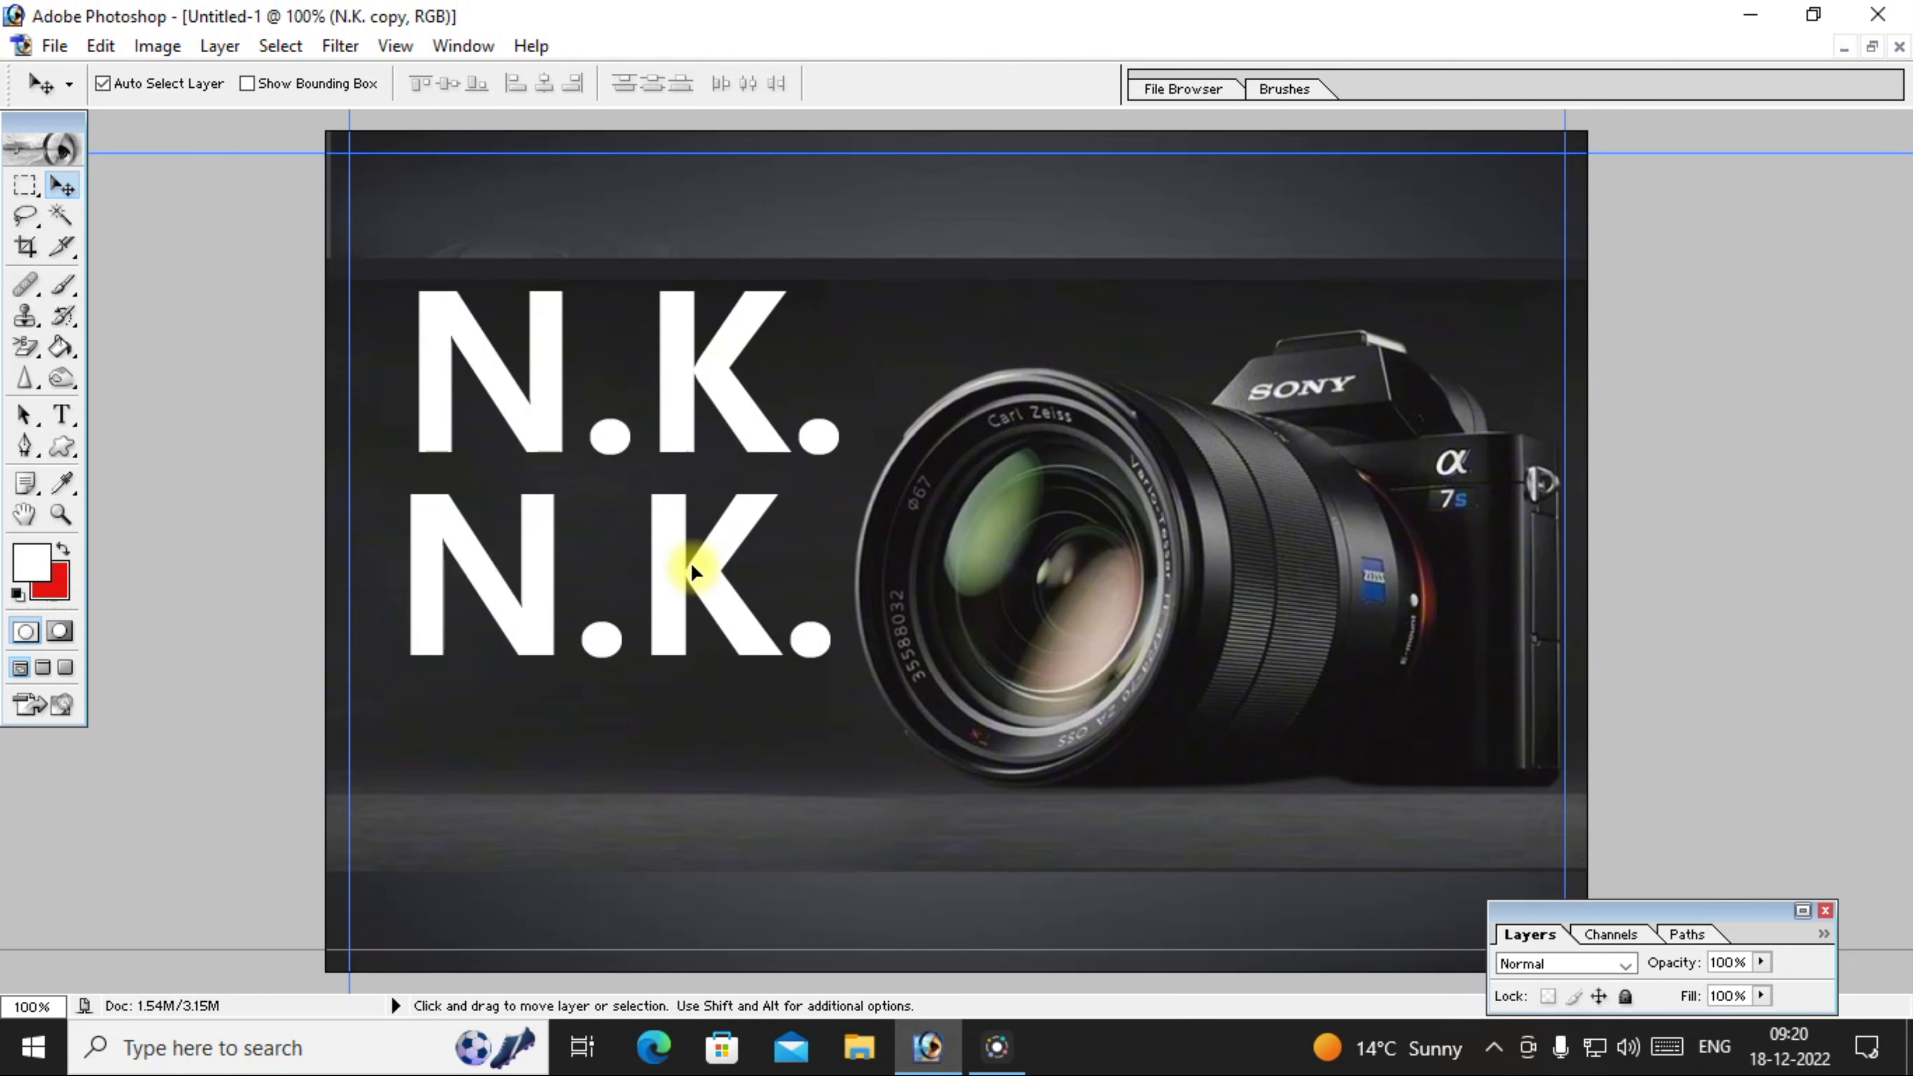
- Scale the copy to about half size and position it as PhotoGraphy beneath the title
{"action": "key", "text": "ctrl+t"}
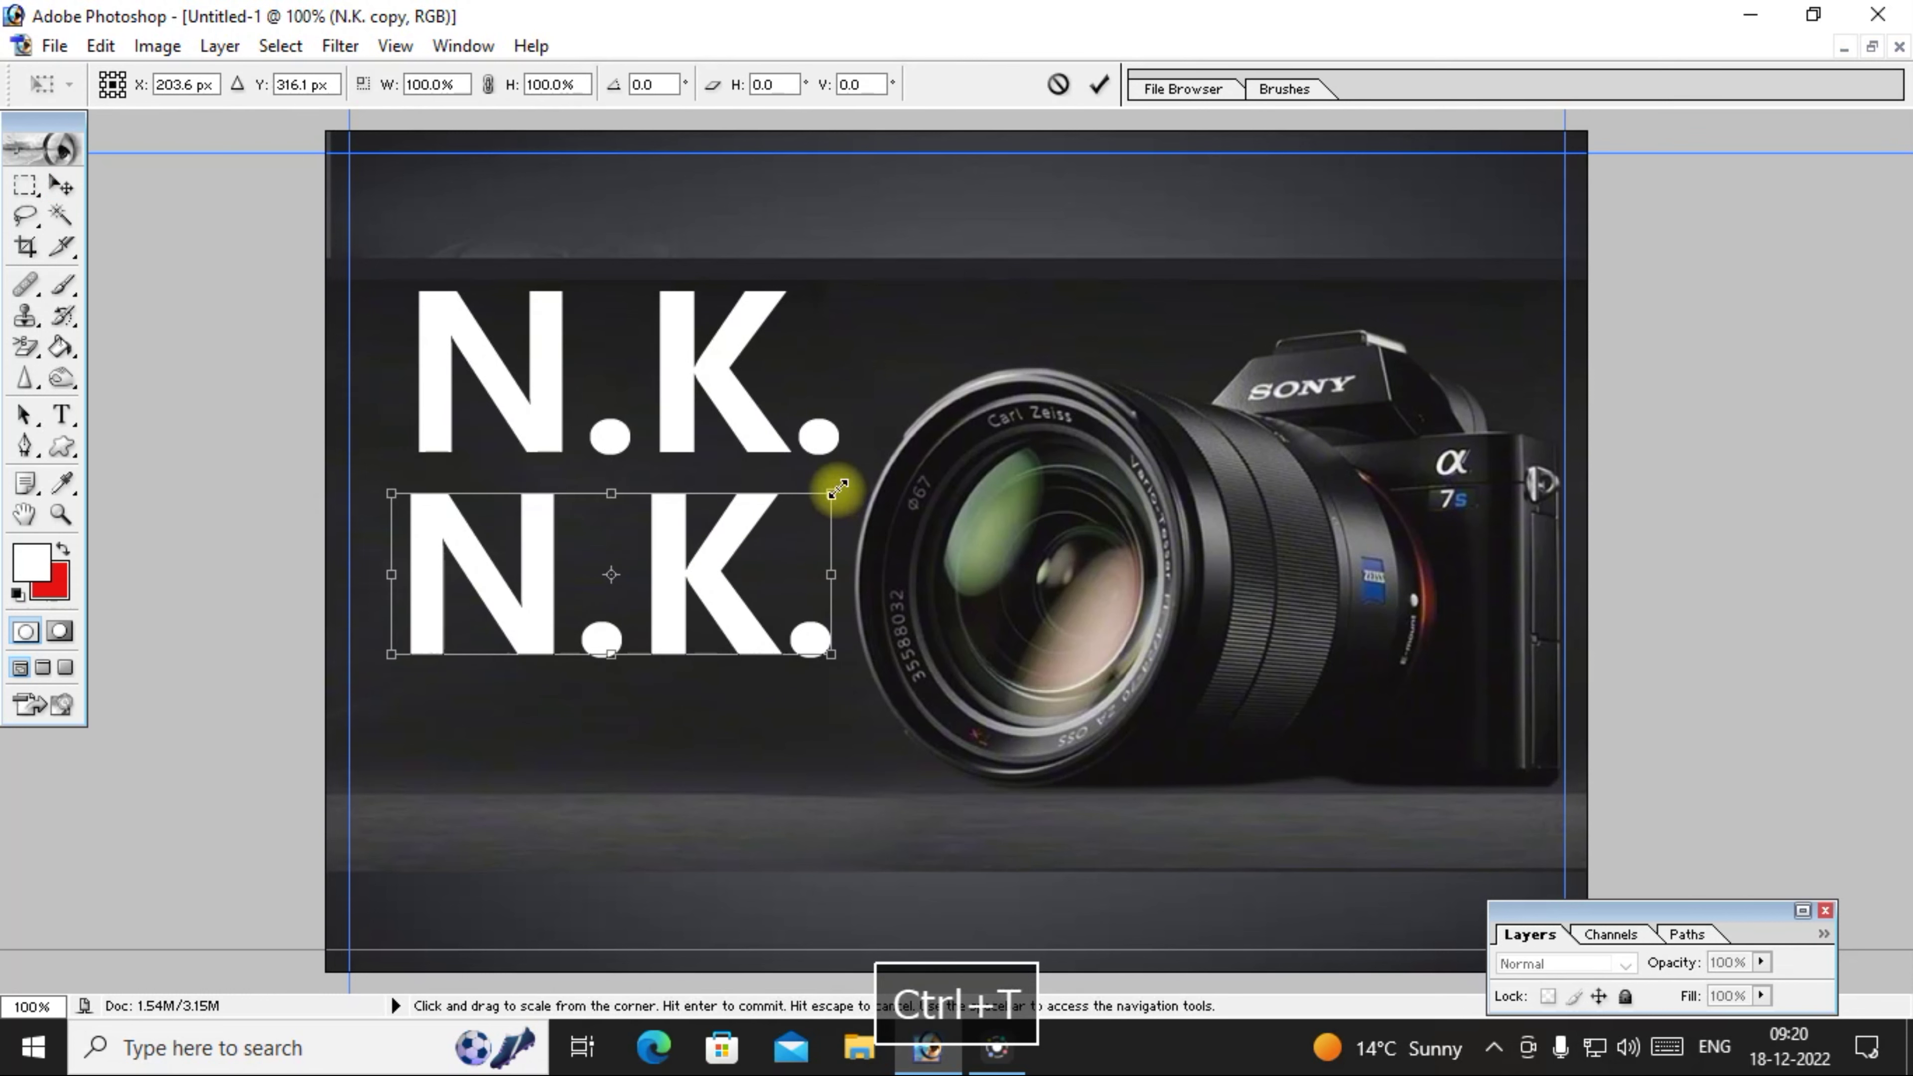
{"action": "left_click_drag", "start_coordinate": [832, 494], "coordinate": [601, 548]}
{"action": "key", "text": "Return"}
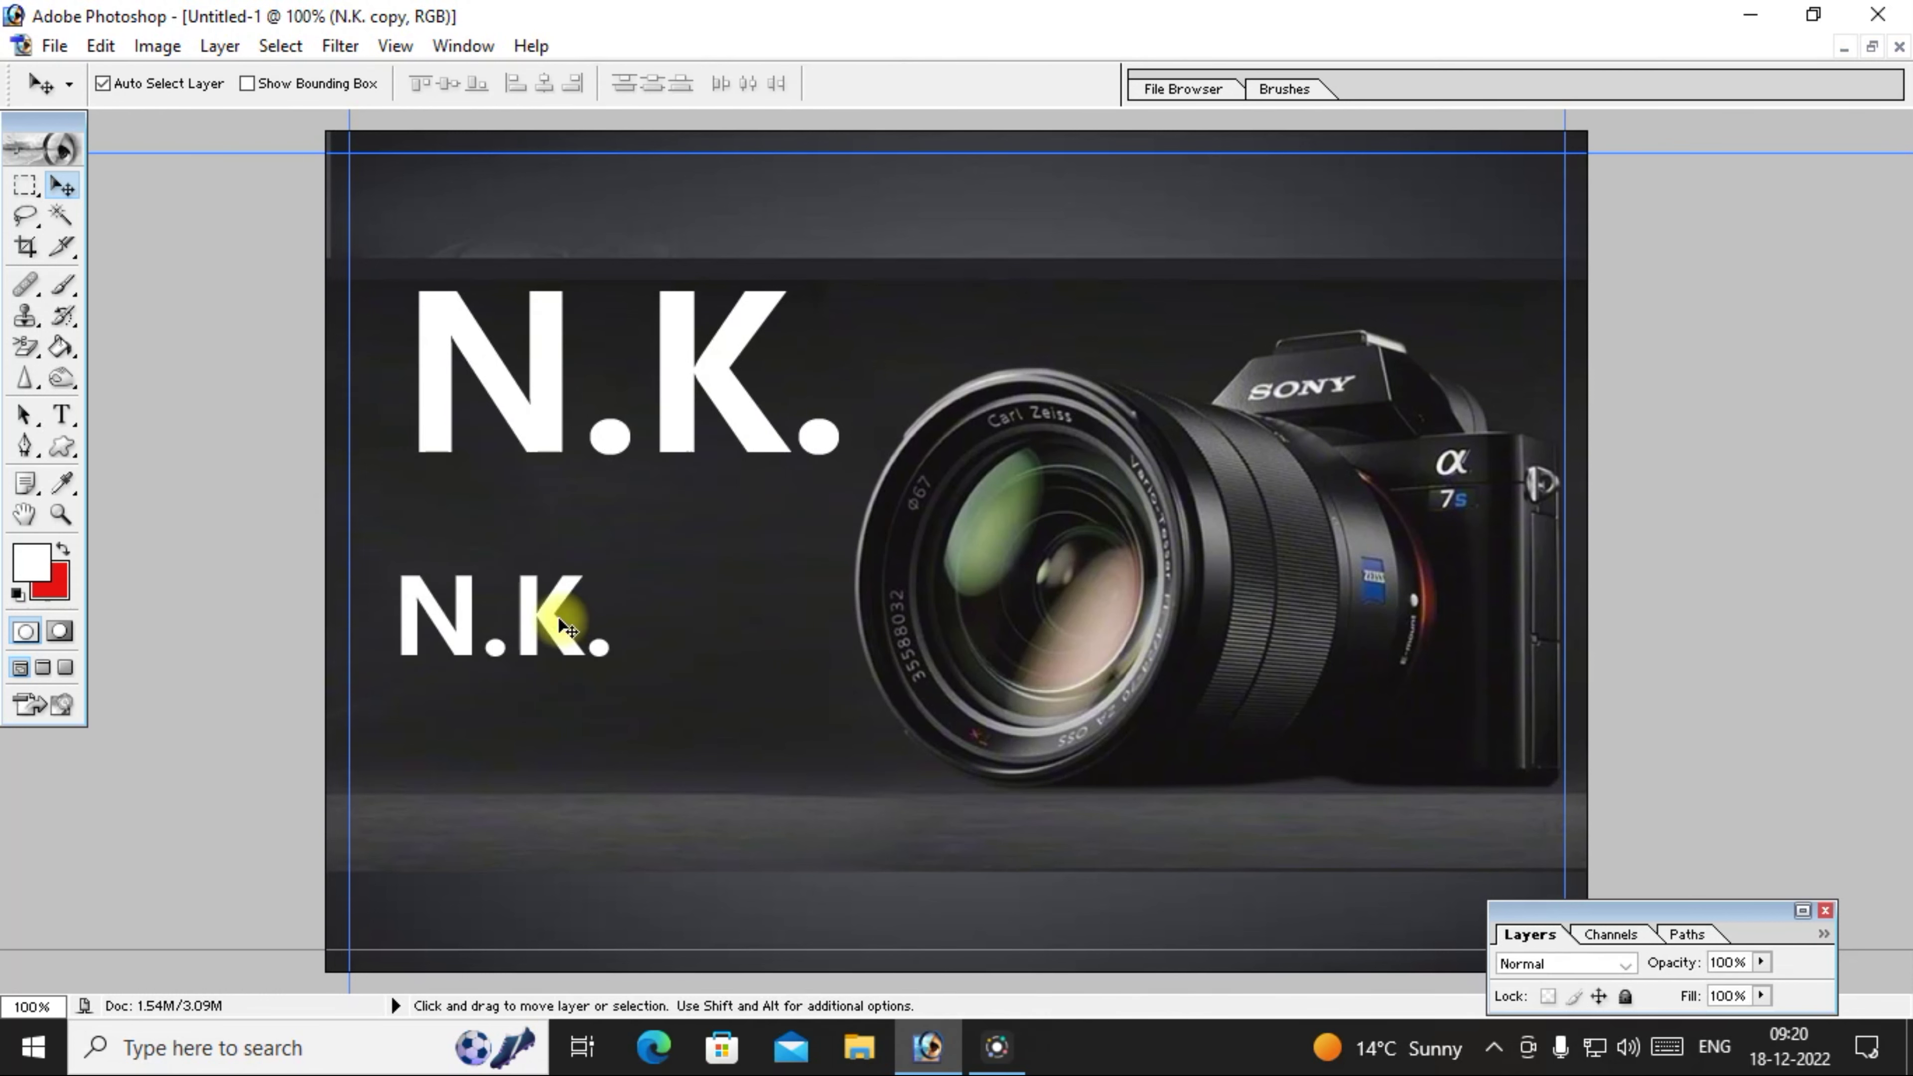
{"action": "left_click_drag", "start_coordinate": [555, 612], "coordinate": [596, 511]}
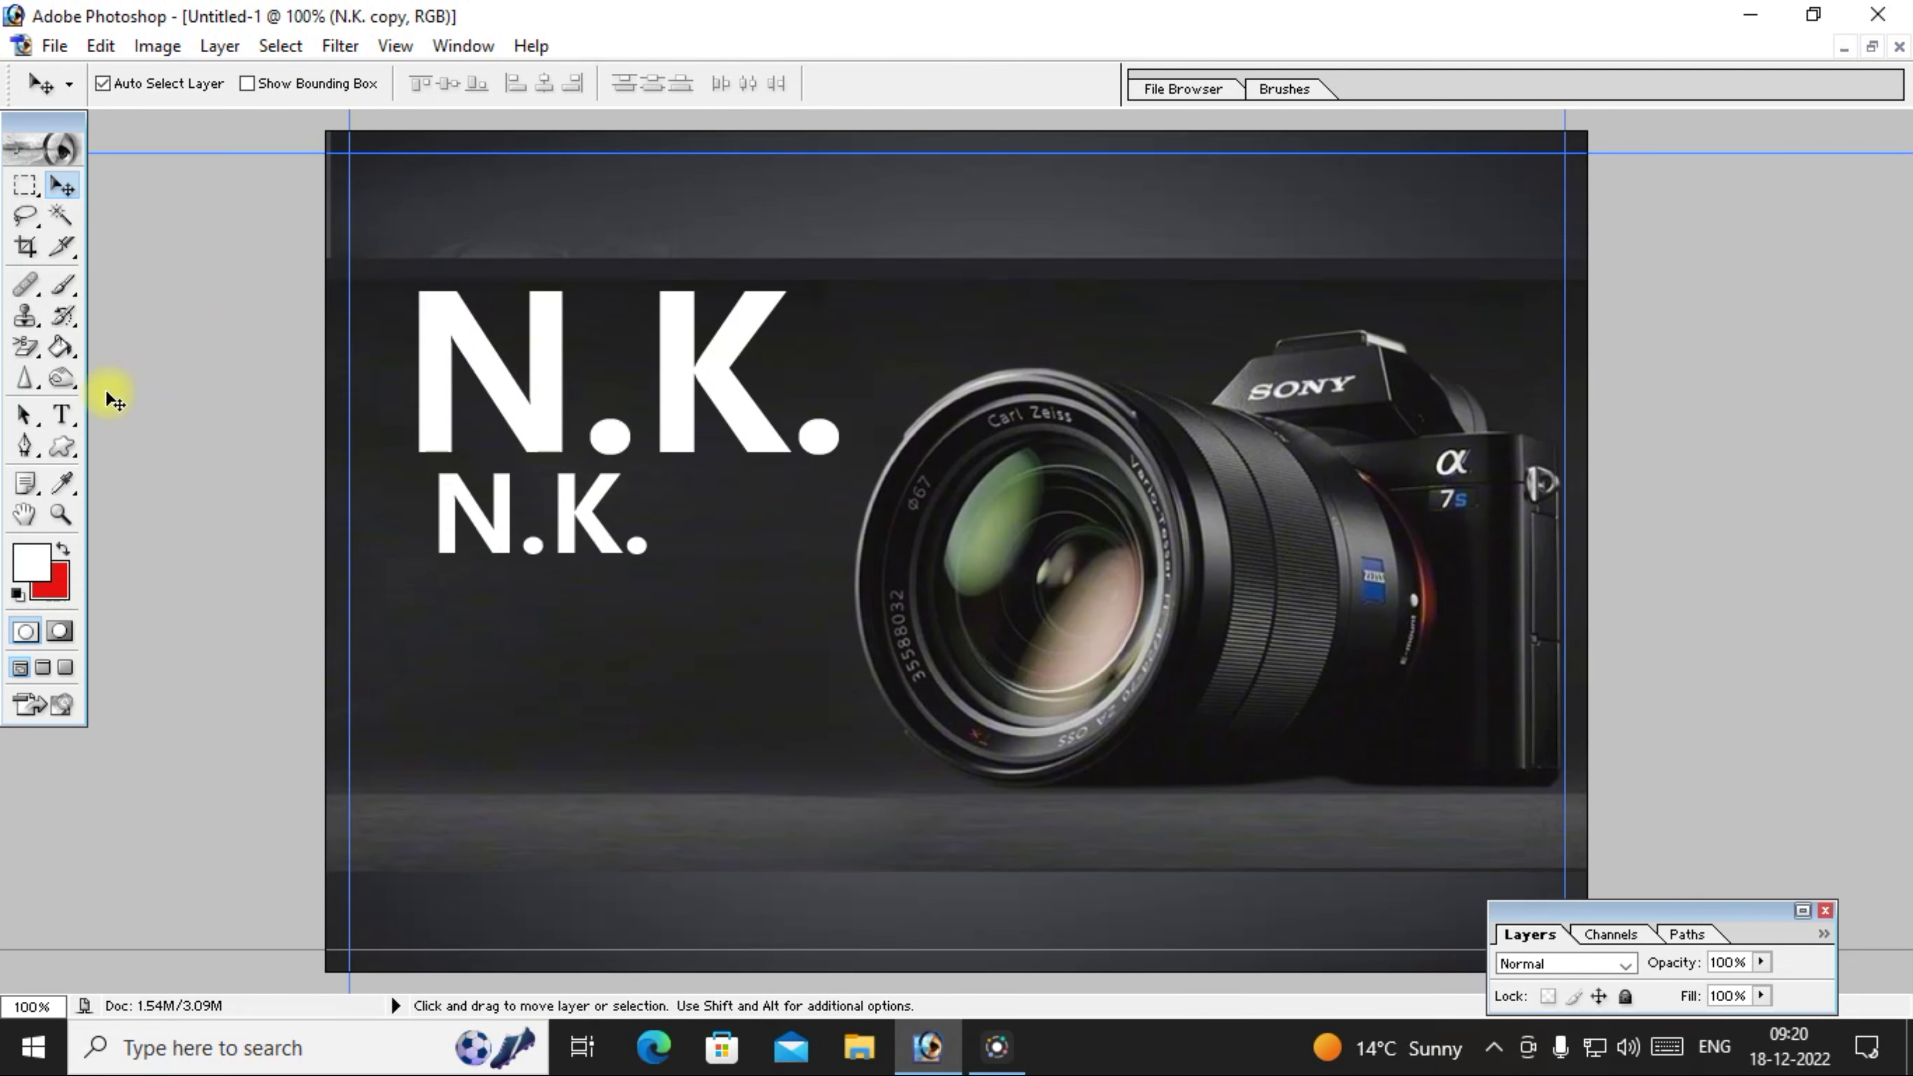
{"action": "left_click", "coordinate": [61, 412]}
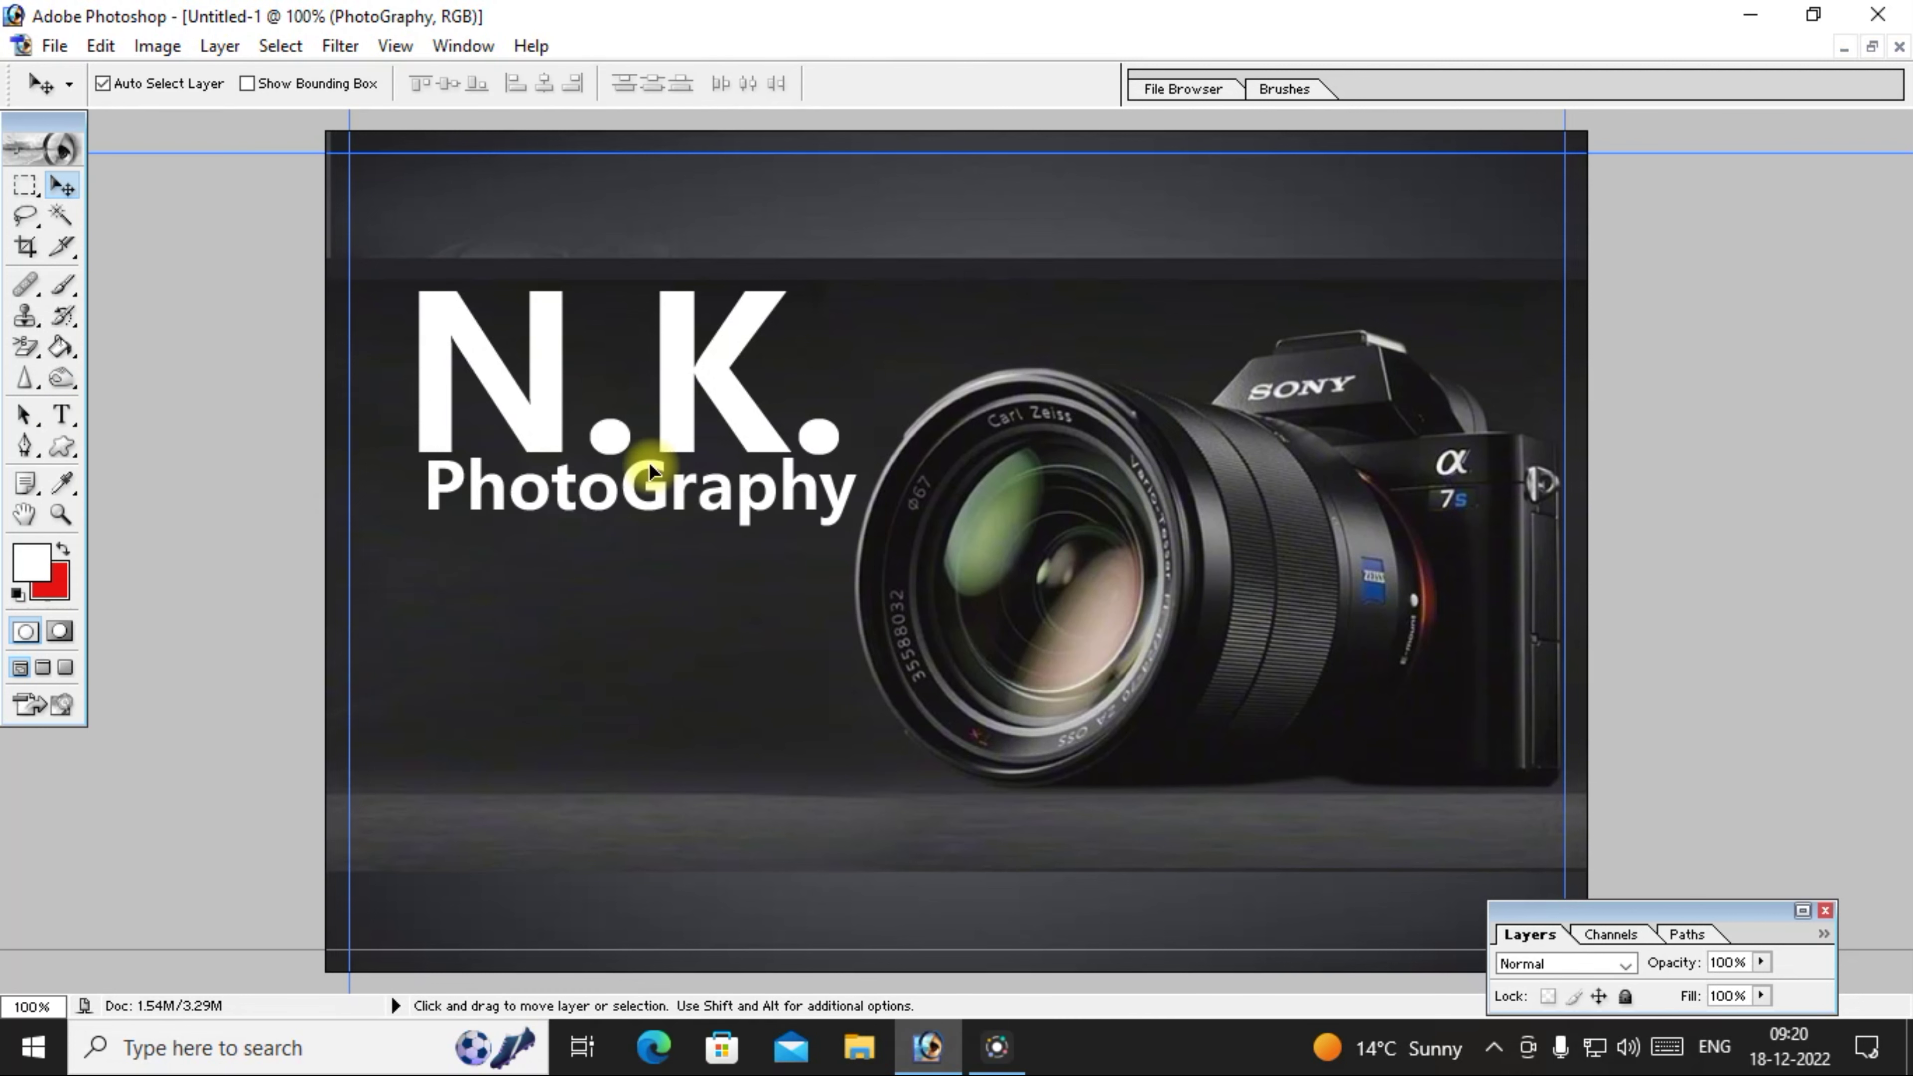
{"action": "left_click_drag", "start_coordinate": [648, 462], "coordinate": [641, 462]}
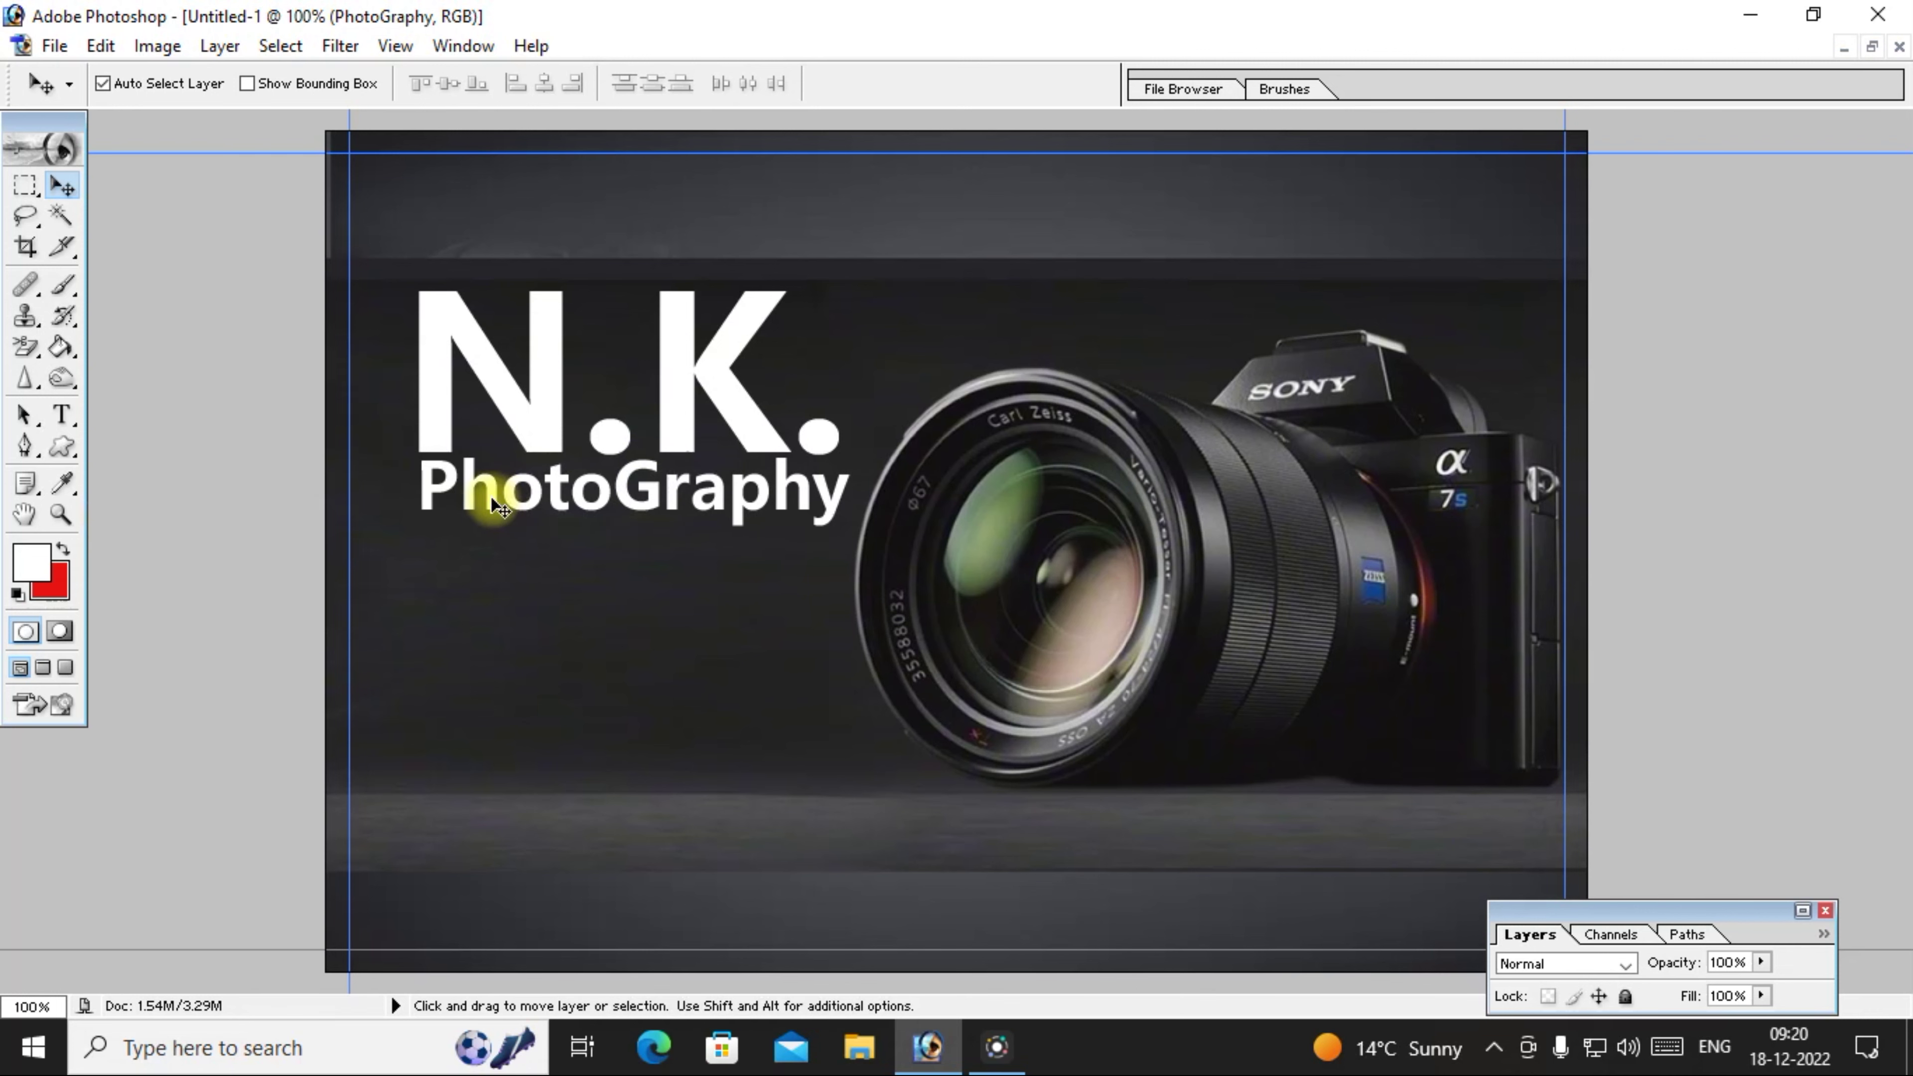
{"action": "key", "text": "ctrl+plus"}
{"action": "left_click_drag", "start_coordinate": [496, 620], "coordinate": [776, 648]}
{"action": "left_click", "coordinate": [61, 347]}
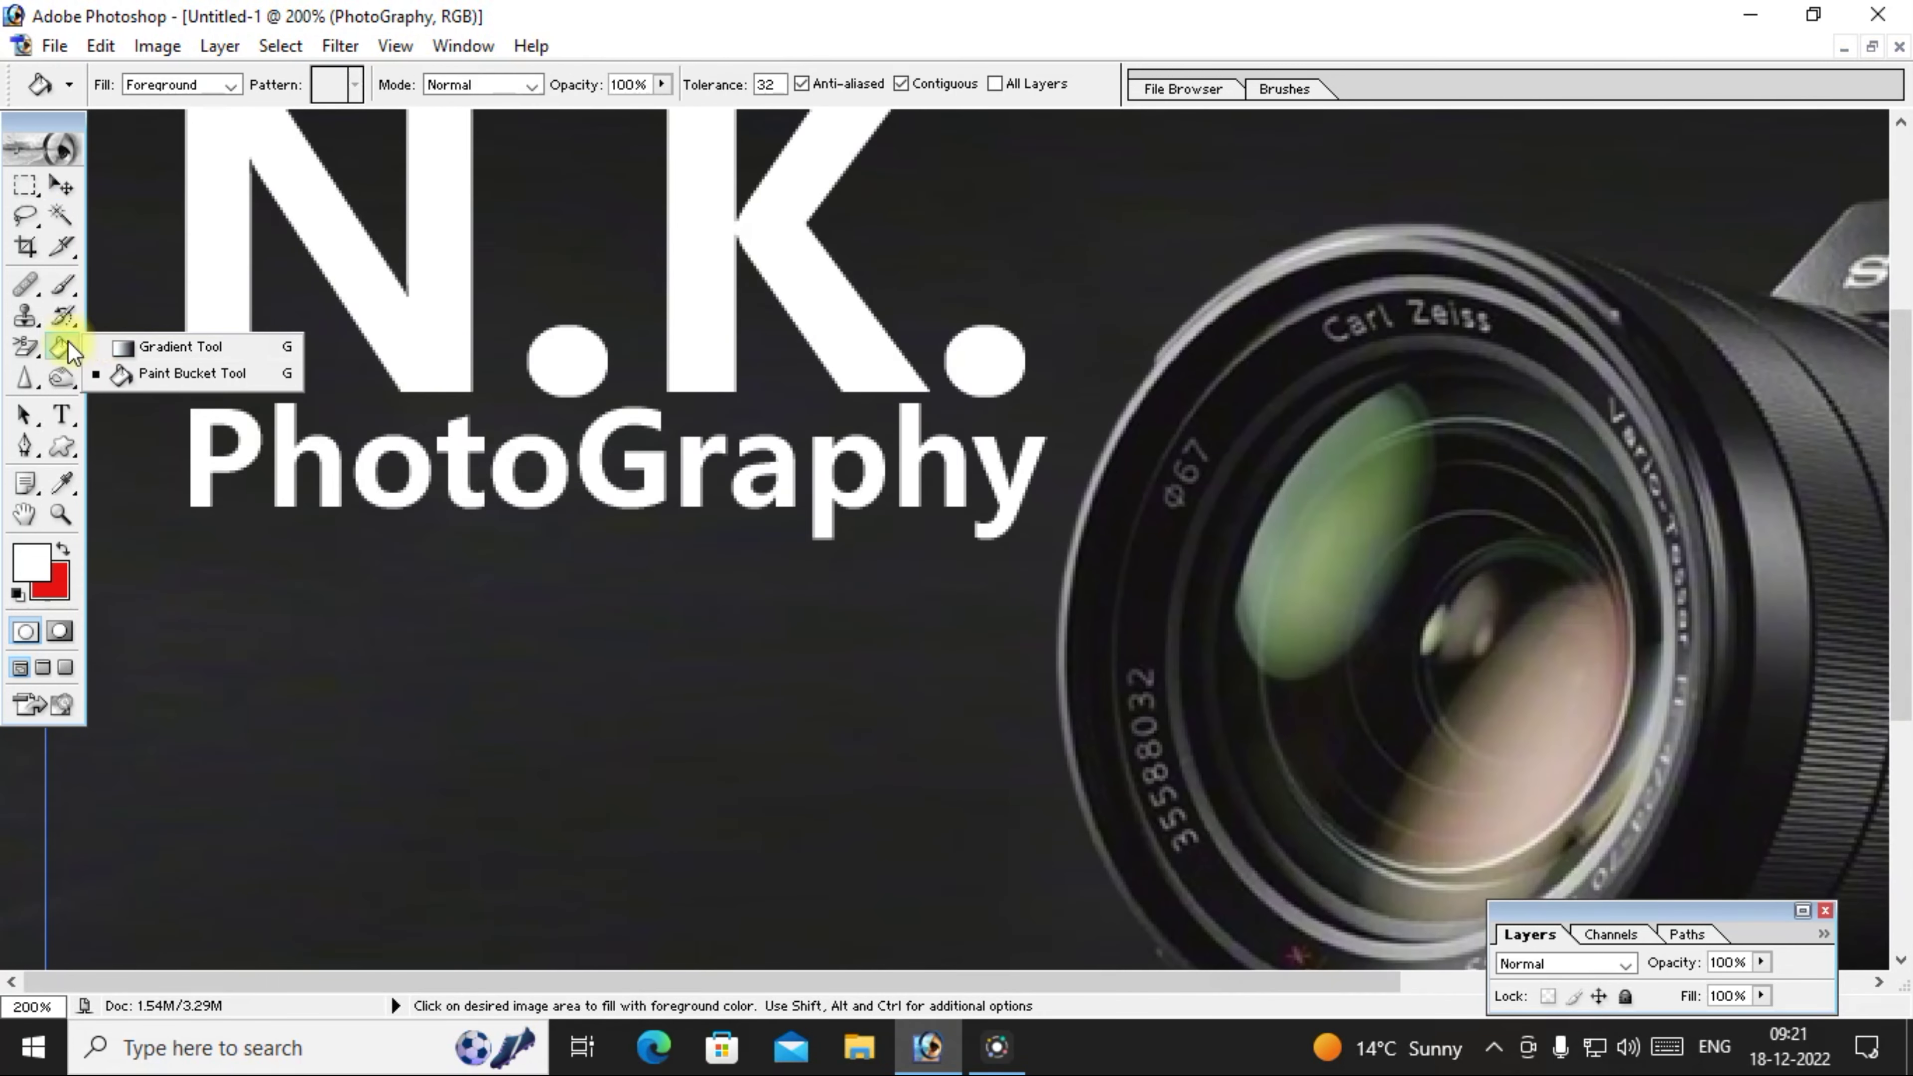
- Rasterize PhotoGraphy and fill its P and G with red
{"action": "left_click", "coordinate": [164, 375]}
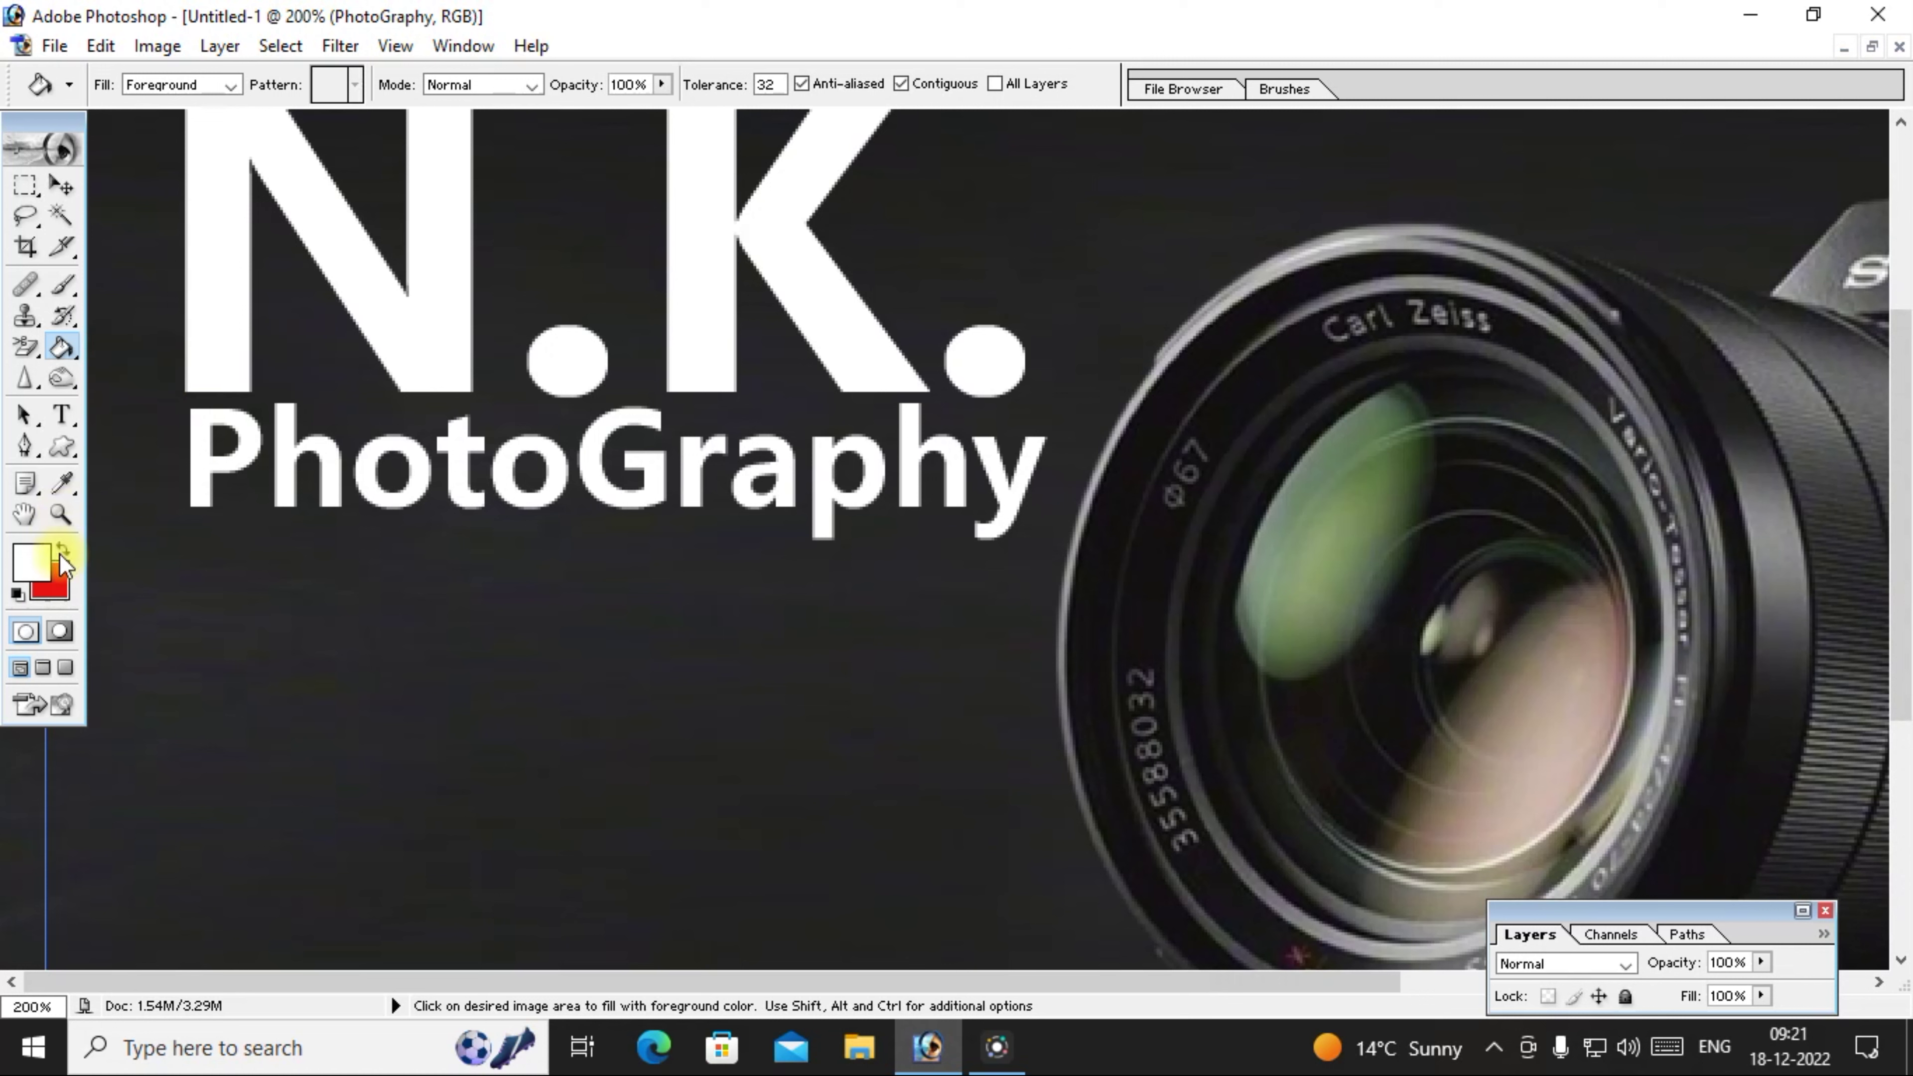
{"action": "left_click", "coordinate": [63, 549]}
{"action": "left_click", "coordinate": [225, 416]}
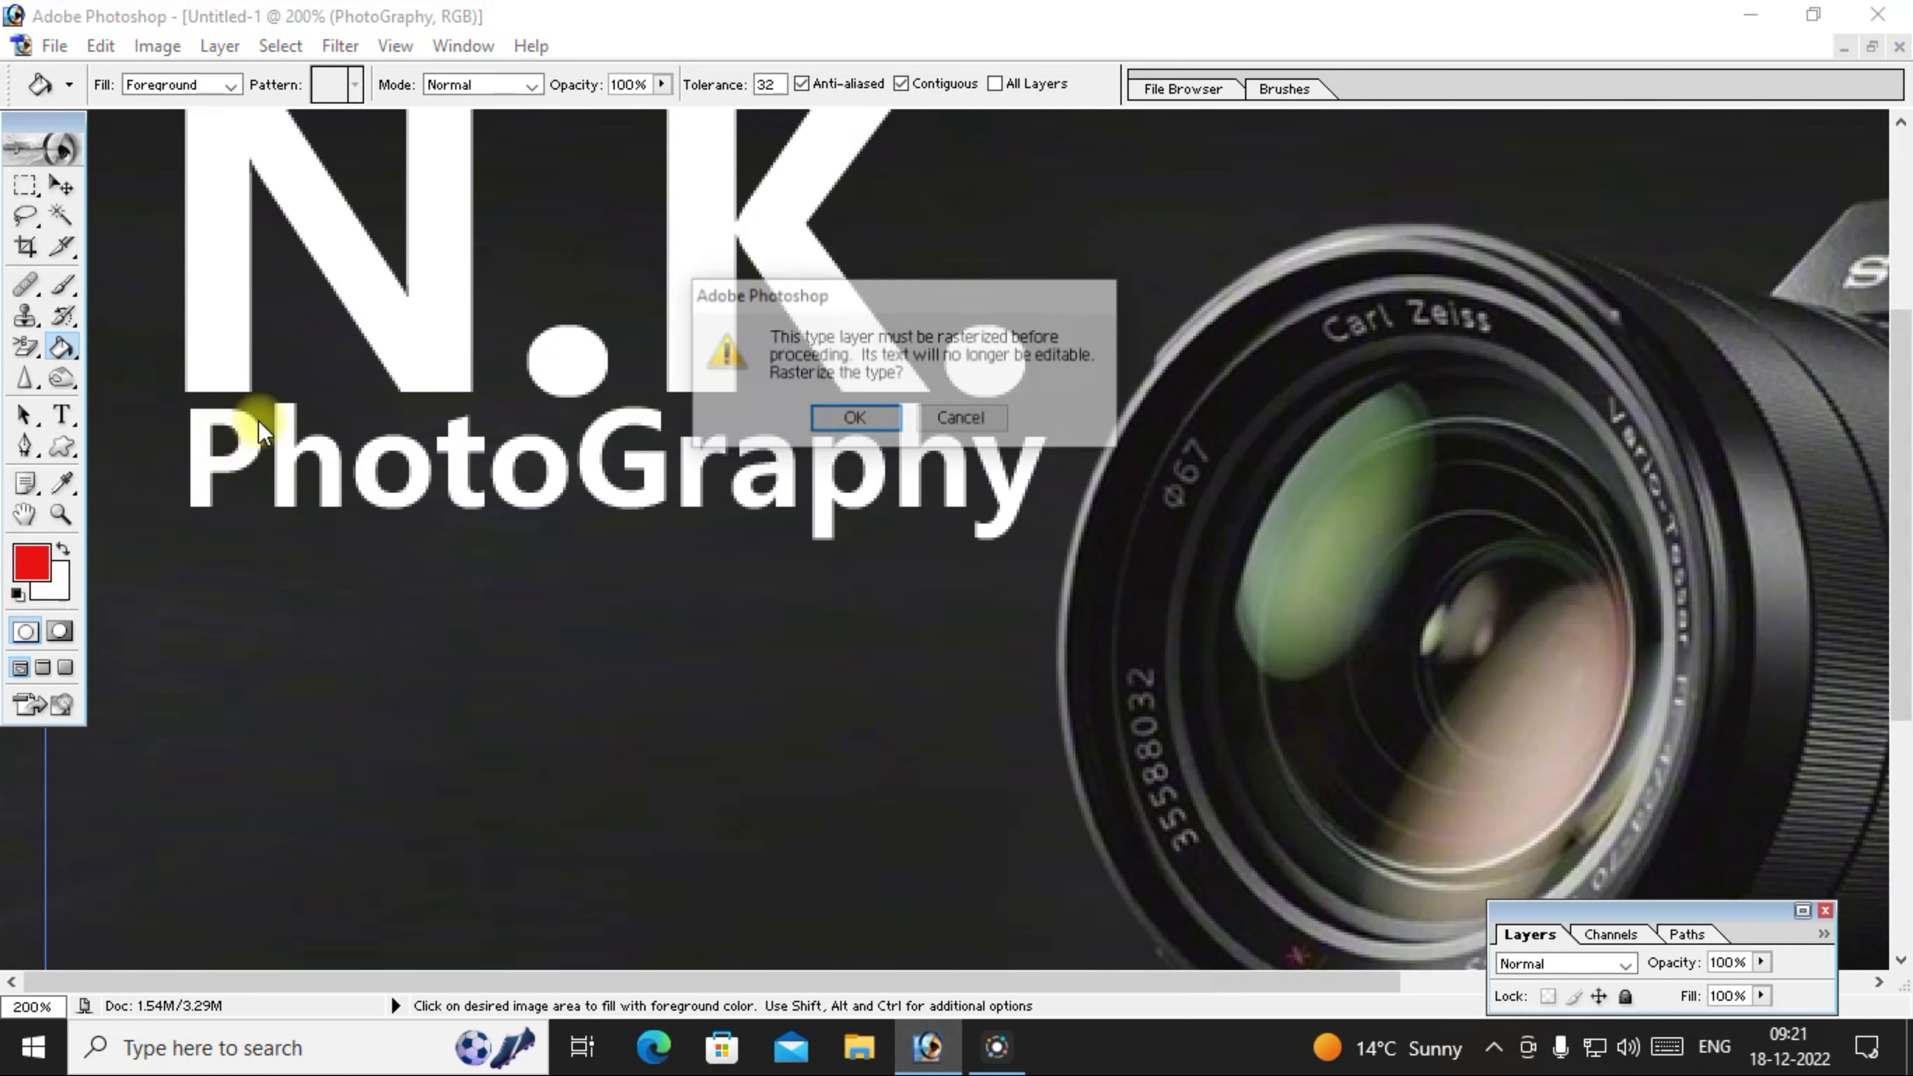
{"action": "left_click", "coordinate": [854, 416]}
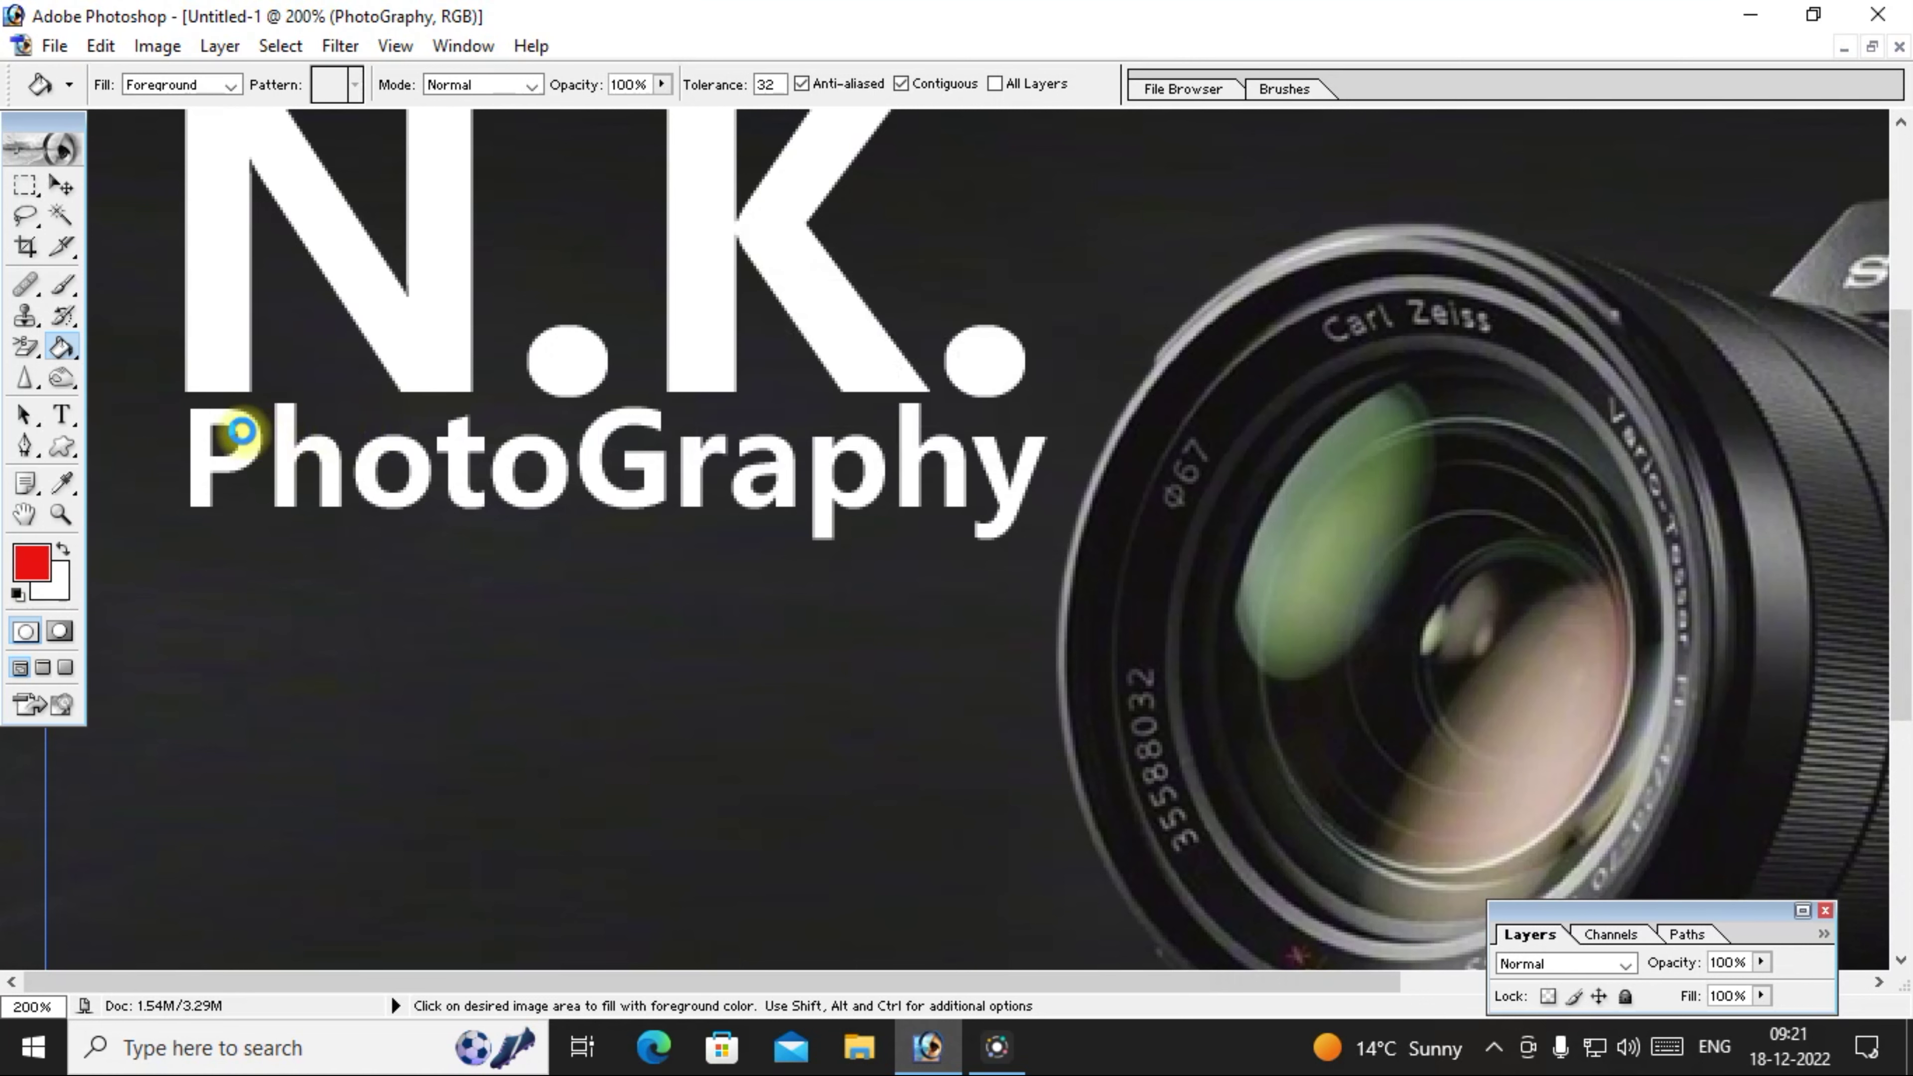
{"action": "left_click", "coordinate": [235, 426]}
{"action": "left_click", "coordinate": [600, 426]}
- Zoom out and duplicate the N.K. title layer for scaling
{"action": "left_click", "coordinate": [62, 185]}
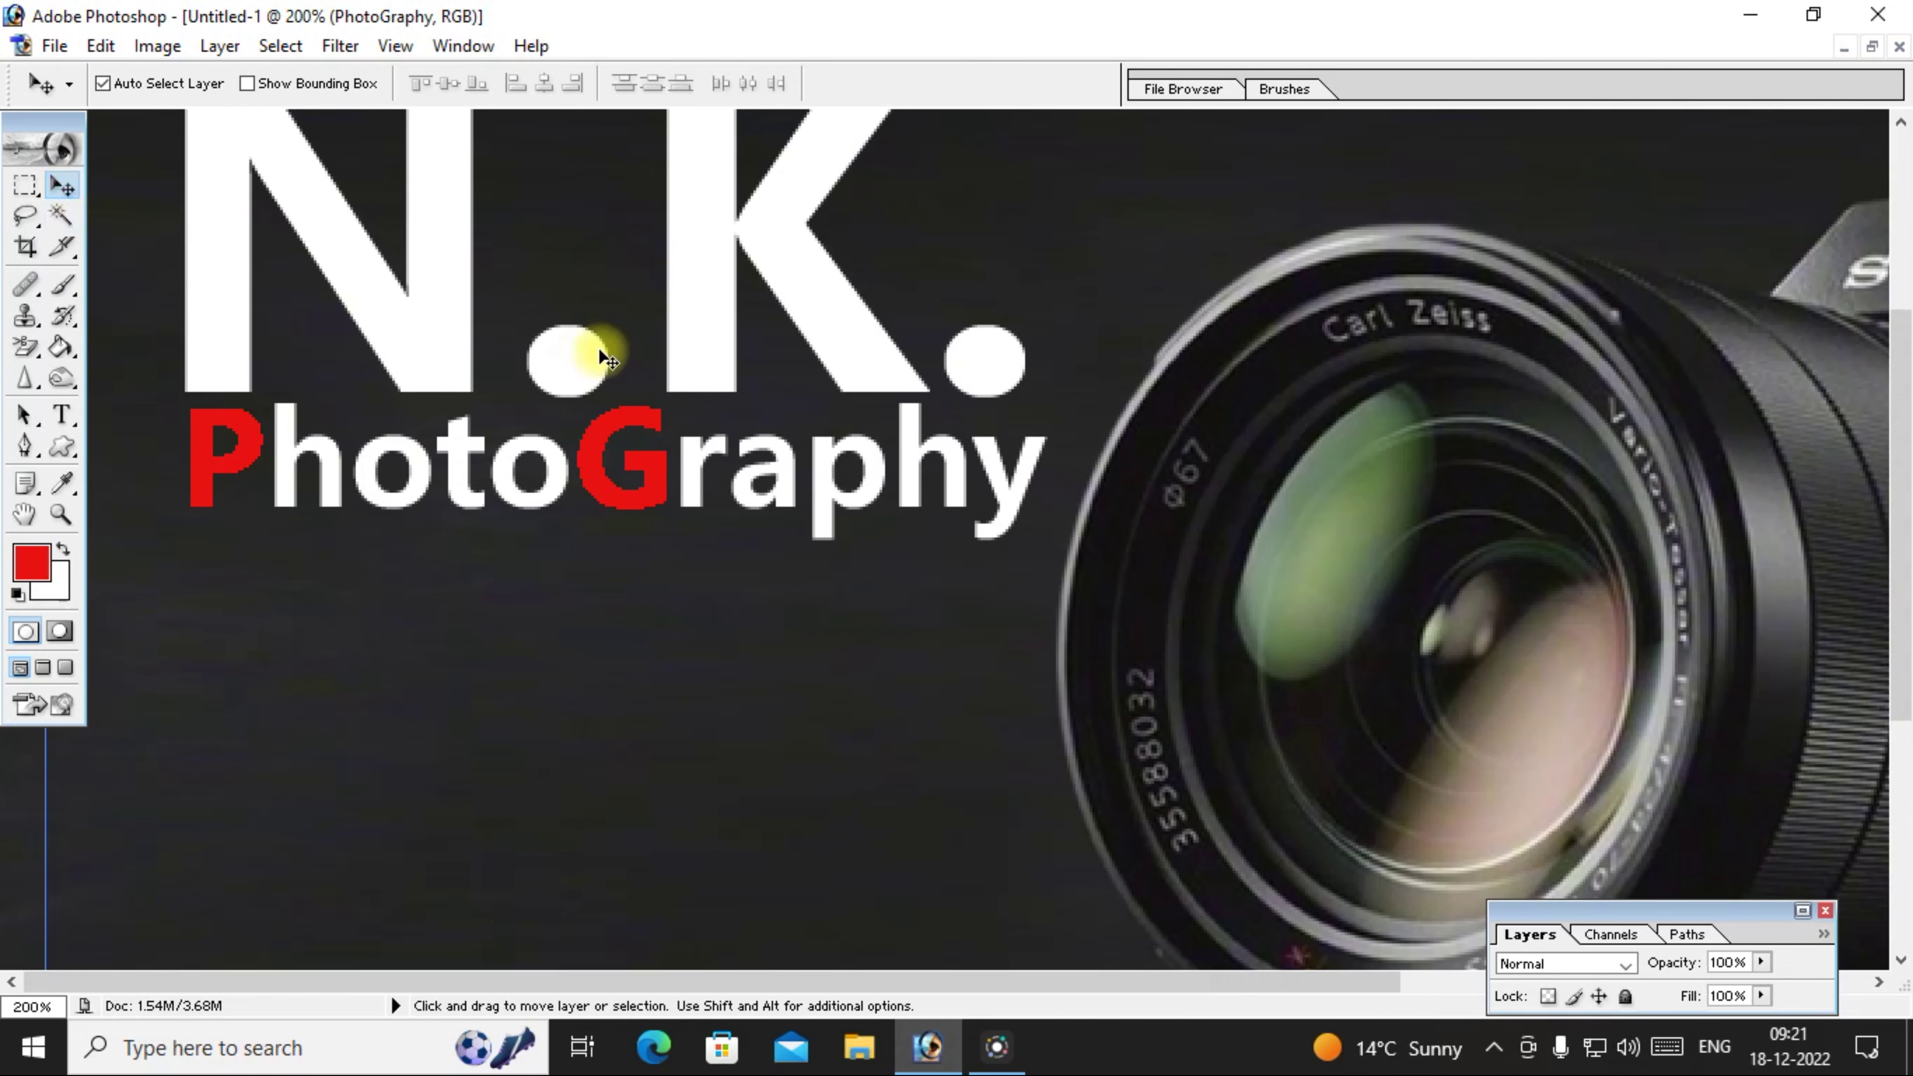
{"action": "key", "text": "ctrl+minus"}
{"action": "key", "text": "ctrl+j"}
{"action": "key", "text": "ctrl+t"}
- Shrink the N.K. copy, retype it as the photographer's name, and move it top-left
{"action": "left_click_drag", "start_coordinate": [610, 304], "coordinate": [538, 286]}
{"action": "key", "text": "Return"}
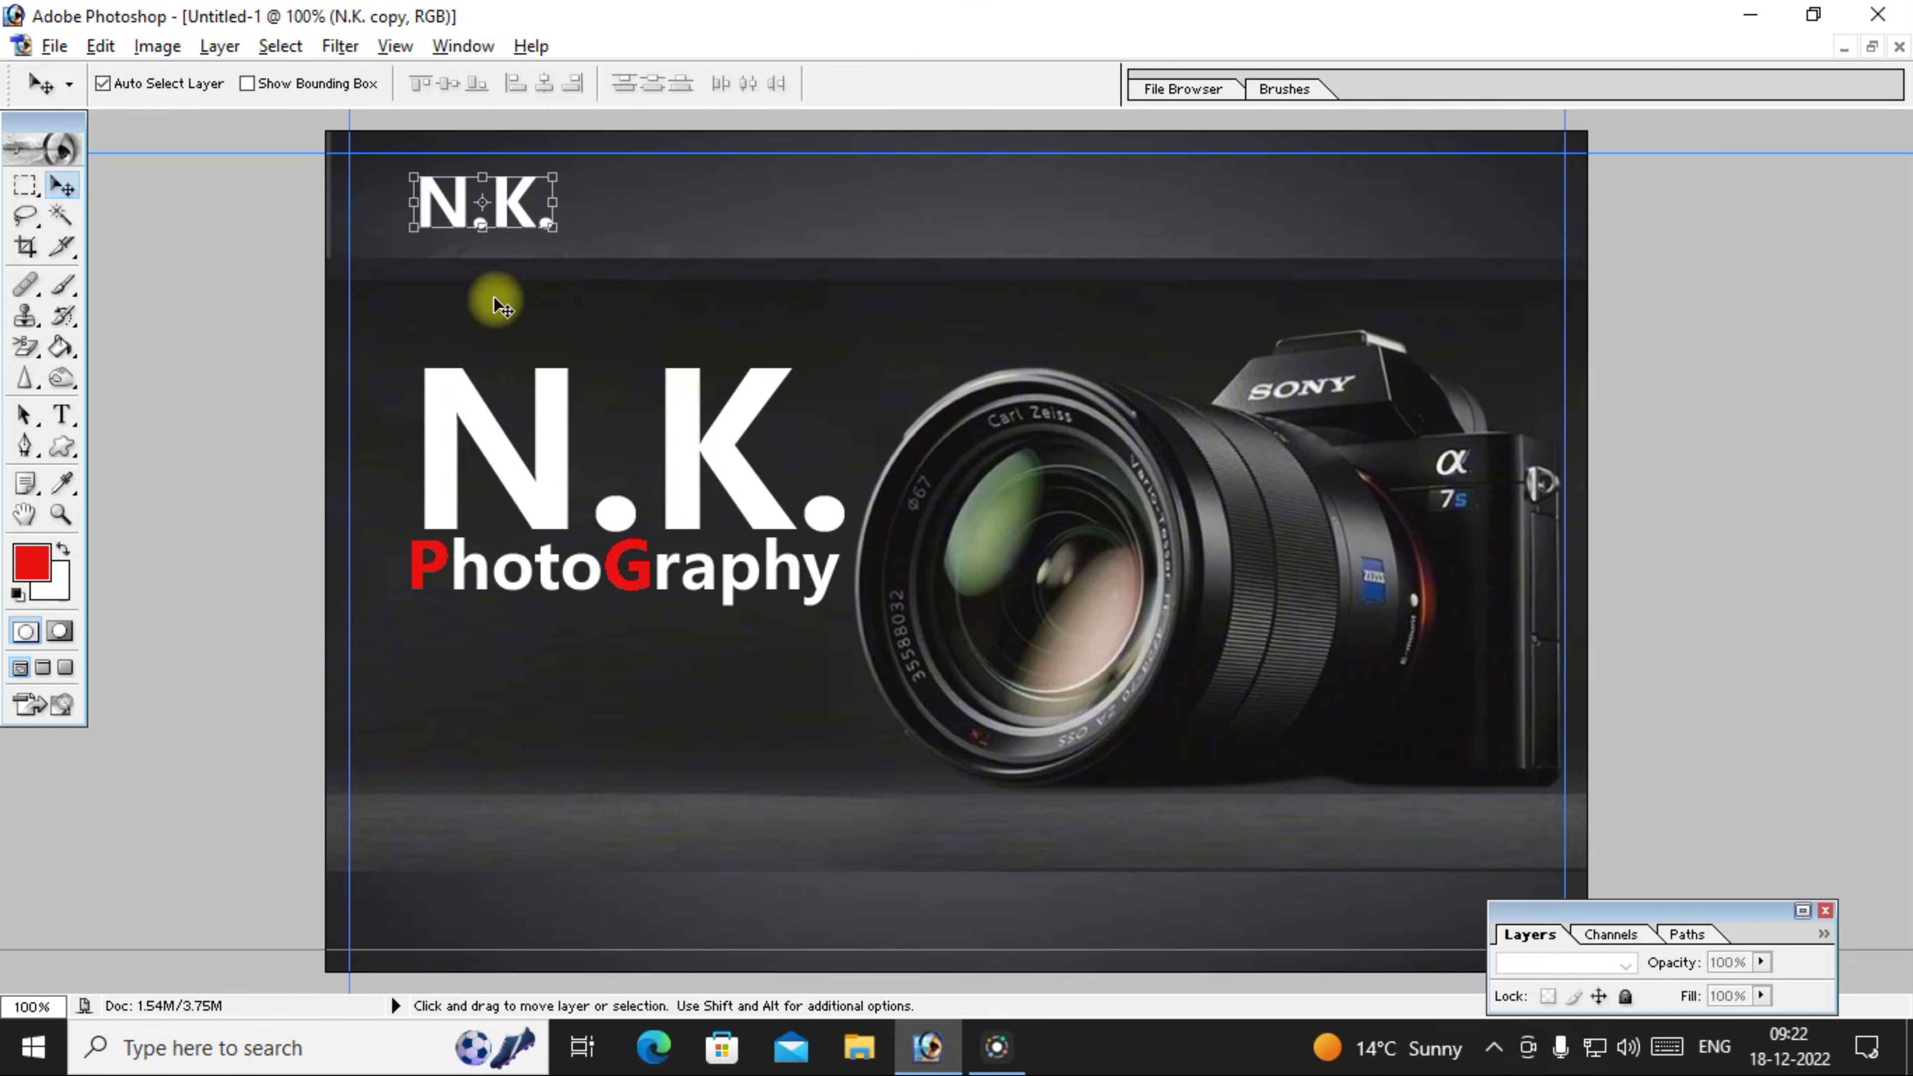
{"action": "left_click", "coordinate": [63, 414]}
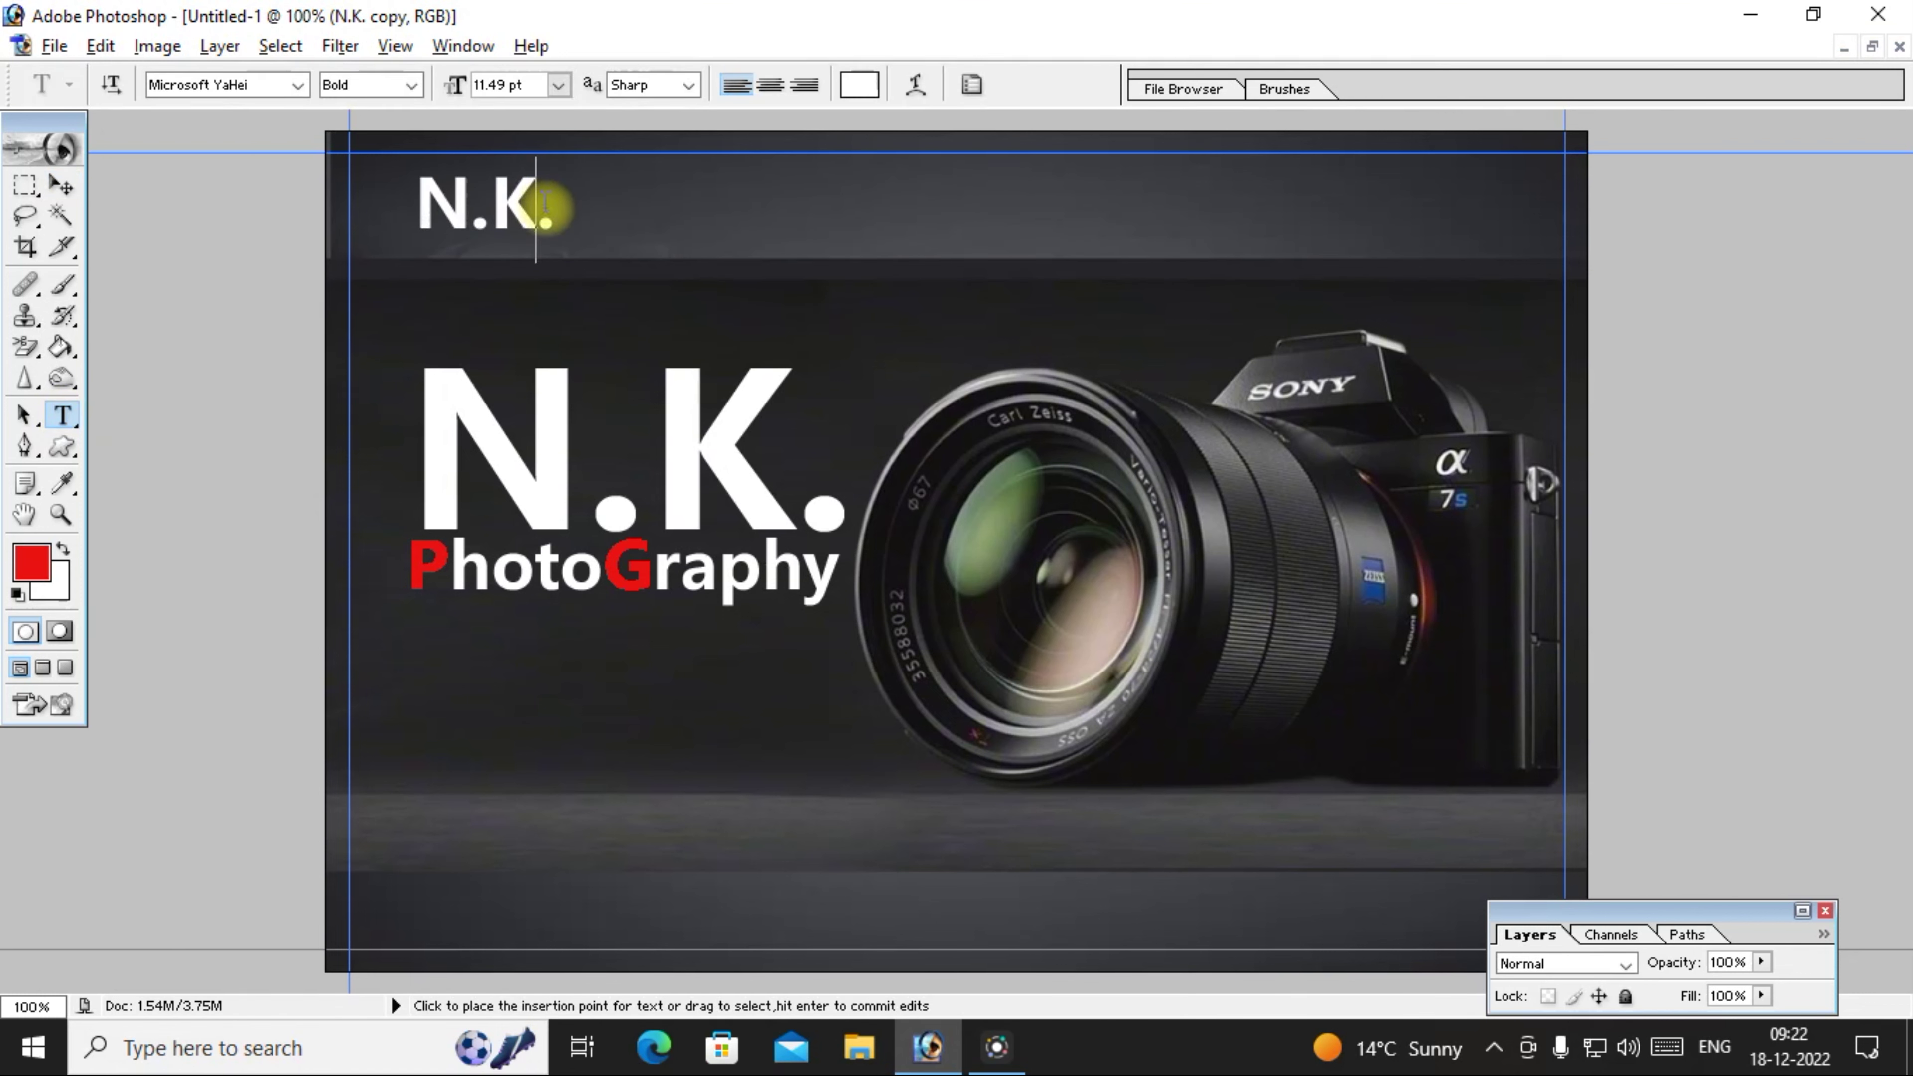
{"action": "left_click", "coordinate": [571, 215]}
{"action": "key", "text": "BackSpace"}
{"action": "key", "text": "BackSpace"}
{"action": "key", "text": "BackSpace"}
{"action": "key", "text": "BackSpace"}
{"action": "left_click", "coordinate": [62, 185]}
{"action": "left_click_drag", "start_coordinate": [534, 215], "coordinate": [481, 178]}
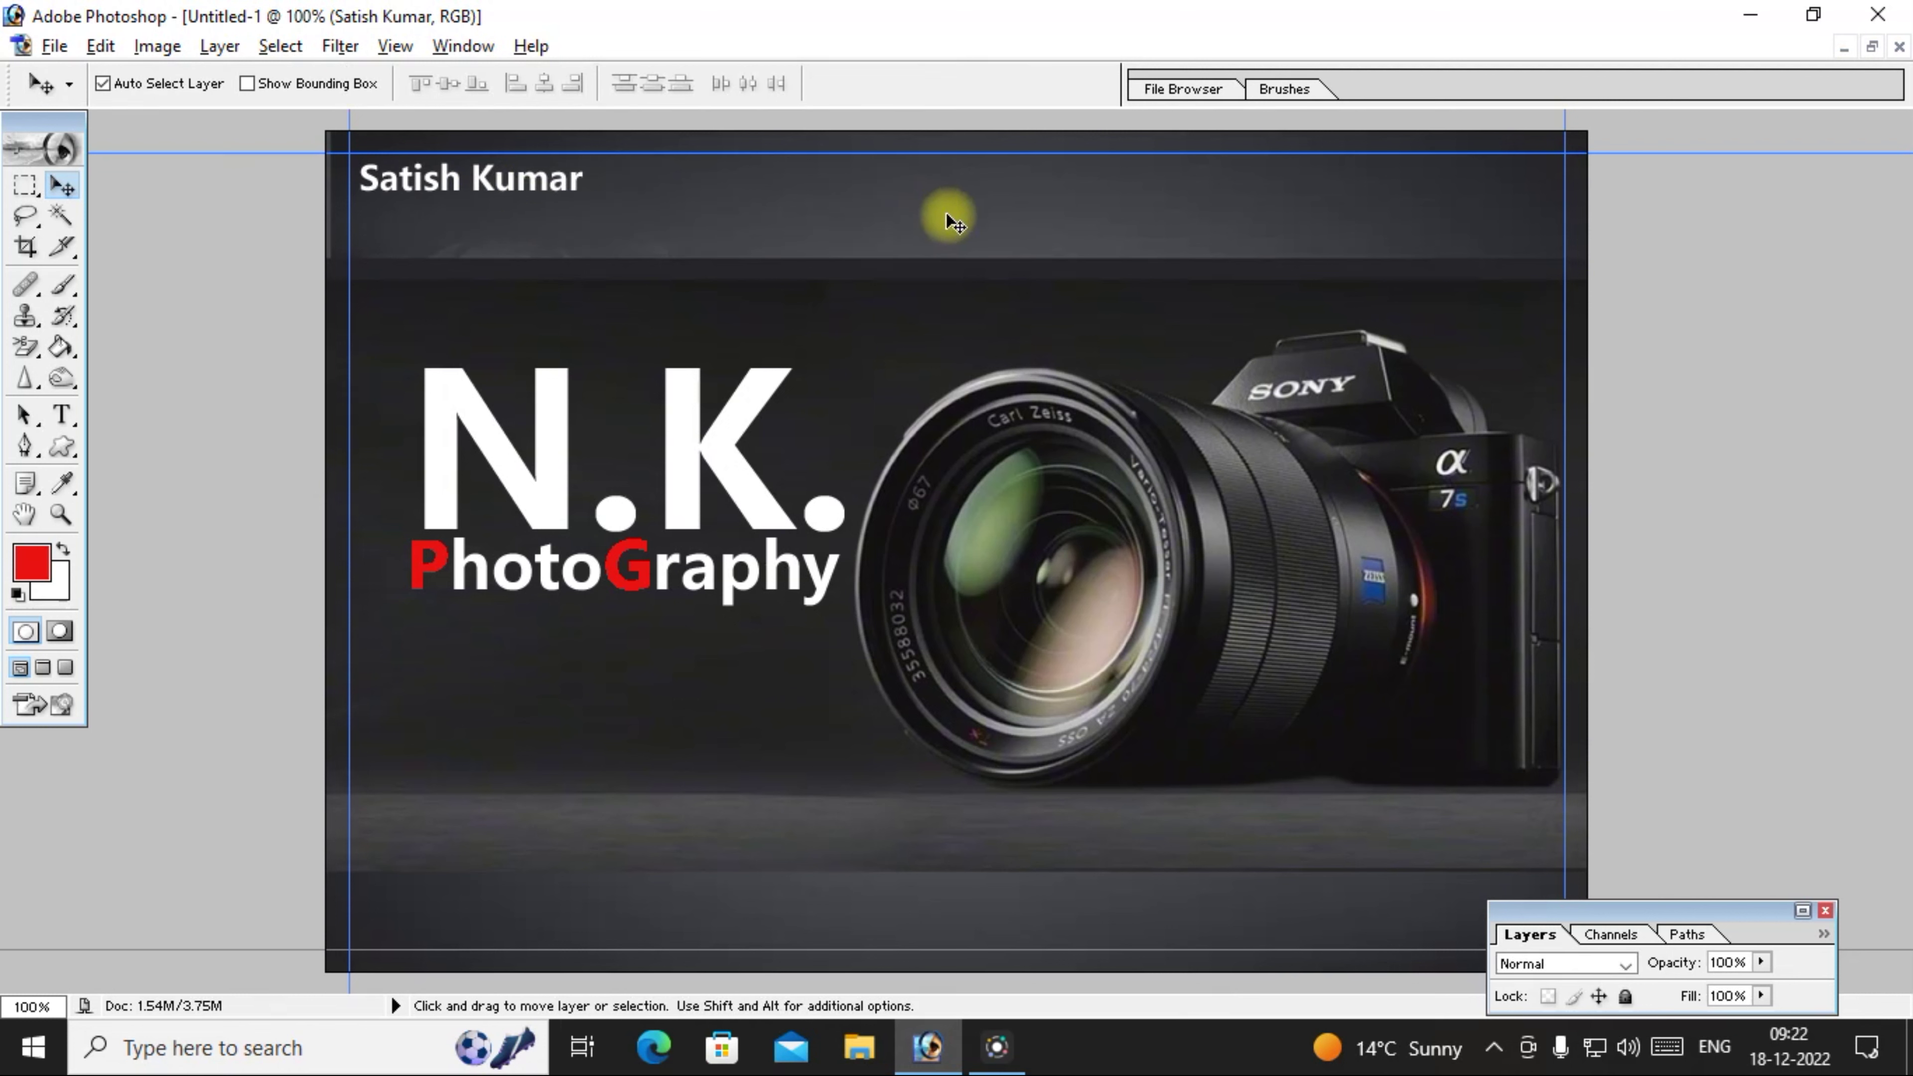
- Add a second text line at top-right with the Mob: label and phone number
{"action": "left_click", "coordinate": [62, 414]}
{"action": "left_click", "coordinate": [1031, 188]}
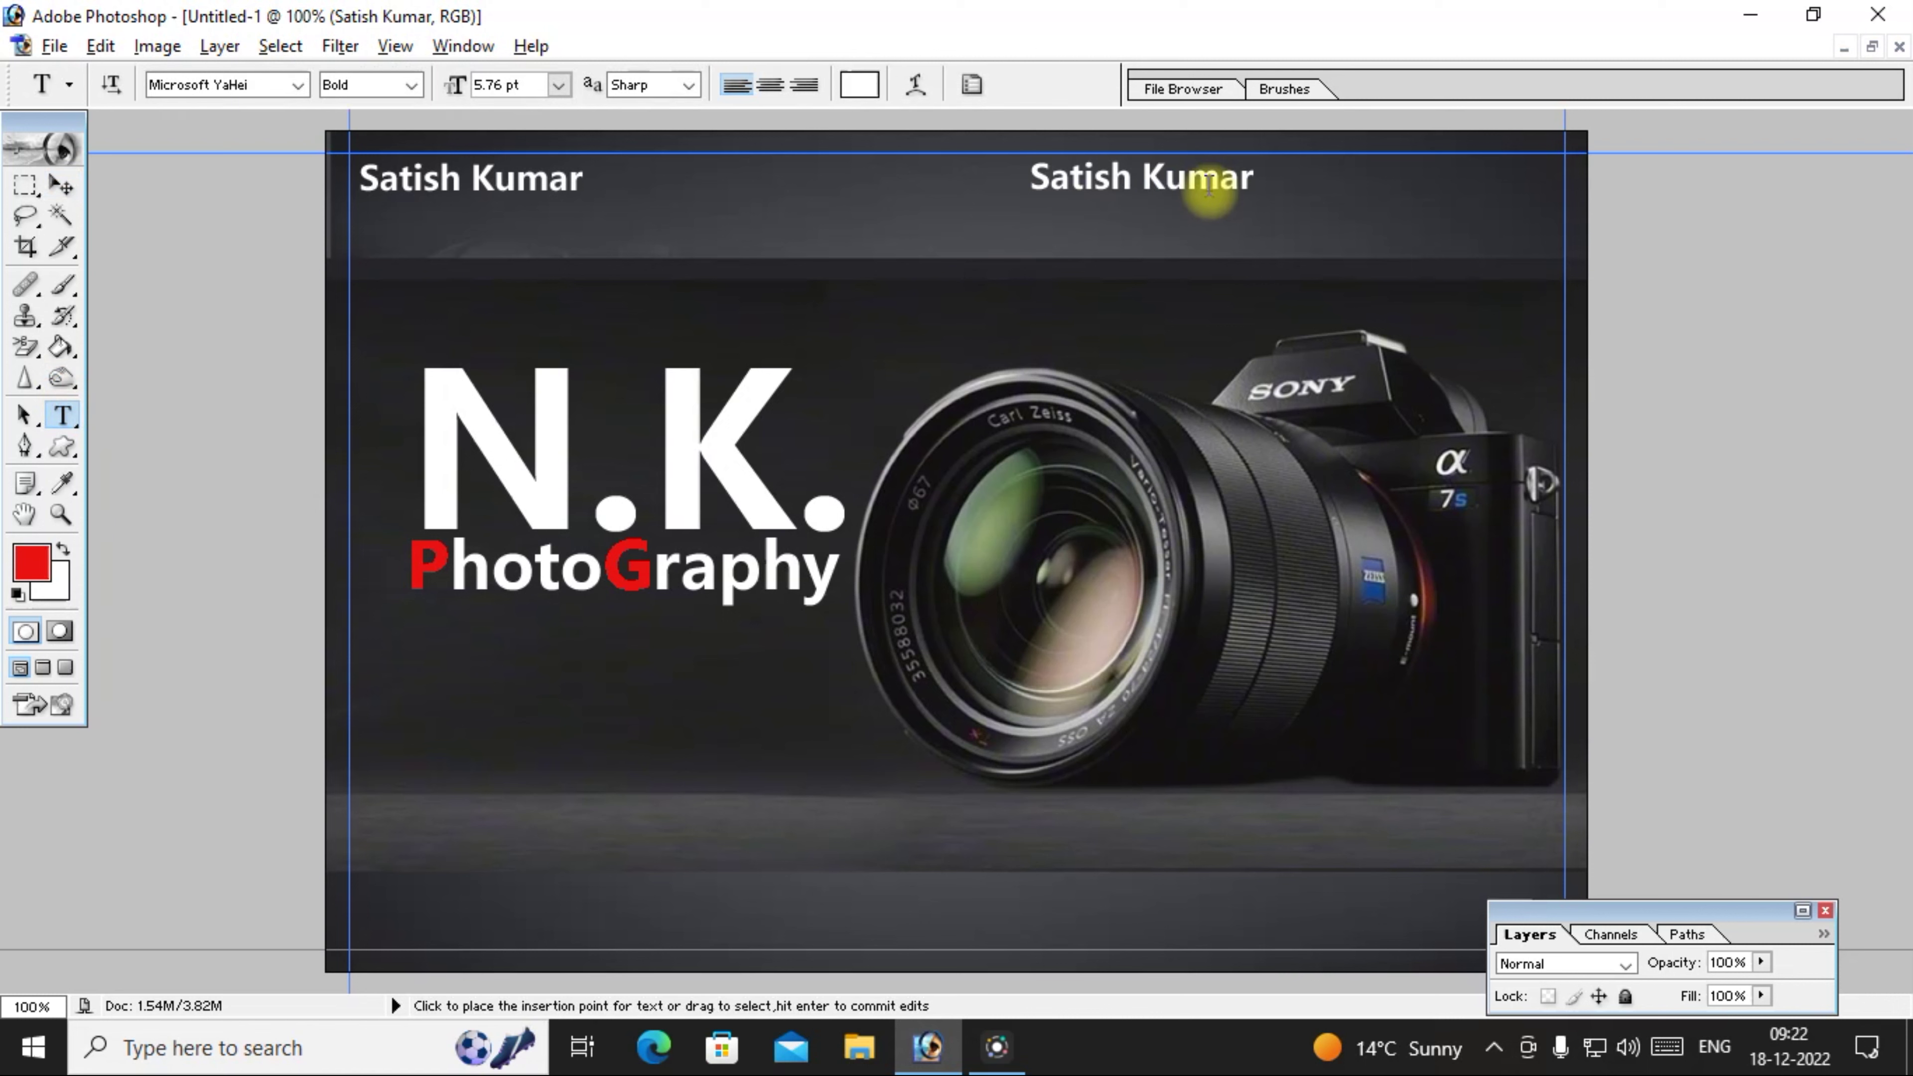
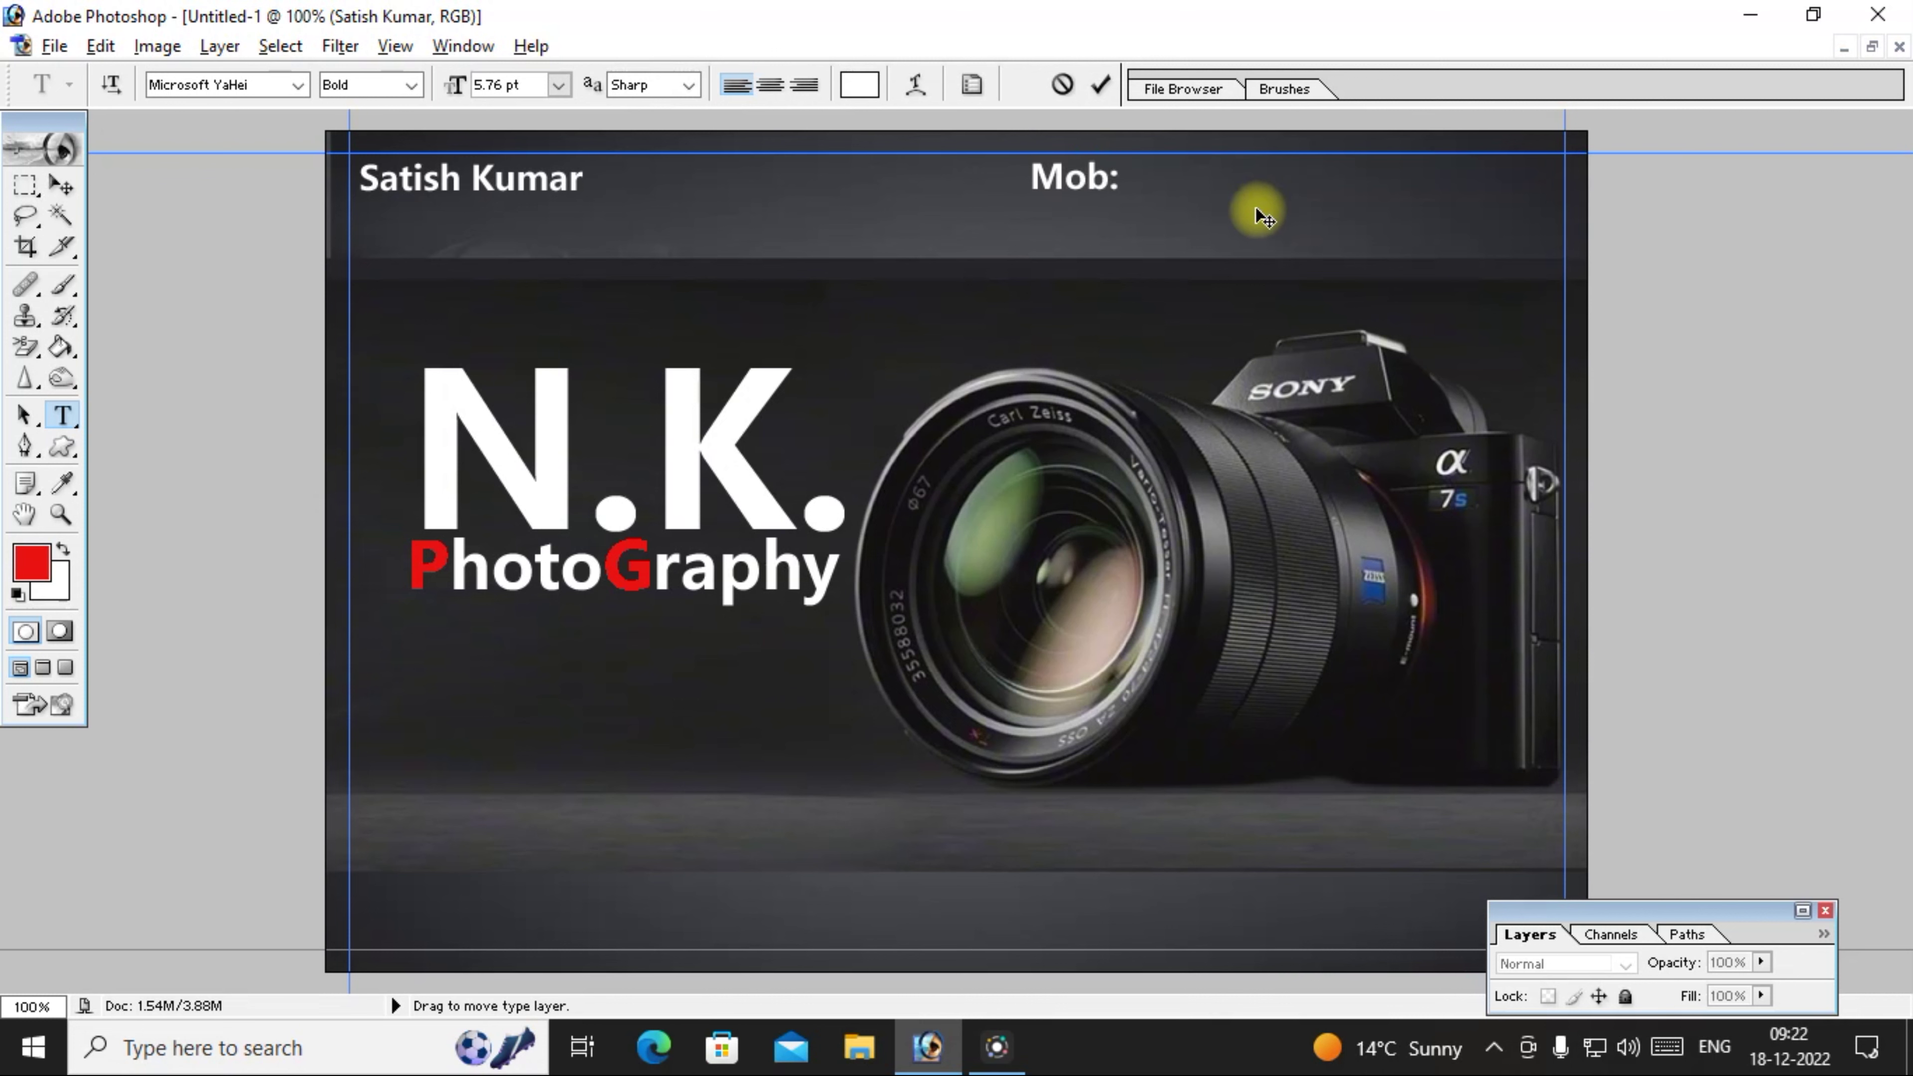
{"action": "type", "text": "00000"}
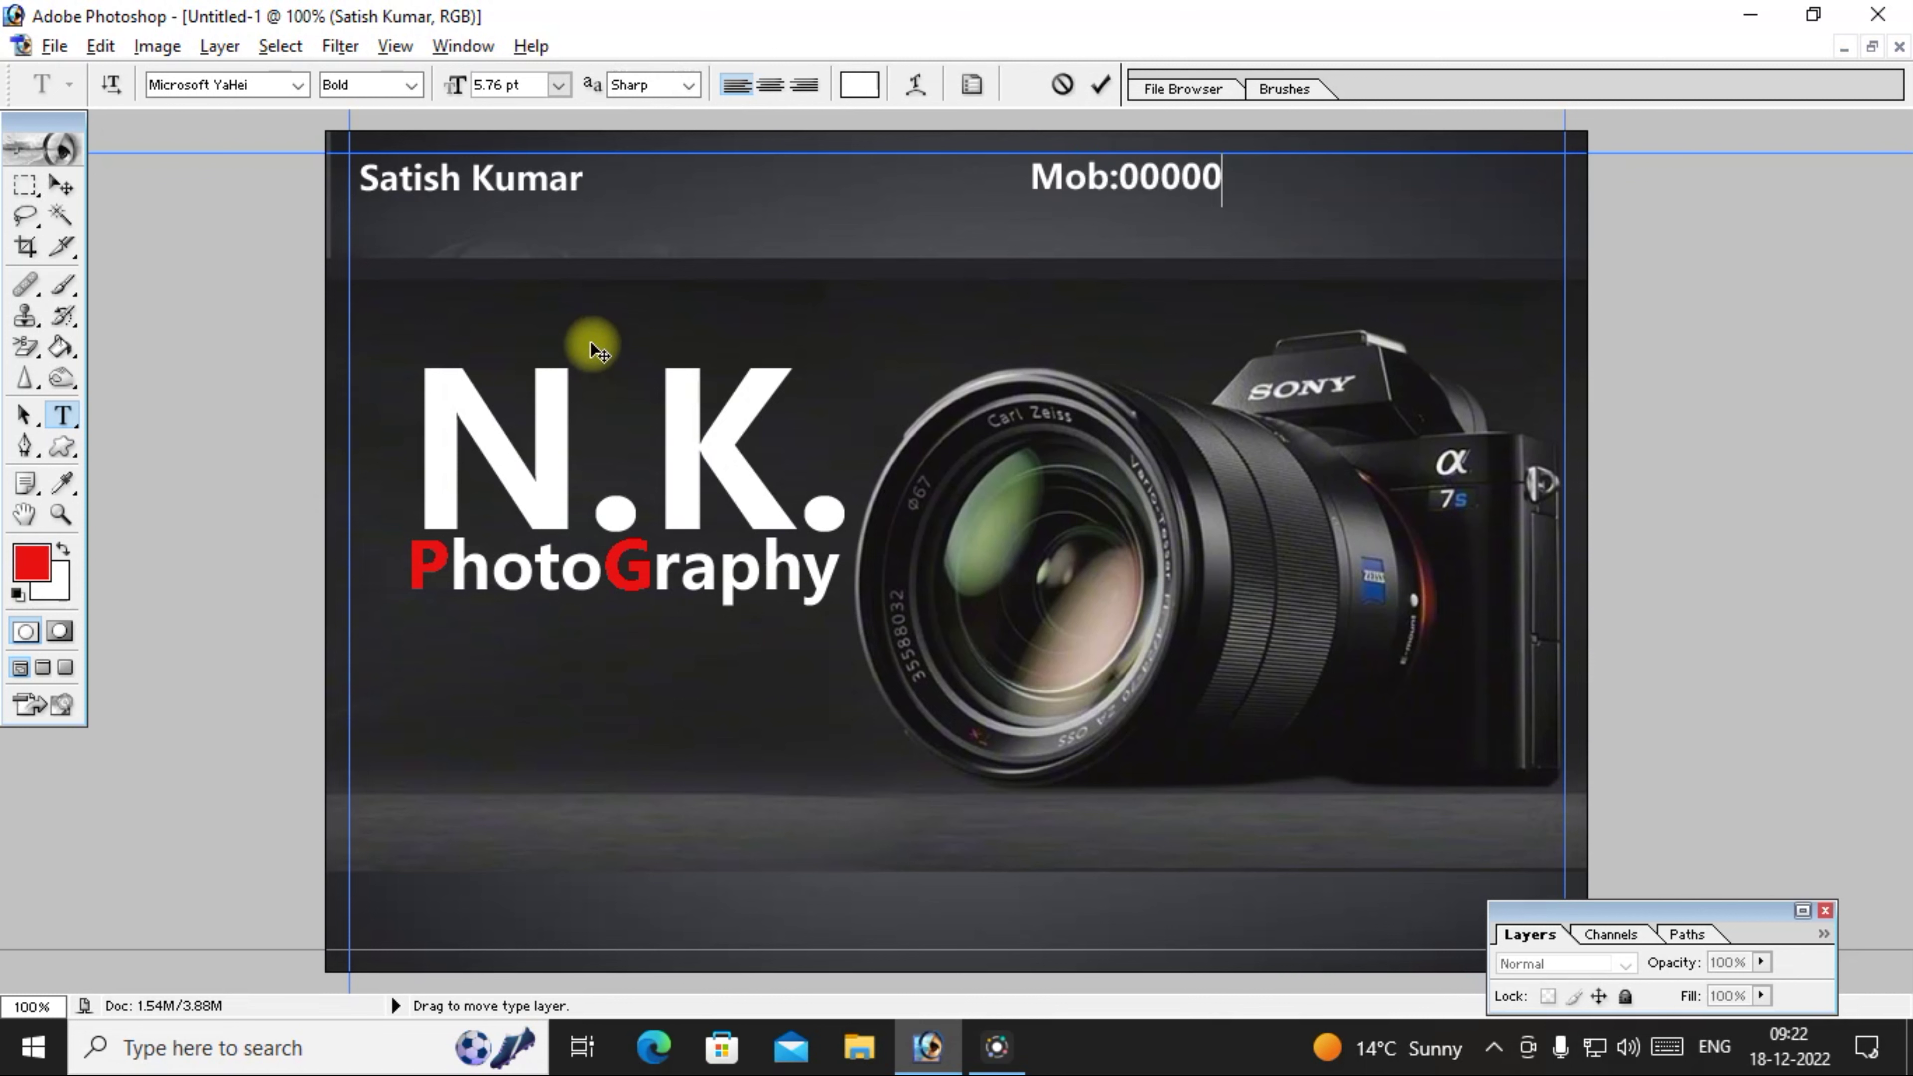
{"action": "type", "text": "00000"}
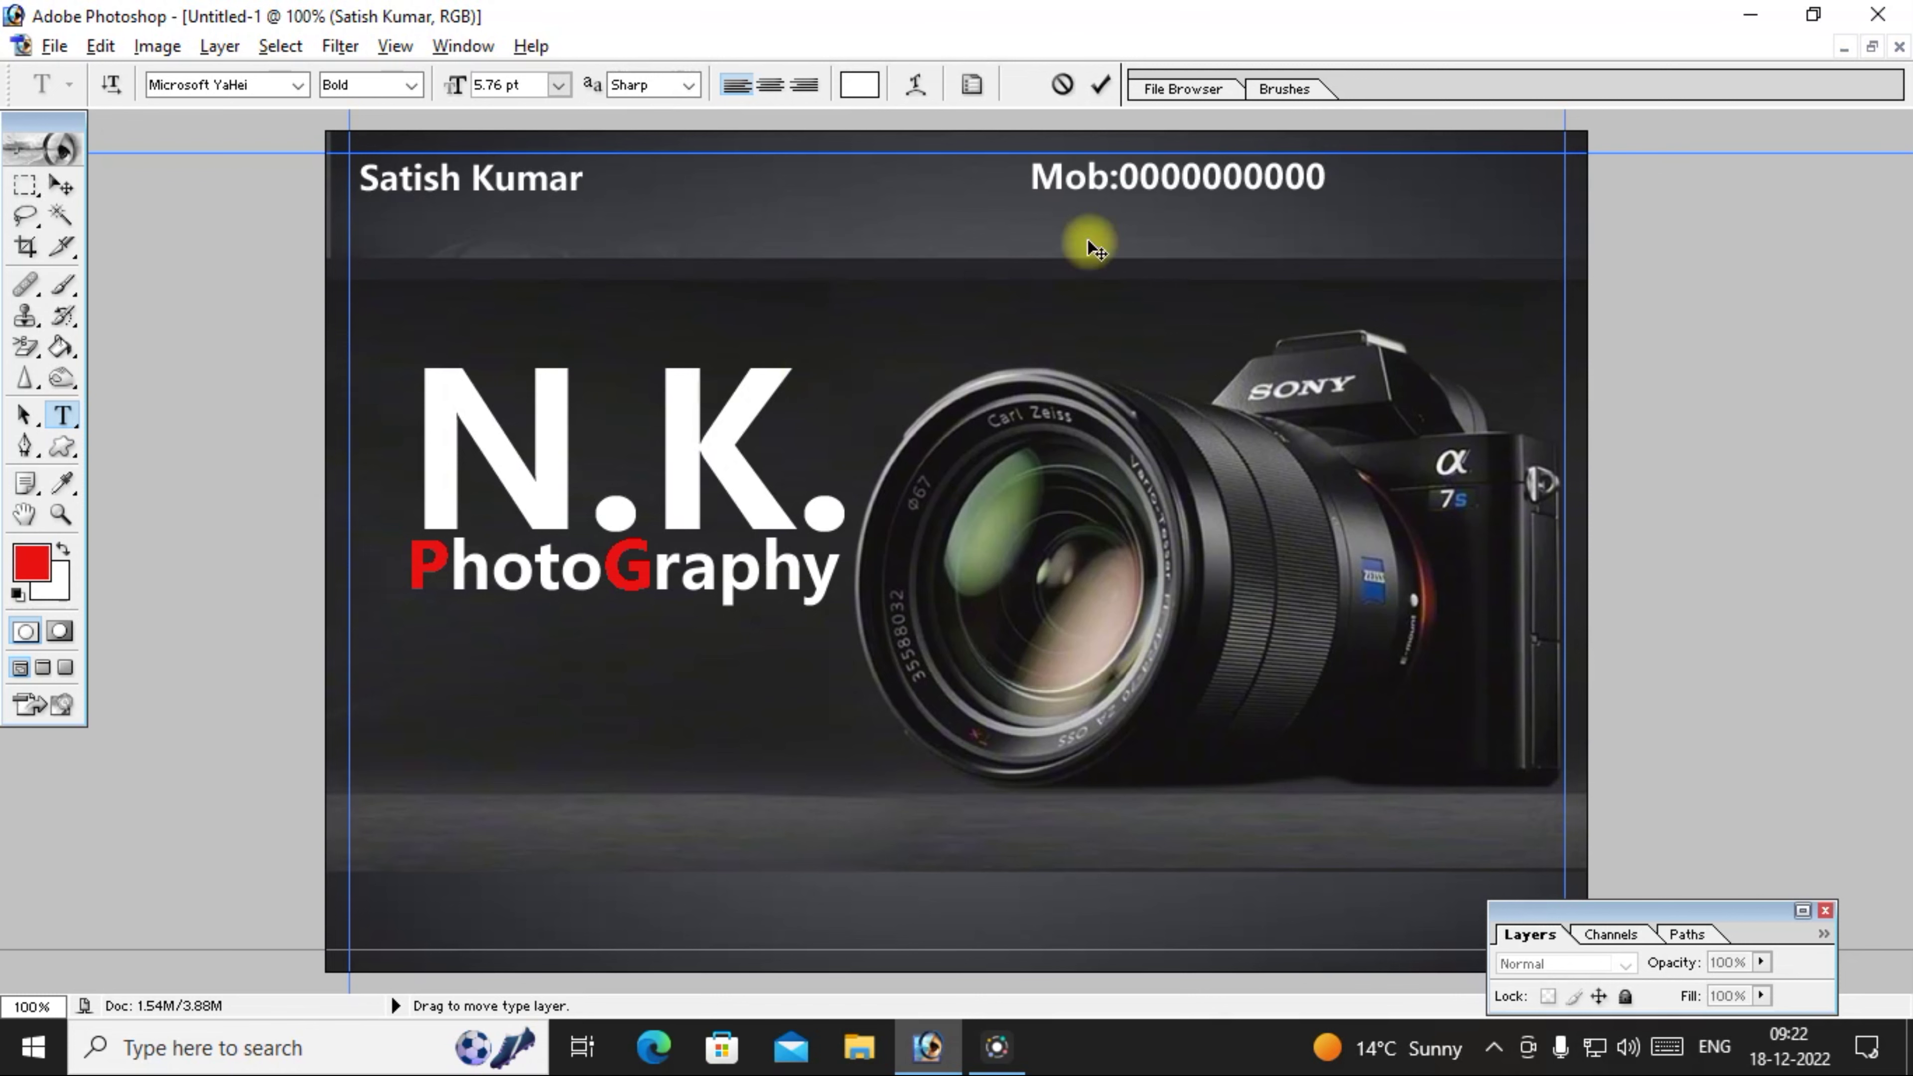
{"action": "left_click", "coordinate": [1872, 47]}
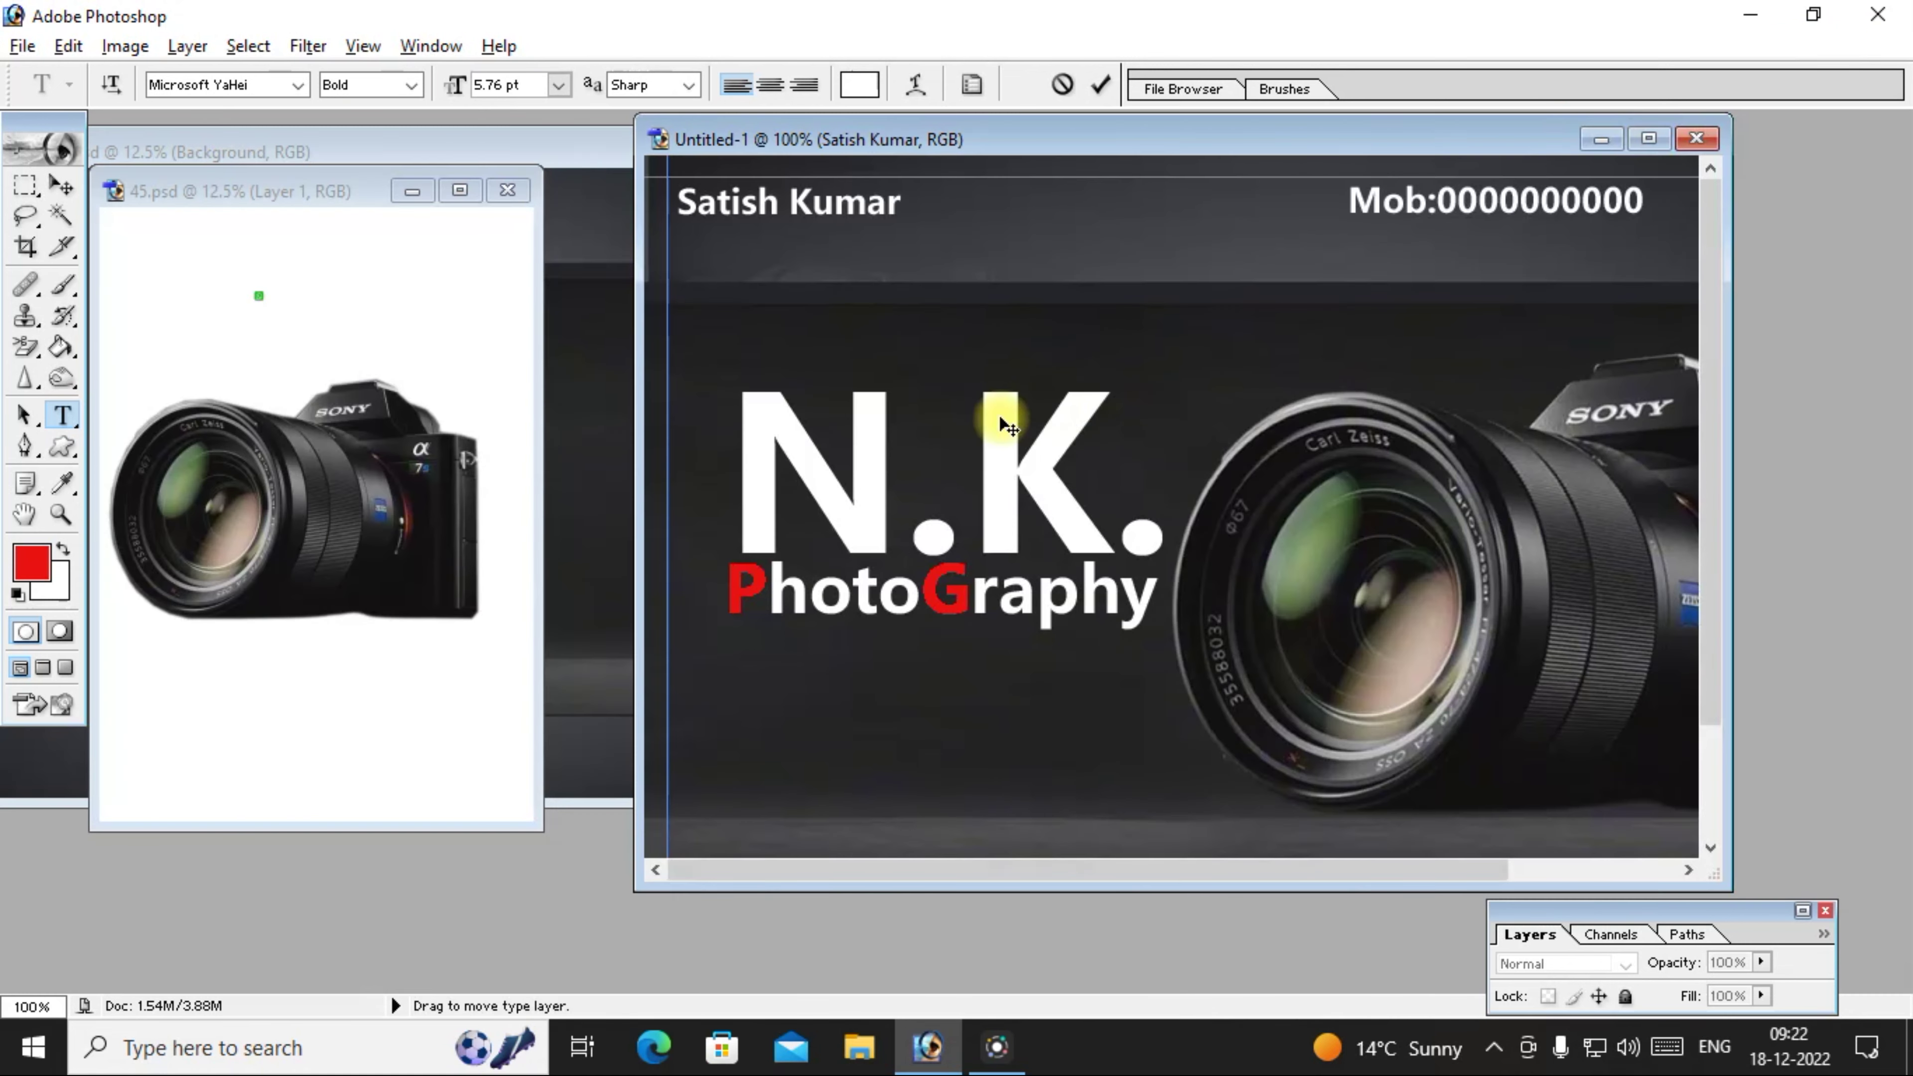
- Bring the WhatsApp icon from 45.psd, shrink it to text height, and place it beside the number
{"action": "left_click", "coordinate": [343, 301]}
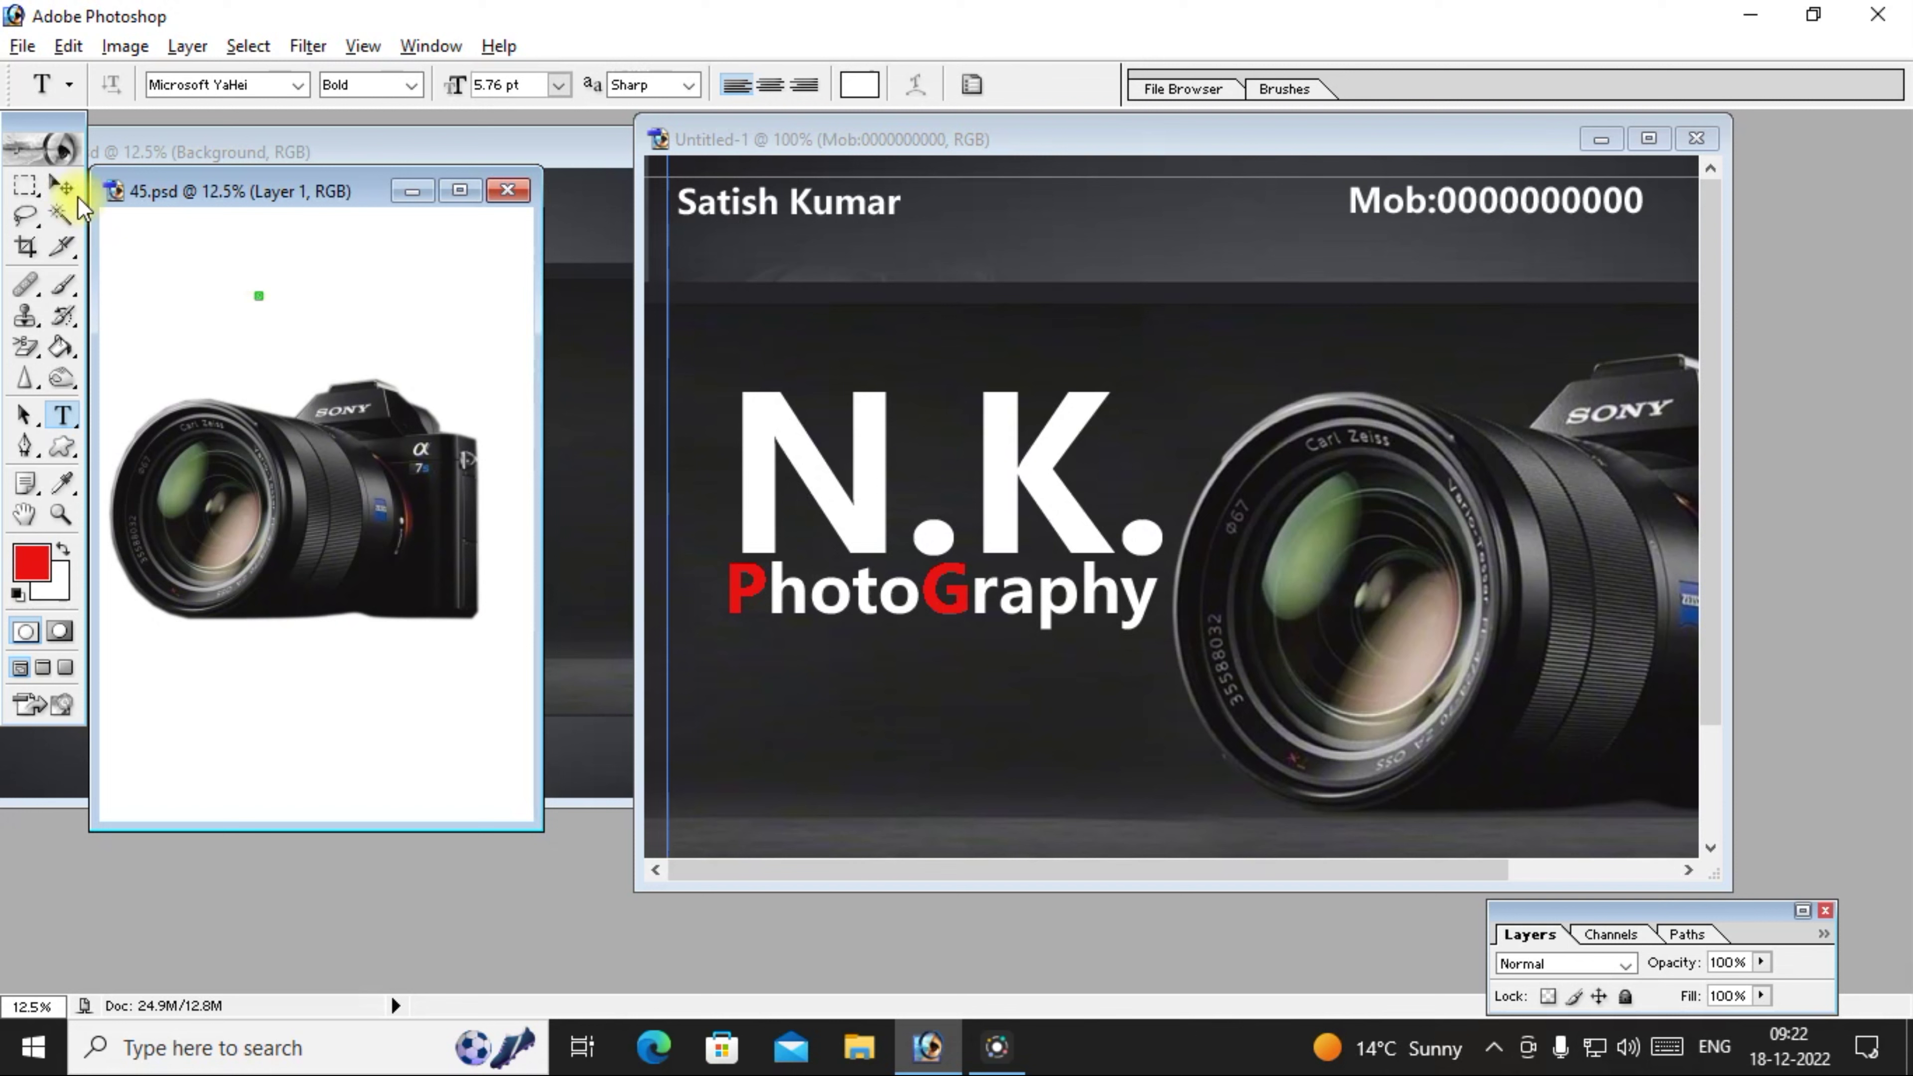
{"action": "left_click", "coordinate": [58, 186]}
{"action": "left_click_drag", "start_coordinate": [264, 304], "coordinate": [1420, 245]}
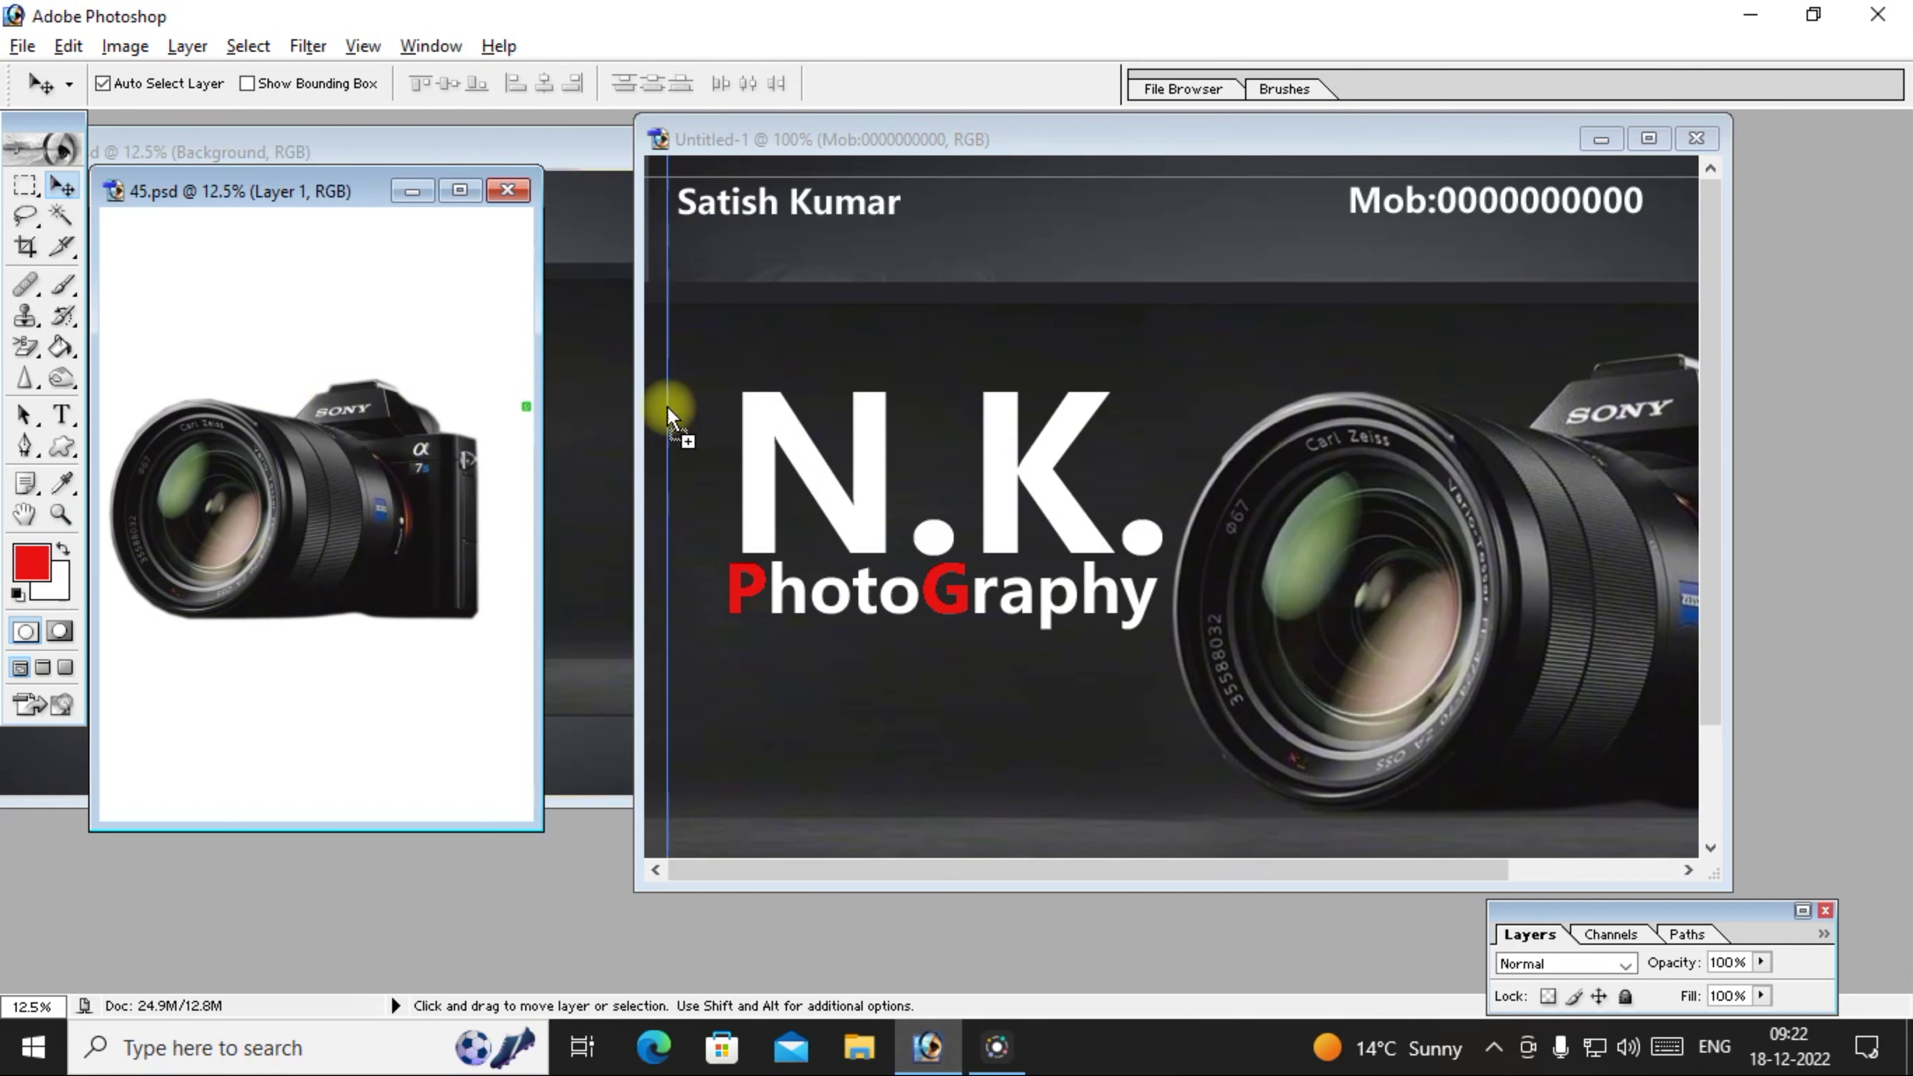
{"action": "left_click", "coordinate": [1647, 139]}
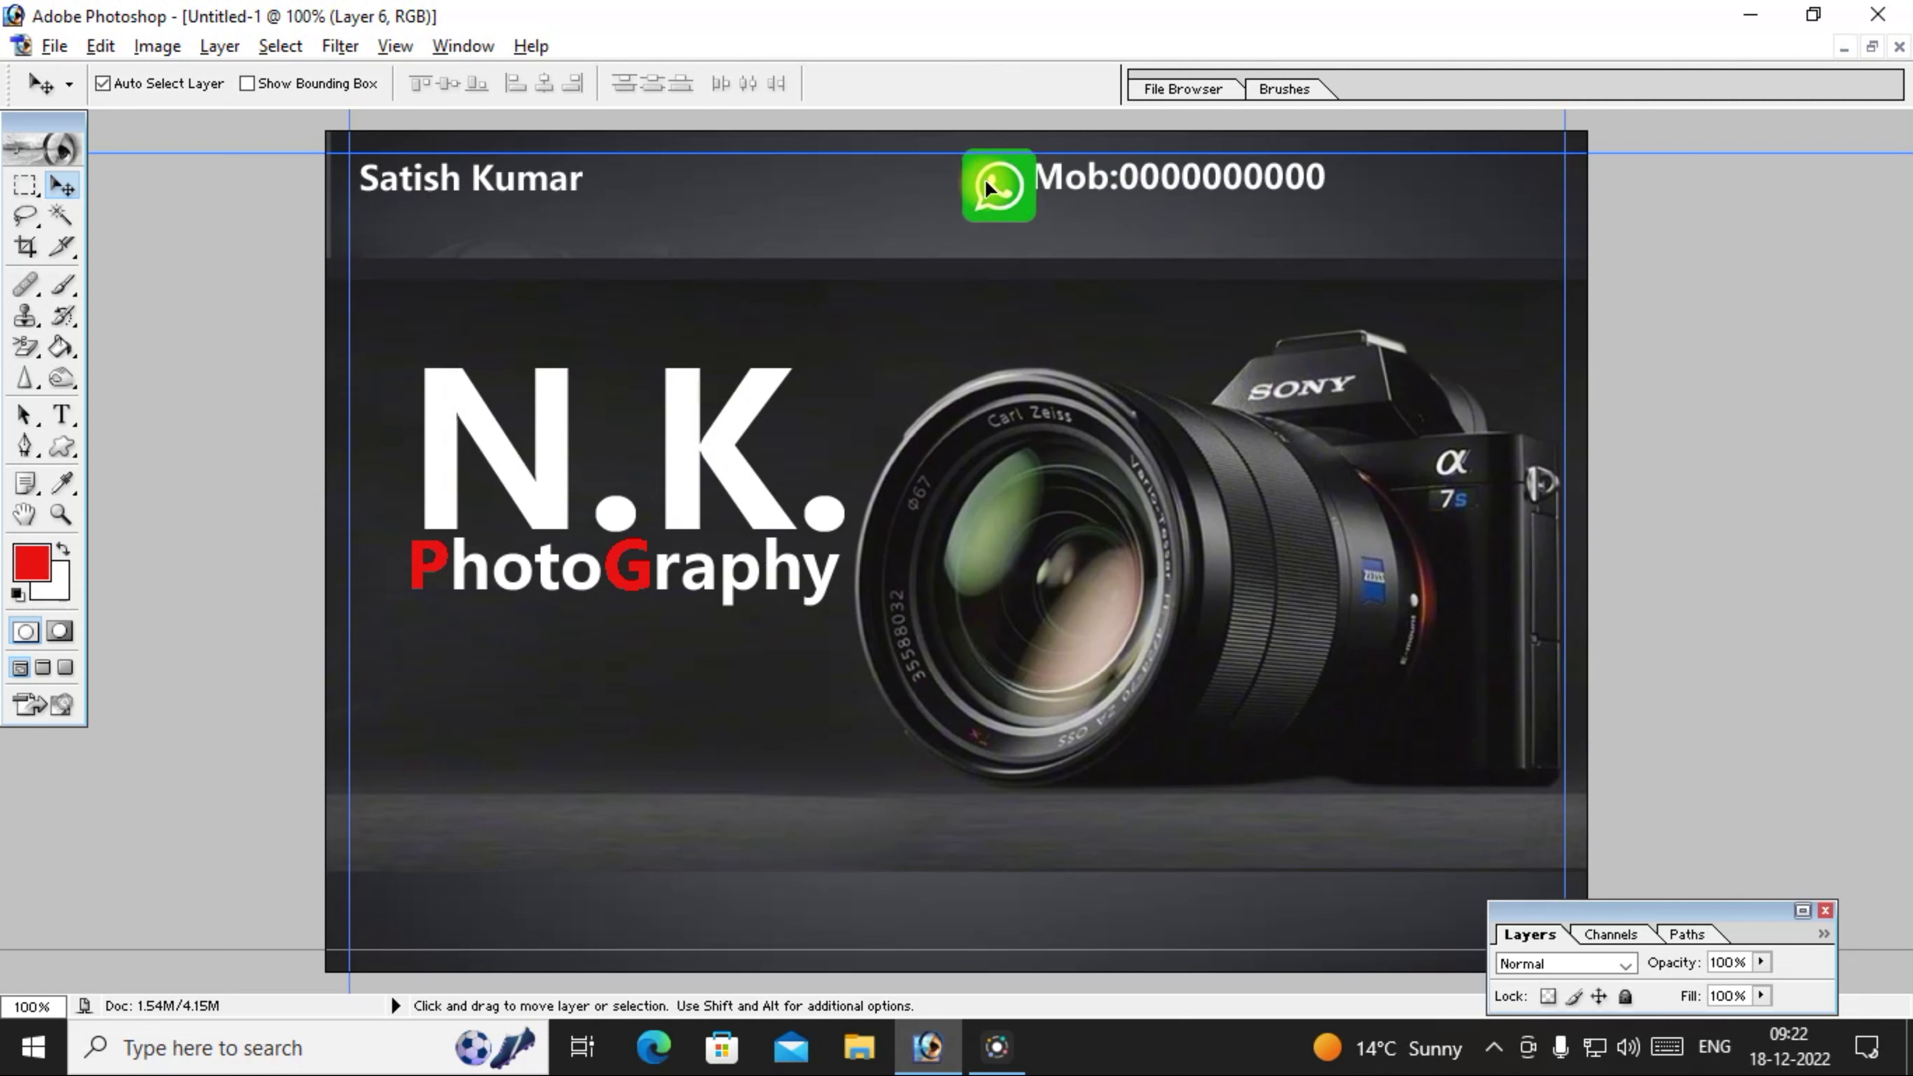
{"action": "key", "text": "ctrl+t"}
{"action": "mouse_move", "coordinate": [1038, 222]}
{"action": "left_mouse_down"}
{"action": "mouse_move", "coordinate": [986, 197]}
{"action": "mouse_move", "coordinate": [1282, 175]}
{"action": "left_mouse_up"}
{"action": "key", "text": "Return"}
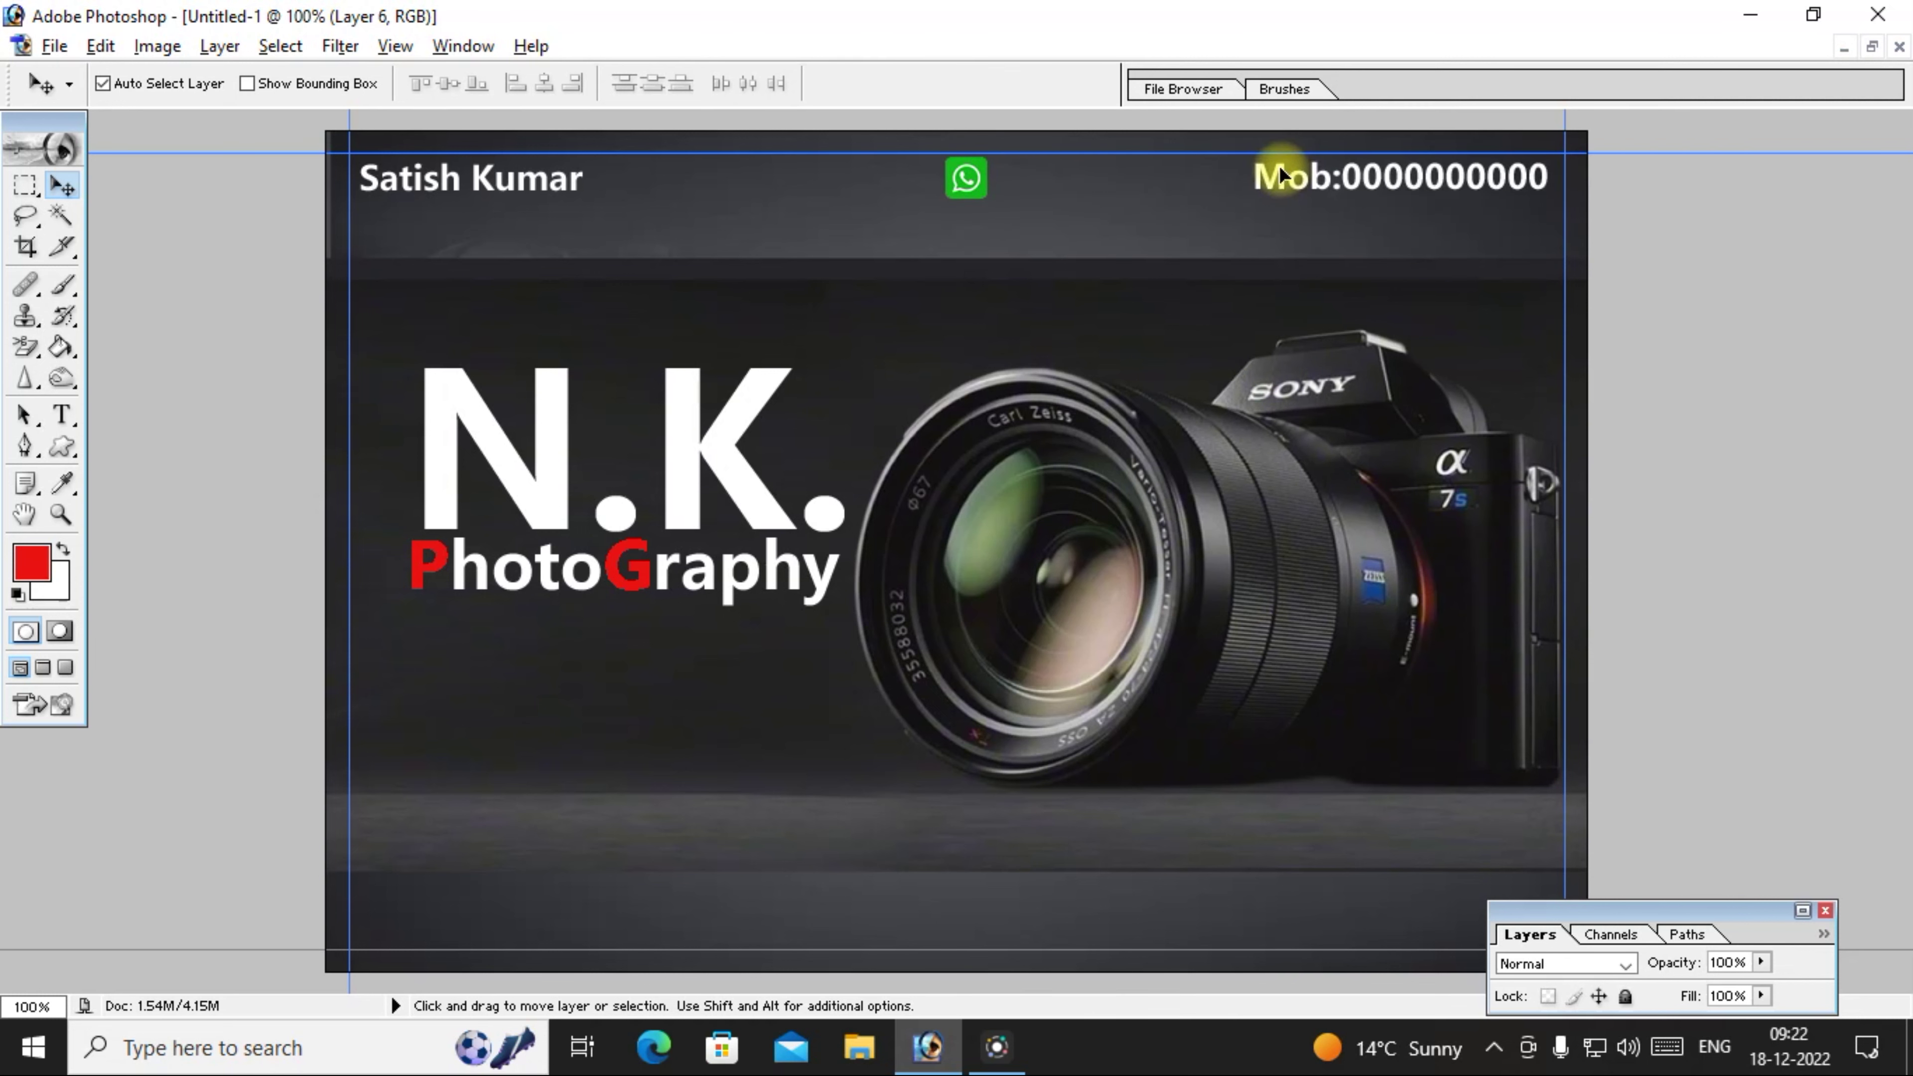
{"action": "left_click_drag", "start_coordinate": [979, 180], "coordinate": [1220, 175]}
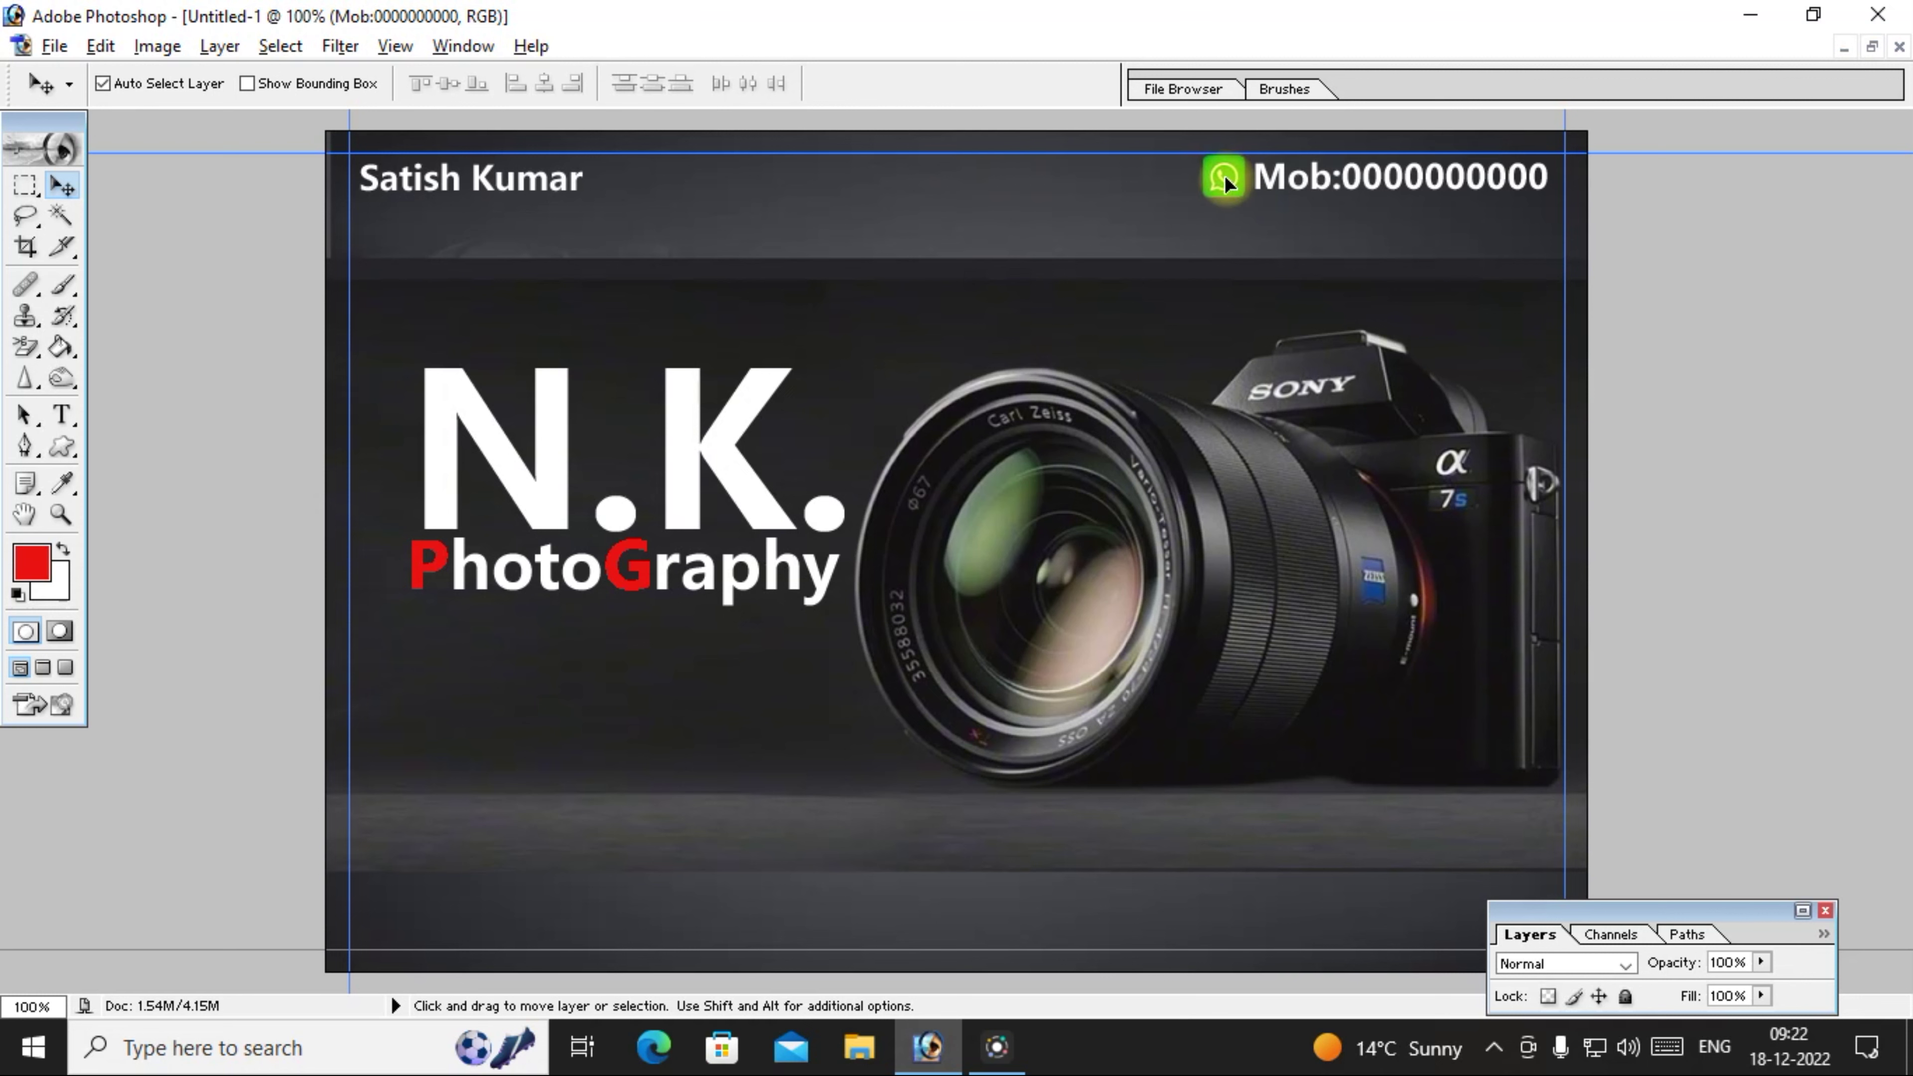
- Delete the Mob: label and shift the number and icon to the right edge
{"action": "key", "text": "t"}
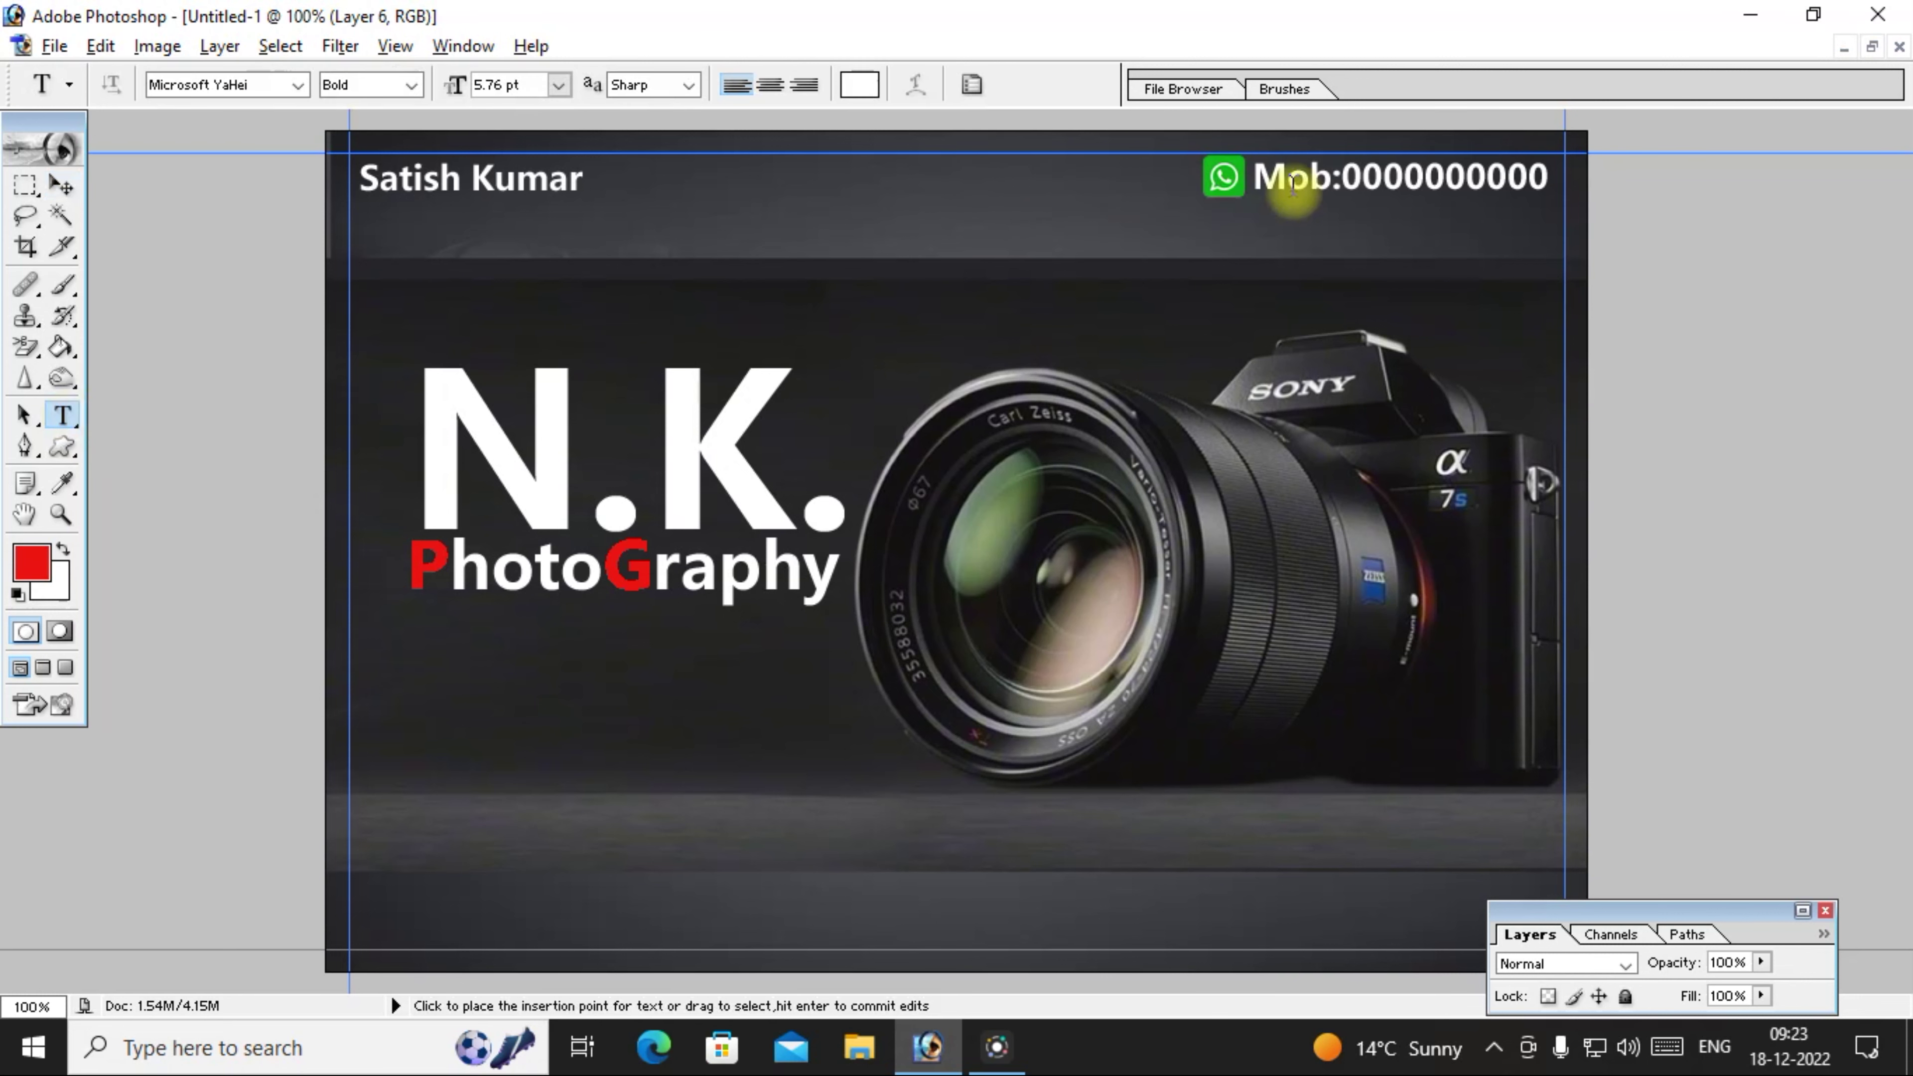
{"action": "left_click", "coordinate": [1340, 181]}
{"action": "key", "text": "BackSpace"}
{"action": "key", "text": "BackSpace"}
{"action": "key", "text": "BackSpace"}
{"action": "key", "text": "BackSpace"}
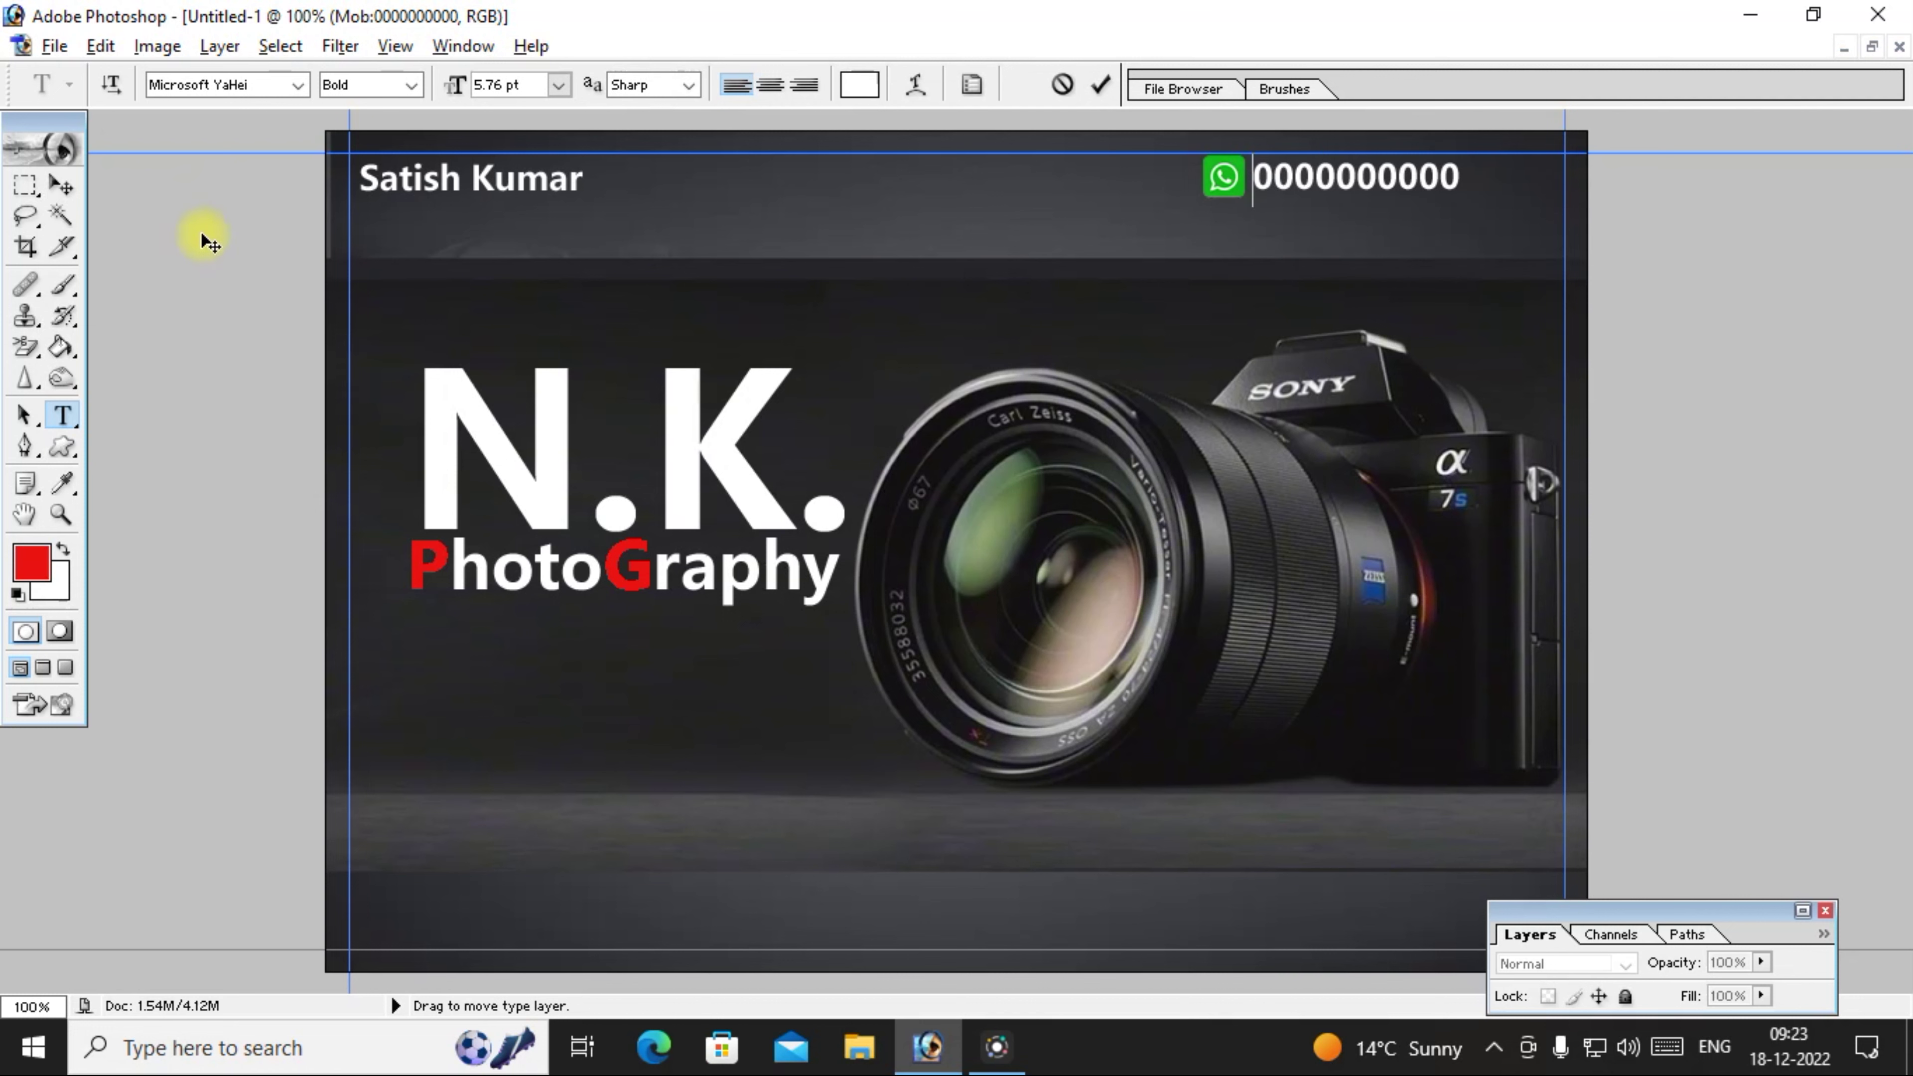
{"action": "left_click", "coordinate": [62, 184]}
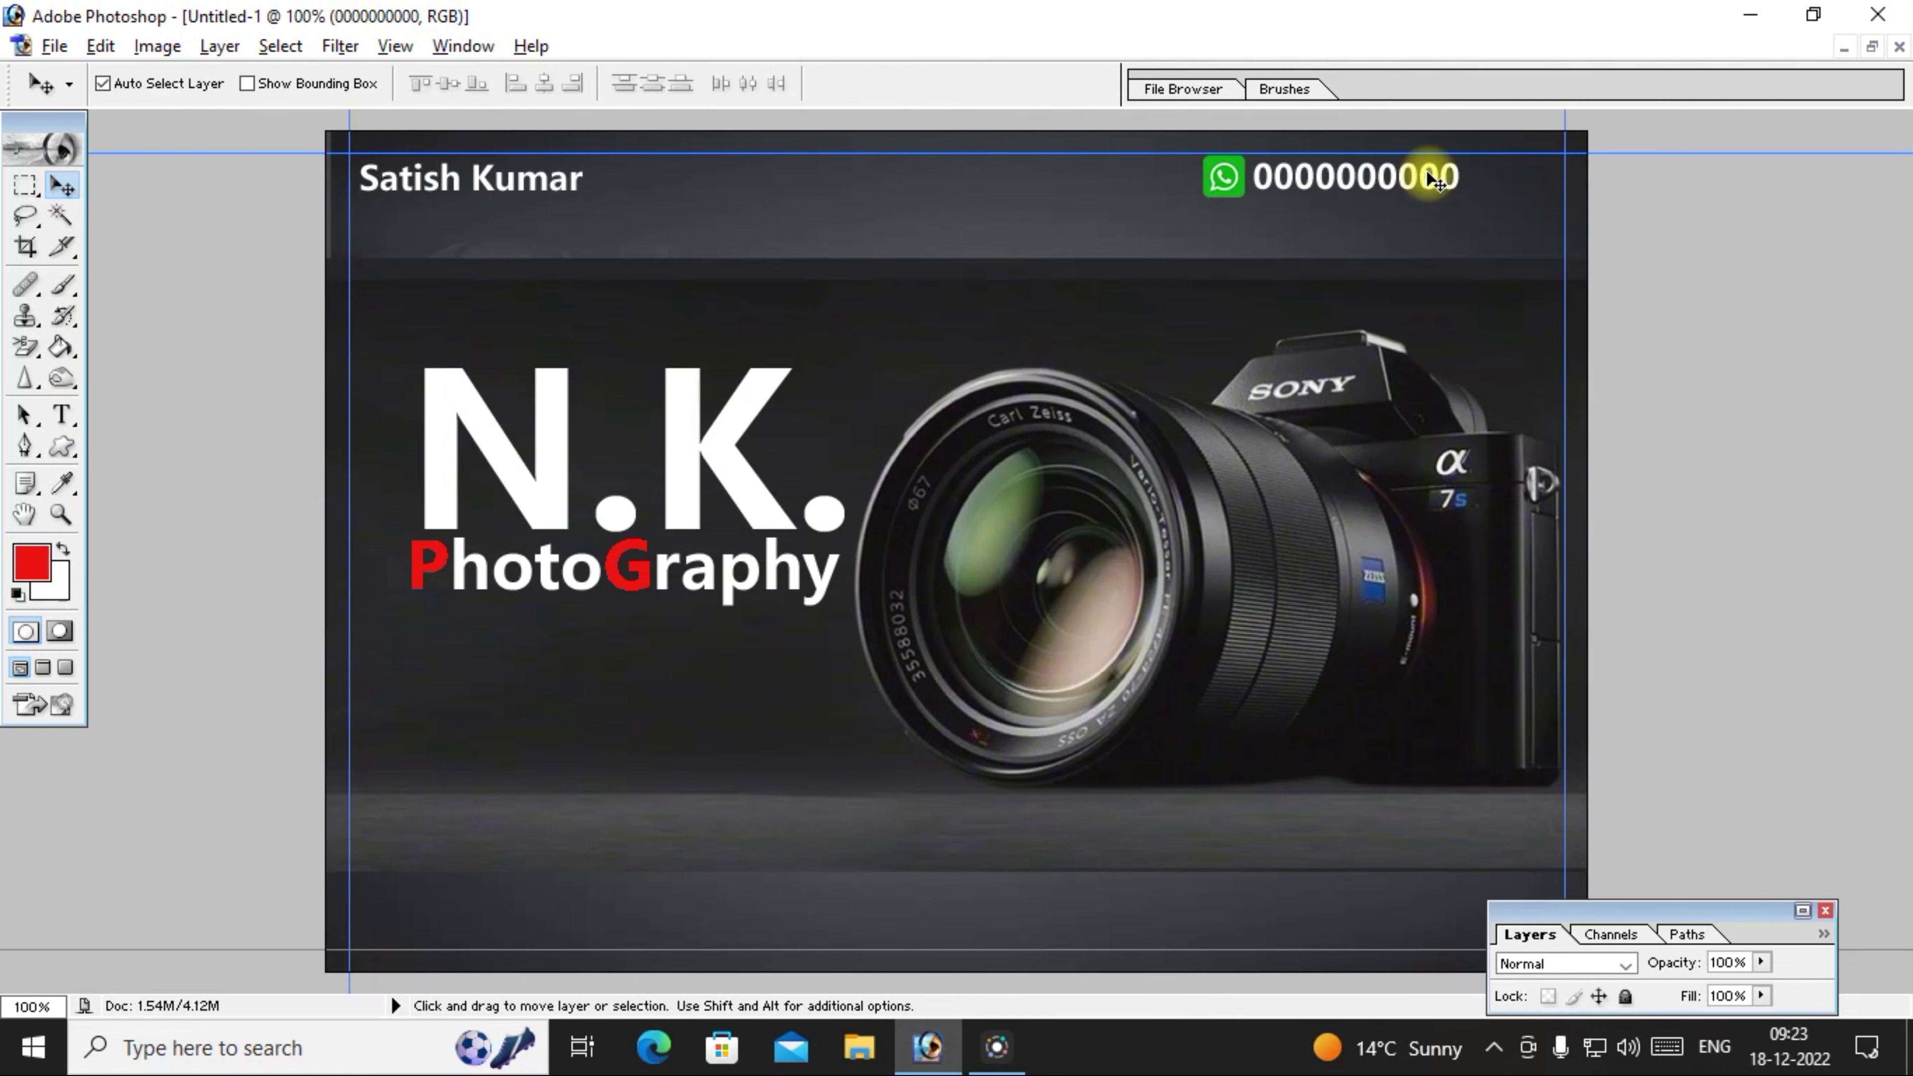
{"action": "left_click_drag", "start_coordinate": [1462, 174], "coordinate": [1555, 175]}
{"action": "left_click_drag", "start_coordinate": [1217, 181], "coordinate": [1310, 183]}
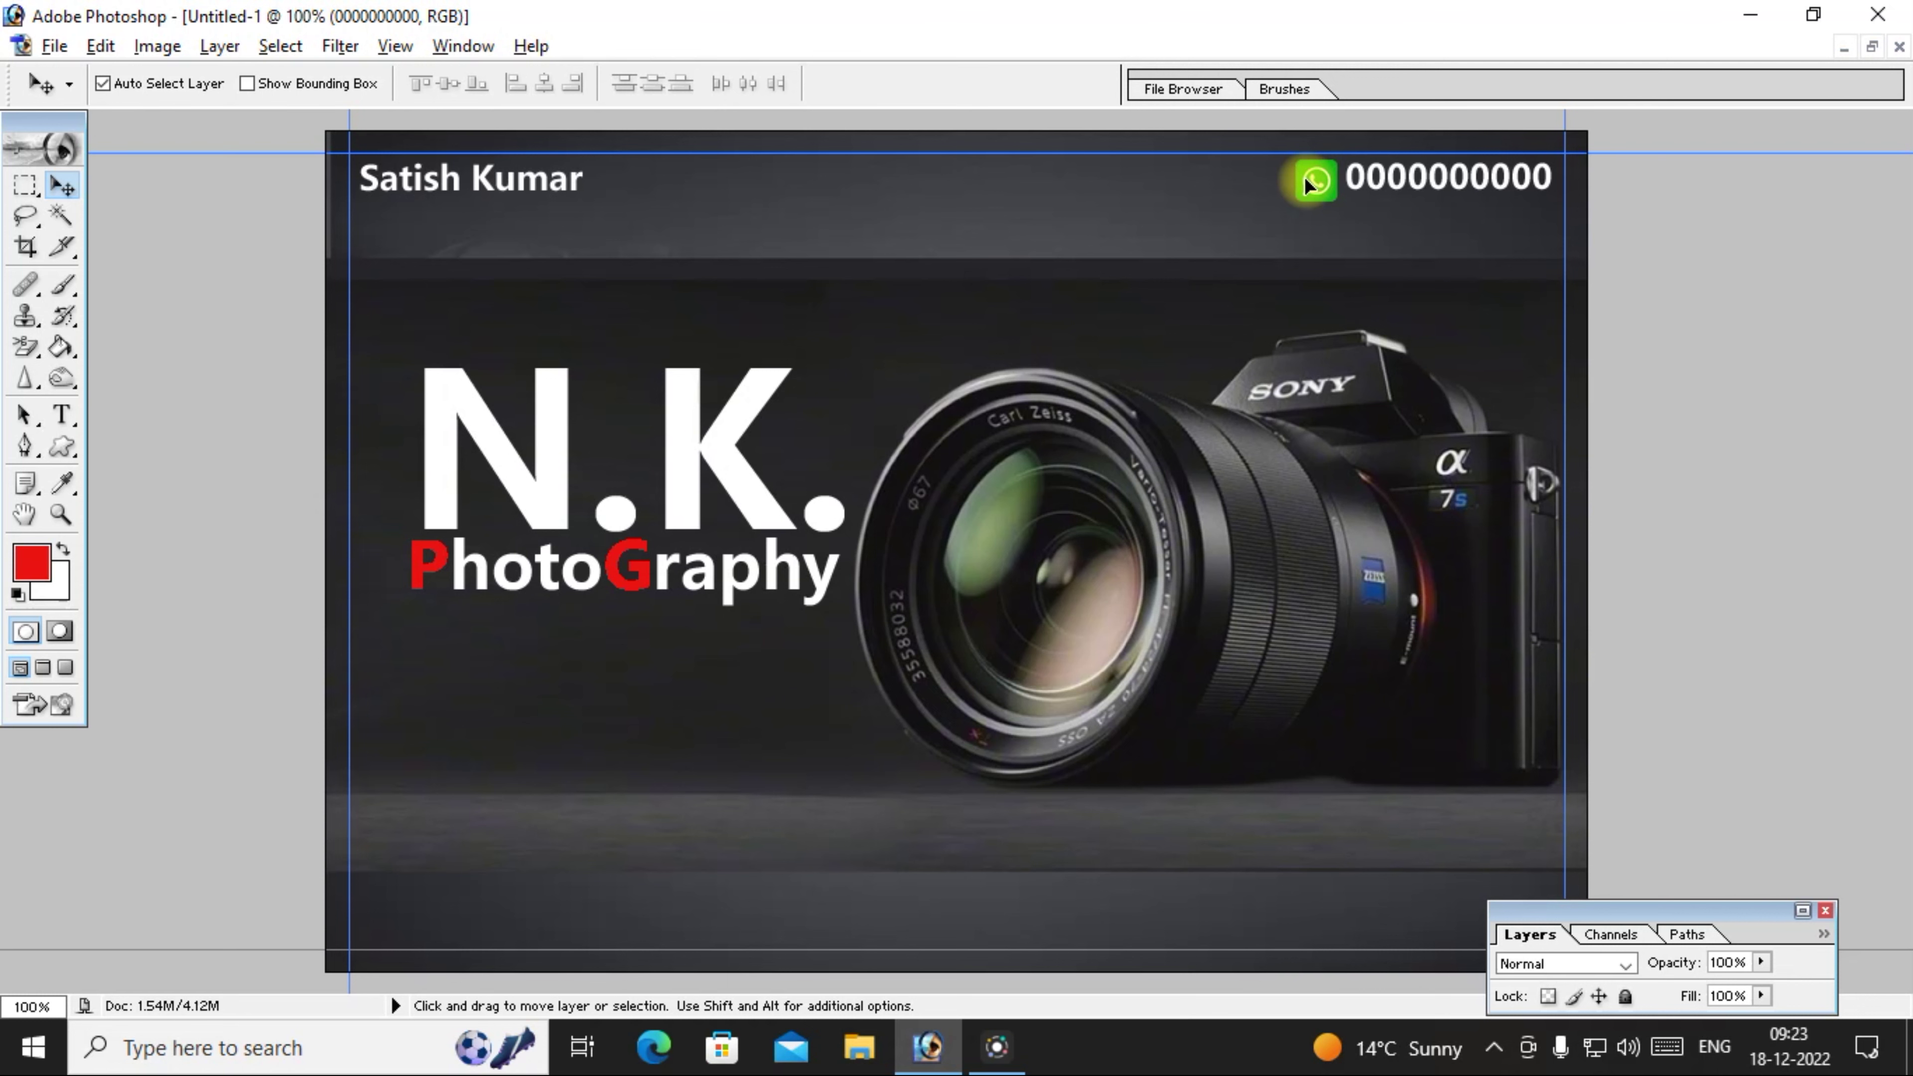
{"action": "key", "text": "ctrl+minus"}
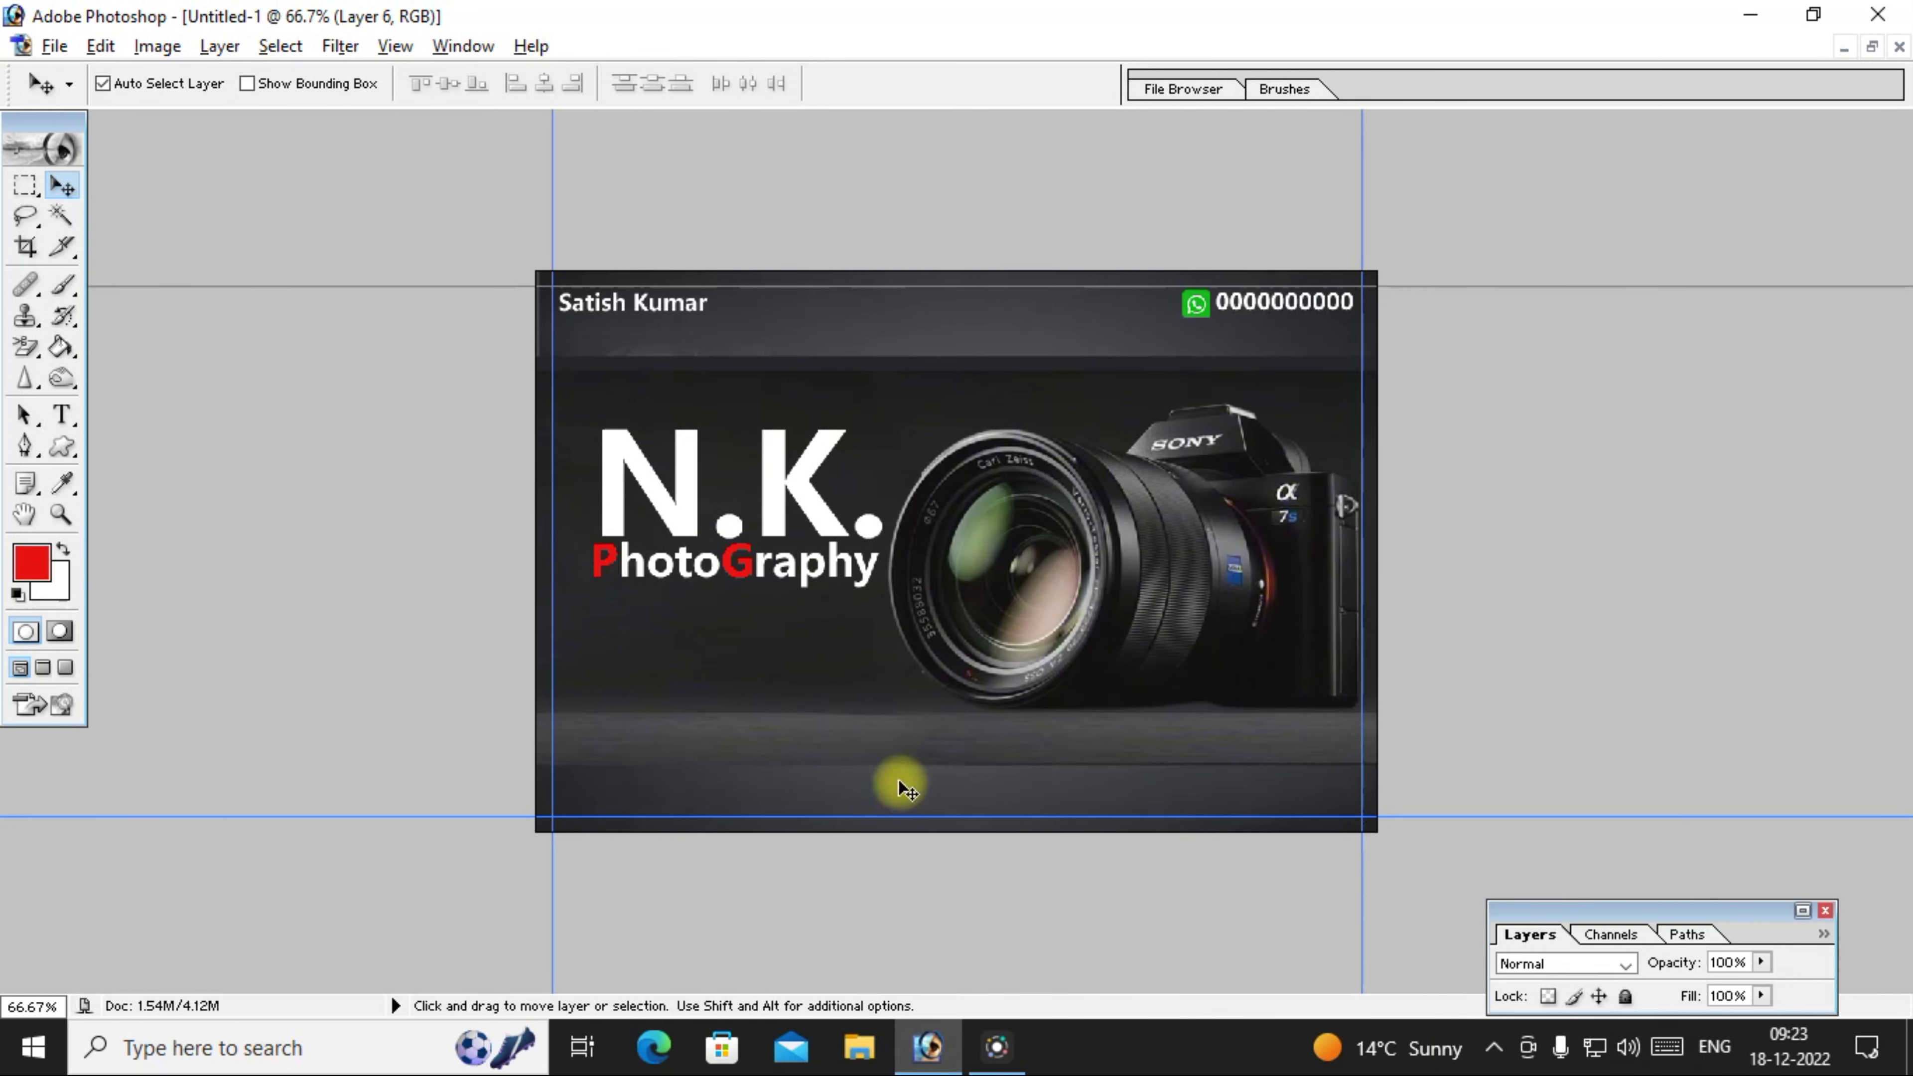
- Type the white shop address and contact number near the card's bottom edge
{"action": "left_click", "coordinate": [60, 414]}
{"action": "left_click", "coordinate": [867, 662]}
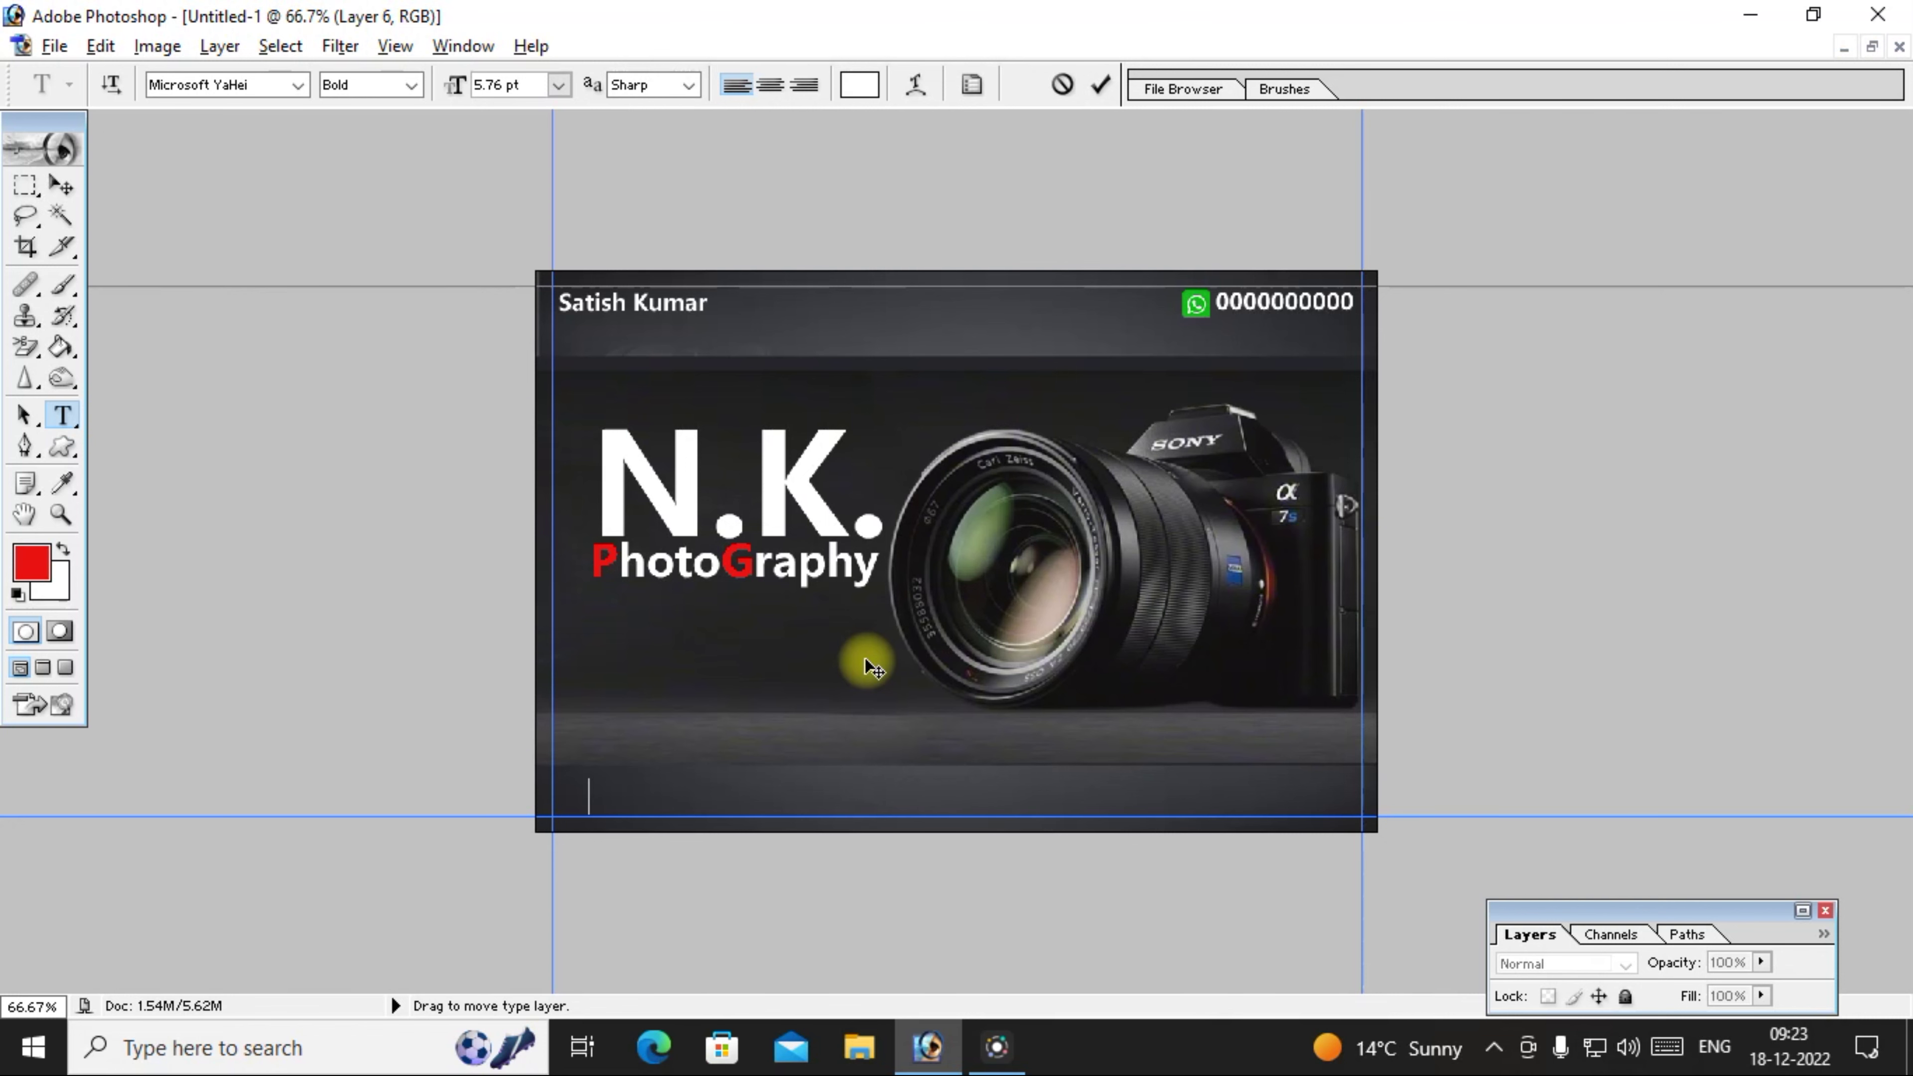
{"action": "left_click", "coordinate": [1872, 47]}
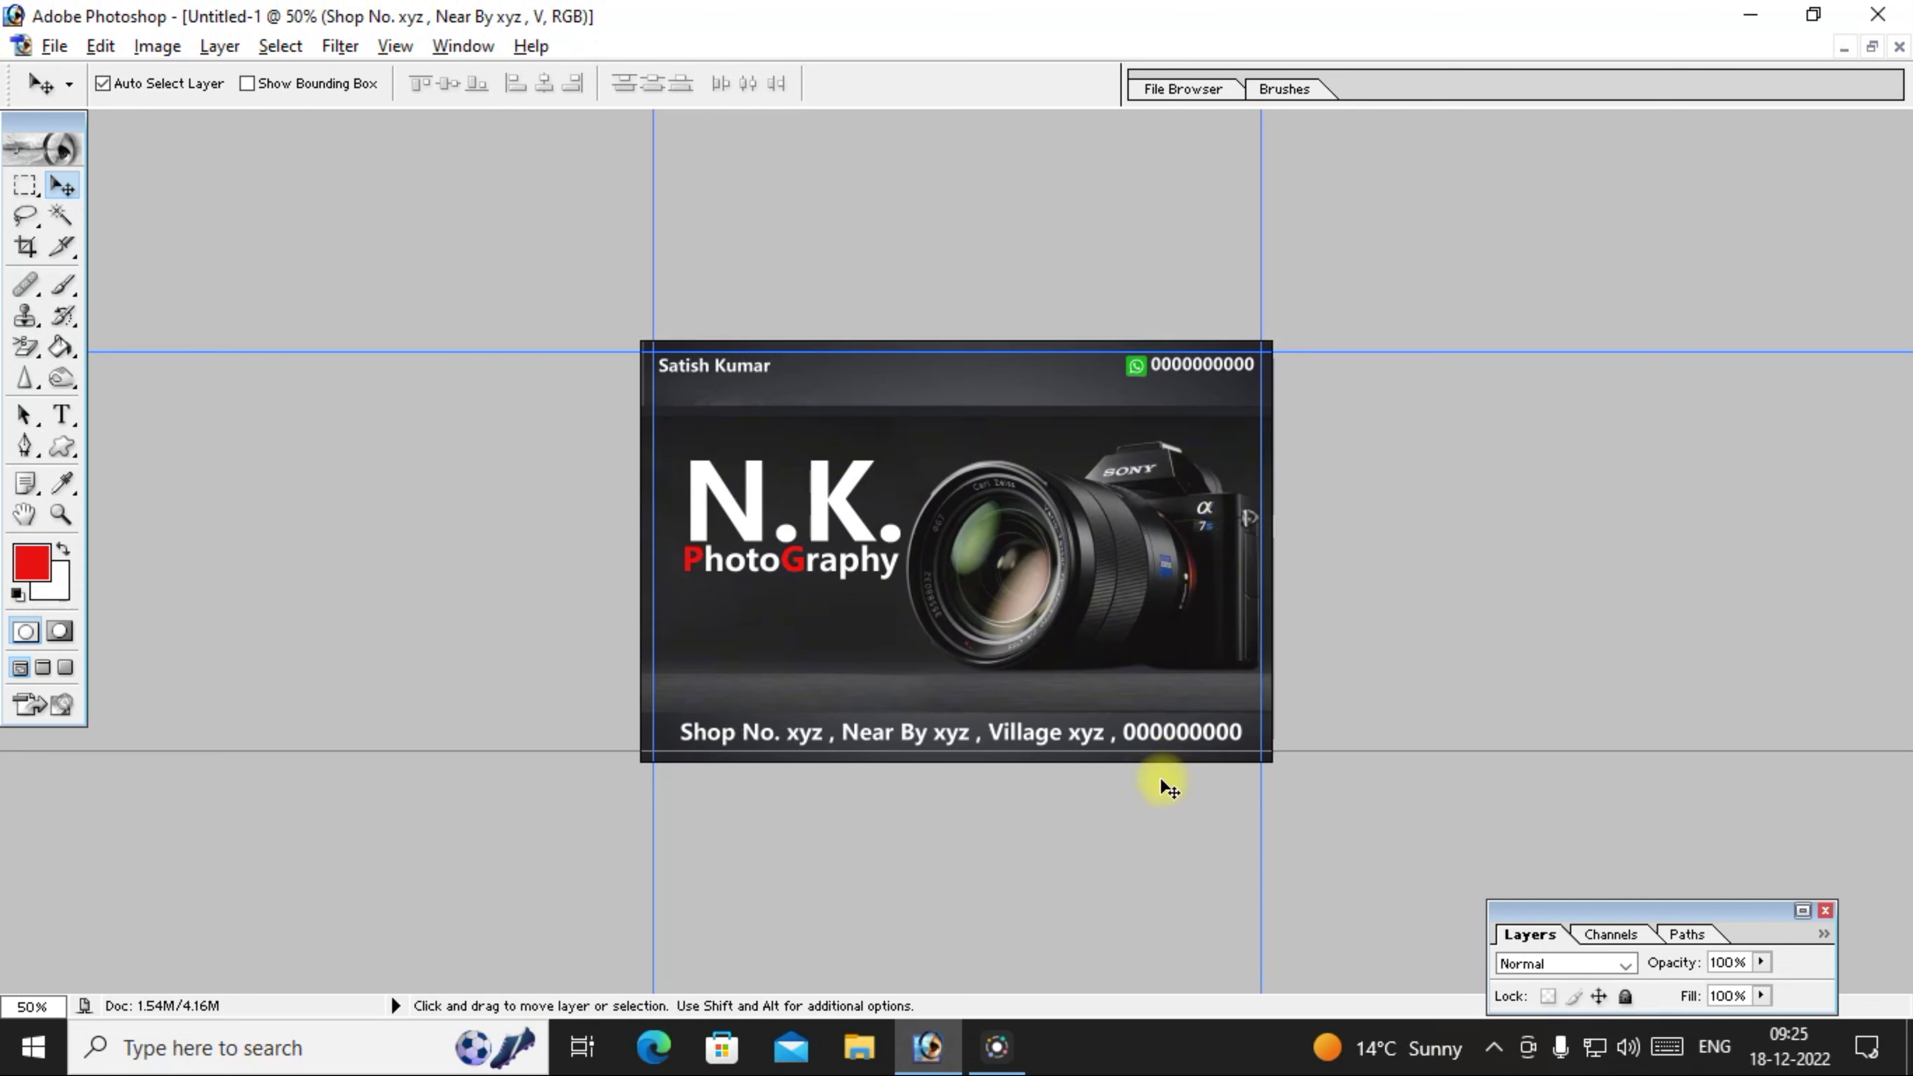
{"action": "left_click", "coordinate": [1872, 46]}
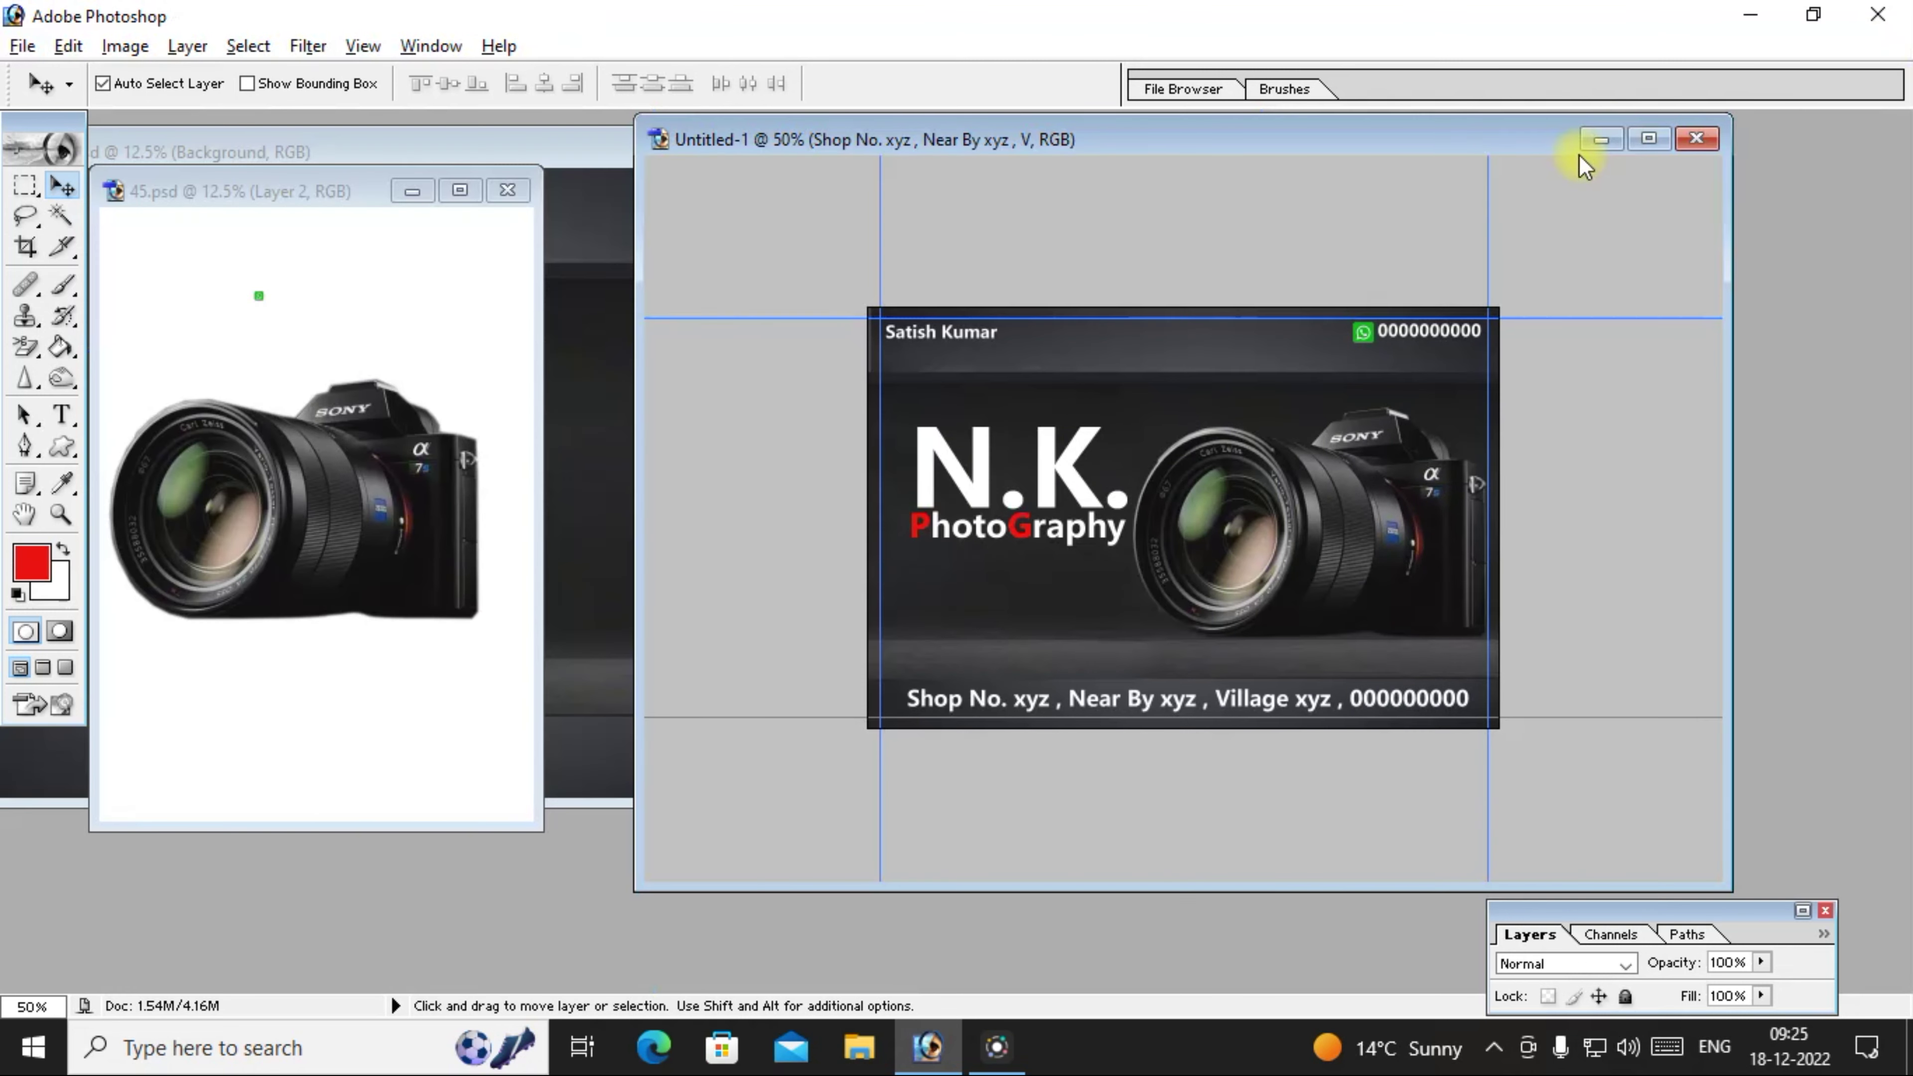